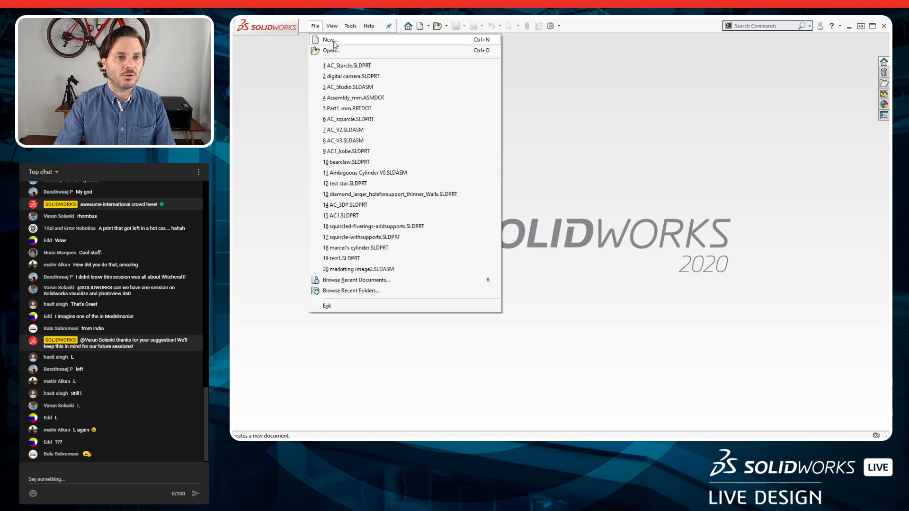
- Create a new assembly from the Assembly_mm template without inserting any component
left_click(334, 39)
left_click(436, 171)
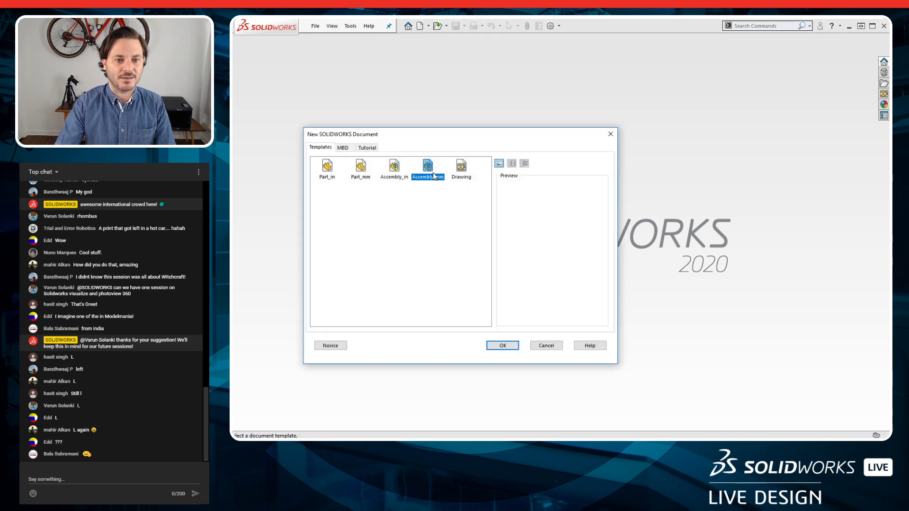
left_click(507, 346)
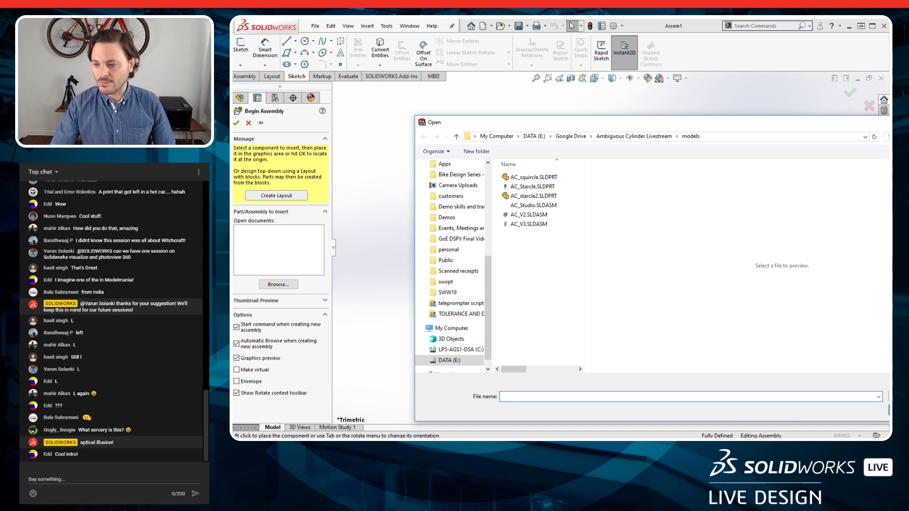
key("Escape")
left_click(248, 123)
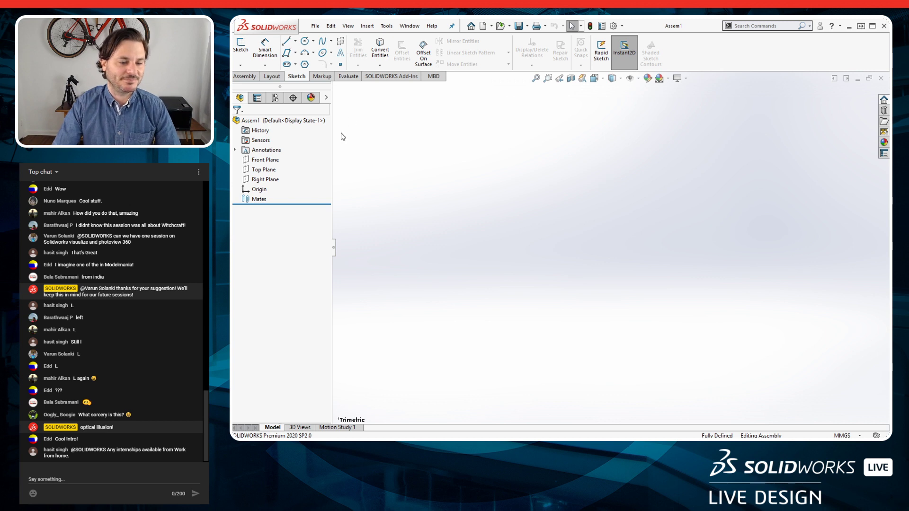
- Start a new sketch on the Top Plane of the assembly
right_click(266, 171)
left_click(274, 161)
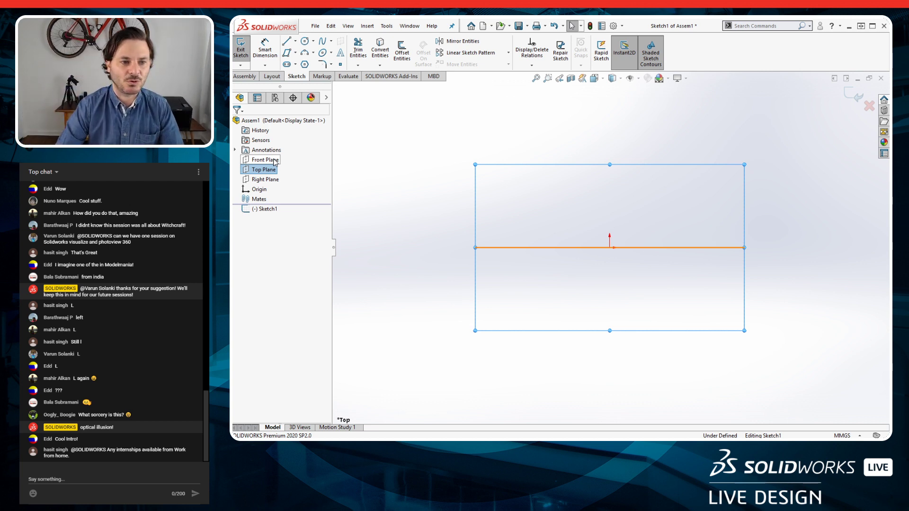
key("s")
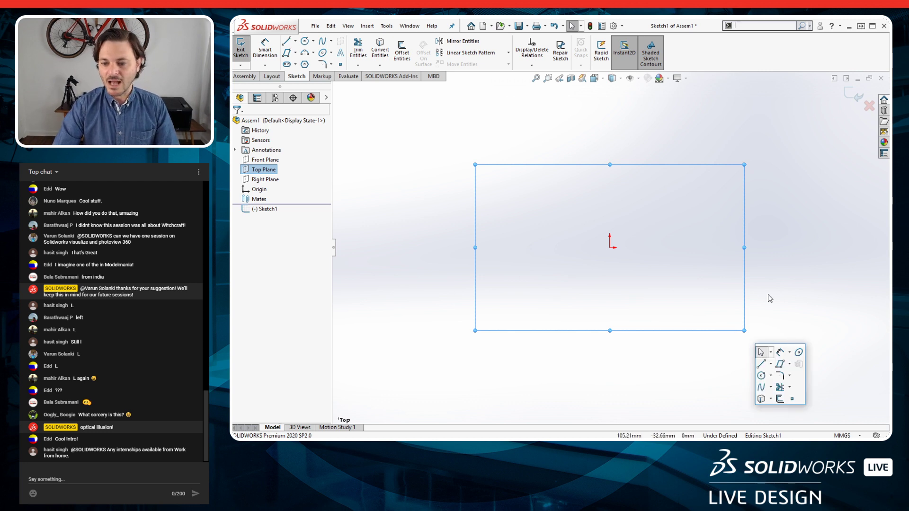
type("s")
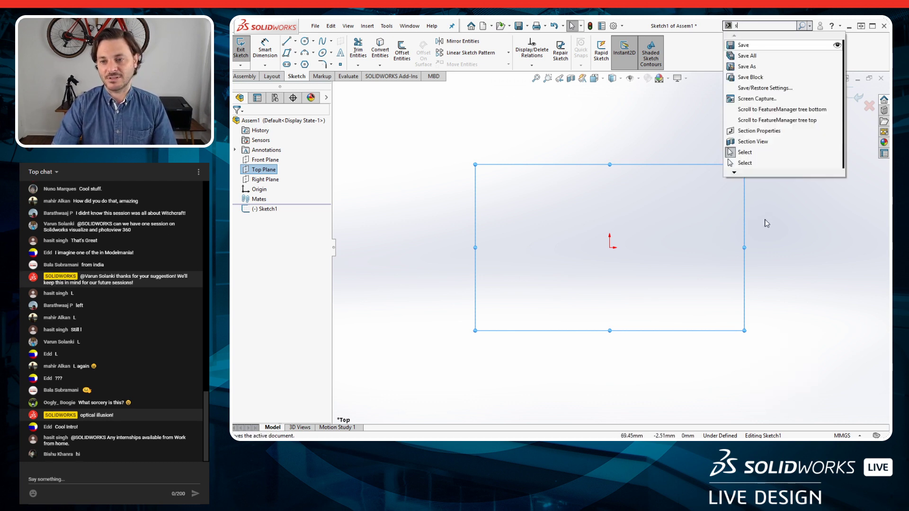
type("s")
left_click(782, 238)
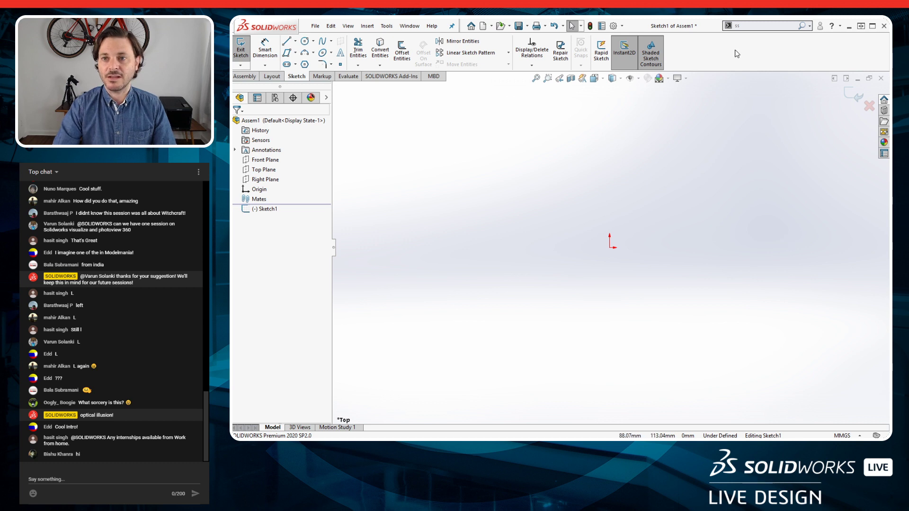
left_click(751, 24)
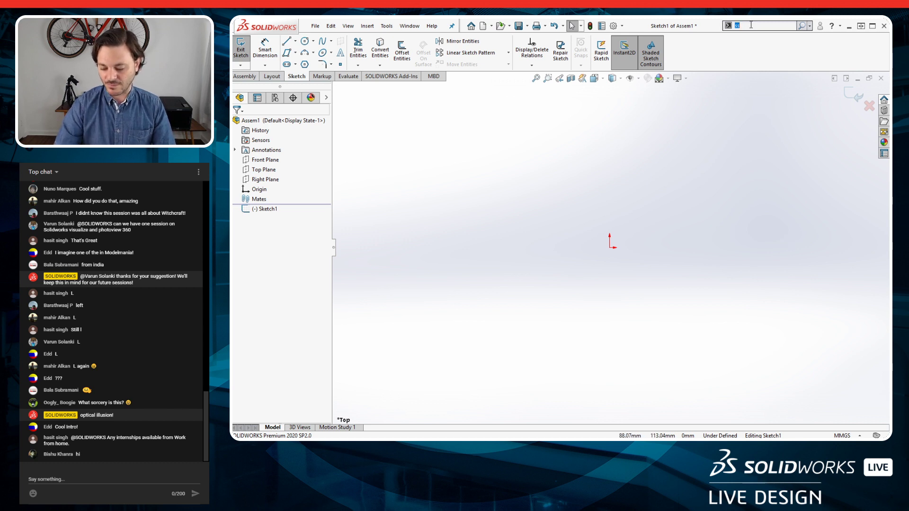
type("s")
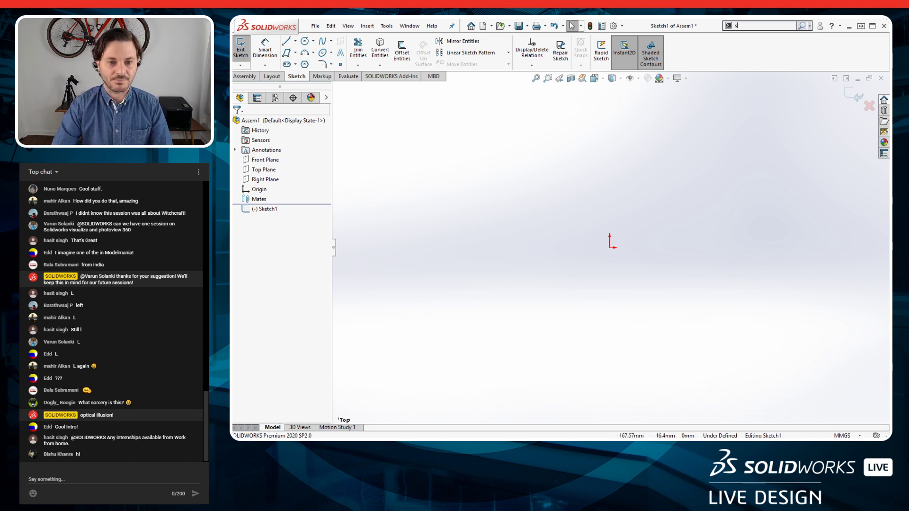
left_click(731, 233)
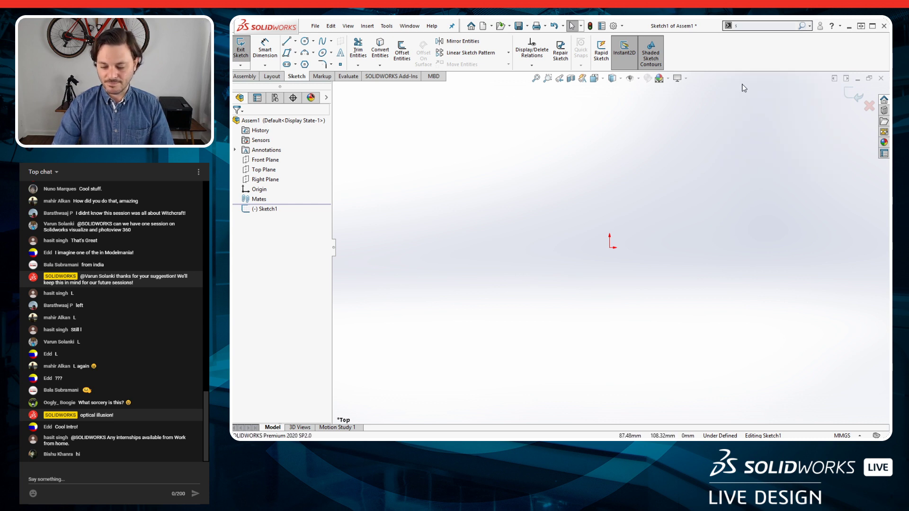
left_click(749, 22)
left_click(457, 310)
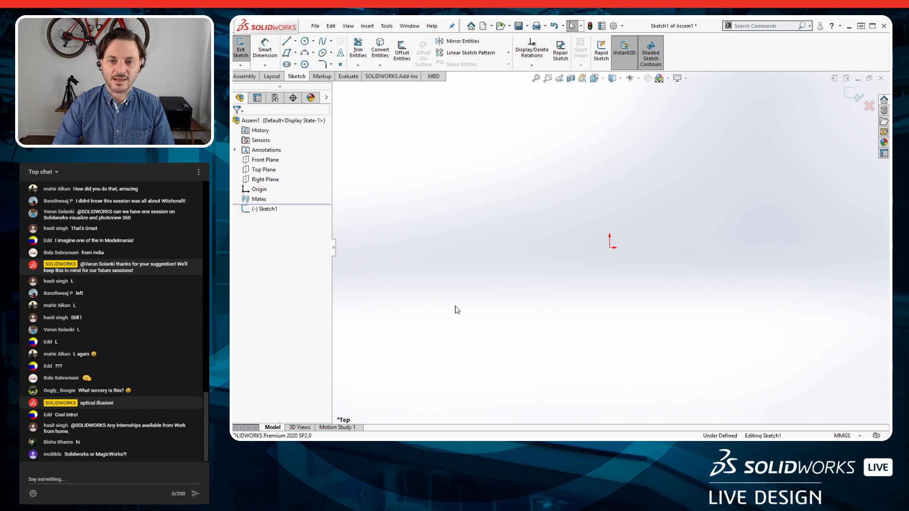
- Sketch a center rectangle about 209 by 129 mm centred on the origin, make it construction geometry and exit the sketch
key("s")
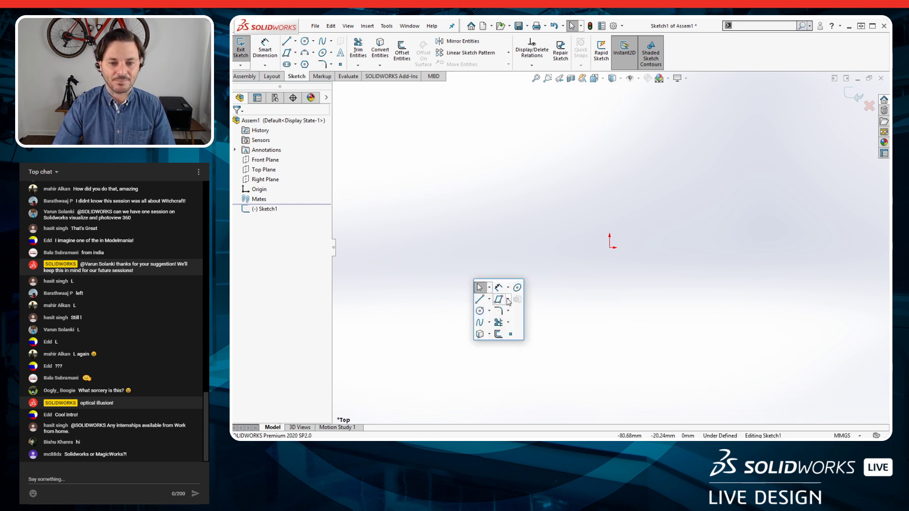
left_click(508, 299)
left_click(516, 322)
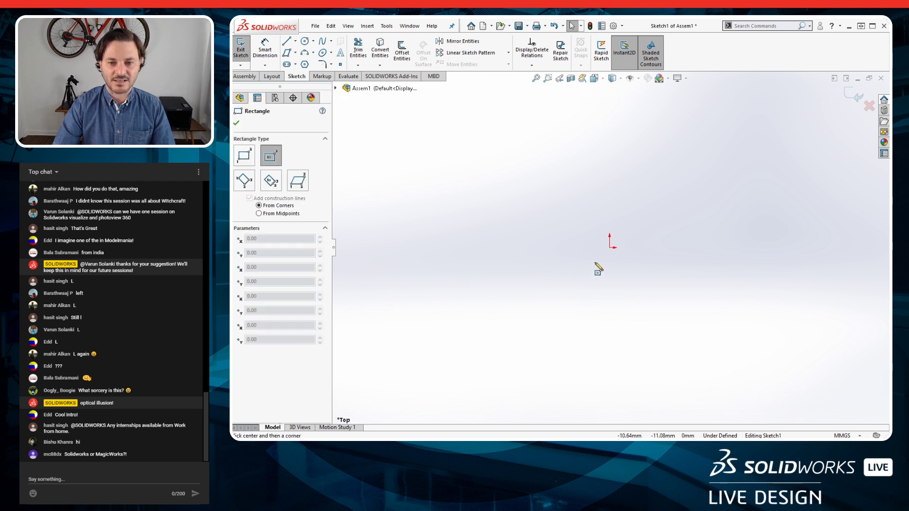
left_click(610, 246)
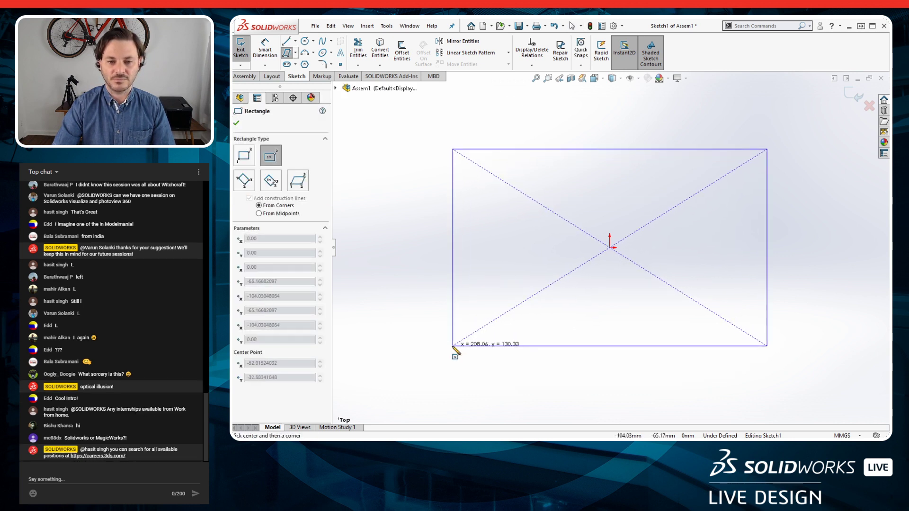
left_click(452, 346)
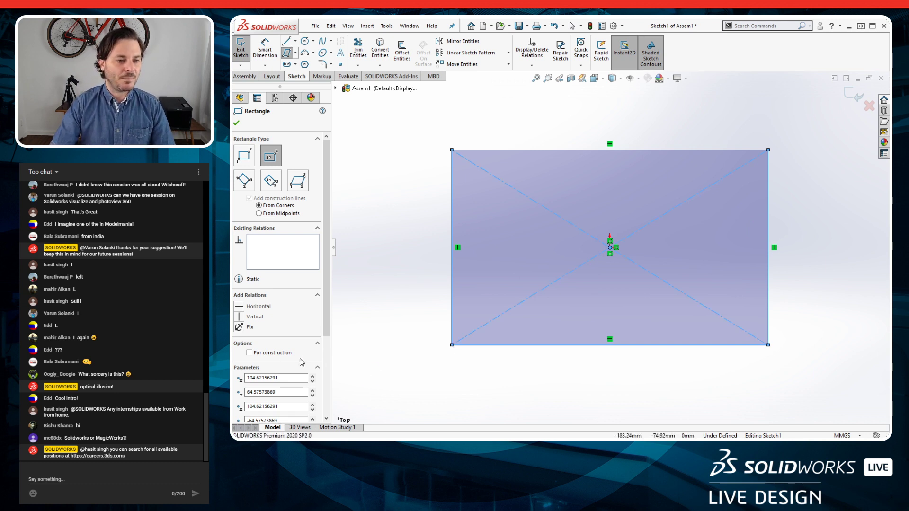
left_click(250, 353)
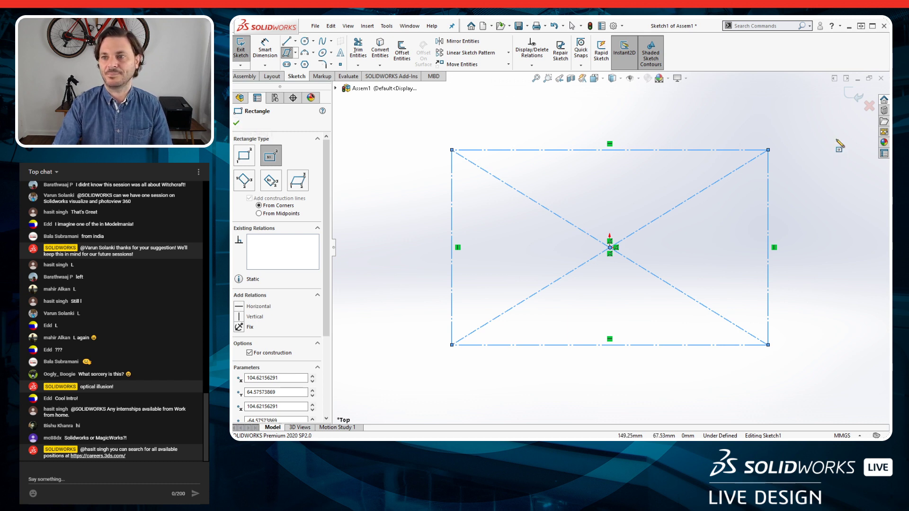
left_click(855, 97)
- Start a sketch on the Front Plane and draw a vertical centerline about 74 mm long upward from the origin
mouse_move(634, 334)
middle_mouse_down()
mouse_move(649, 210)
mouse_move(623, 210)
mouse_move(615, 227)
middle_mouse_up()
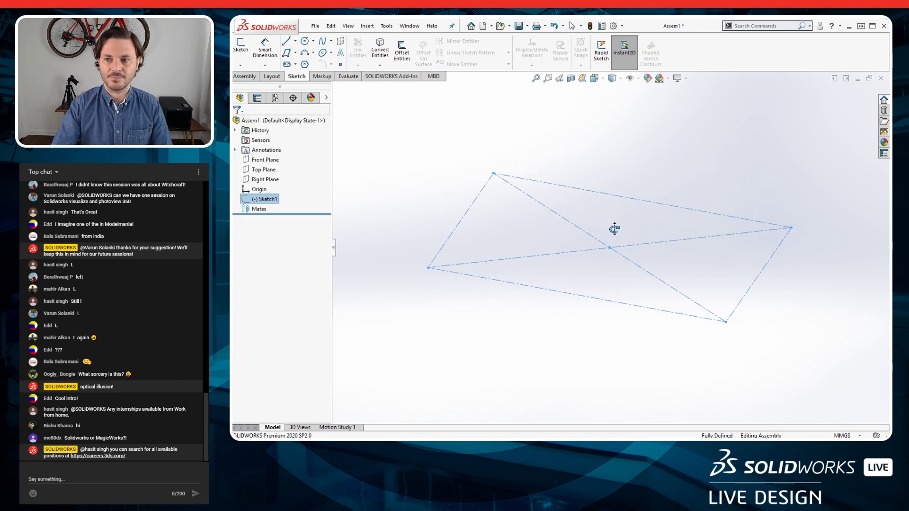
right_click(262, 164)
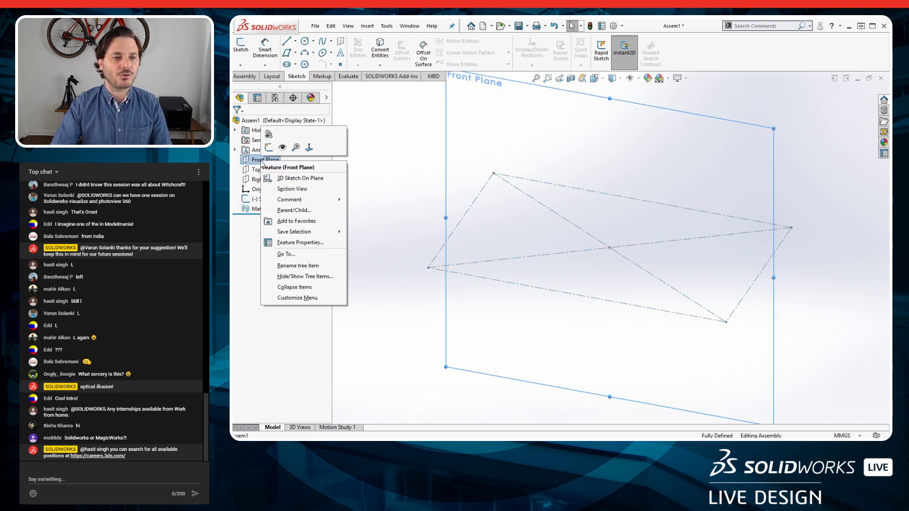
left_click(269, 148)
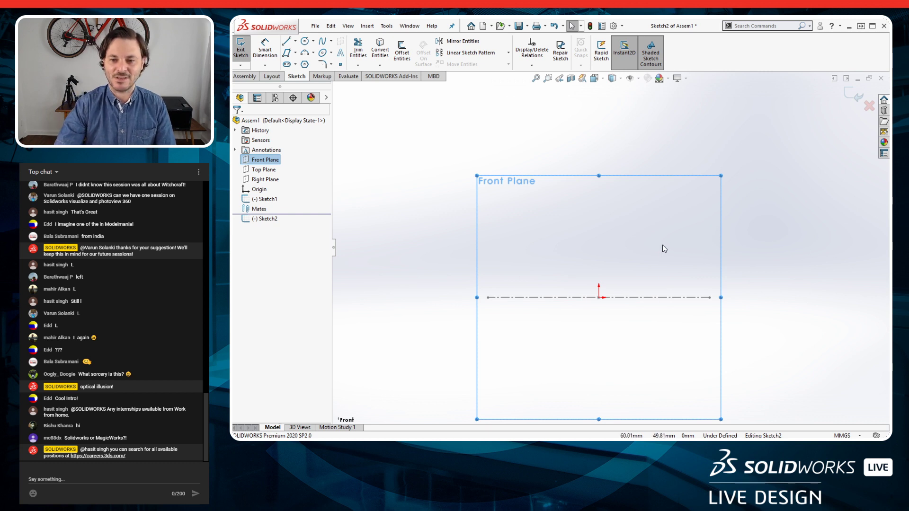
key("s")
left_click(680, 265)
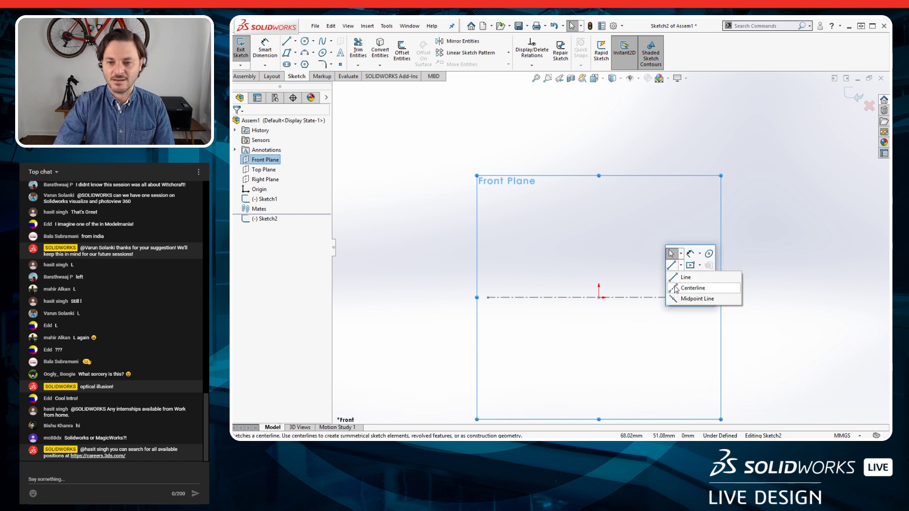
left_click(691, 288)
left_click(598, 298)
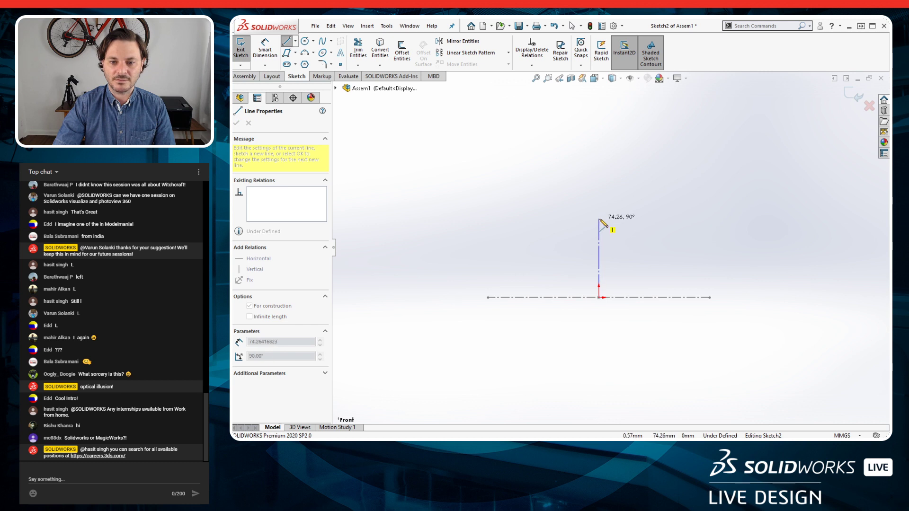
left_click(599, 218)
key("Escape")
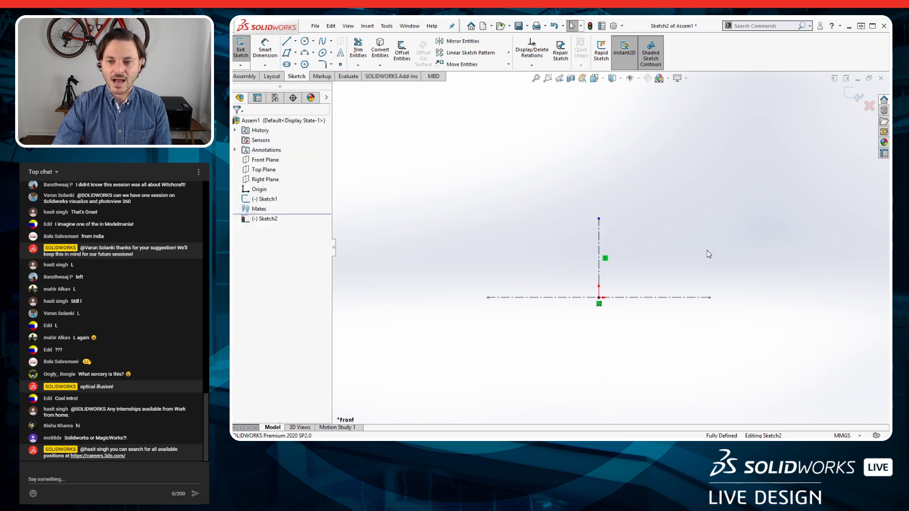
- Dimension the vertical centerline's length to 70 mm
right_click_drag(702, 247, 710, 211)
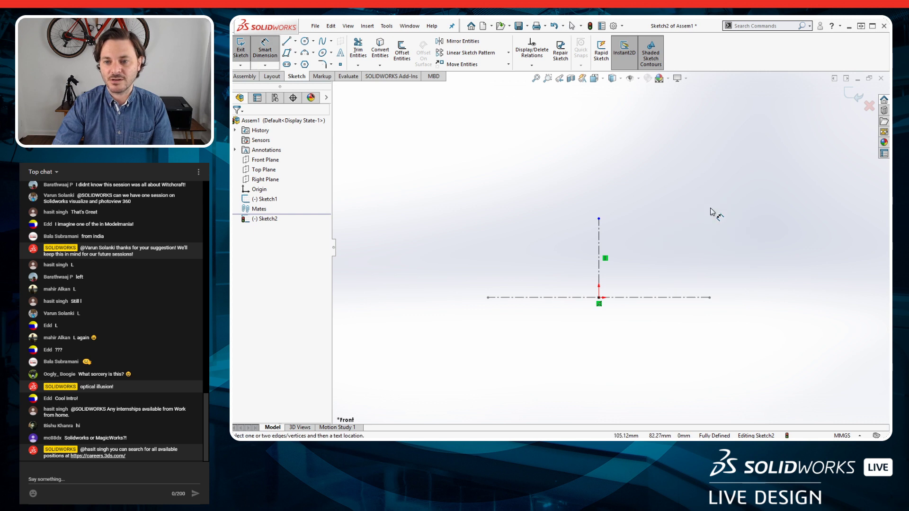
left_click(600, 246)
left_click(585, 245)
type("7")
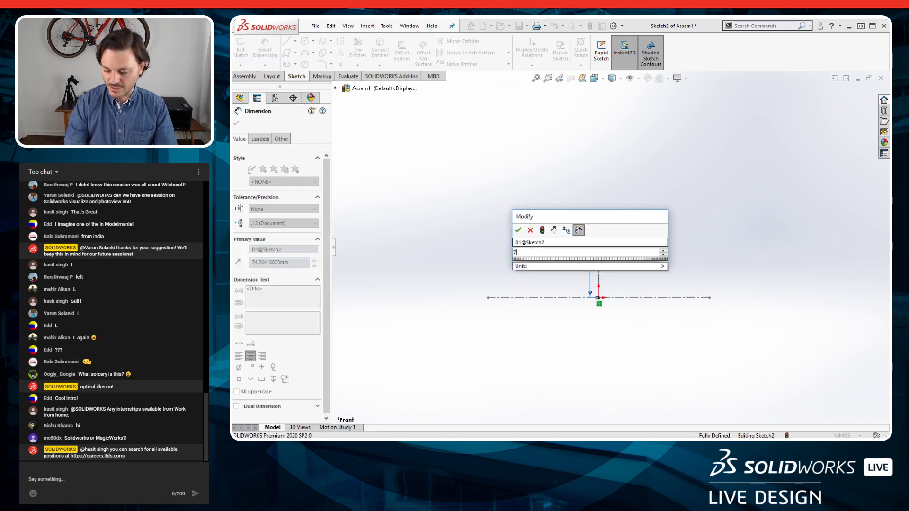
type("0")
key("Return")
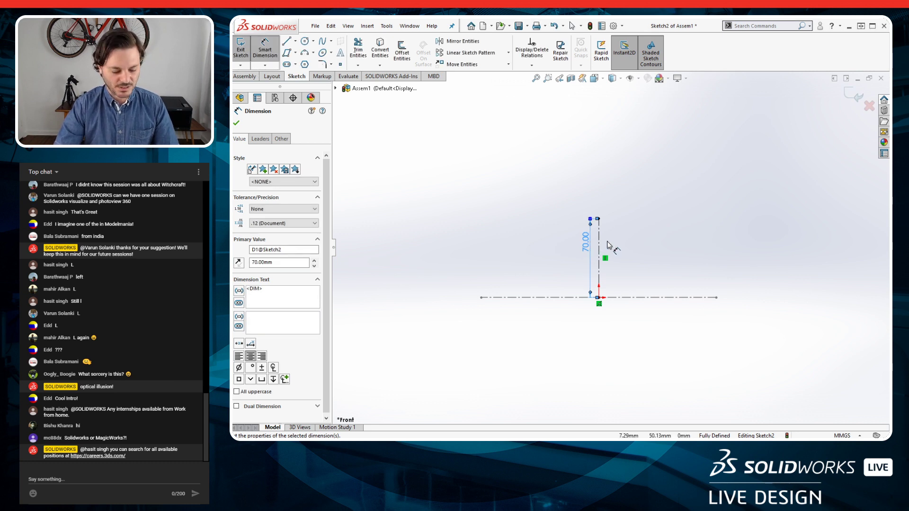
- Draw an upward-sloping centerline about 199 mm long, at about 25°, from the upper end of the vertical centerline
key("s")
left_click(625, 262)
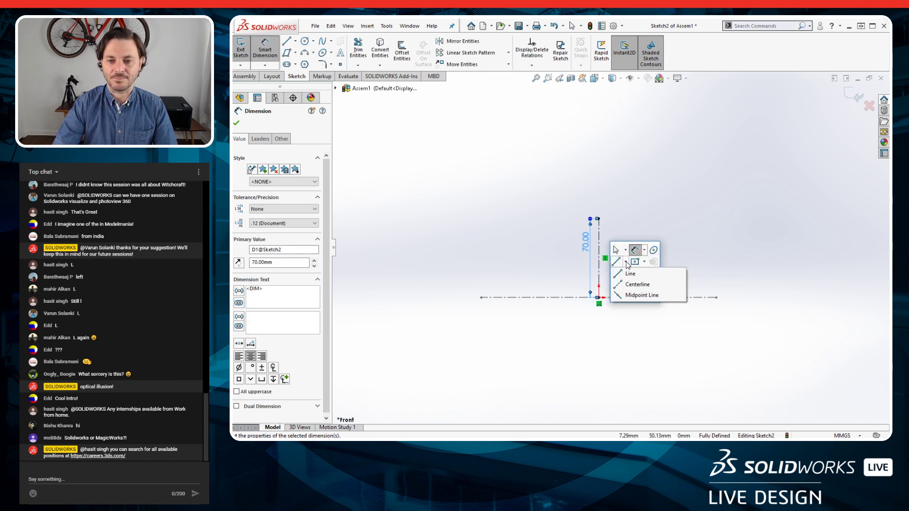
left_click(648, 284)
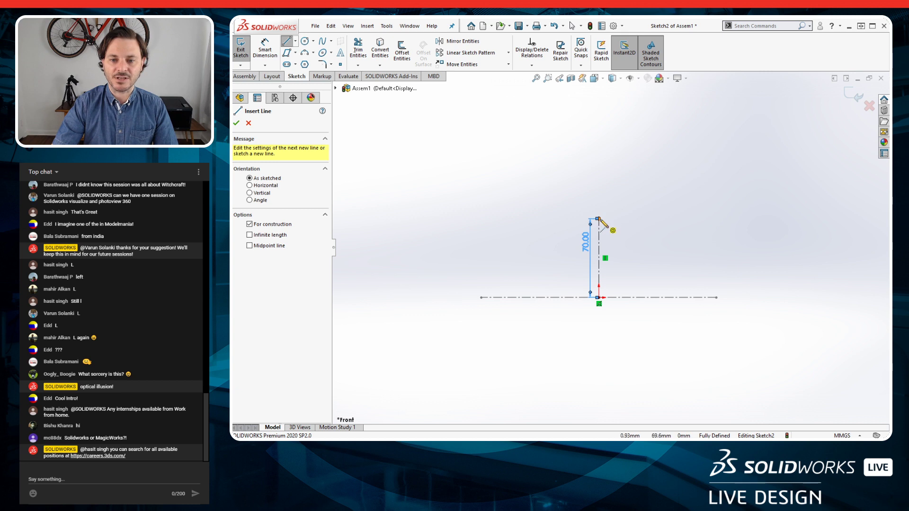
left_click(599, 218)
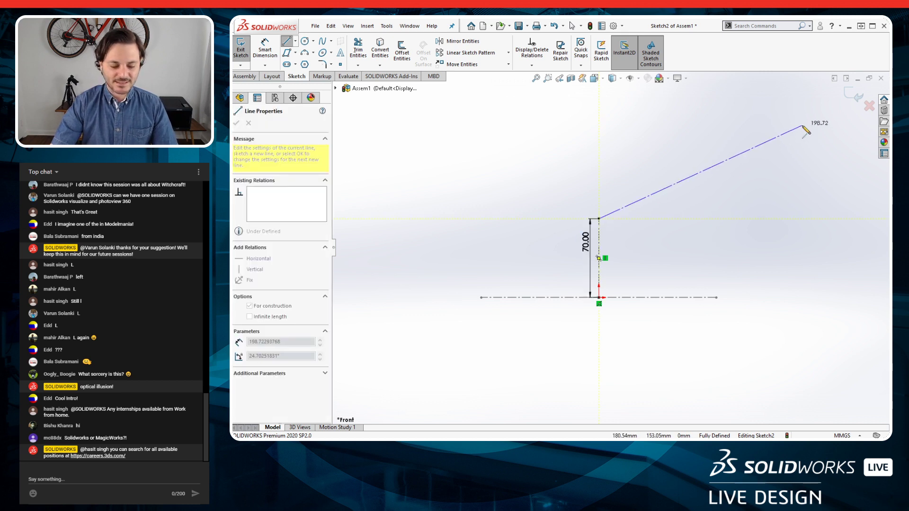
left_click(802, 125)
key("Escape")
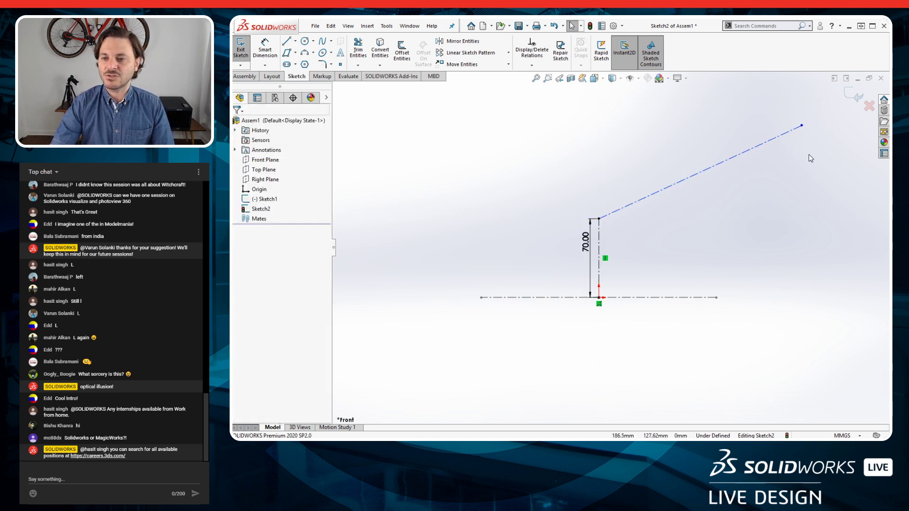
- Dimension the sloped centerline's length to 500 mm
left_click(802, 125)
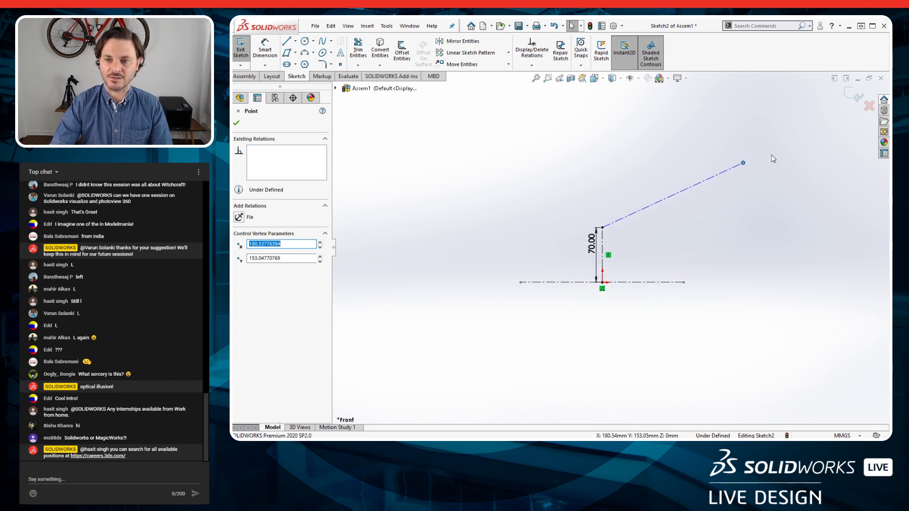
scroll(771, 148, "up", 3)
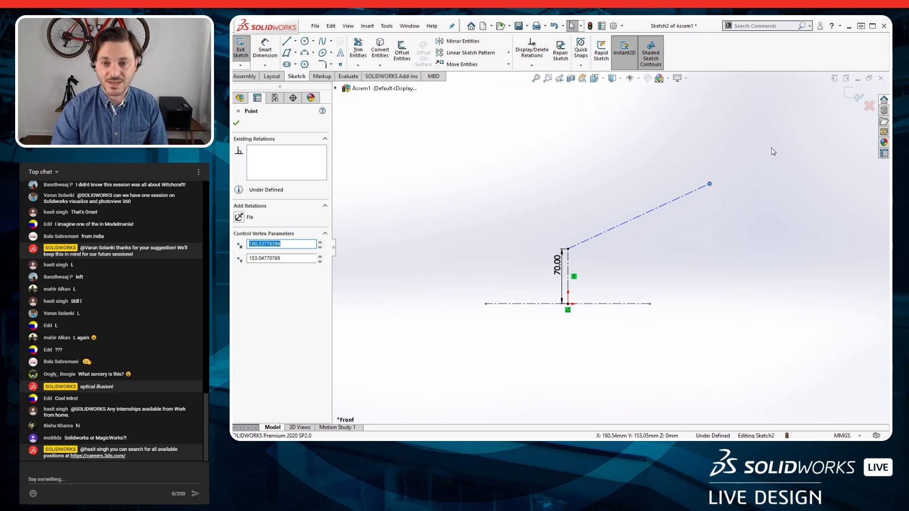
right_click_drag(735, 264, 740, 227)
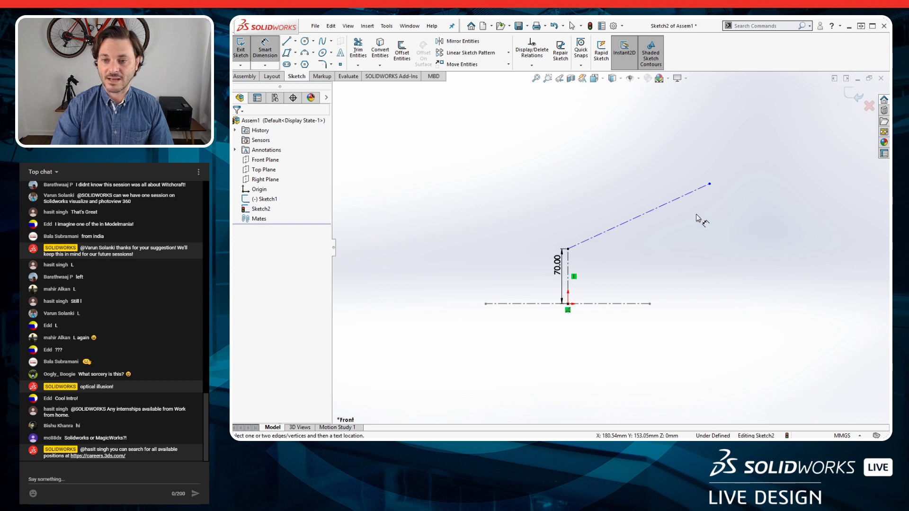
left_click(668, 203)
left_click(654, 195)
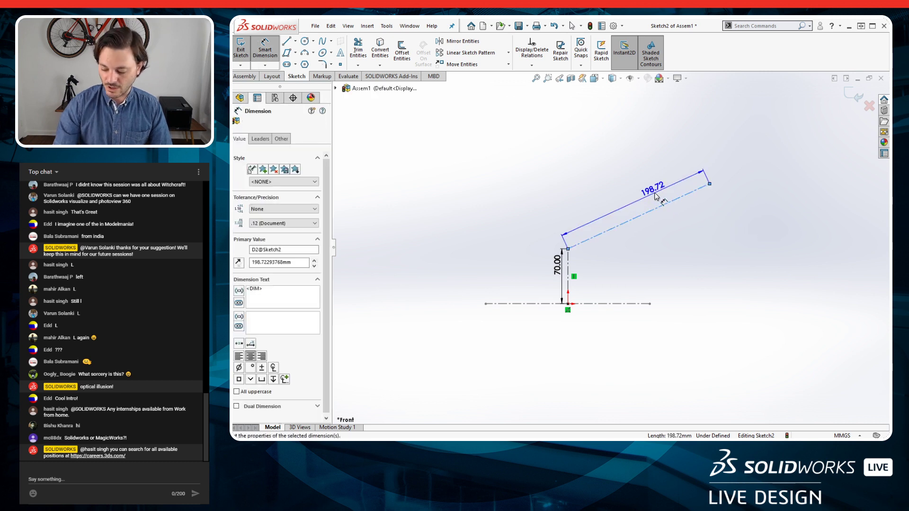
type("500")
key("Return")
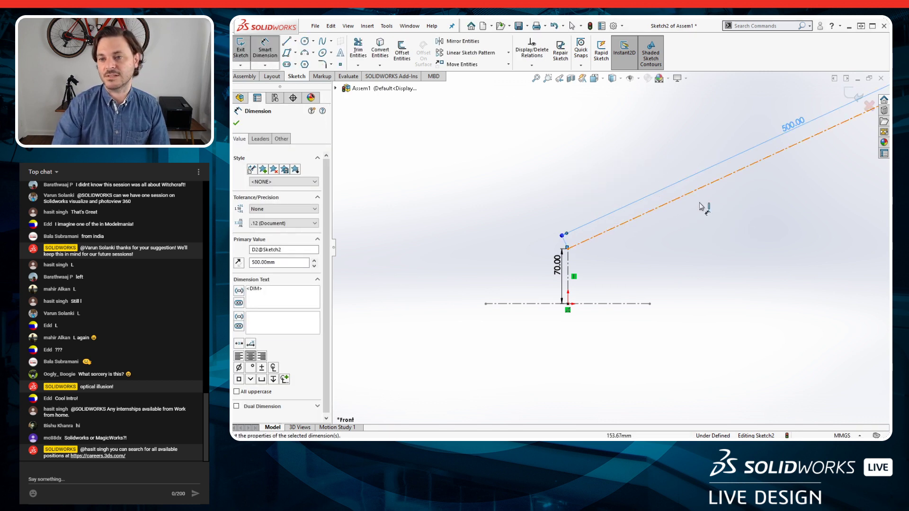
scroll(702, 207, "up", 3)
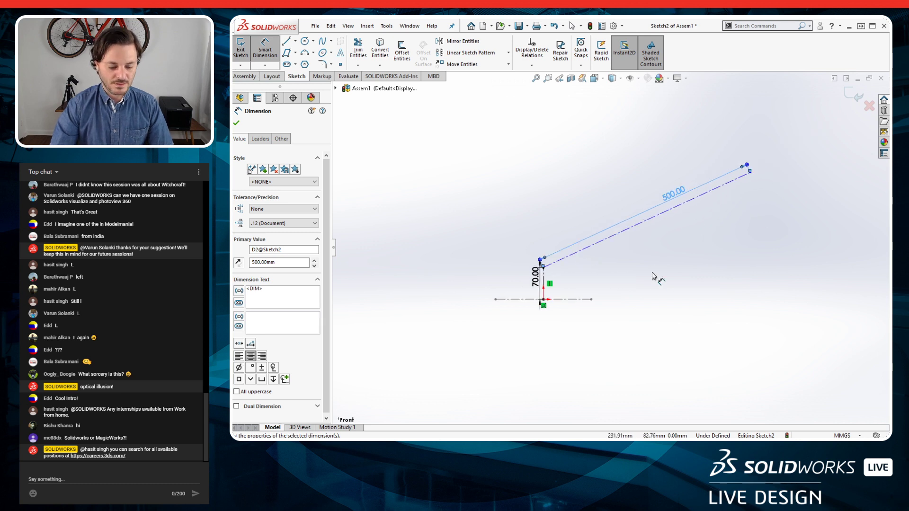
- Dimension the angle between the horizontal base line and the sloped centerline to 35°, and exit the sketch
left_click(586, 299)
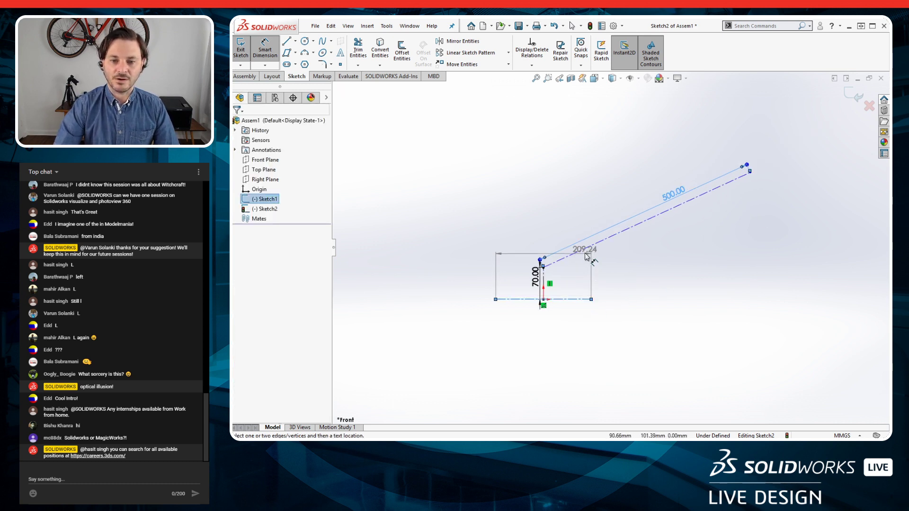
left_click(611, 235)
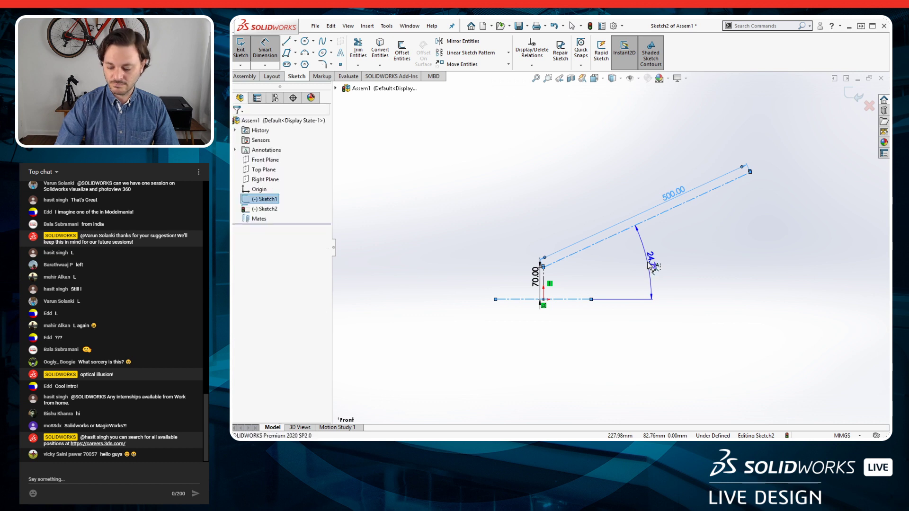
left_click(650, 265)
type("35")
key("Return")
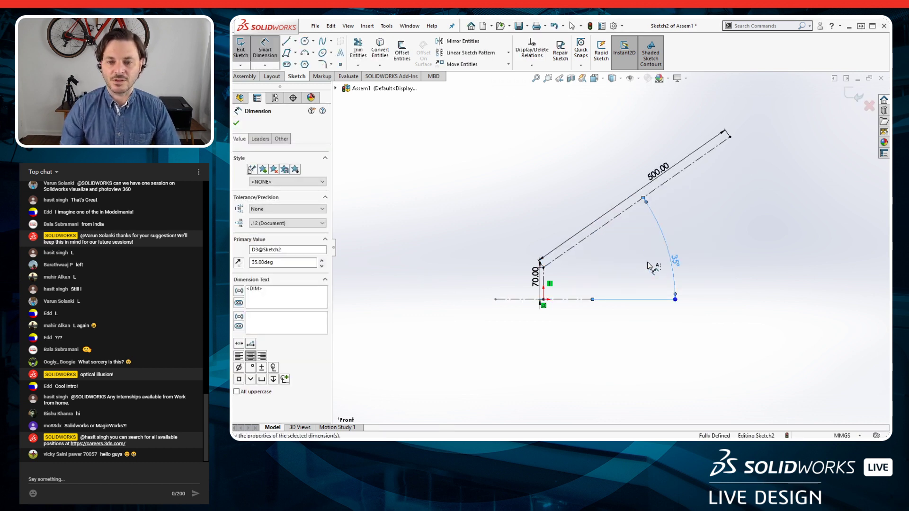
mouse_move(706, 266)
middle_mouse_down()
mouse_move(691, 268)
mouse_move(682, 296)
middle_mouse_up()
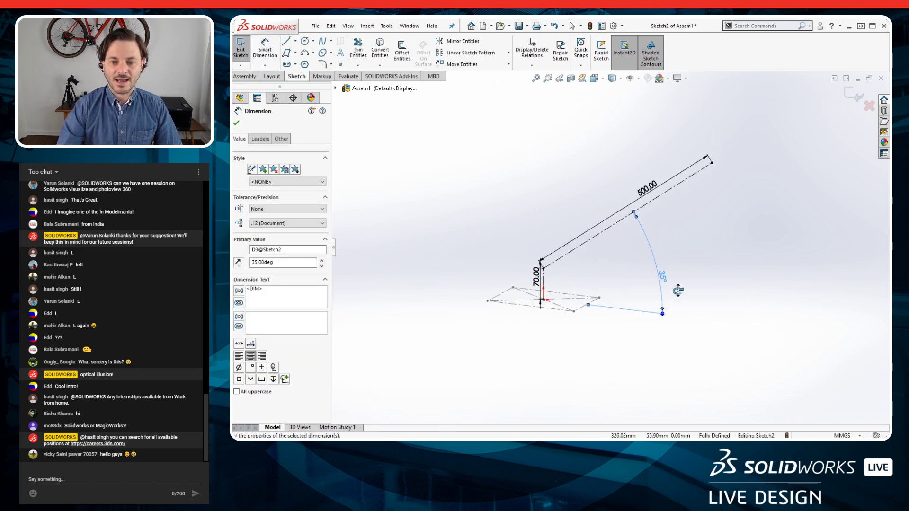
left_click(853, 96)
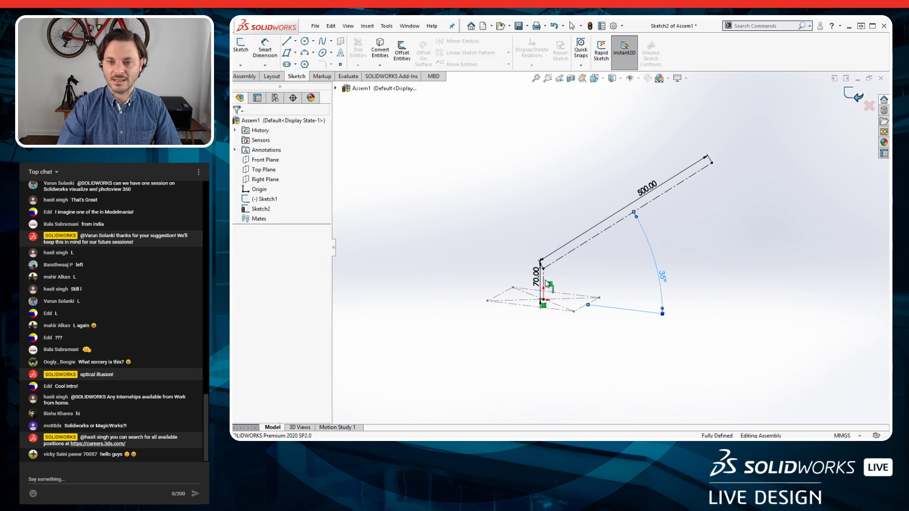
mouse_move(561, 282)
middle_mouse_down()
mouse_move(534, 280)
mouse_move(574, 264)
mouse_move(550, 270)
middle_mouse_up()
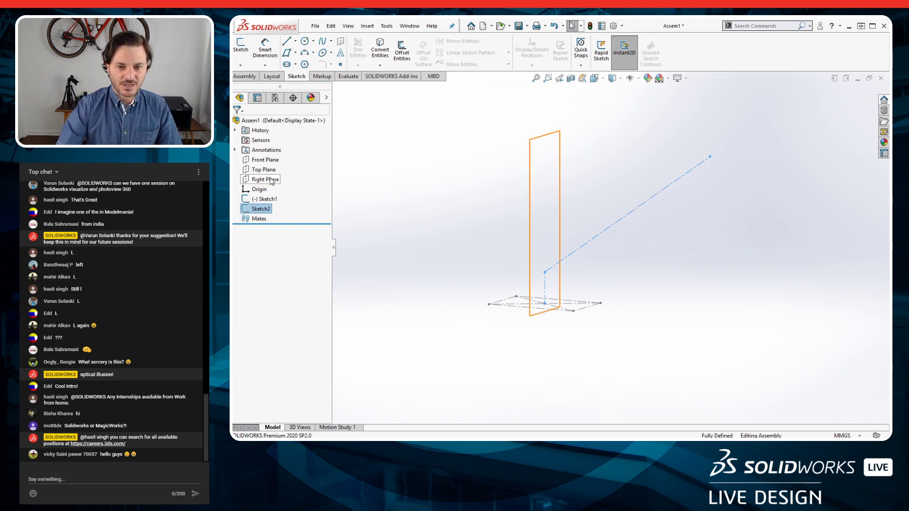
- Sketch a construction center rectangle about 62 by 140 mm on the Right Plane, centered on the vertical centerline's upper end, with its corner on the base line
left_click(272, 180)
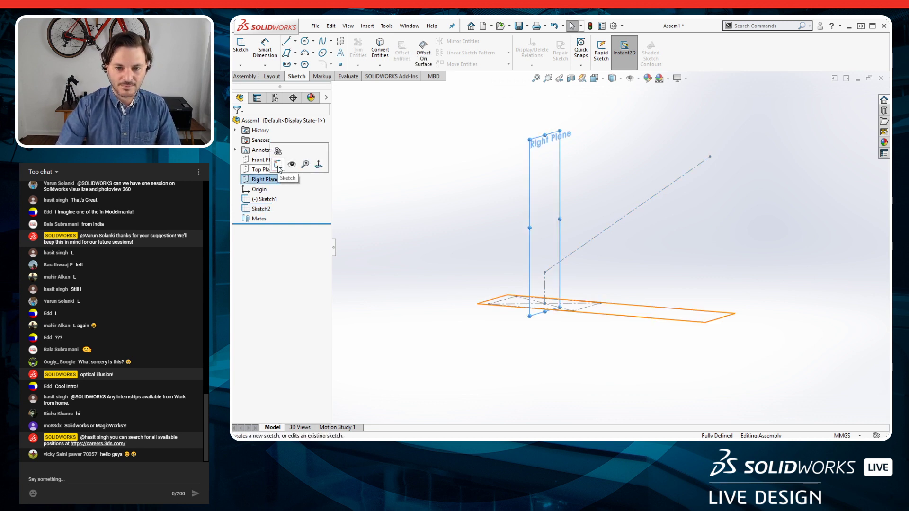
left_click(278, 164)
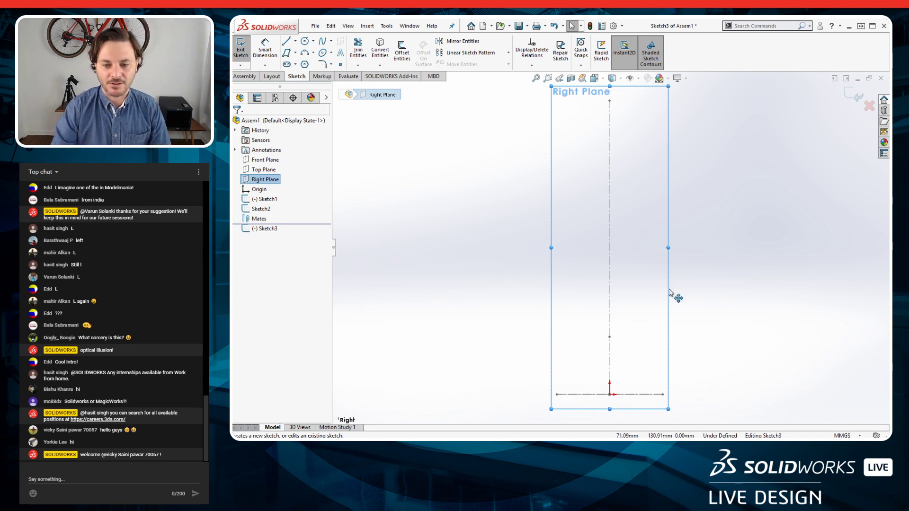
key("s")
left_click(731, 311)
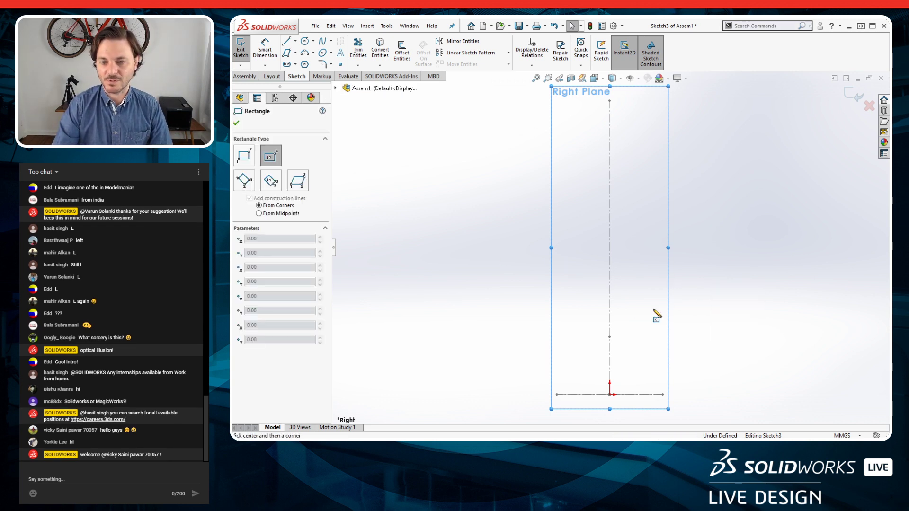
left_click(609, 337)
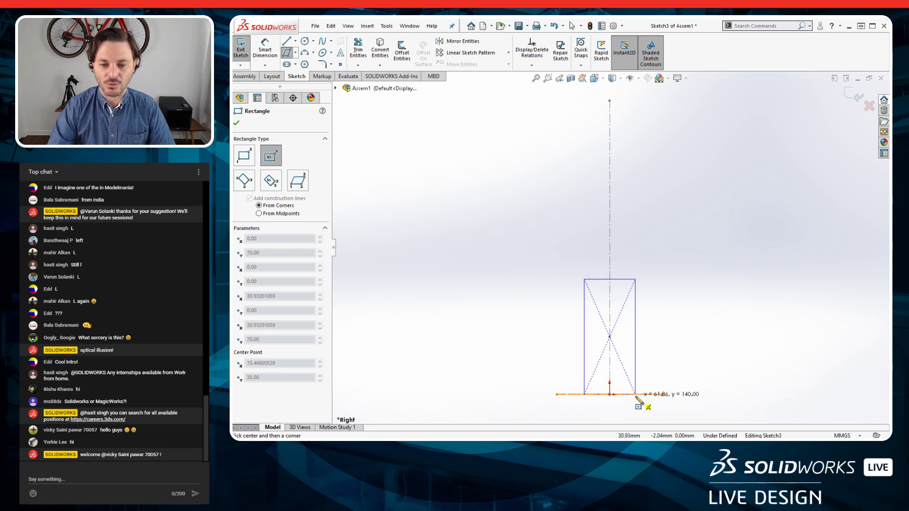
left_click(636, 395)
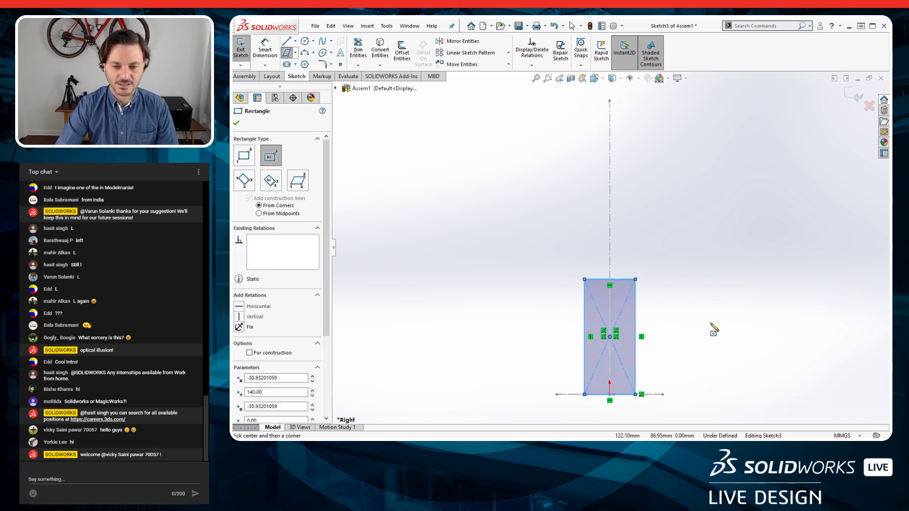
left_click(249, 353)
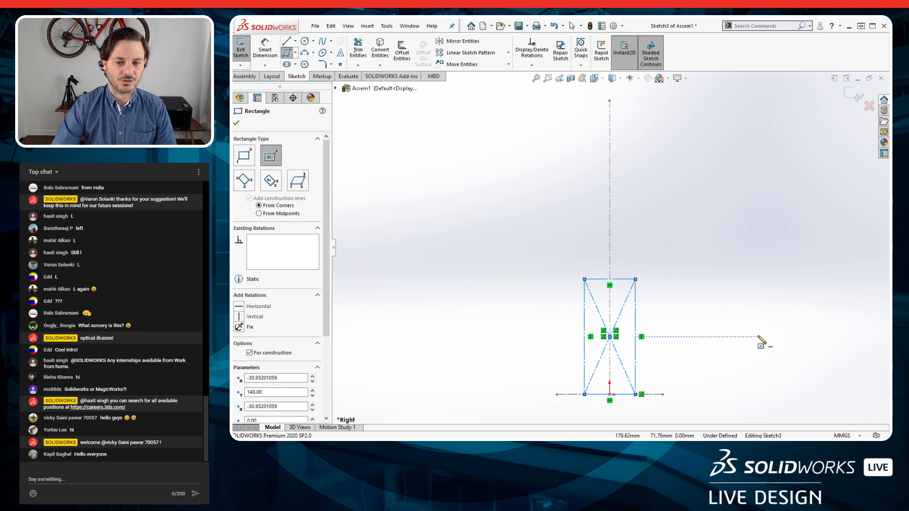
- Dimension the construction rectangle's width to 50 mm and exit the sketch
key("d")
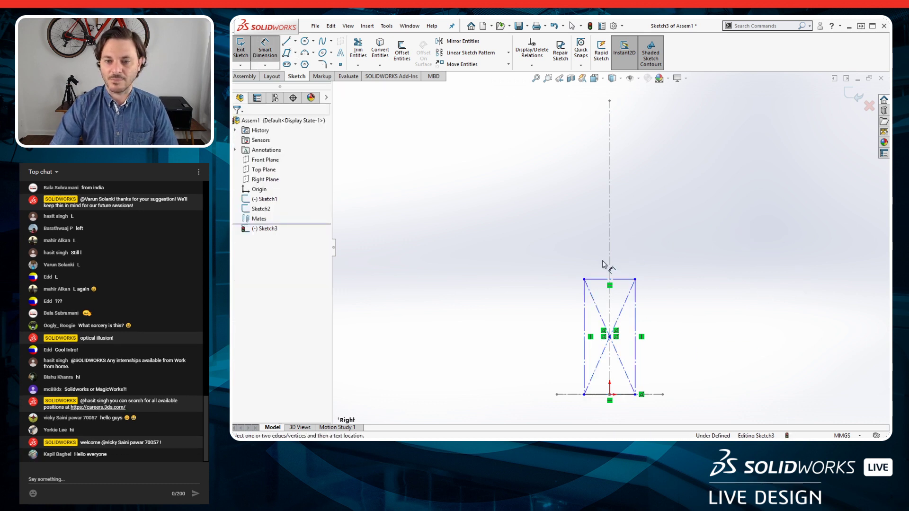
left_click(620, 279)
left_click(618, 267)
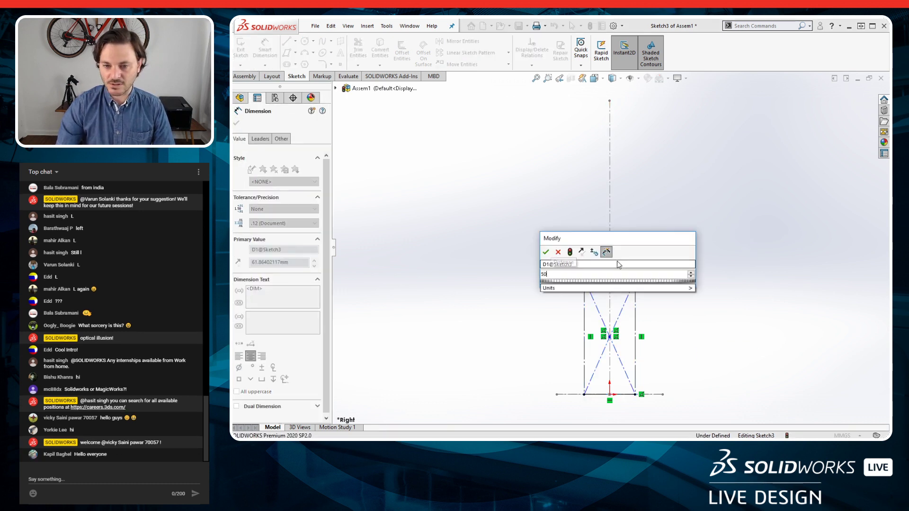
type("50")
key("Return")
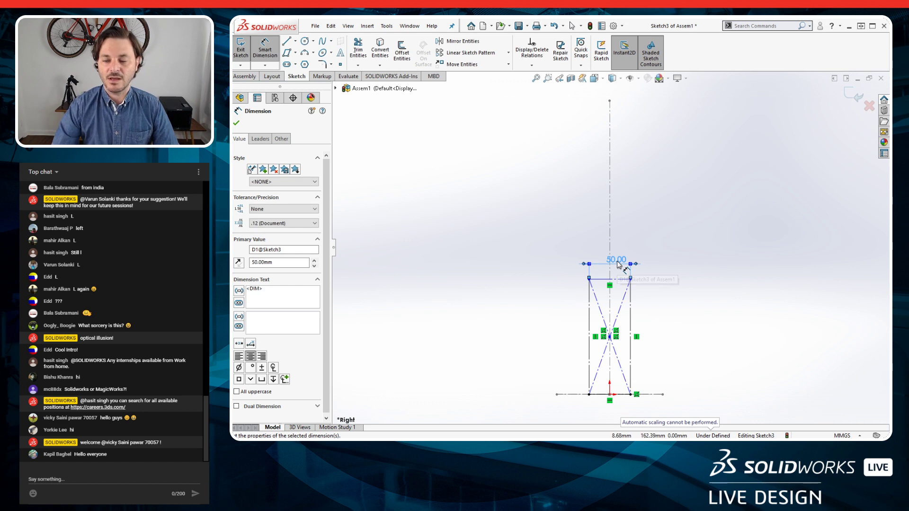
left_click(854, 94)
mouse_move(716, 246)
middle_mouse_down()
mouse_move(661, 239)
mouse_move(754, 249)
middle_mouse_up()
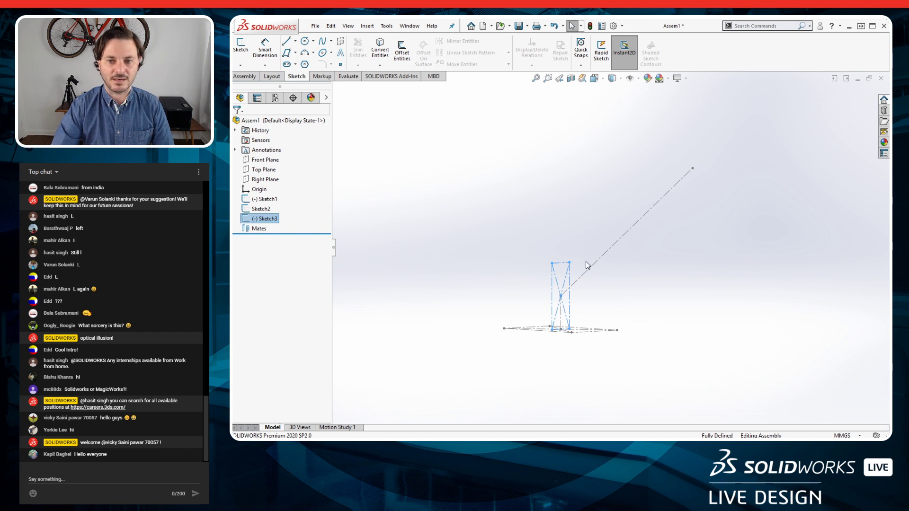
mouse_move(587, 262)
middle_mouse_down()
mouse_move(618, 266)
mouse_move(605, 267)
middle_mouse_up()
scroll(559, 237, "down", 2)
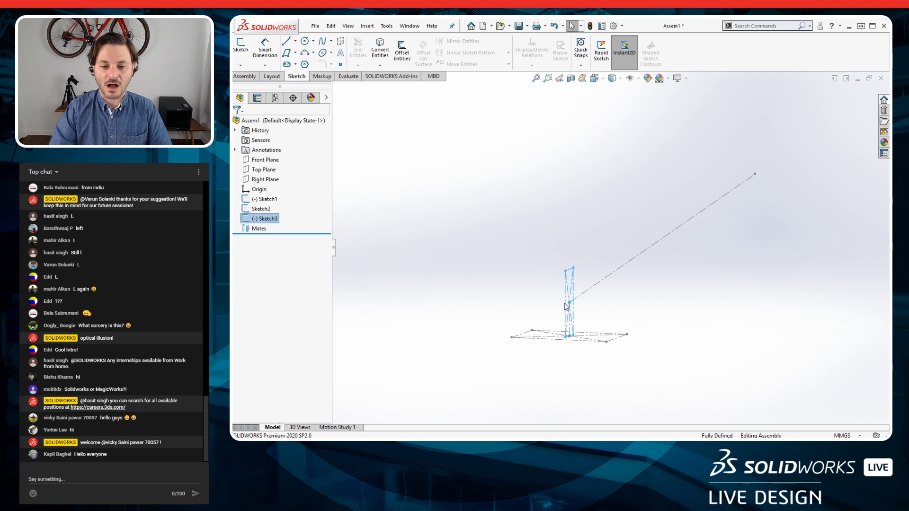
mouse_move(566, 304)
middle_mouse_down()
mouse_move(580, 304)
mouse_move(564, 304)
middle_mouse_up()
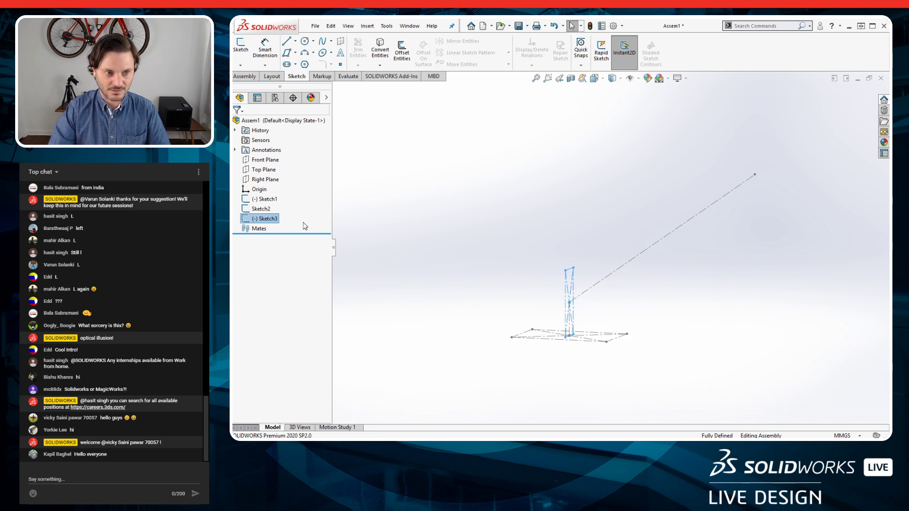
- Edit Sketch2 to mirror the 500 mm sloped centerline about the vertical centerline, keeping the original, and exit the sketch
right_click(268, 206)
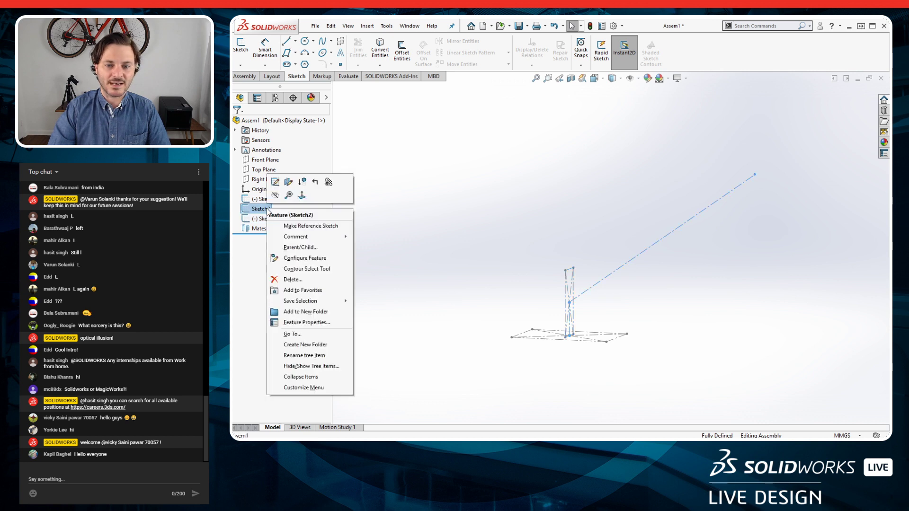
left_click(274, 182)
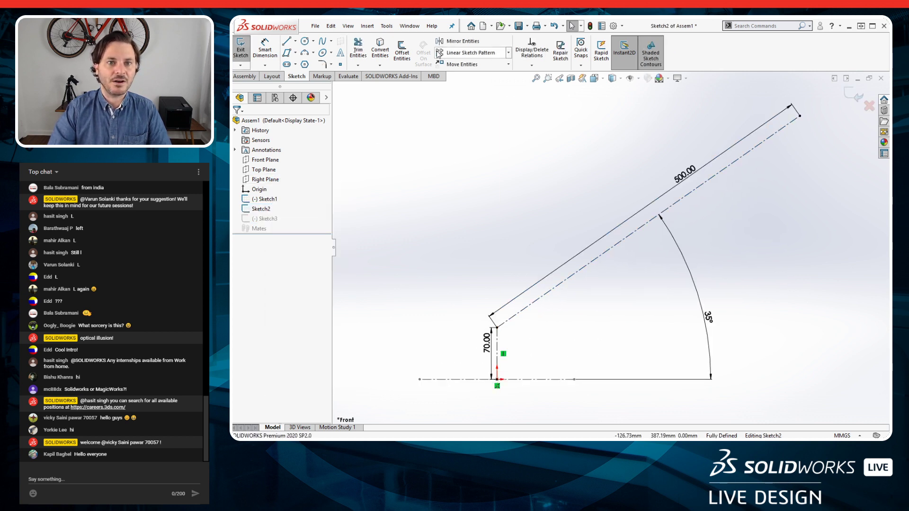
left_click(462, 42)
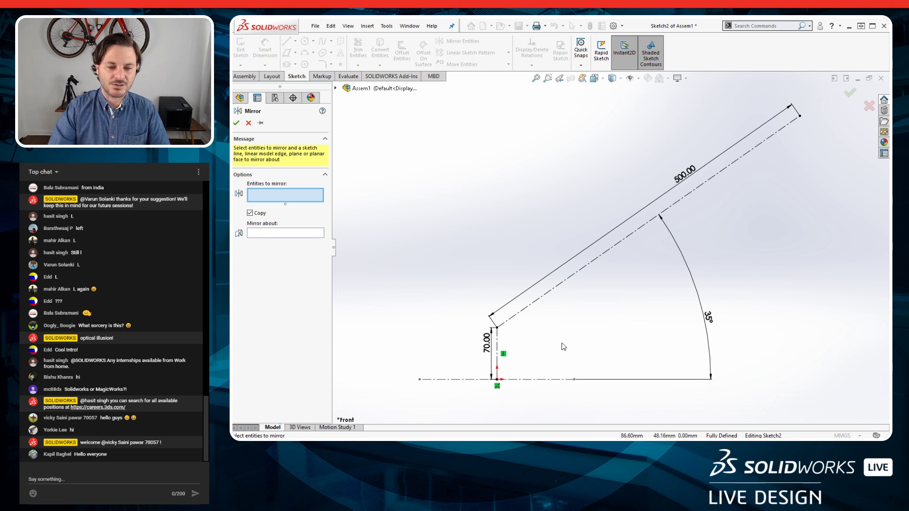
left_click(549, 293)
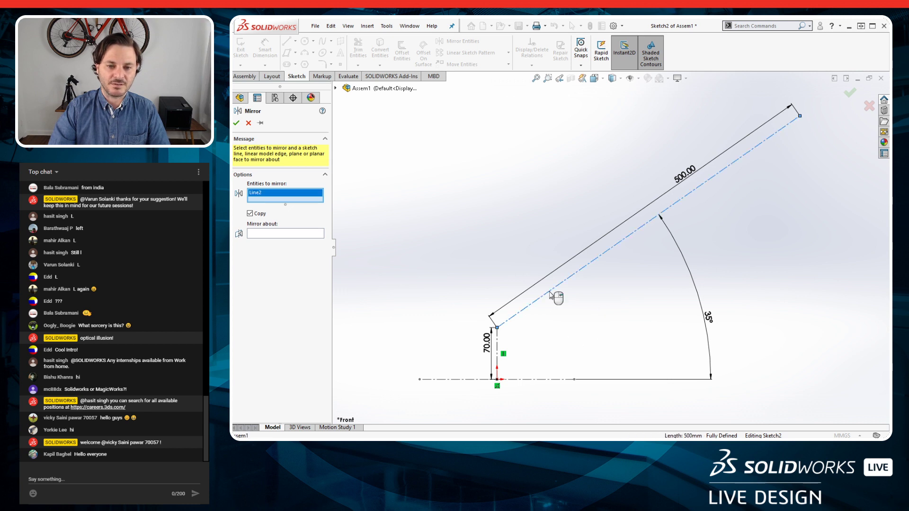
left_click(310, 235)
left_click(497, 354)
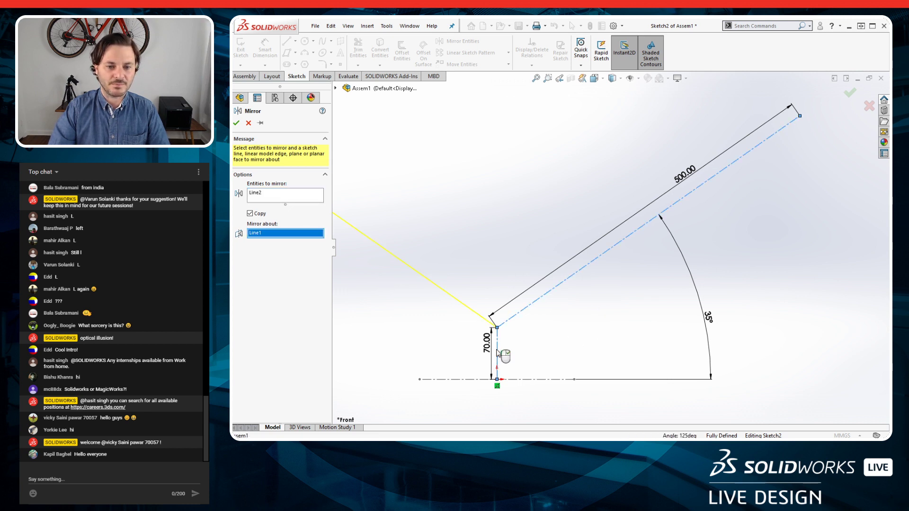
left_click(236, 122)
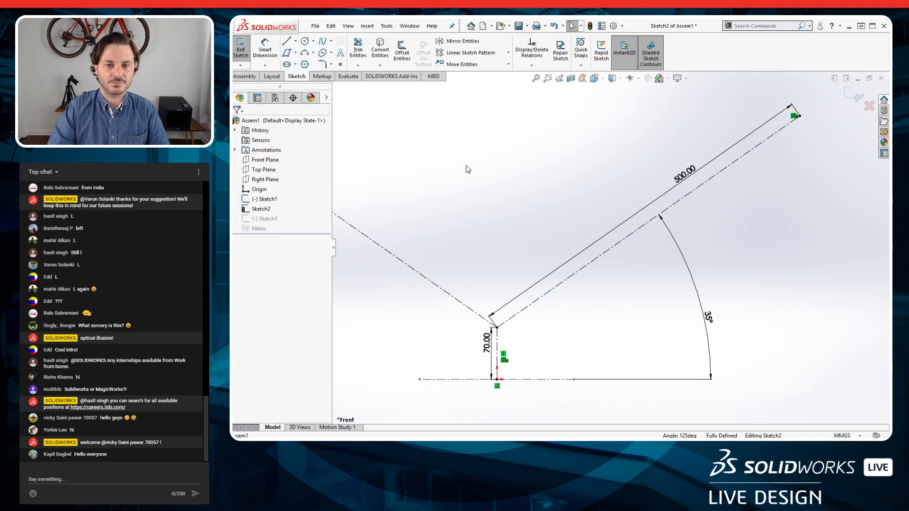
scroll(568, 217, "up", 5)
left_click(854, 94)
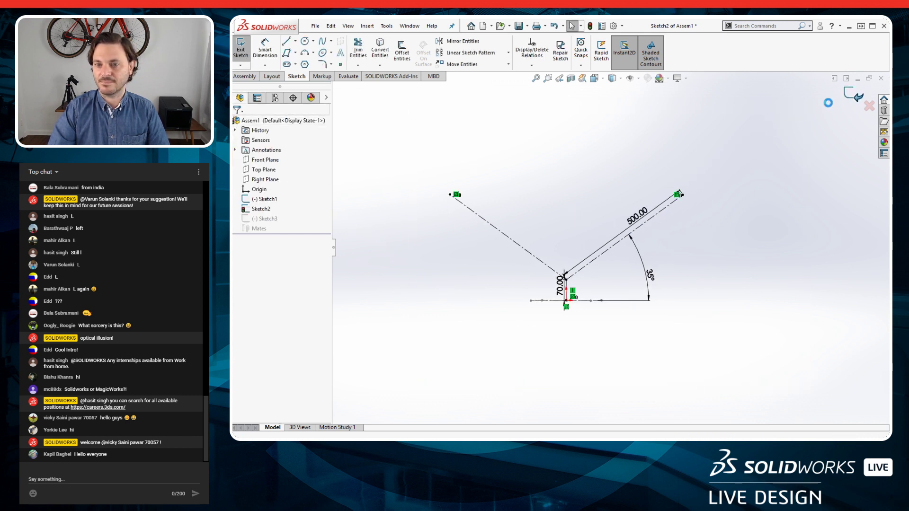
middle_click_drag(650, 228, 638, 228)
scroll(639, 228, "down", 1)
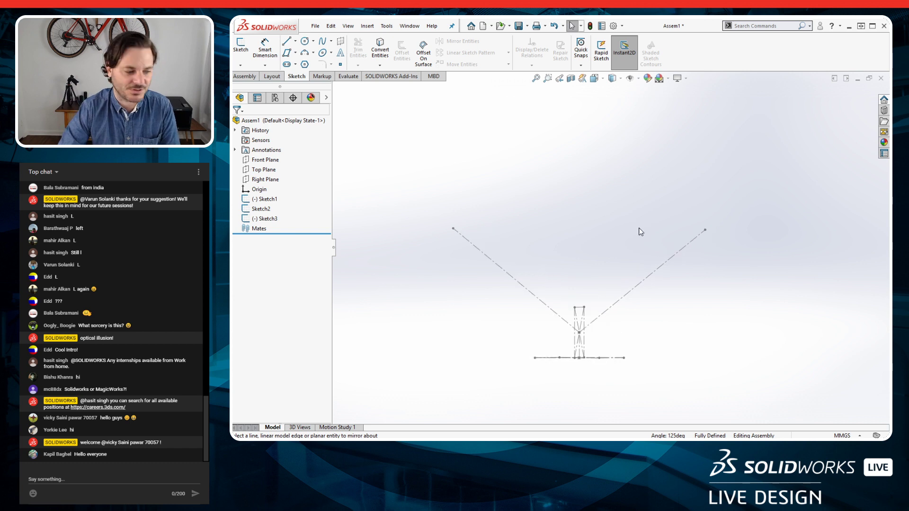
mouse_move(692, 284)
middle_mouse_down()
mouse_move(649, 308)
mouse_move(645, 298)
mouse_move(629, 300)
mouse_move(649, 298)
middle_mouse_up()
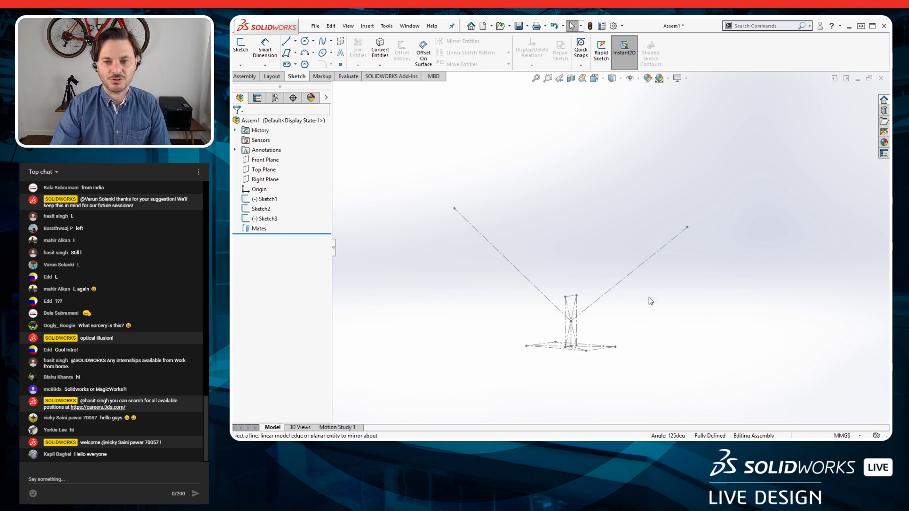
mouse_move(685, 242)
middle_mouse_down()
mouse_move(742, 242)
mouse_move(708, 251)
mouse_move(706, 244)
middle_mouse_up()
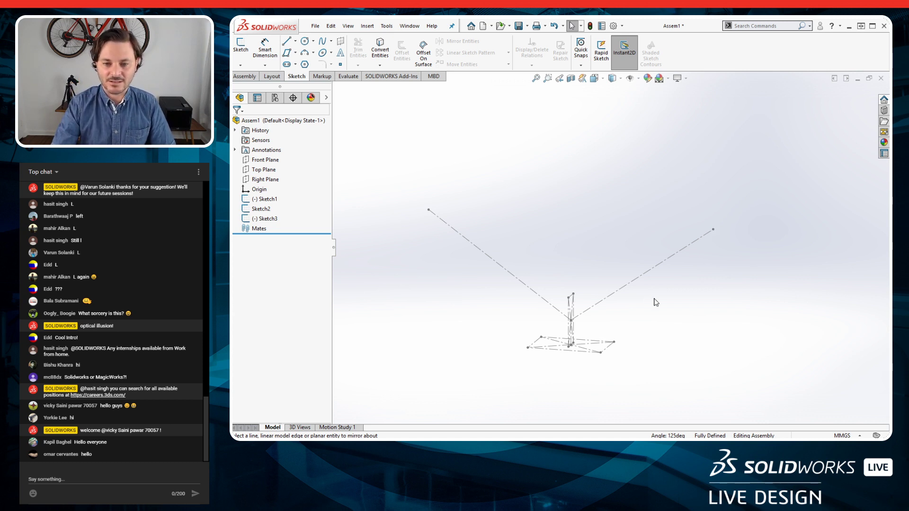
mouse_move(656, 301)
middle_mouse_down()
mouse_move(710, 275)
mouse_move(645, 286)
mouse_move(645, 297)
middle_mouse_up()
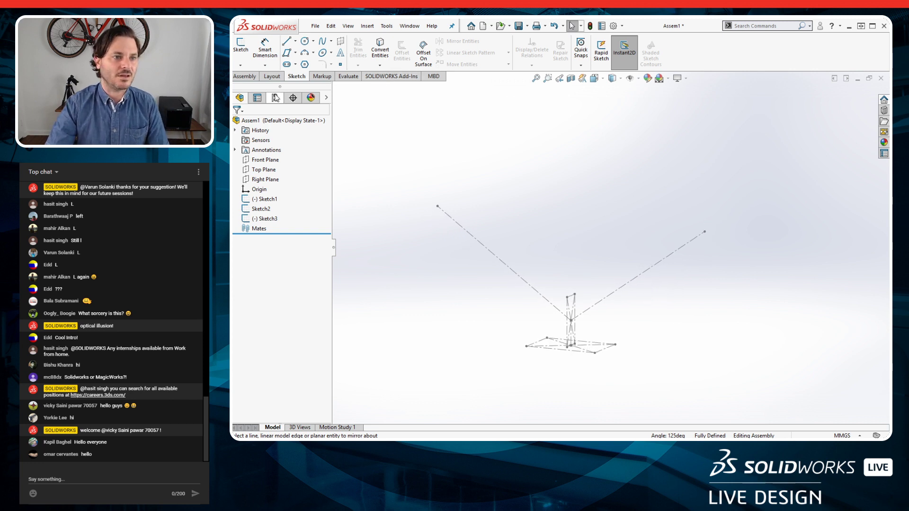
- Create a reference plane perpendicular to the original sloped centerline and coincident with its upper endpoint, keeping the Plane command open for another plane
left_click(249, 77)
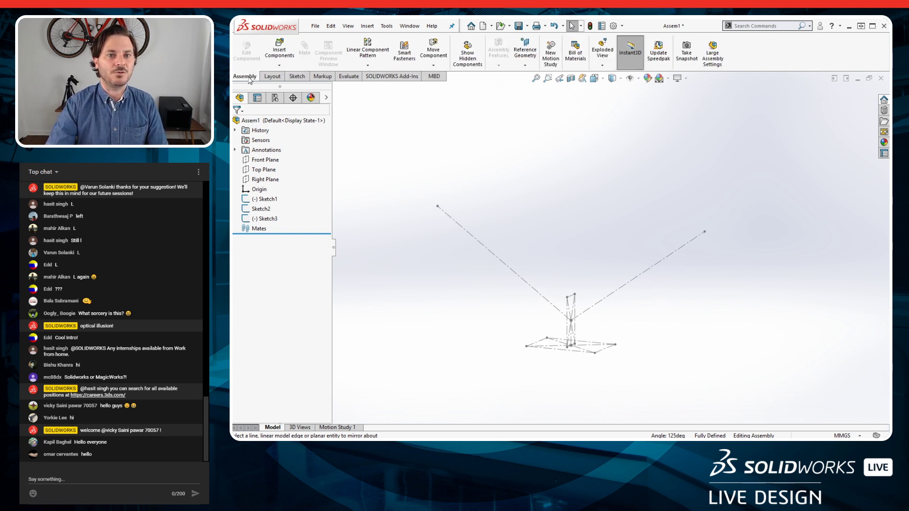
left_click(526, 66)
left_click(533, 76)
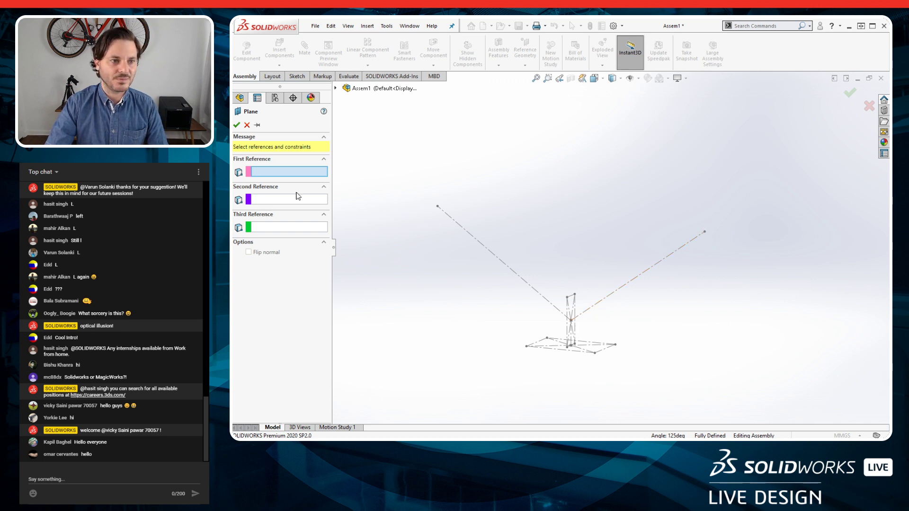
left_click(679, 250)
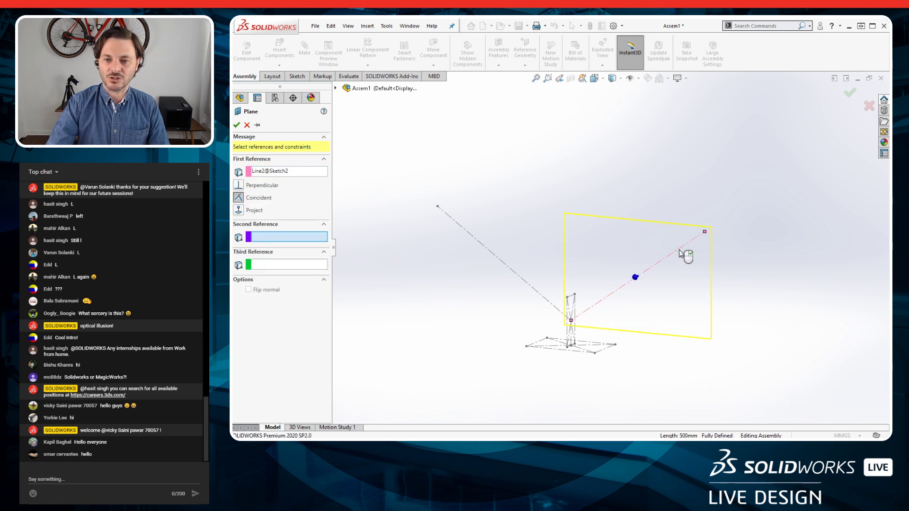
left_click(704, 232)
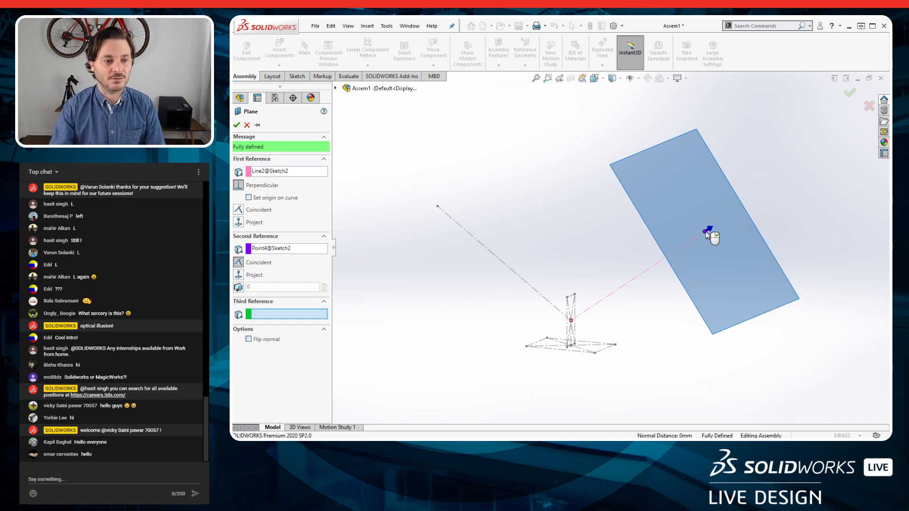
left_click(257, 124)
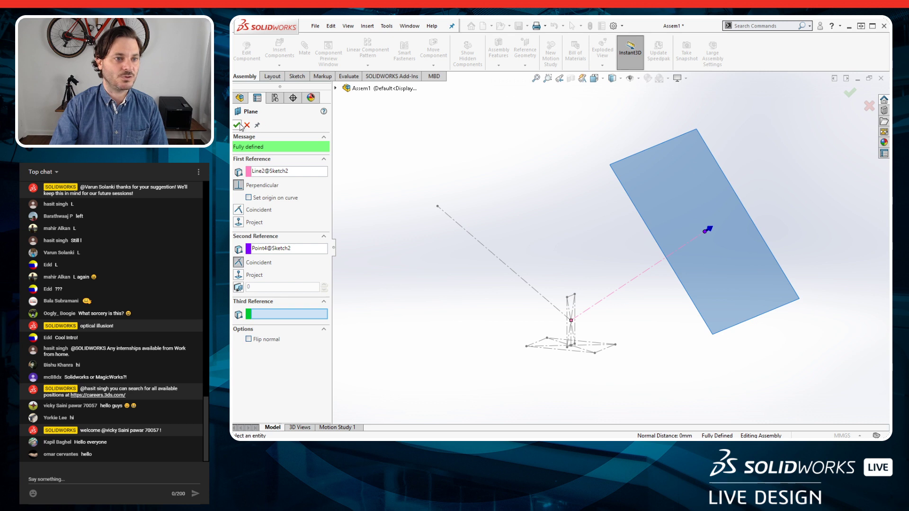
left_click(237, 125)
- Create a second reference plane perpendicular to the mirrored sloped centerline and coincident with its upper endpoint, then close the Plane command
left_click(306, 173)
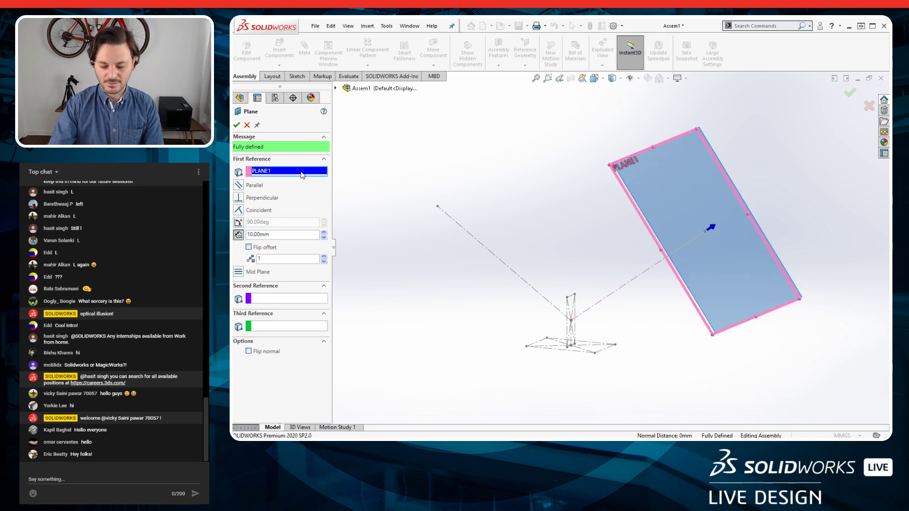
key("Delete")
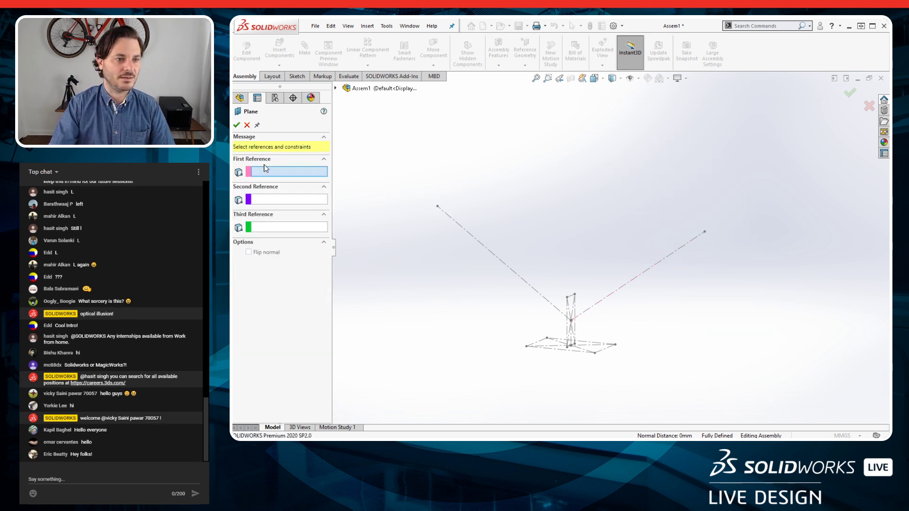
left_click(437, 207)
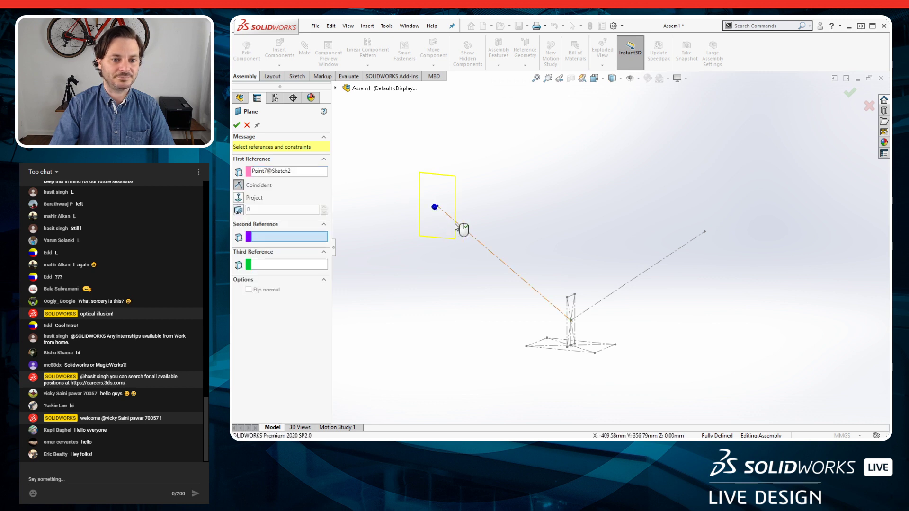
left_click(467, 232)
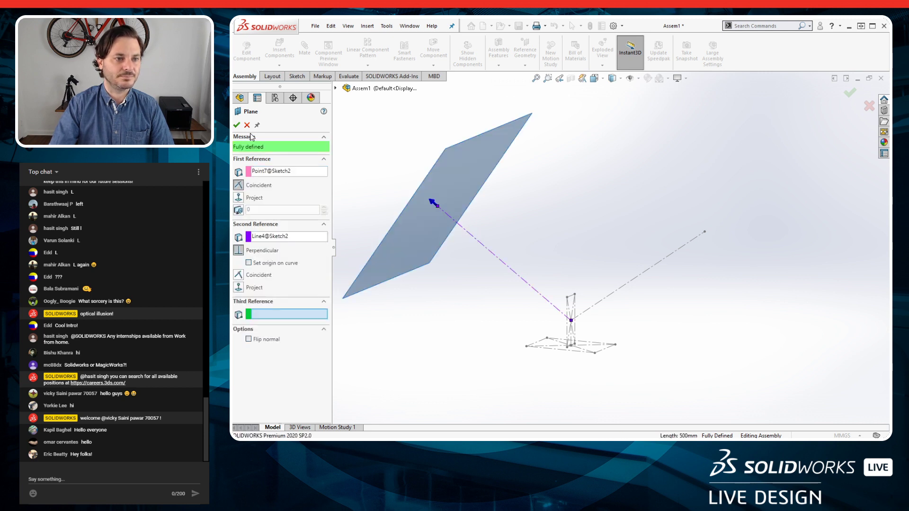
left_click(237, 125)
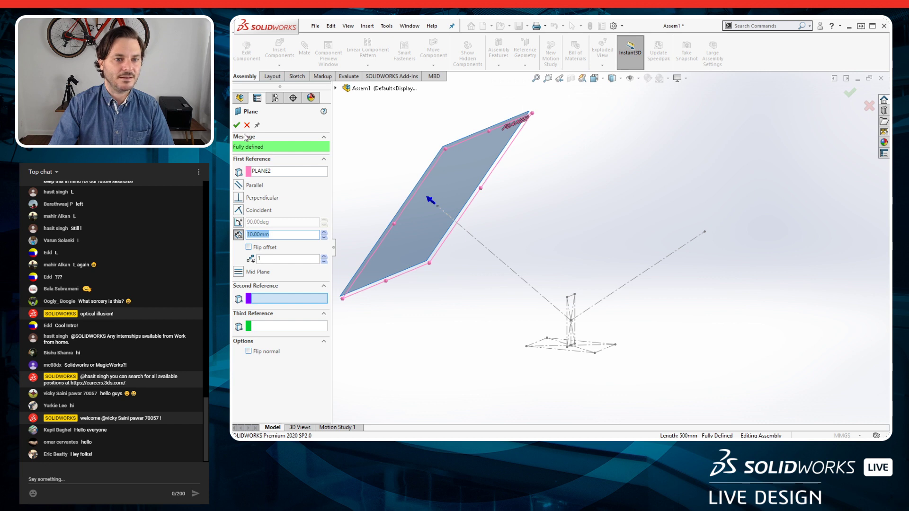
left_click(236, 125)
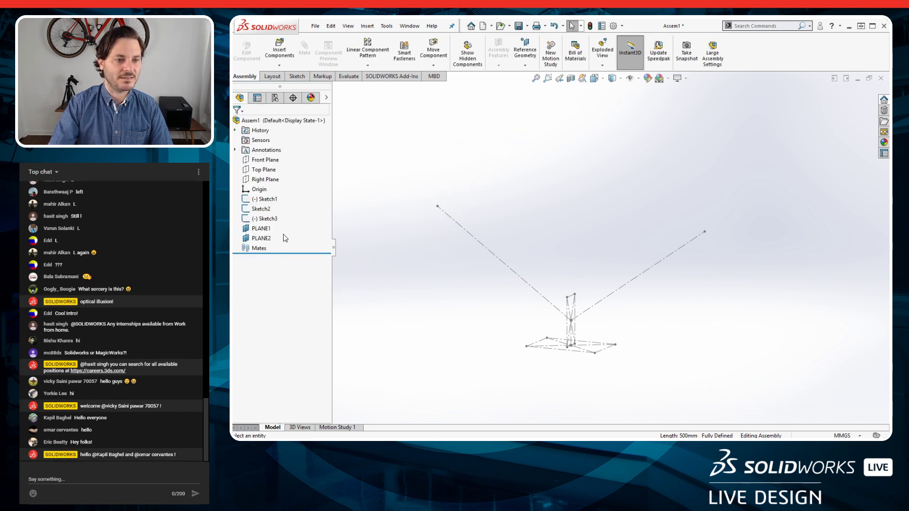
- Turn on the display of reference planes so both viewing planes show in the model
left_click(637, 78)
left_click(633, 94)
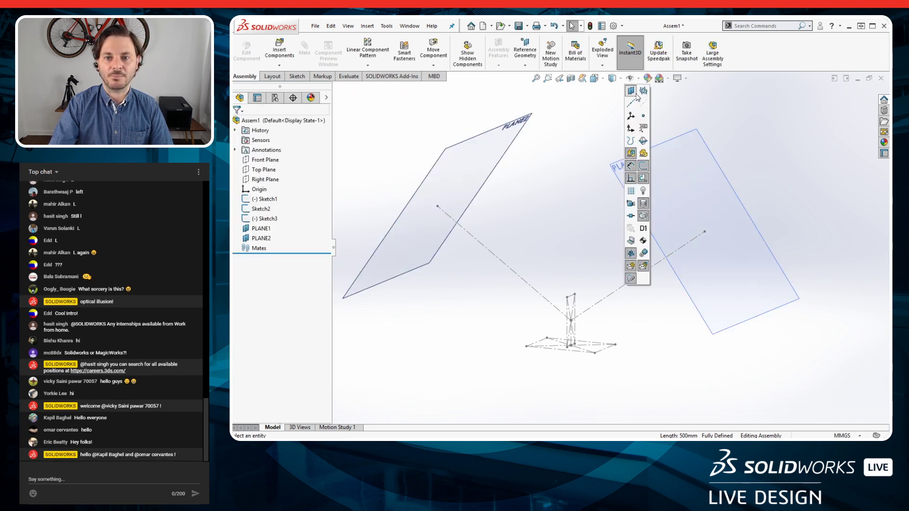
mouse_move(816, 188)
middle_mouse_down()
mouse_move(643, 252)
mouse_move(602, 246)
mouse_move(680, 231)
mouse_move(641, 246)
middle_mouse_up()
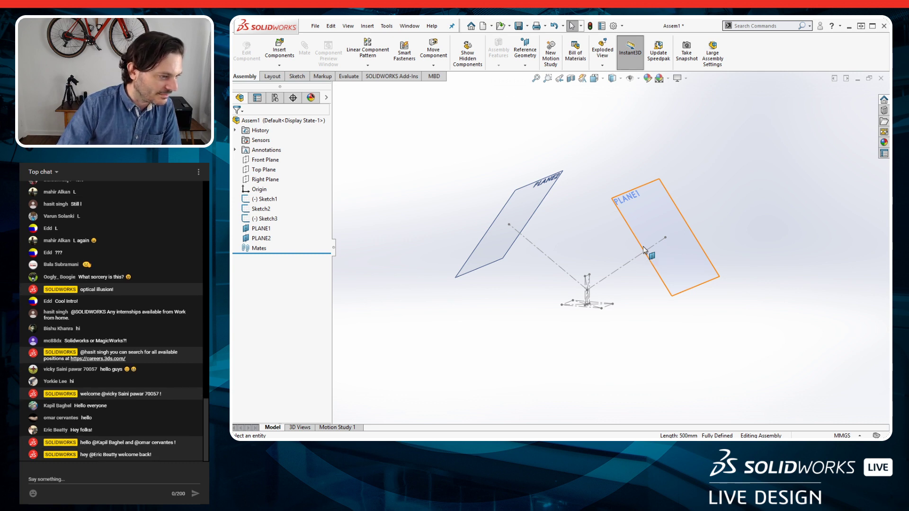
mouse_move(681, 257)
middle_mouse_down()
mouse_move(695, 247)
mouse_move(587, 235)
middle_mouse_up()
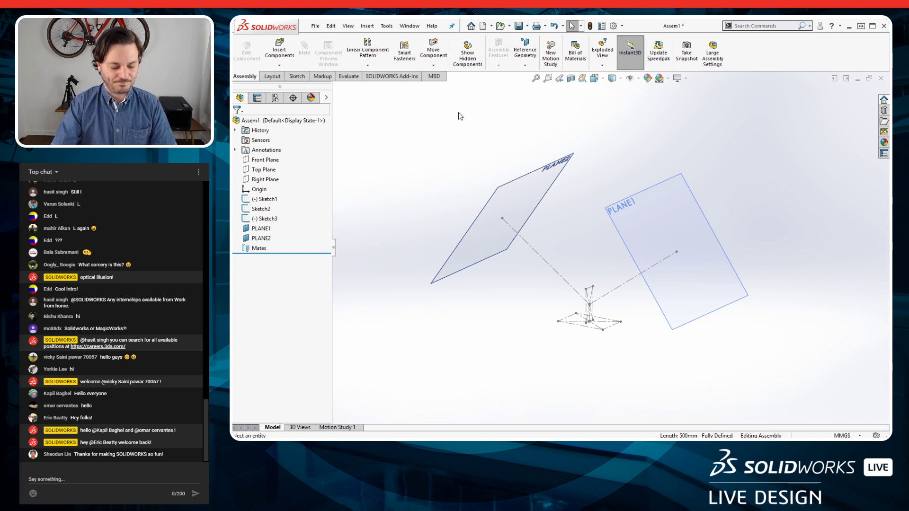
- Start inserting an existing component and open digital camera.SLDPRT from the Ambiguous Cylinder Livestream folder
key("s")
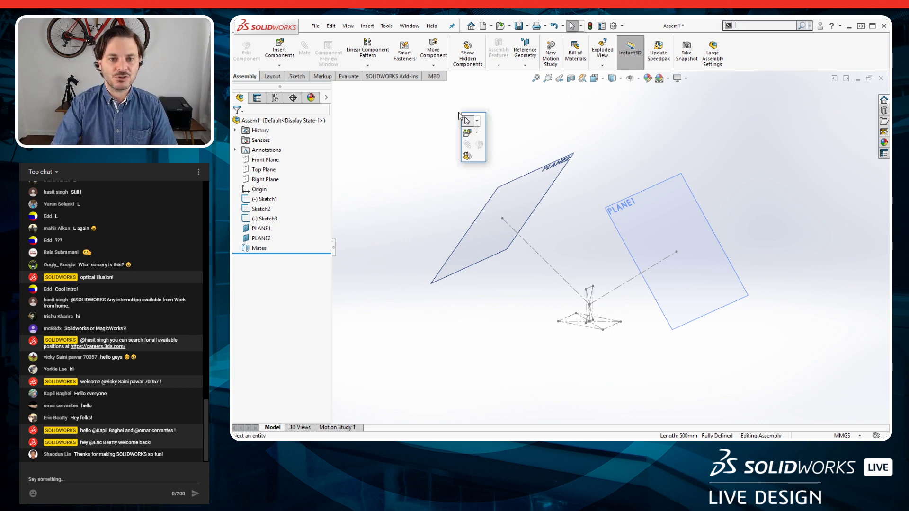
left_click(477, 134)
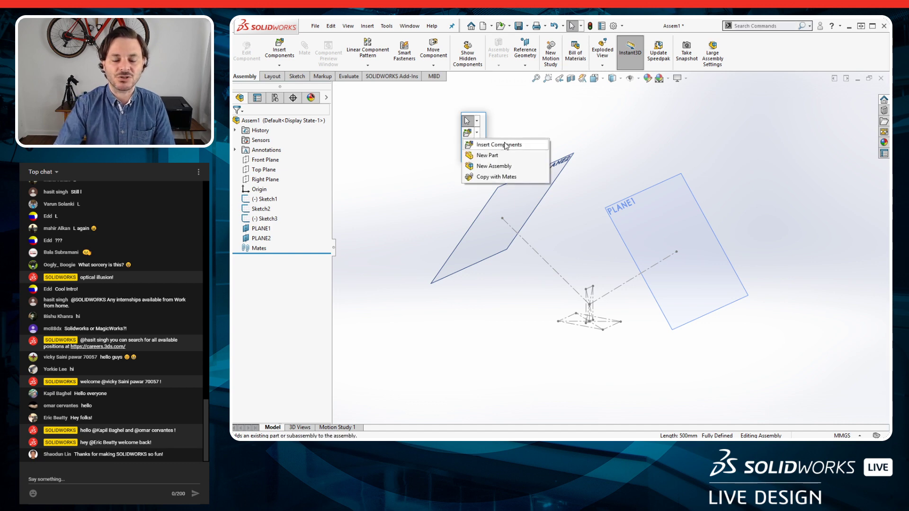
left_click(505, 146)
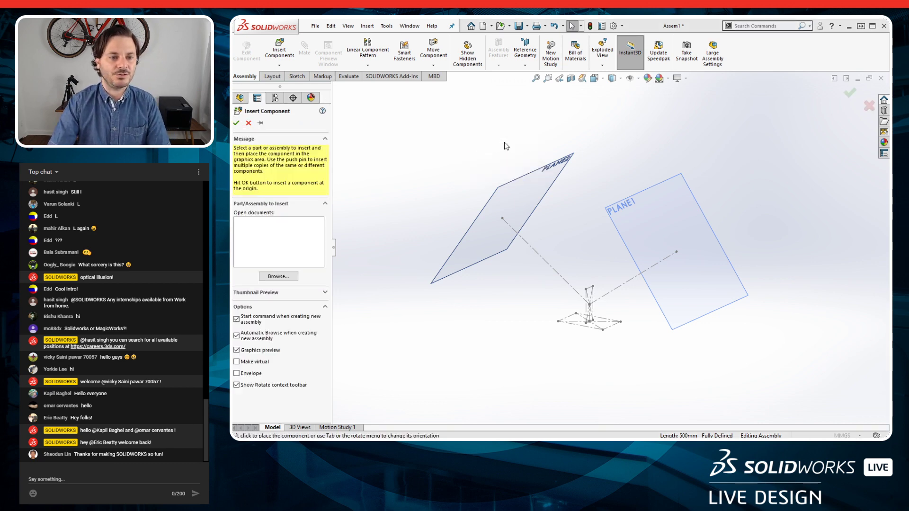
left_click(616, 136)
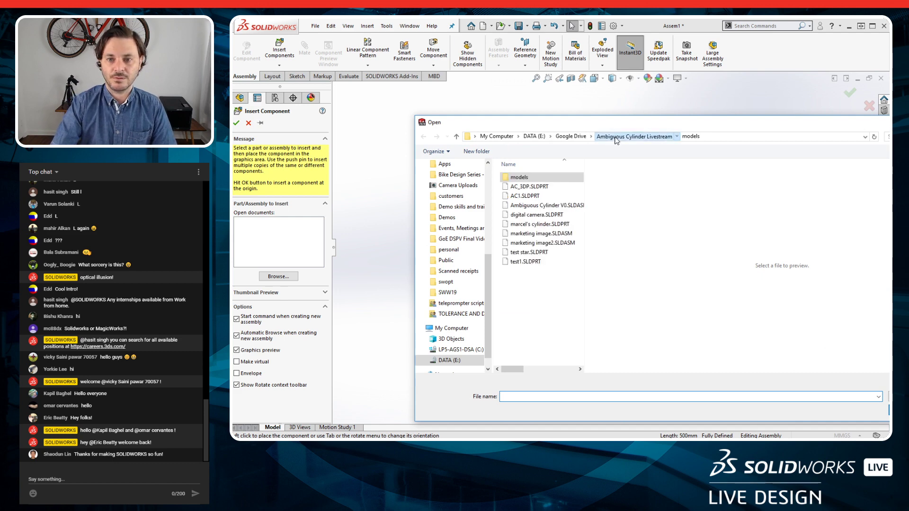
left_click(540, 215)
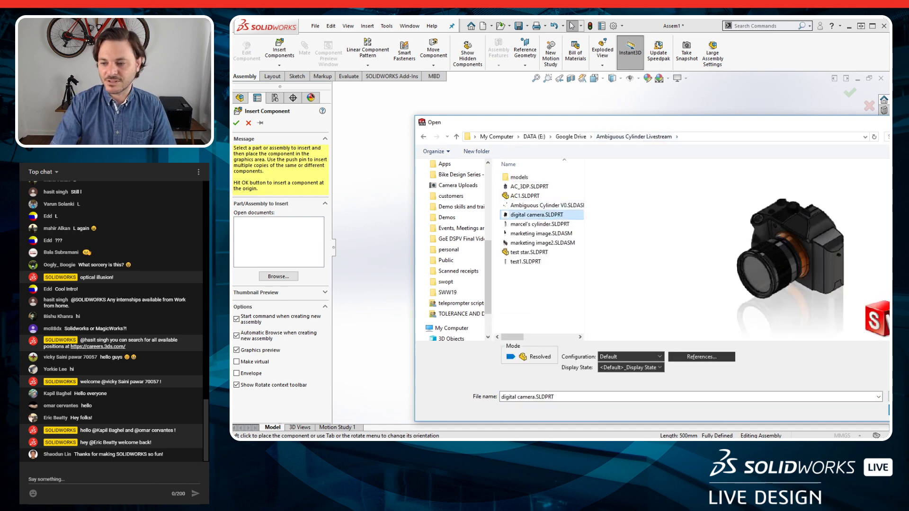
key("Return")
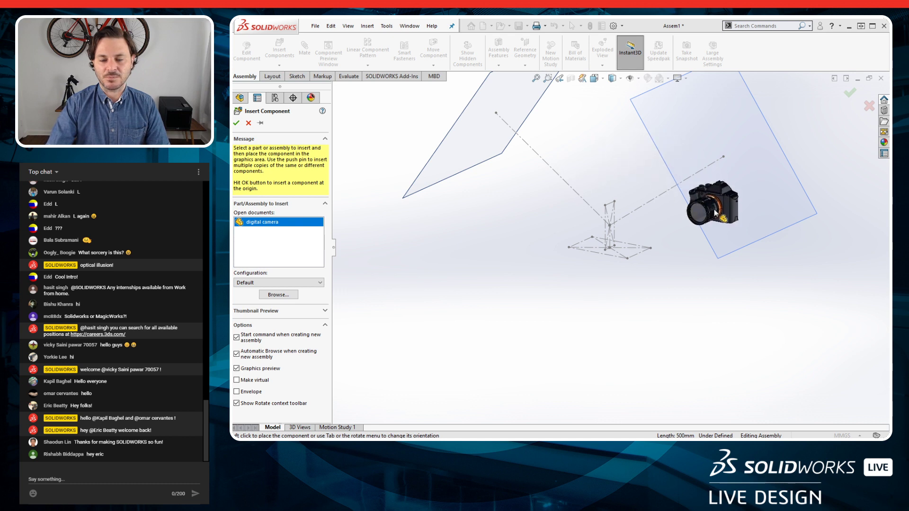
- Place the digital camera component at the assembly origin
middle_click_drag(615, 277, 593, 262)
middle_click_drag(737, 276, 743, 278)
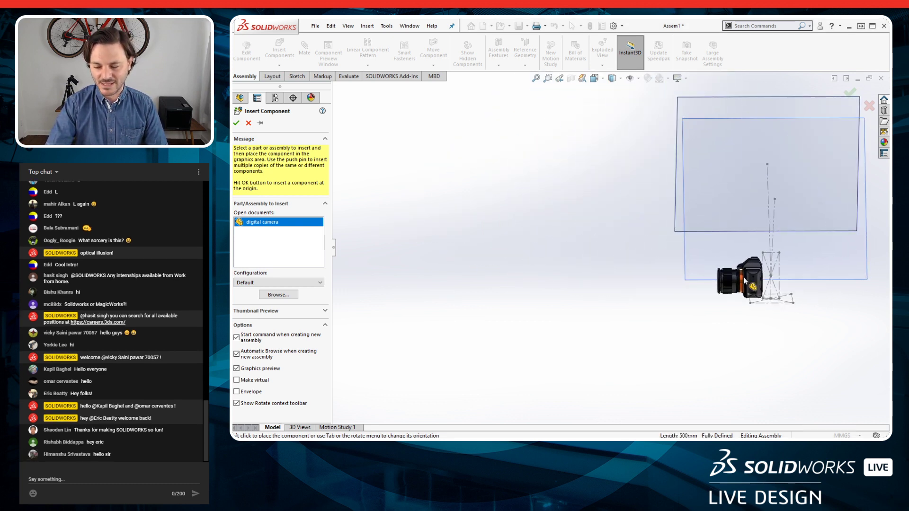
scroll(743, 279, "up", 3)
scroll(760, 272, "down", 3)
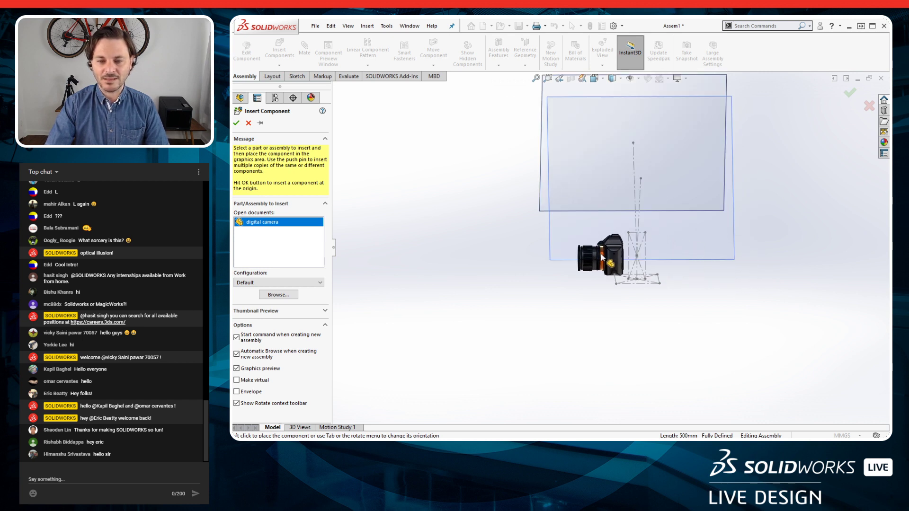
middle_click_drag(600, 253, 876, 213)
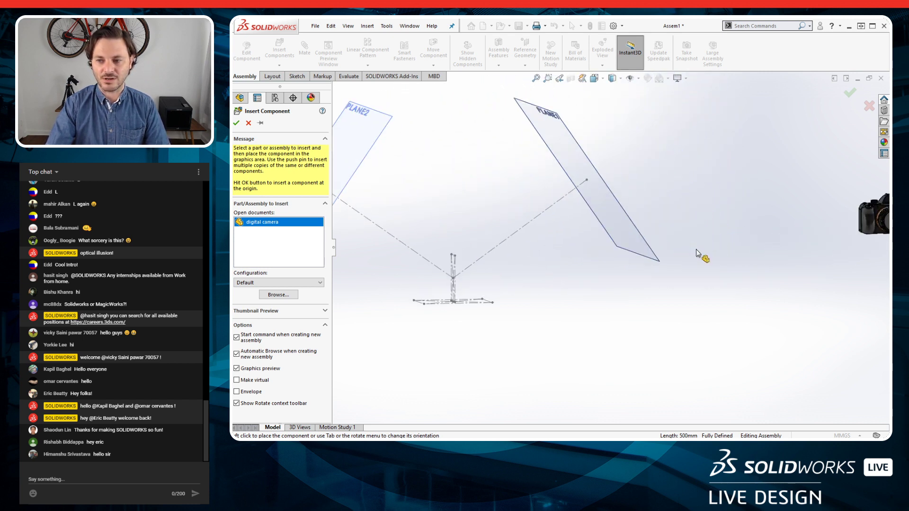
mouse_move(524, 270)
middle_mouse_down()
mouse_move(406, 276)
mouse_move(532, 266)
middle_mouse_up()
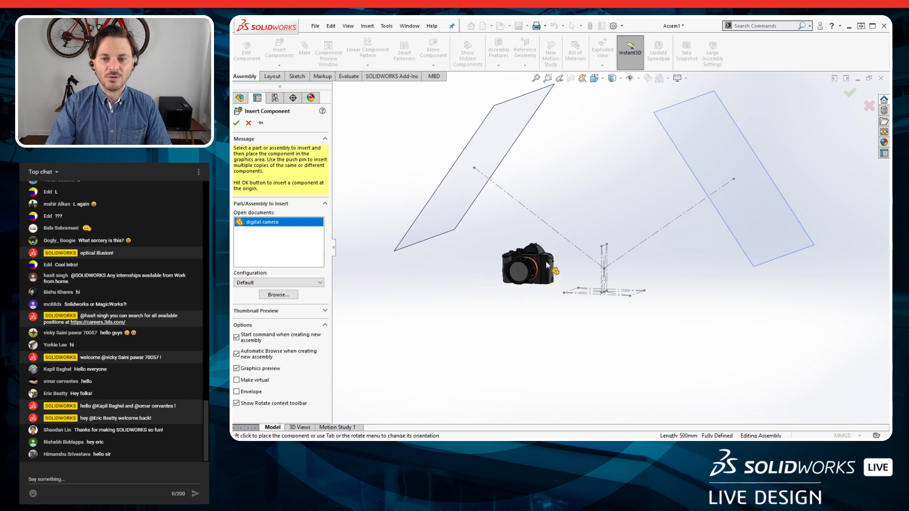
left_click(850, 95)
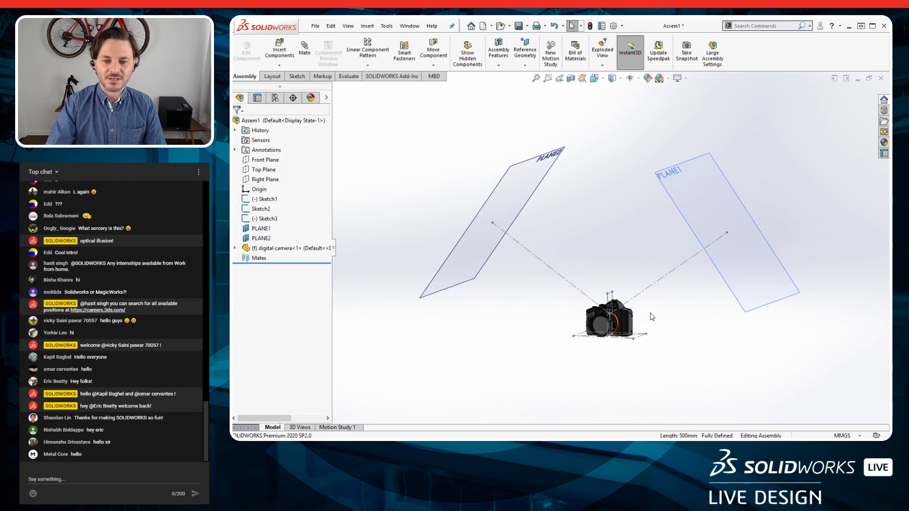
- Float the fixed digital camera and move it up above the base rectangle, clear of the vertical construction sketch
mouse_move(644, 312)
middle_mouse_down()
mouse_move(648, 295)
mouse_move(652, 318)
middle_mouse_up()
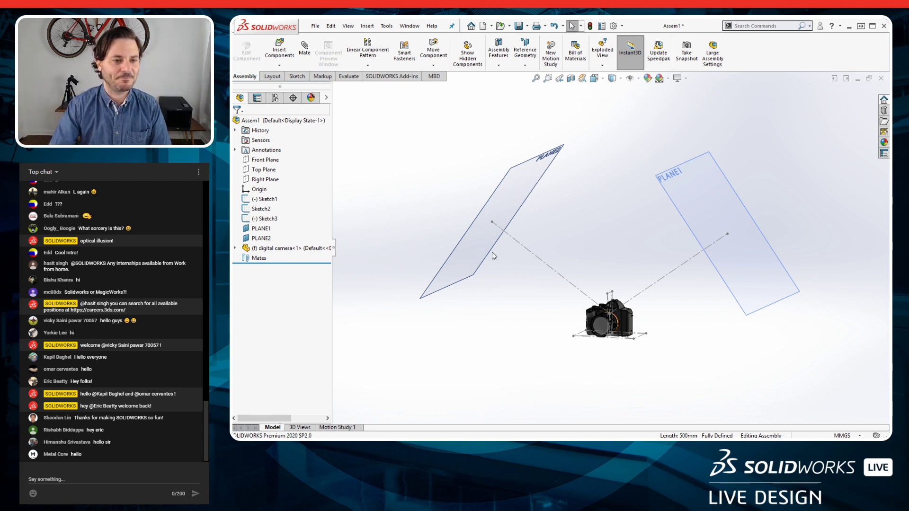
middle_click_drag(628, 312, 629, 308)
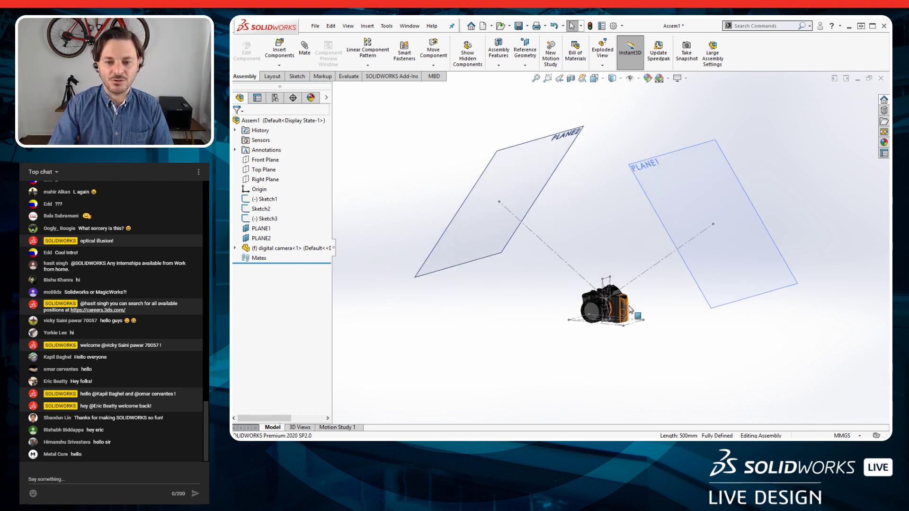
left_click_drag(628, 307, 648, 297)
left_click(623, 235)
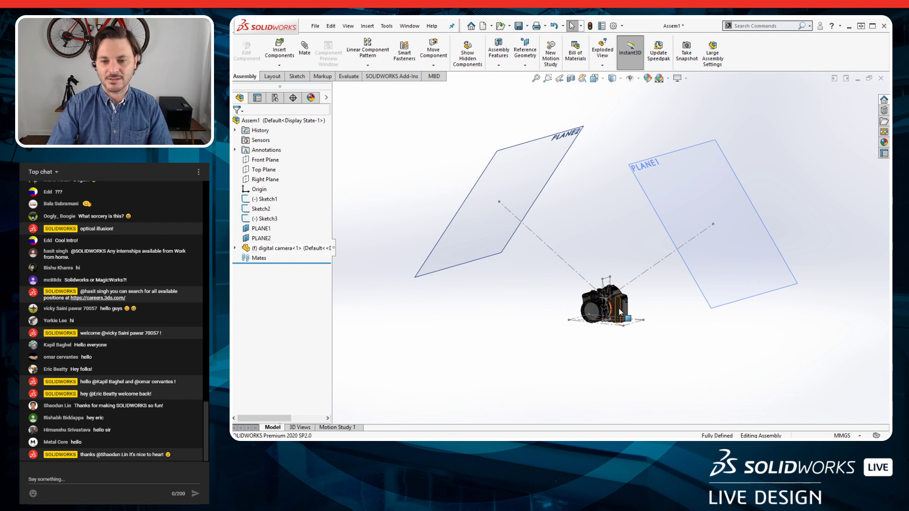
right_click(618, 308)
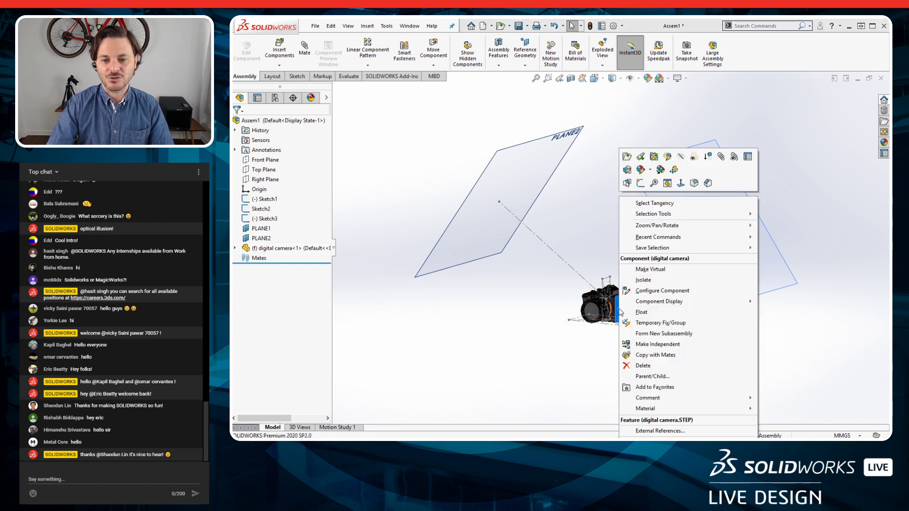
left_click(659, 312)
left_click_drag(626, 309, 636, 266)
middle_click_drag(708, 346, 725, 338)
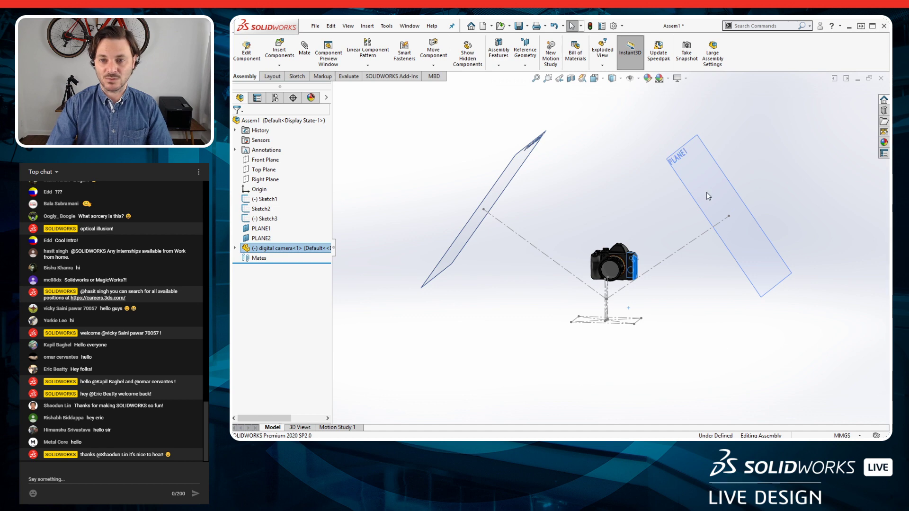
scroll(658, 270, "down", 5)
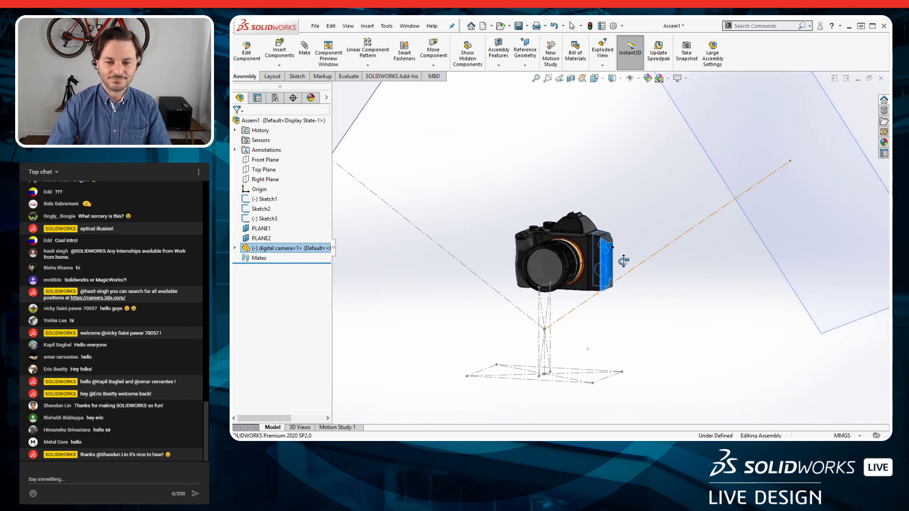
scroll(552, 275, "down", 3)
scroll(615, 246, "up", 3)
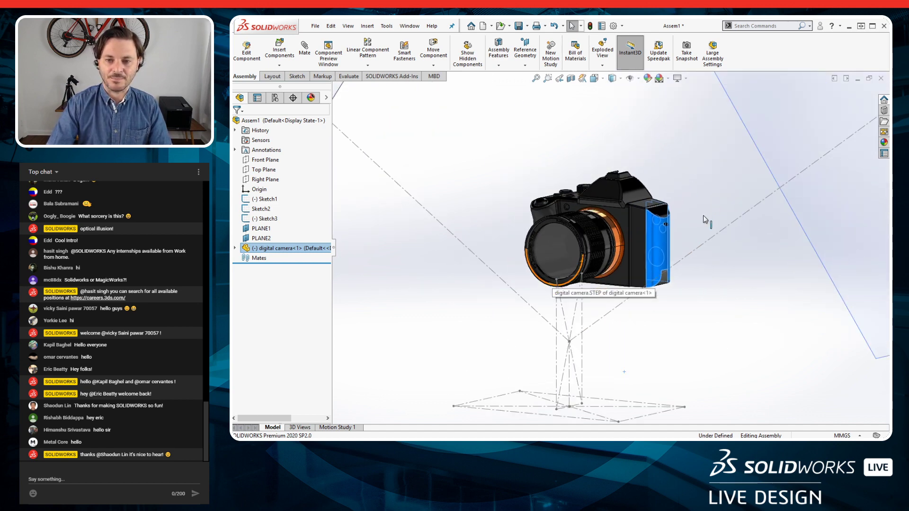
scroll(703, 215, "up", 1)
left_click(687, 198)
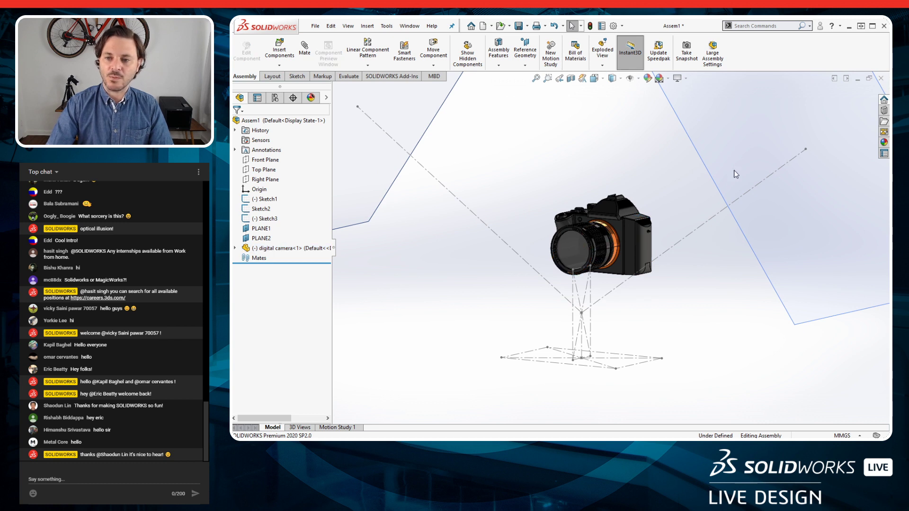
- Add a coincident mate between the camera's circular front lens face and PLANE1
scroll(729, 185, "up", 2)
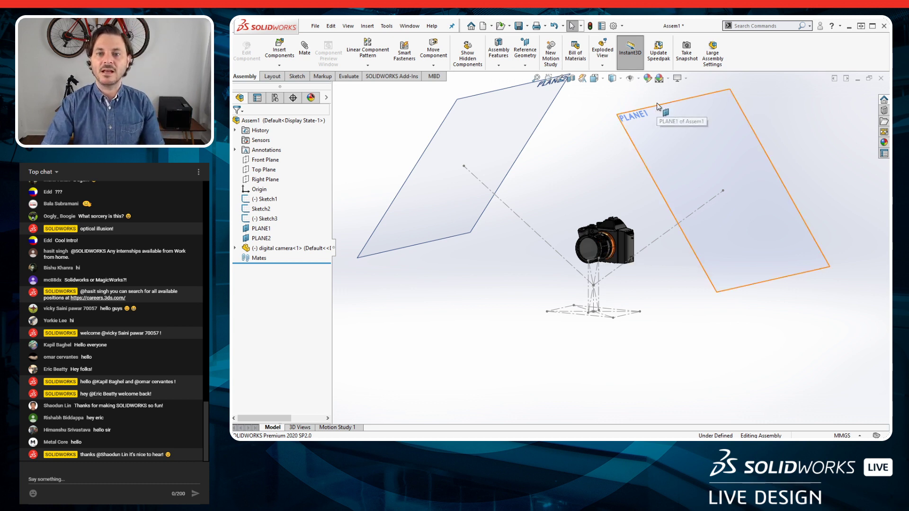
scroll(634, 257, "down", 4)
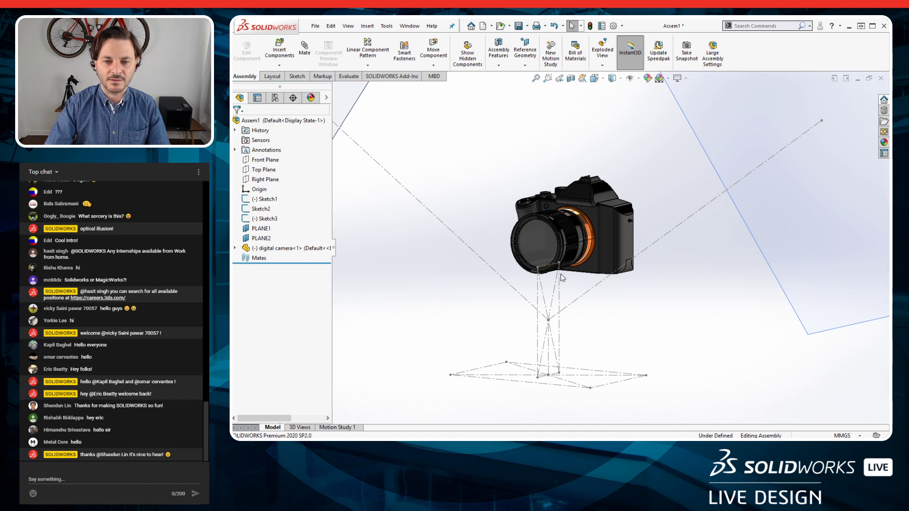
scroll(535, 249, "down", 2)
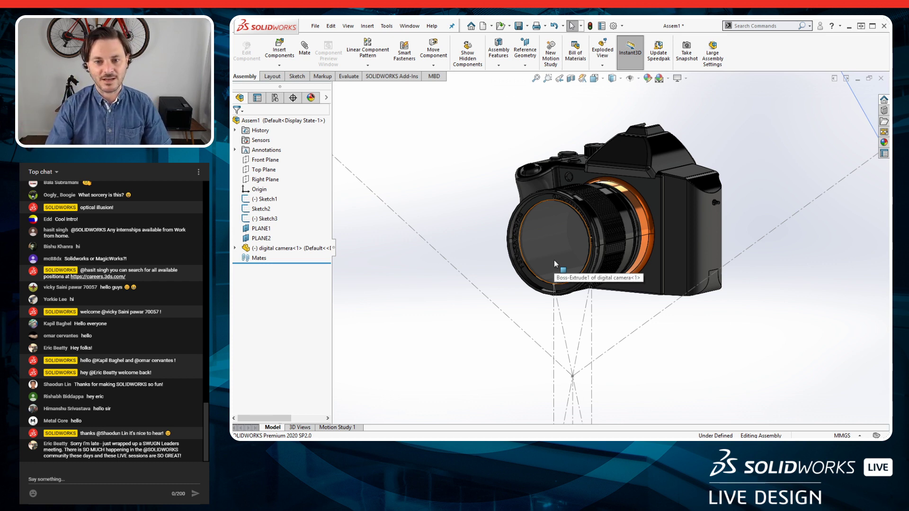
left_click(554, 260)
key("f")
scroll(825, 240, "up", 3)
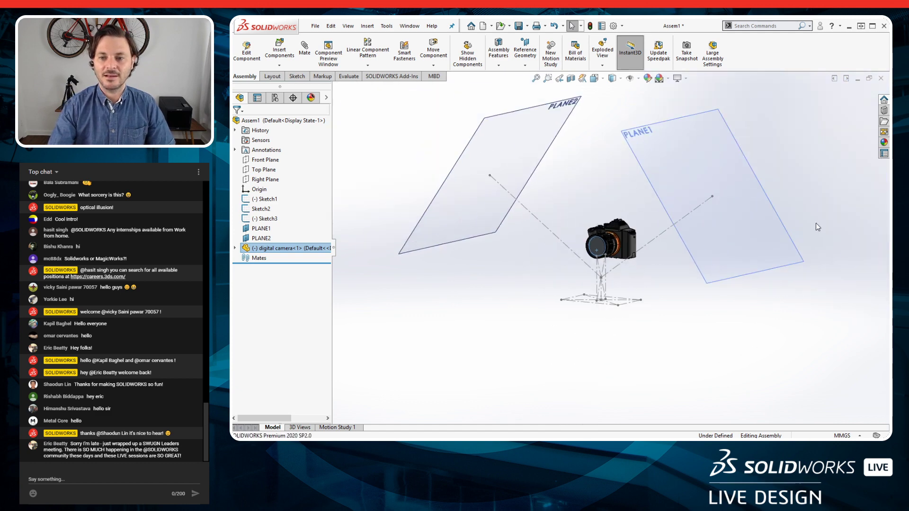
scroll(812, 215, "down", 1)
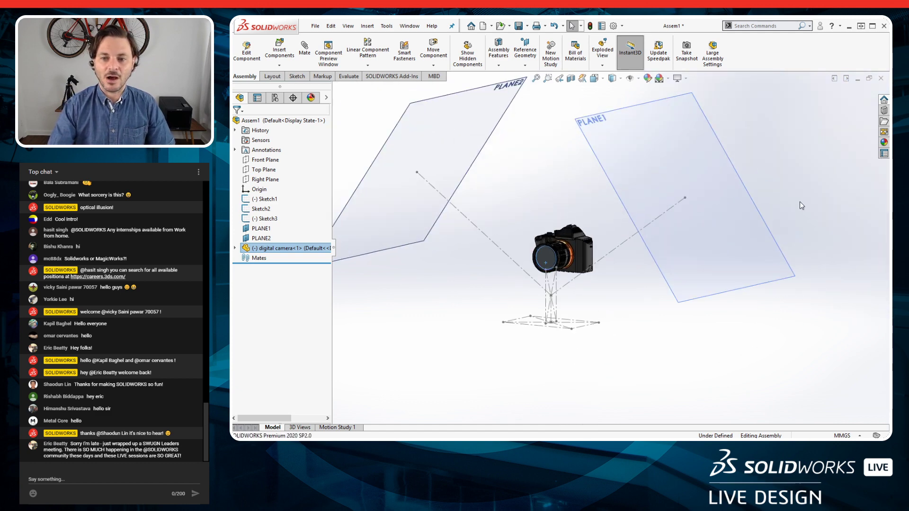
left_click(739, 177)
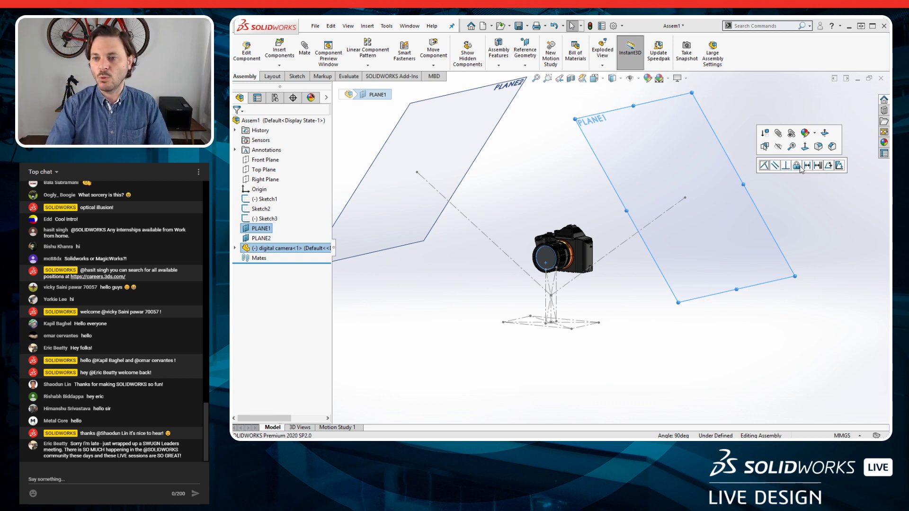
left_click(764, 166)
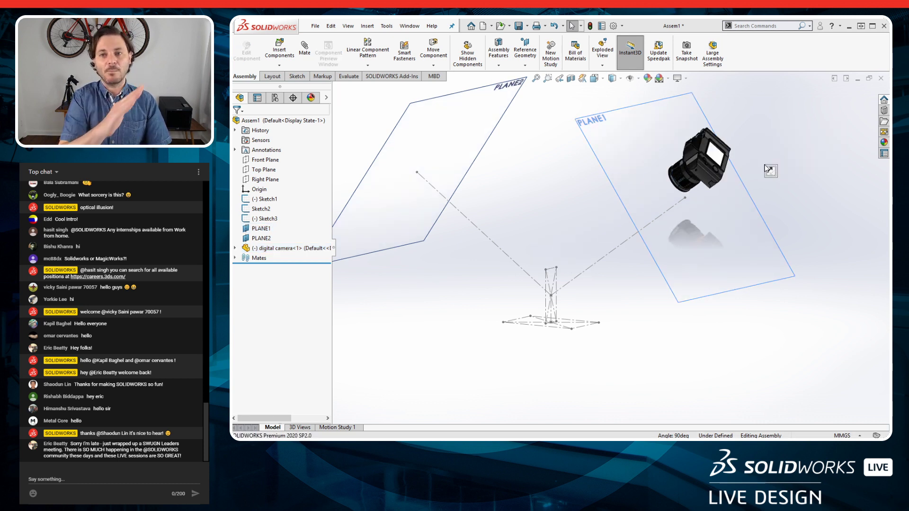
- Add a concentric mate between the camera's cylindrical lens and the inclined construction line running to PLANE1
scroll(801, 206, "up", 1)
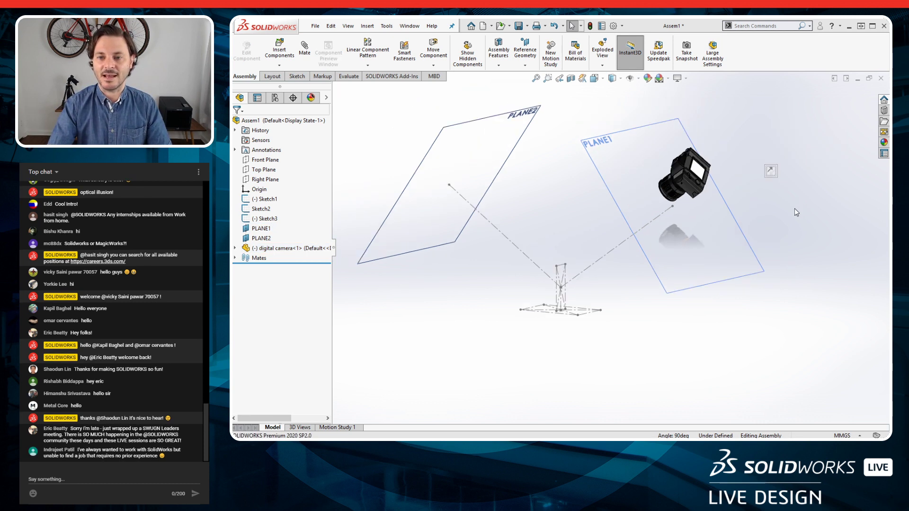
middle_click_drag(783, 225, 833, 197)
scroll(670, 195, "down", 3)
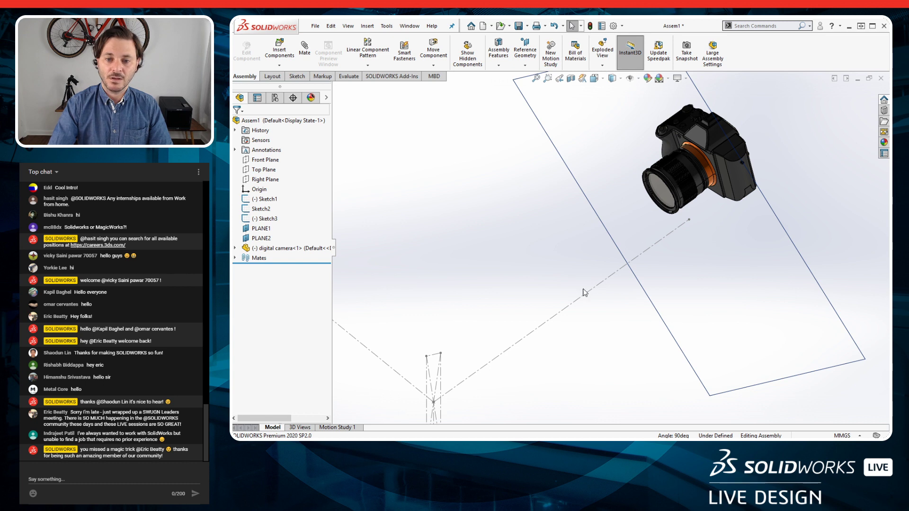
left_click(662, 183)
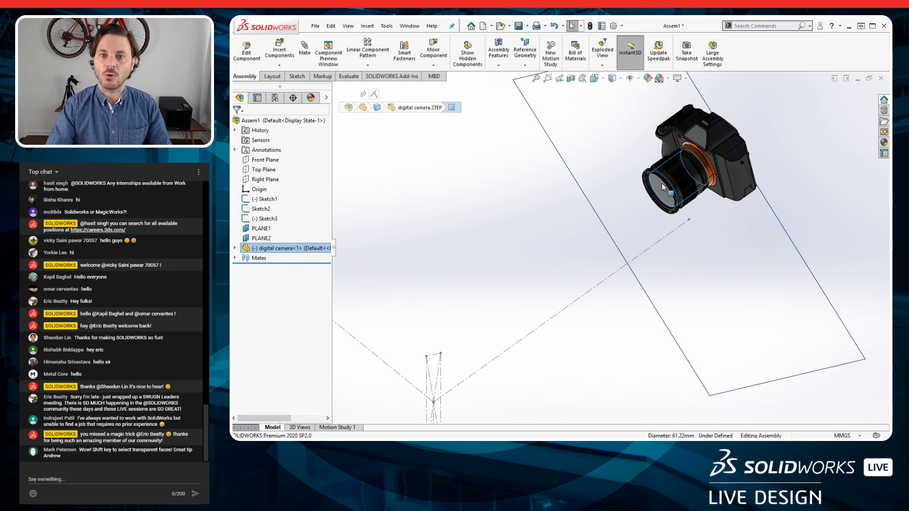
left_click(608, 280)
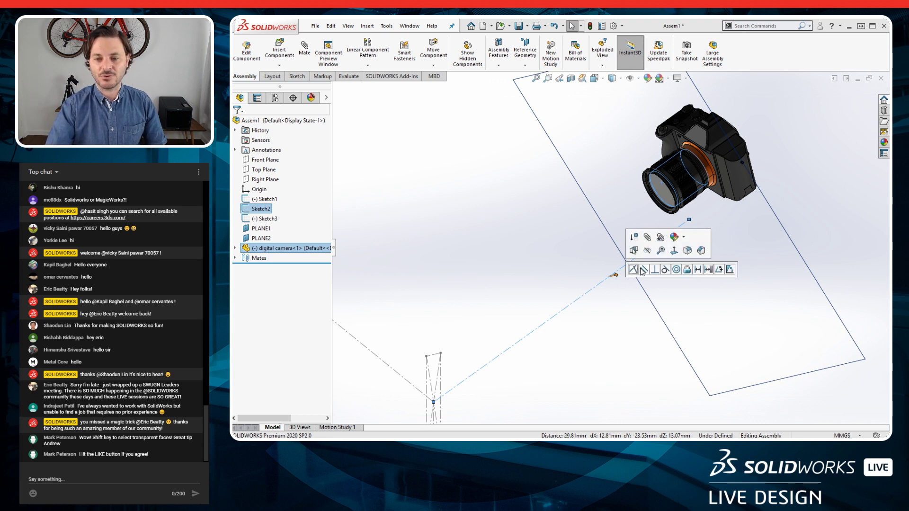
left_click(675, 270)
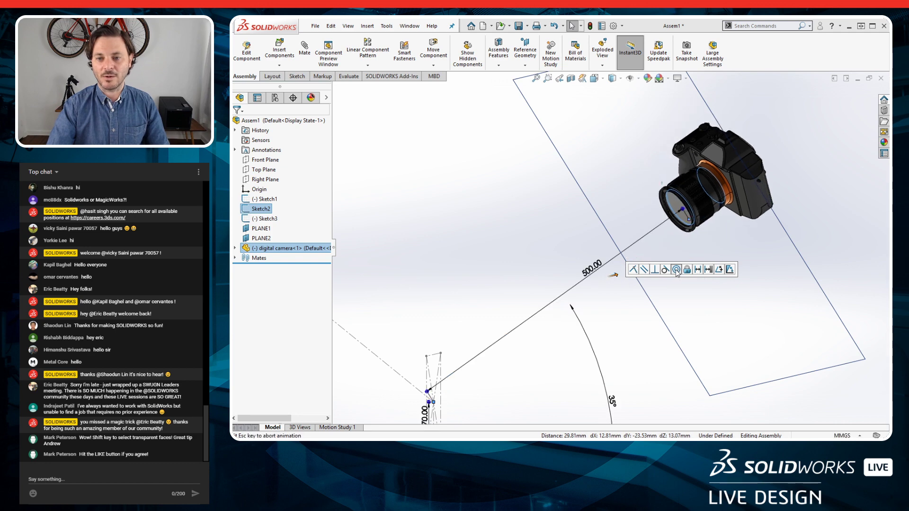
scroll(820, 223, "down", 2)
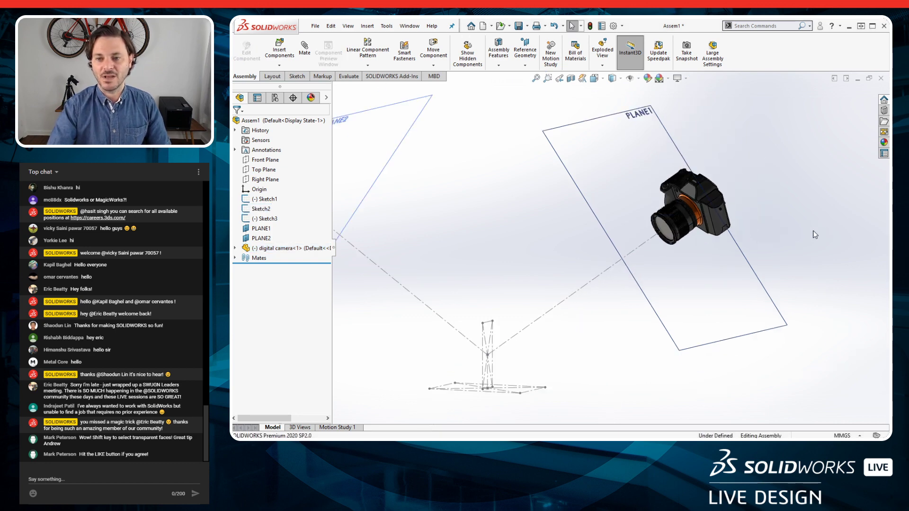
- Rotate the camera about its lens axis to examine its remaining freedom of movement
middle_click_drag(814, 232, 757, 247)
left_click_drag(684, 221, 656, 231)
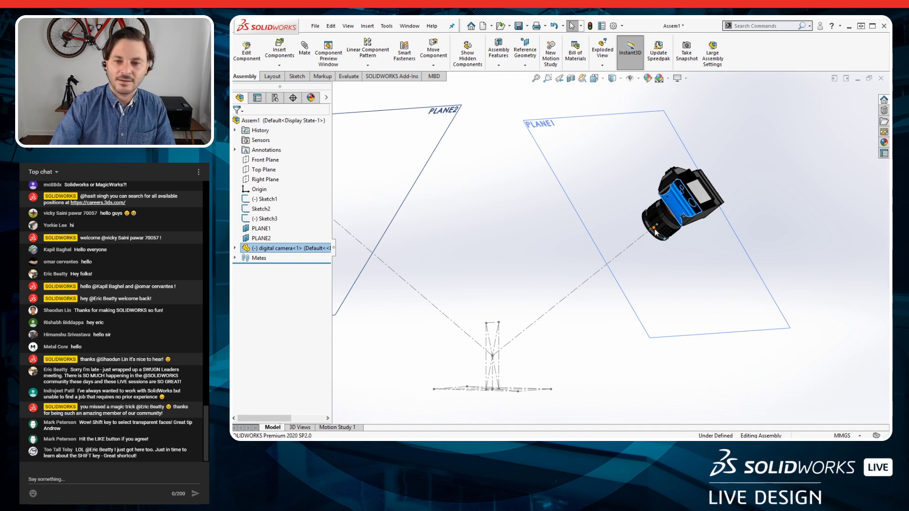
mouse_move(648, 277)
middle_mouse_down()
mouse_move(644, 244)
mouse_move(667, 239)
mouse_move(660, 242)
middle_mouse_up()
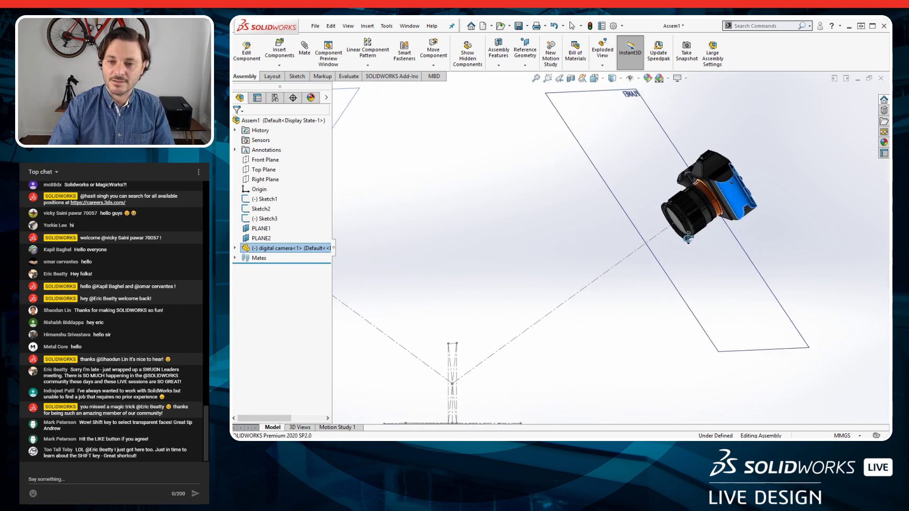
scroll(646, 264, "down", 3)
scroll(646, 263, "up", 3)
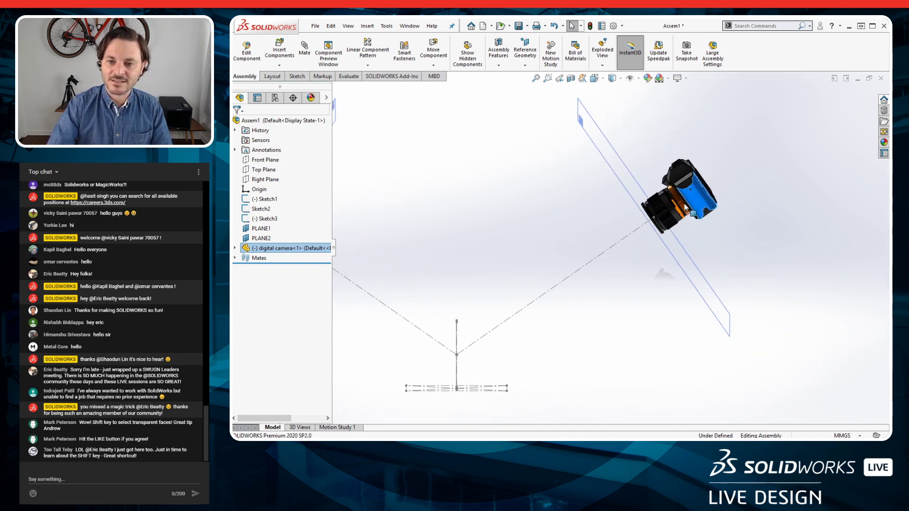
left_click_drag(711, 216, 636, 220)
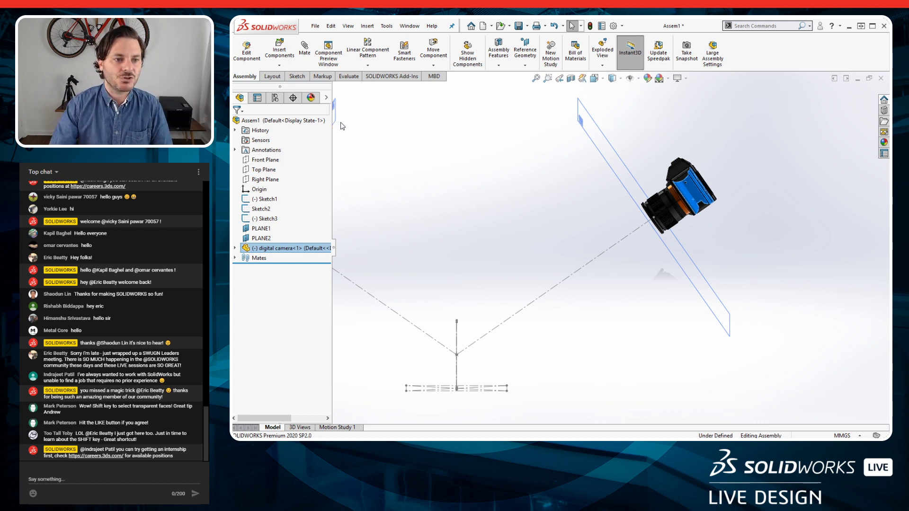
- Add a parallel mate between the camera's Right Plane and the assembly's Front Plane
left_click(235, 248)
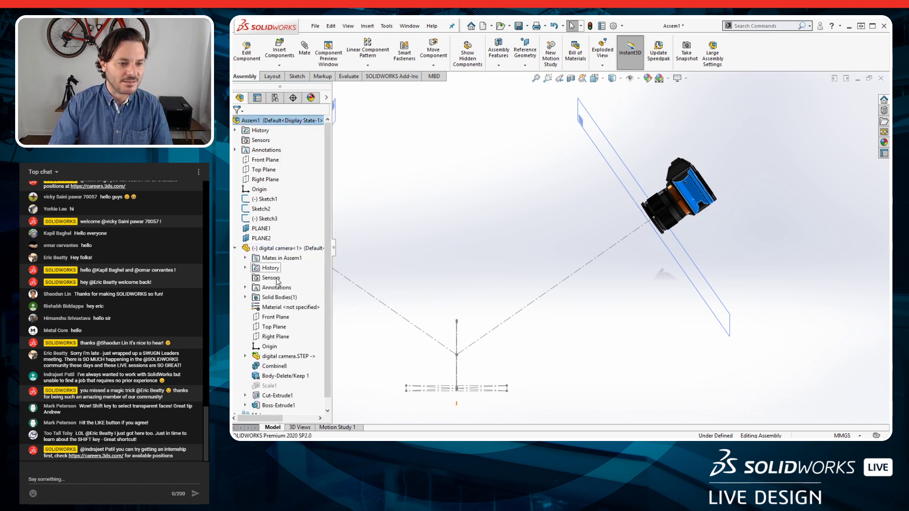
left_click(273, 337)
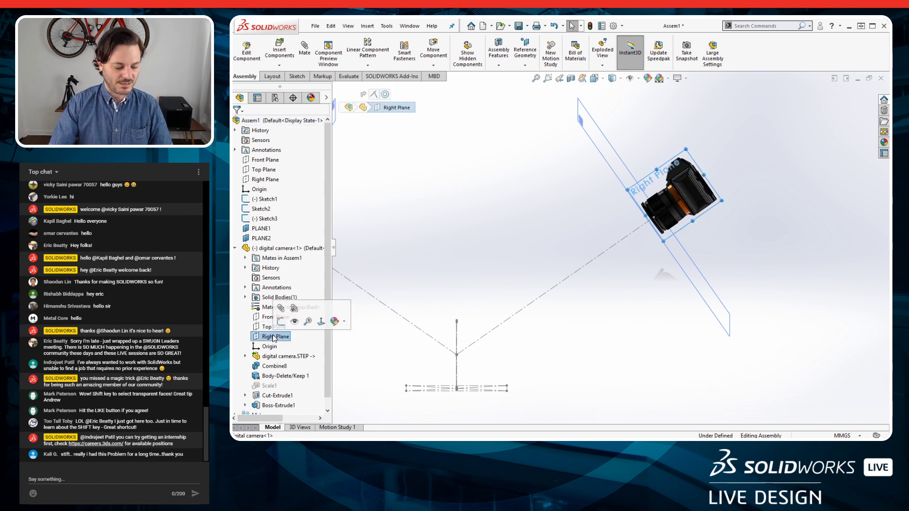
left_click(273, 161, "ctrl")
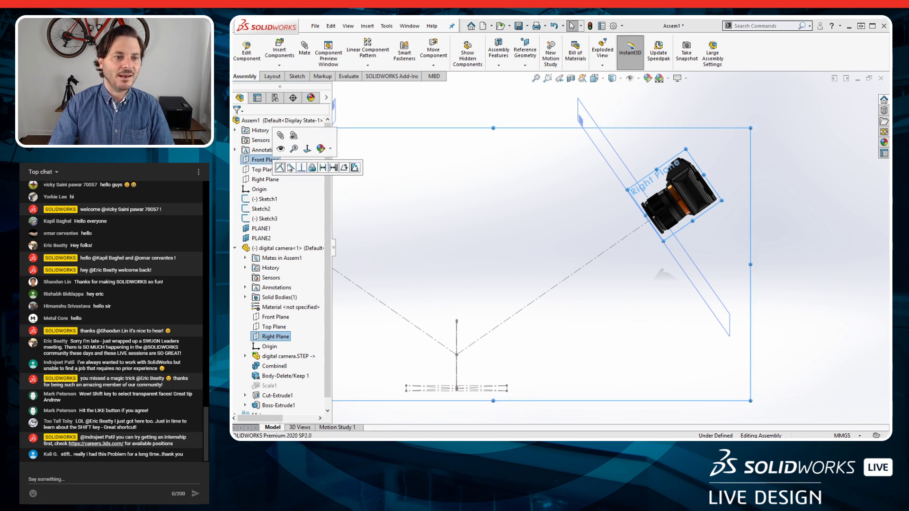
left_click(291, 168)
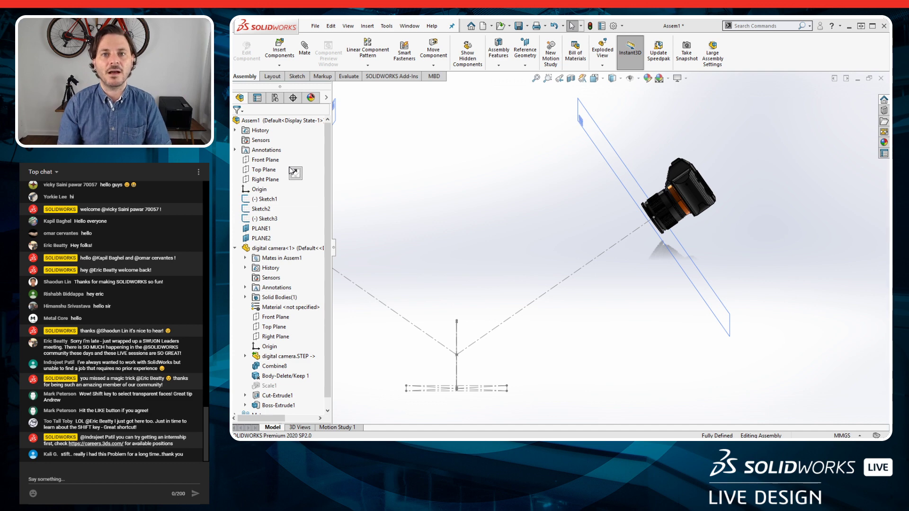
mouse_move(748, 203)
middle_mouse_down()
mouse_move(738, 195)
mouse_move(647, 219)
mouse_move(724, 208)
mouse_move(713, 231)
middle_mouse_up()
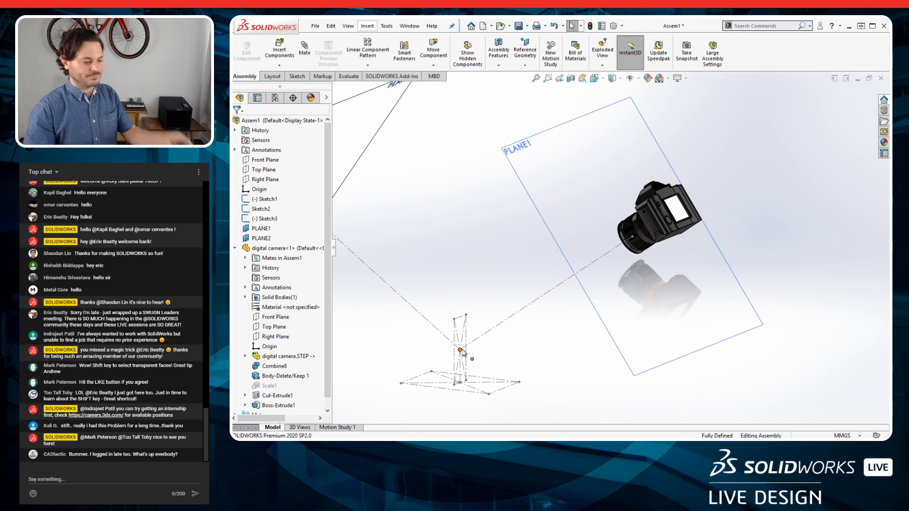
- Start Copy with Mates on the digital camera component and proceed to choosing the new mate references
mouse_move(677, 280)
middle_mouse_down()
mouse_move(706, 277)
mouse_move(580, 258)
middle_mouse_up()
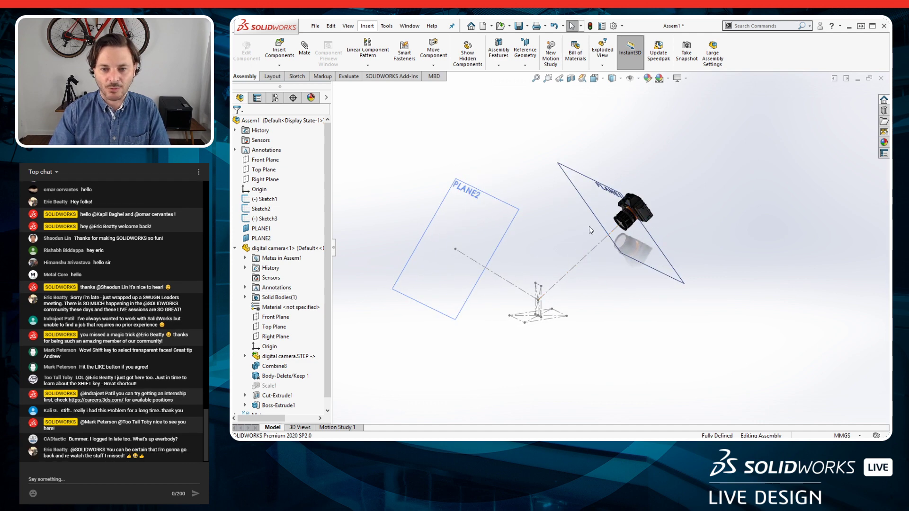
scroll(521, 249, "down", 2)
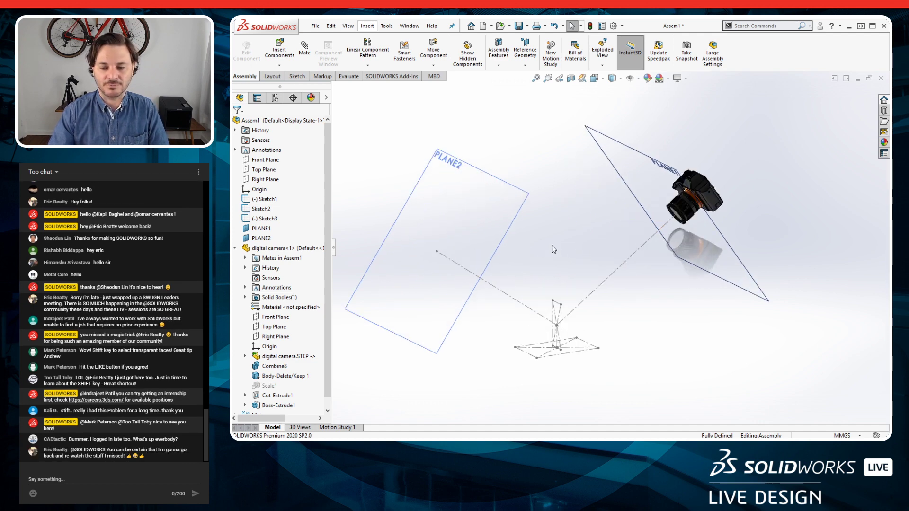
middle_click_drag(552, 246, 556, 247)
middle_click_drag(658, 257, 647, 257)
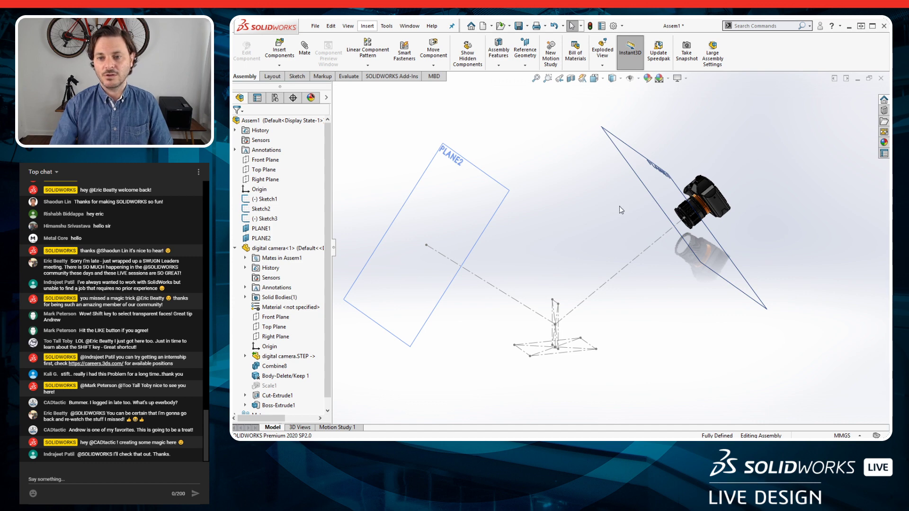
right_click(720, 207)
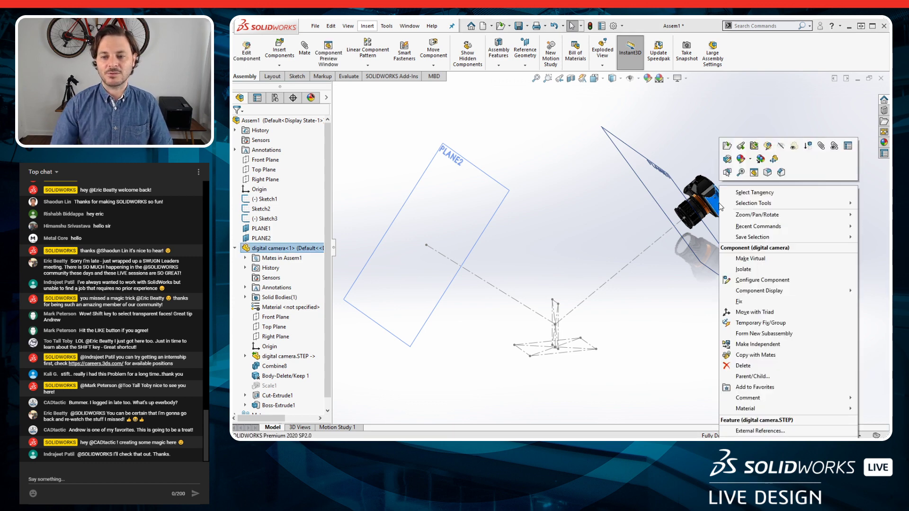
left_click(784, 358)
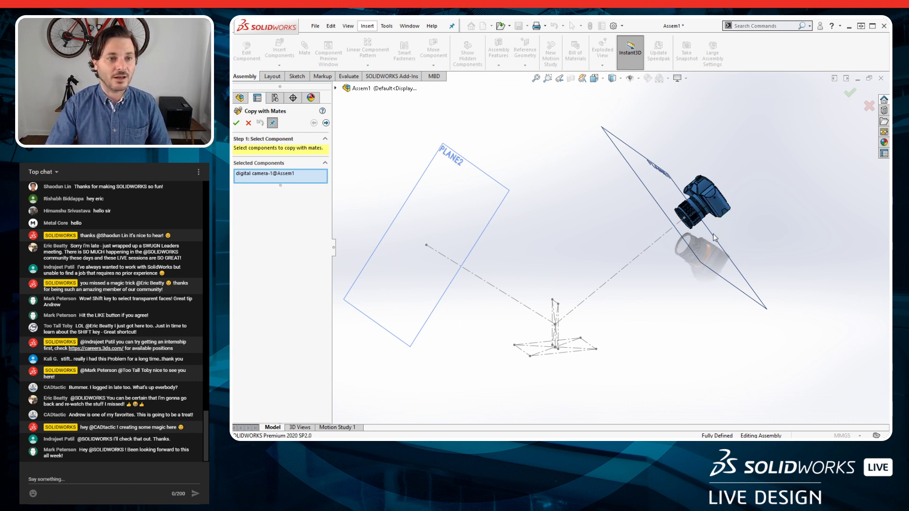
left_click(326, 123)
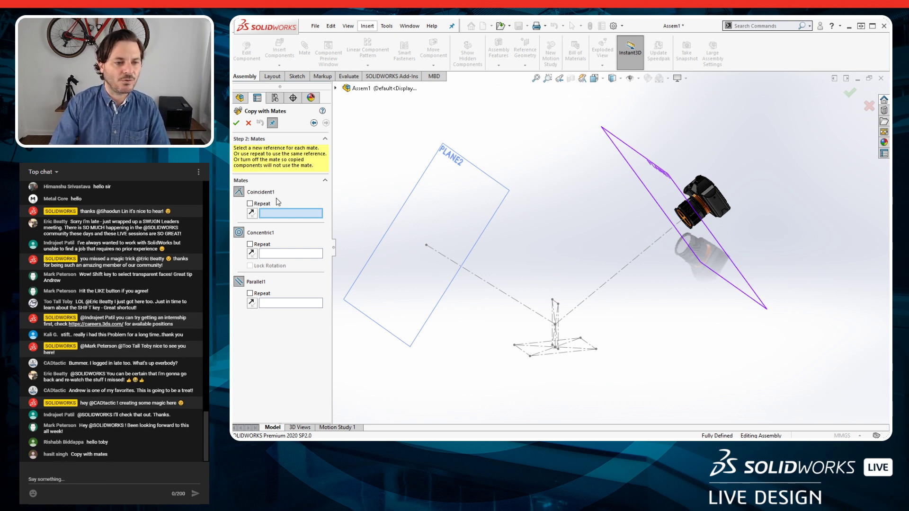
- Use PLANE2 as the copy's coincident reference and the inclined construction line meeting PLANE2 as its concentric reference
middle_click_drag(638, 246, 635, 239)
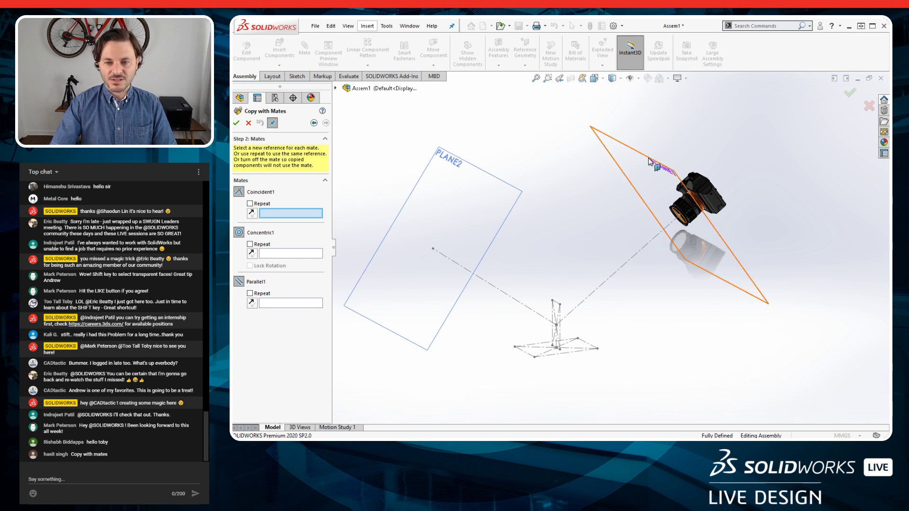
left_click(678, 175)
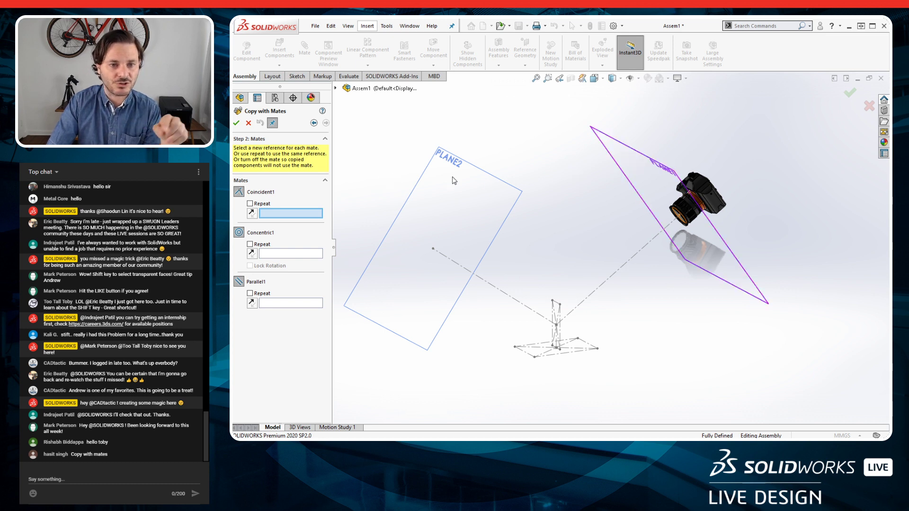
left_click(490, 175)
scroll(488, 173, "up", 2)
scroll(488, 173, "down", 1)
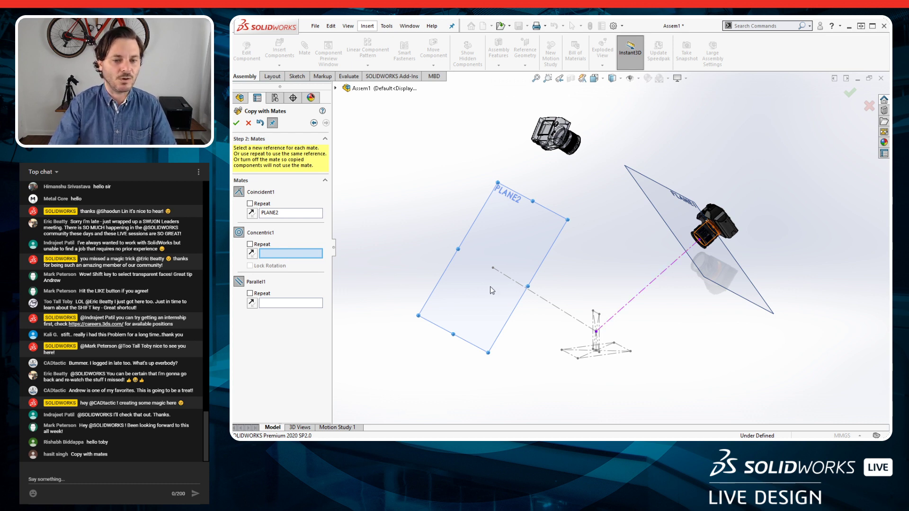
left_click(541, 300)
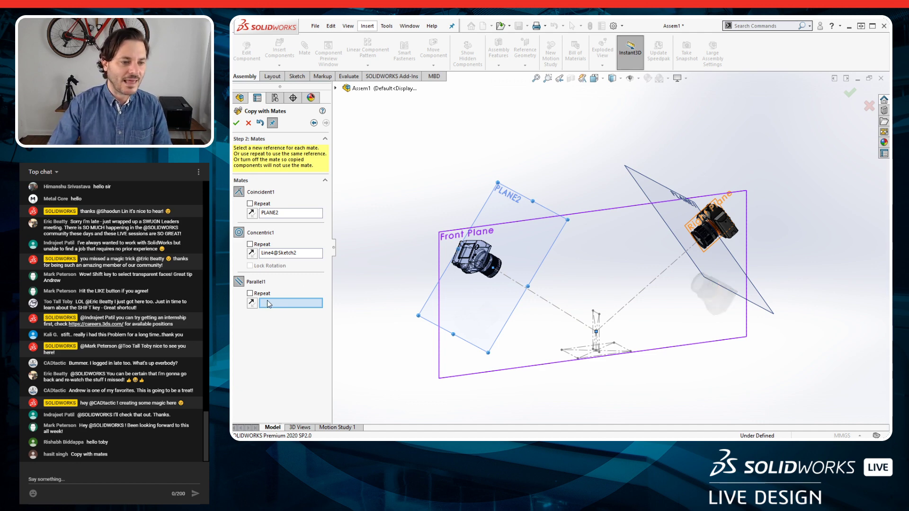
- Repeat the Front Plane reference for the parallel mate, place the camera copy and finish Copy with Mates
middle_click_drag(503, 295, 520, 289)
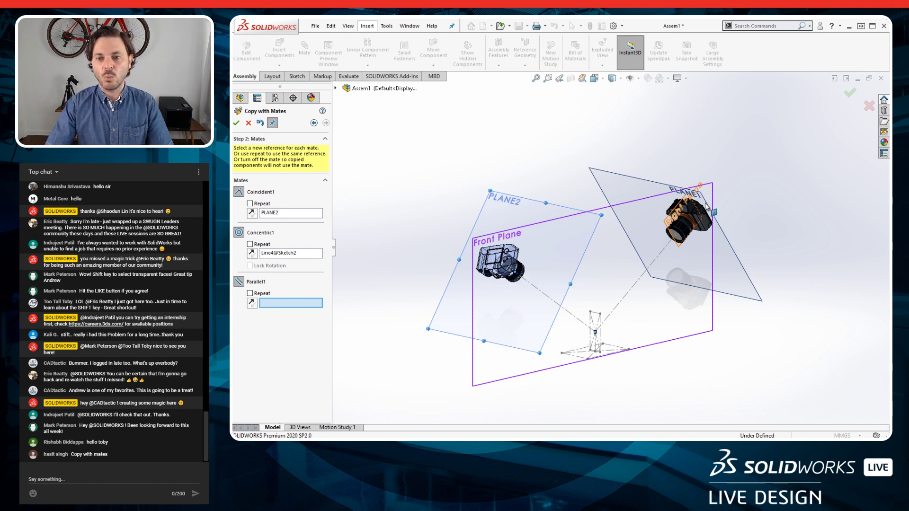
middle_click_drag(622, 229, 604, 238)
middle_click_drag(589, 234, 584, 232)
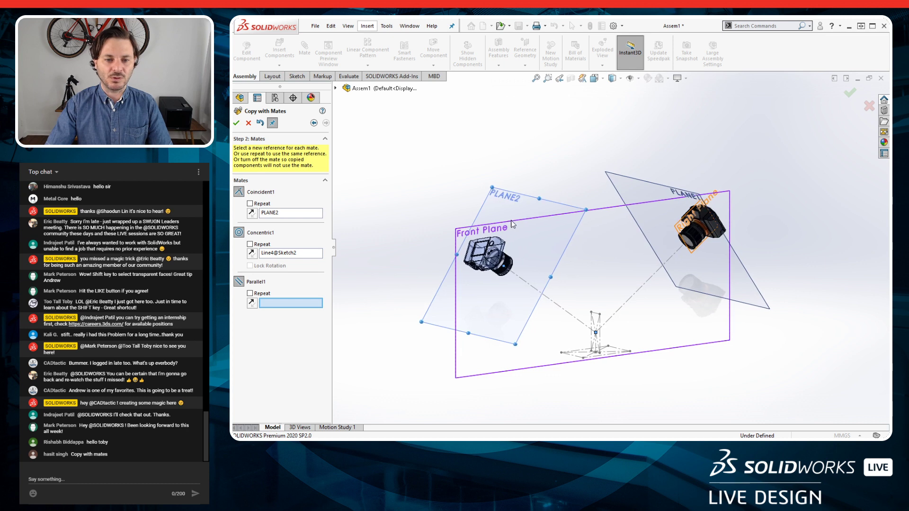
left_click(250, 293)
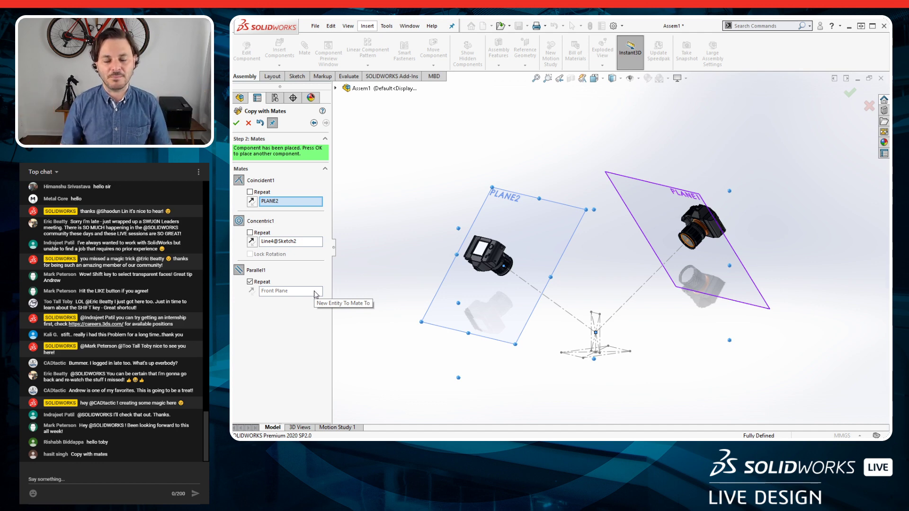
left_click(247, 124)
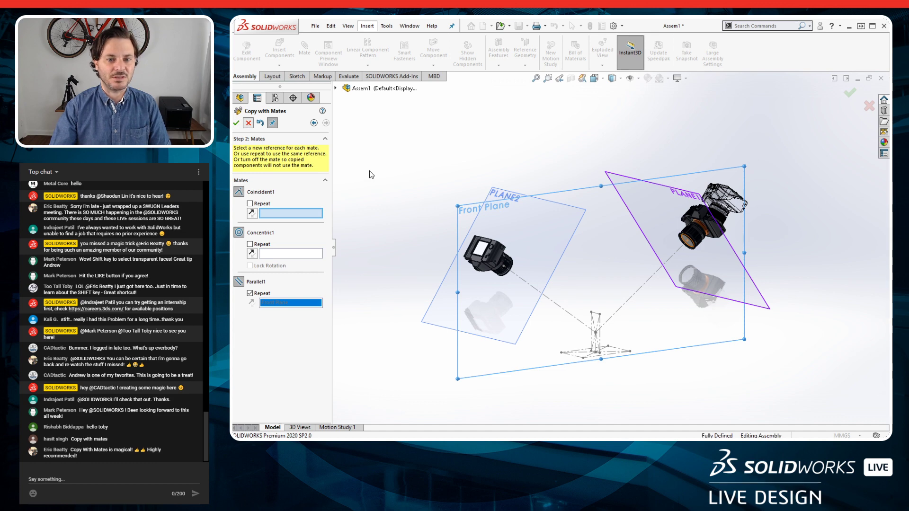
- Examine the camera copy at PLANE2, bring up its selection breadcrumbs and highlight the references of its parallel mate
middle_click_drag(545, 208, 684, 215)
scroll(468, 250, "down", 6)
middle_click_drag(503, 251, 540, 247)
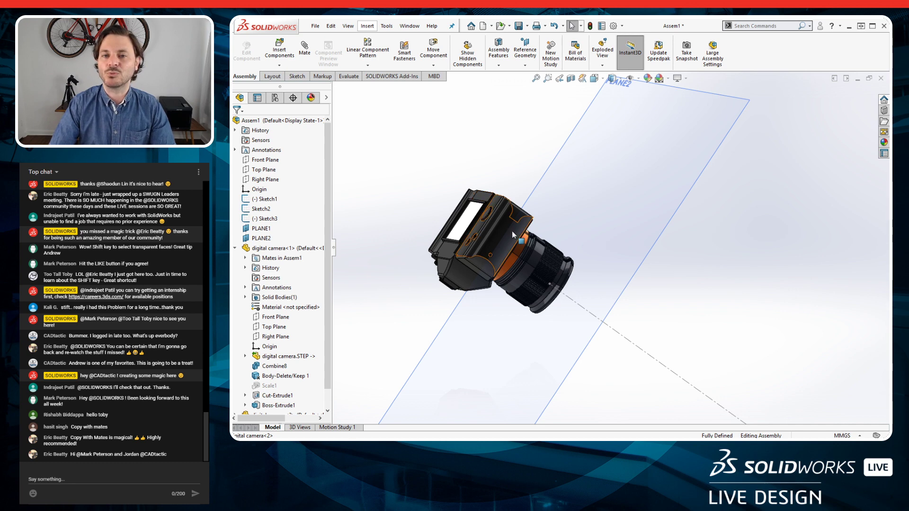
middle_click_drag(512, 231, 626, 256, "ctrl")
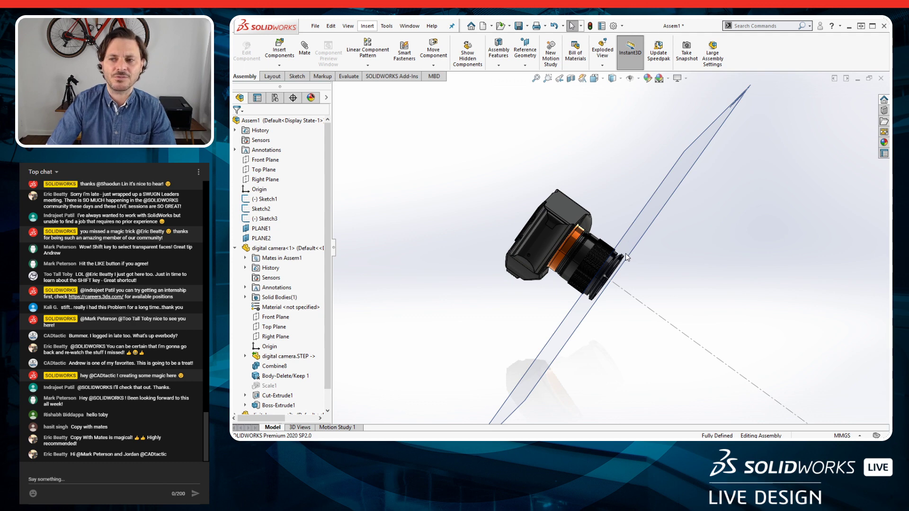
middle_click_drag(606, 194, 561, 238)
left_click(542, 253)
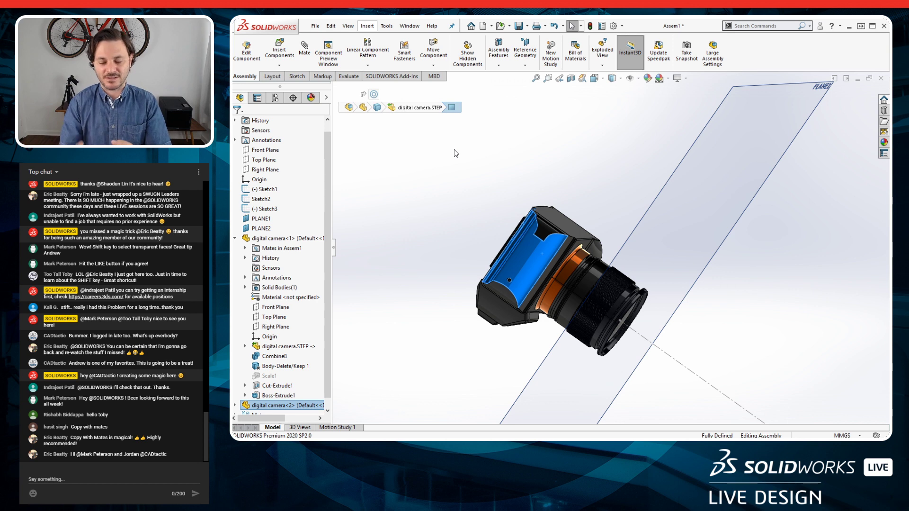
left_click(582, 156)
left_click(539, 252)
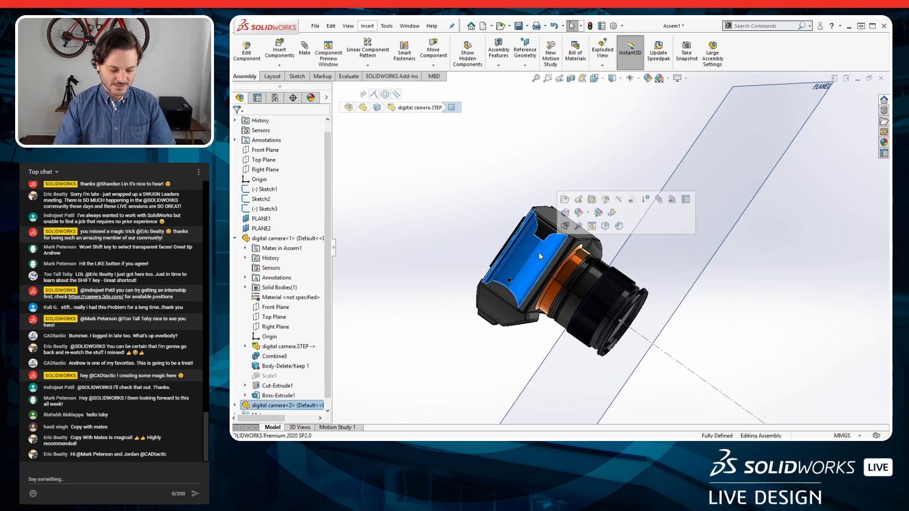
key("d")
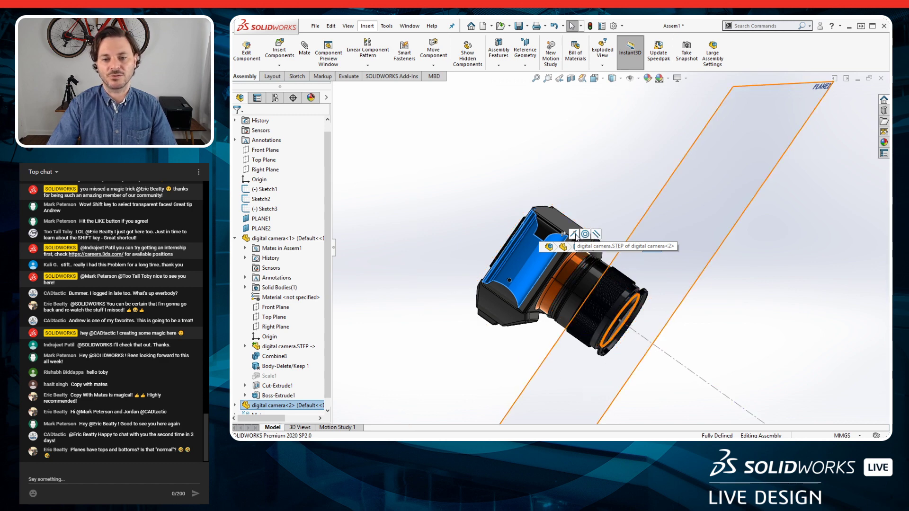
left_click(596, 235)
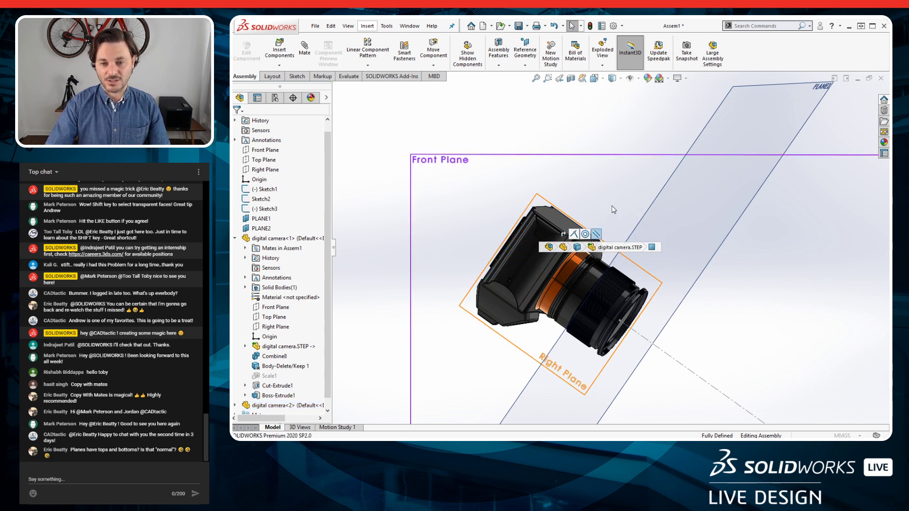
- Flip the alignment of the camera copy's parallel mate to the Front Plane and finish editing the mate
left_click(611, 206)
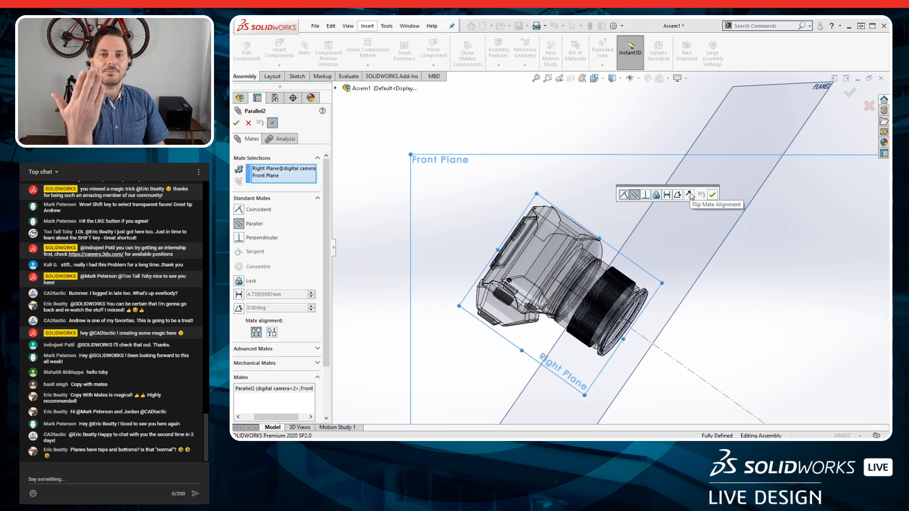
left_click(689, 195)
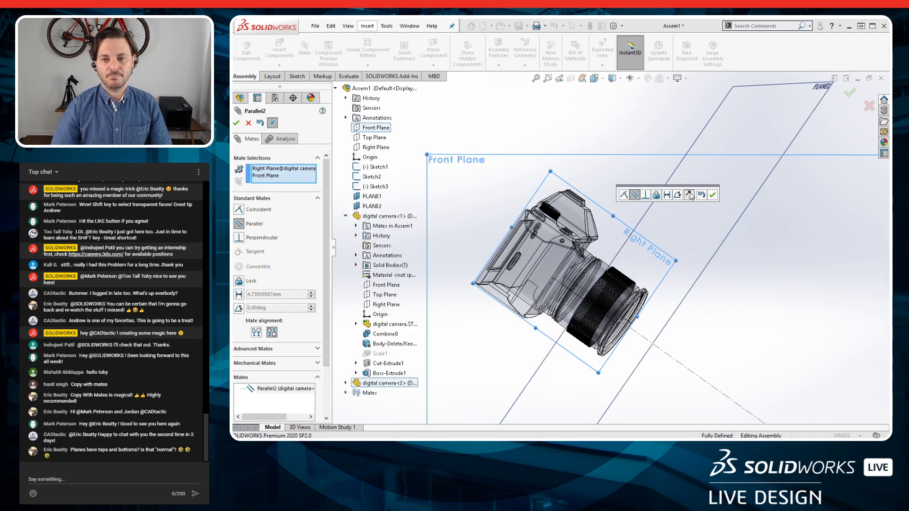
left_click(712, 195)
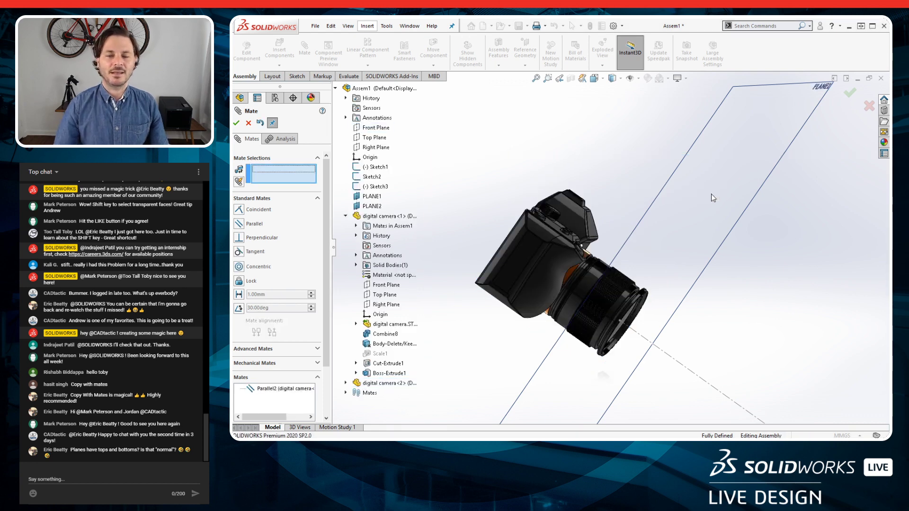
left_click(851, 92)
- Hide PLANE1 and PLANE2 together
scroll(737, 228, "up", 5)
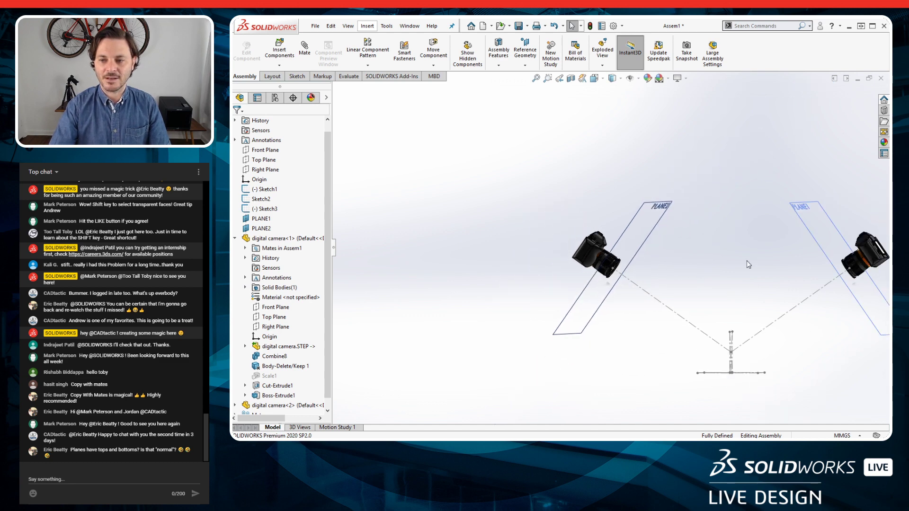
middle_click_drag(747, 261, 717, 256)
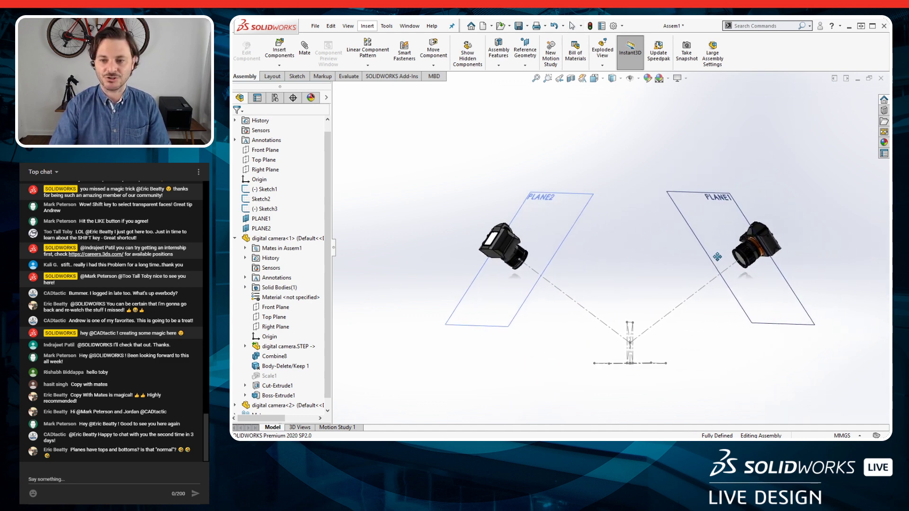
middle_click_drag(634, 241, 634, 286)
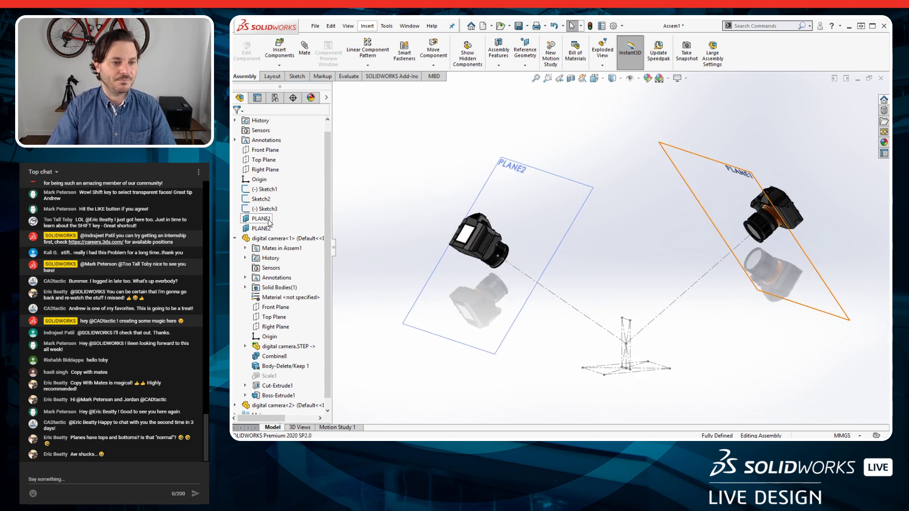
left_click(260, 219)
left_click(265, 228, "ctrl")
left_click(275, 213)
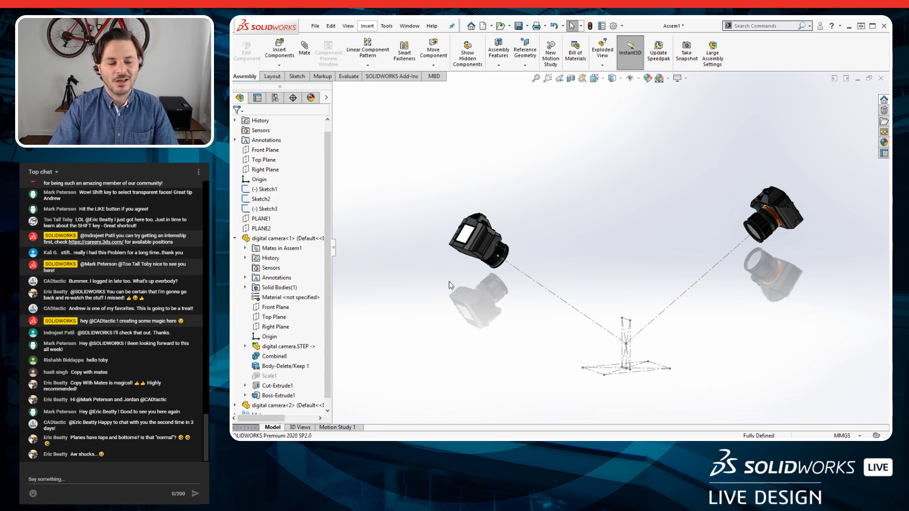
- Collapse all items in the feature tree and make both digital camera components transparent
scroll(328, 220, "up", 1)
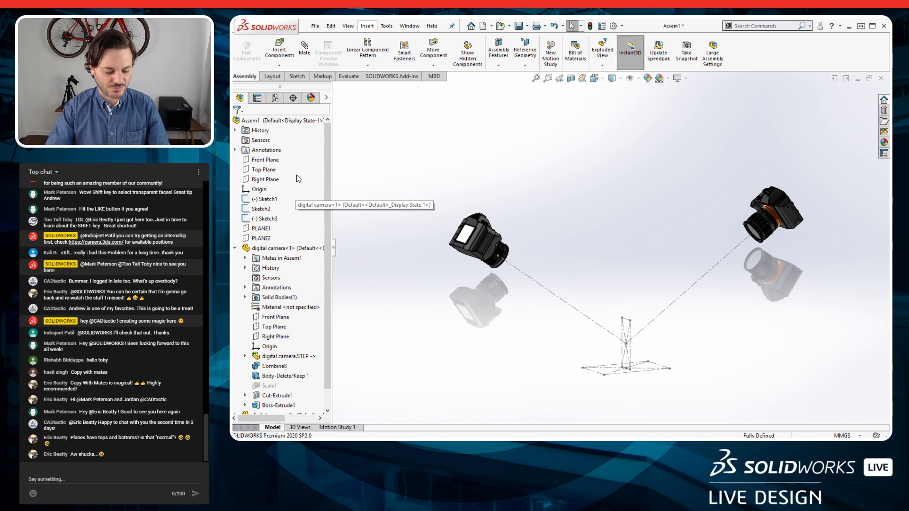
key("shift+c")
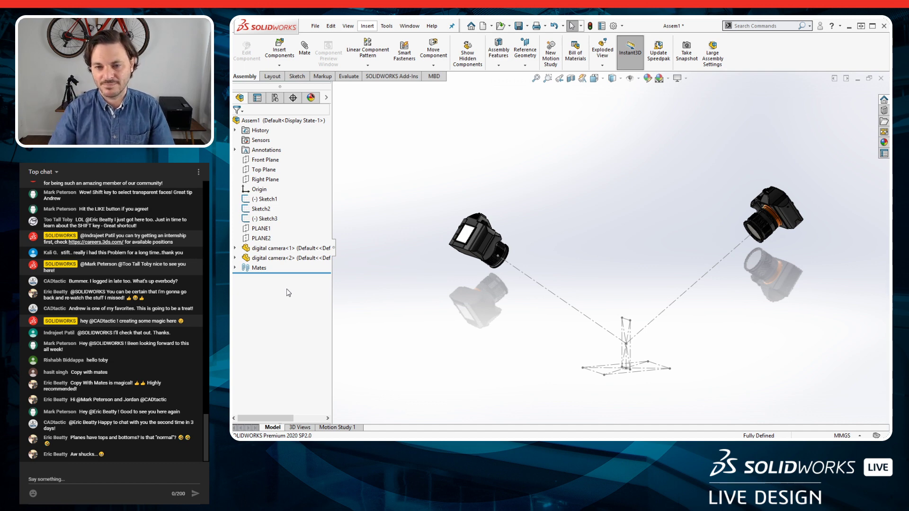
middle_click_drag(785, 314, 732, 315)
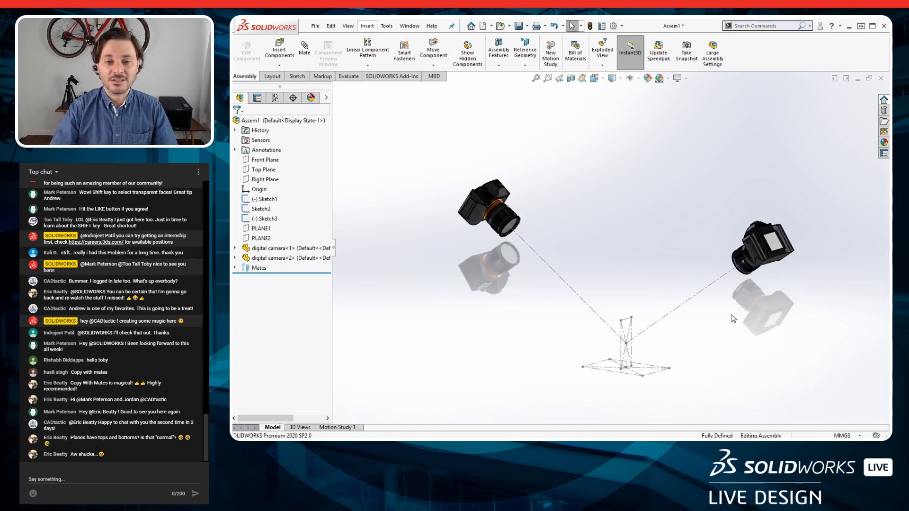
left_click(282, 258)
left_click(282, 249, "shift")
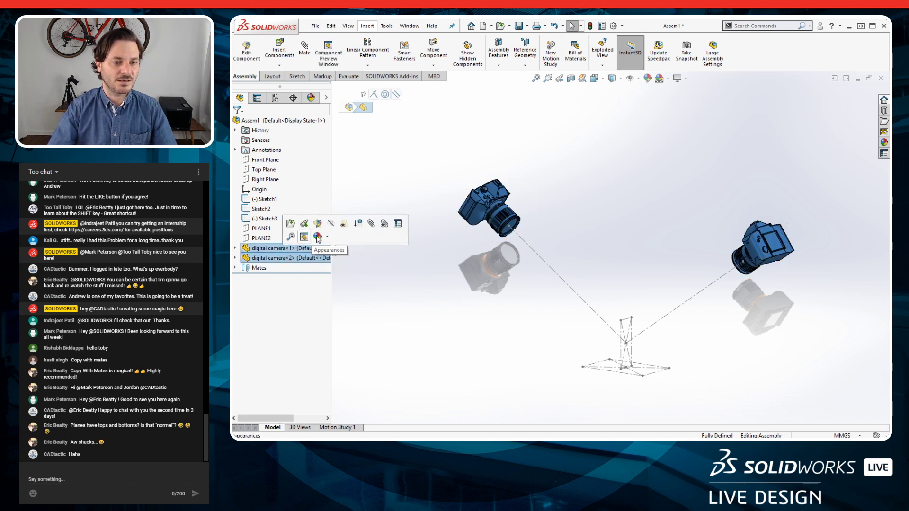
left_click(343, 228)
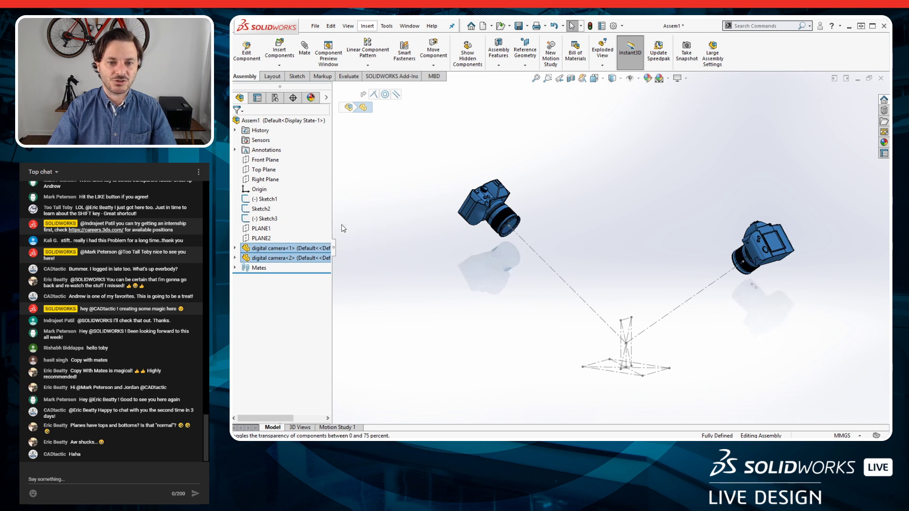
left_click(783, 319)
middle_click_drag(784, 309, 783, 309)
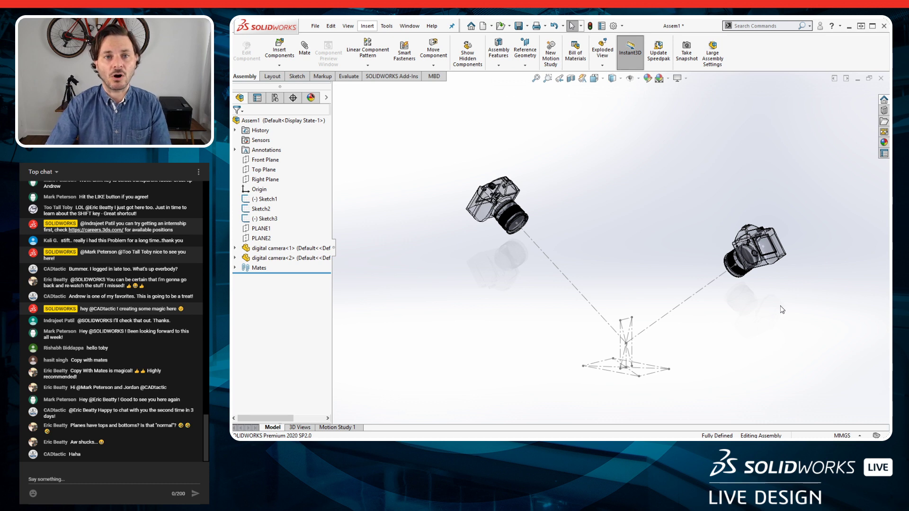
- Insert a new part positioned on the assembly's Front Plane, expand it in the feature tree and exit its automatic sketch
key("s")
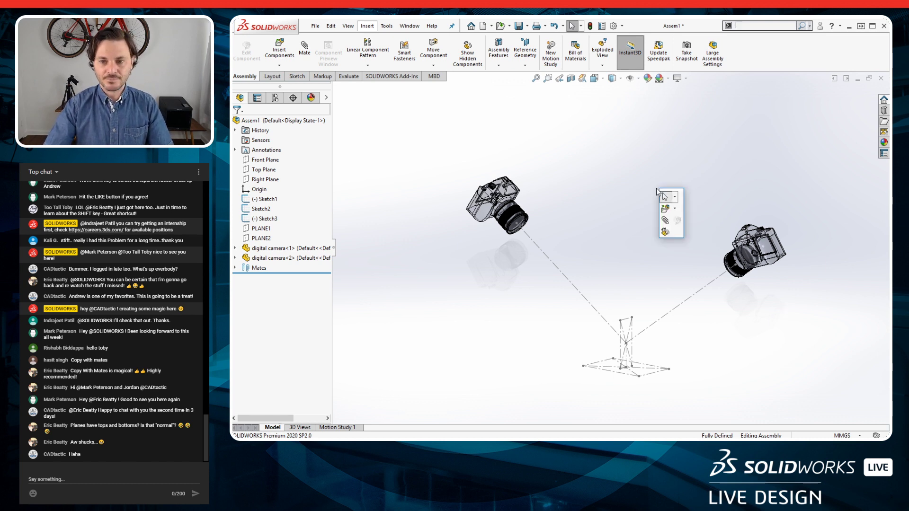
left_click(676, 209)
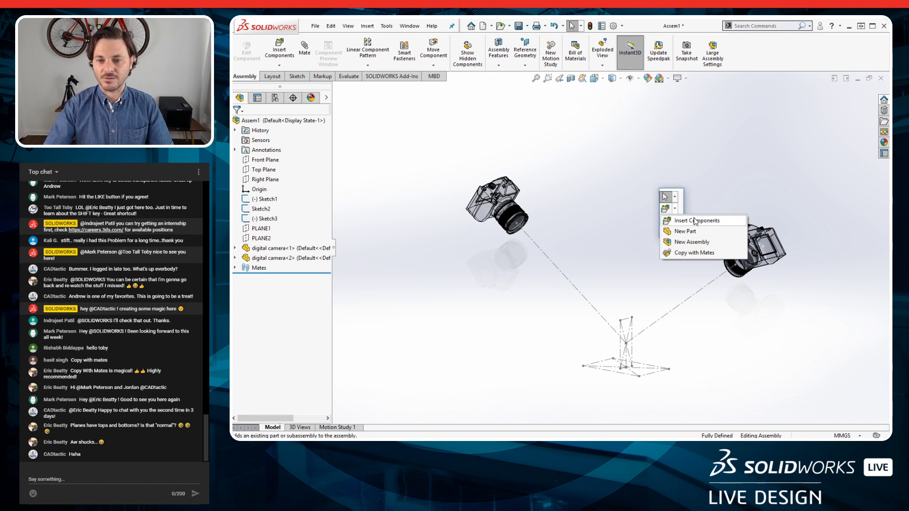
left_click(688, 232)
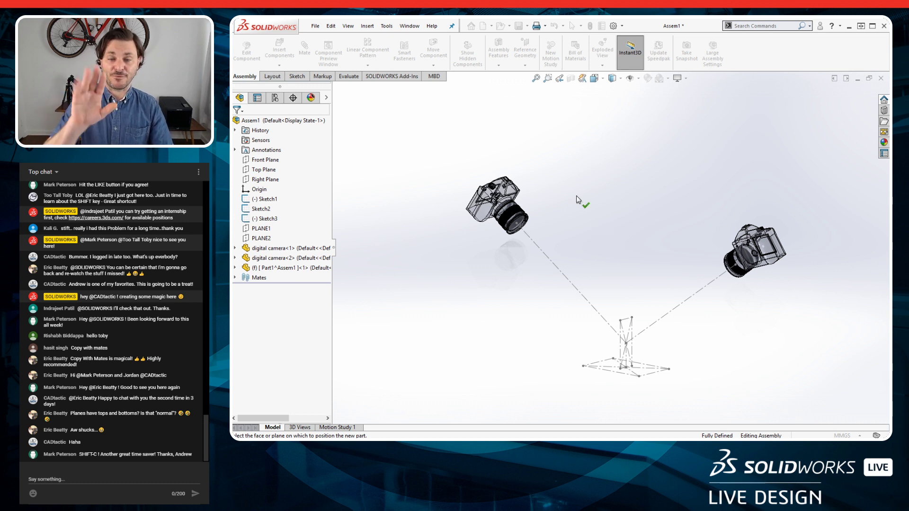
left_click(264, 161)
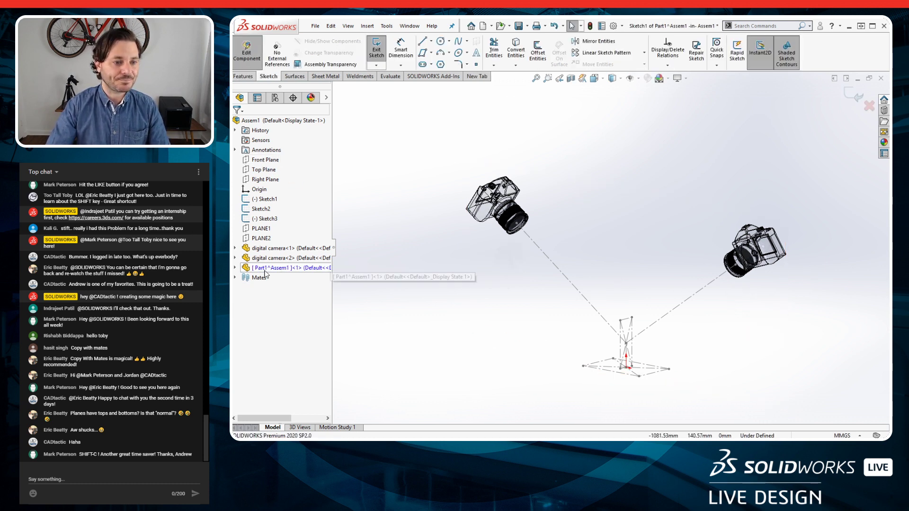
left_click(235, 268)
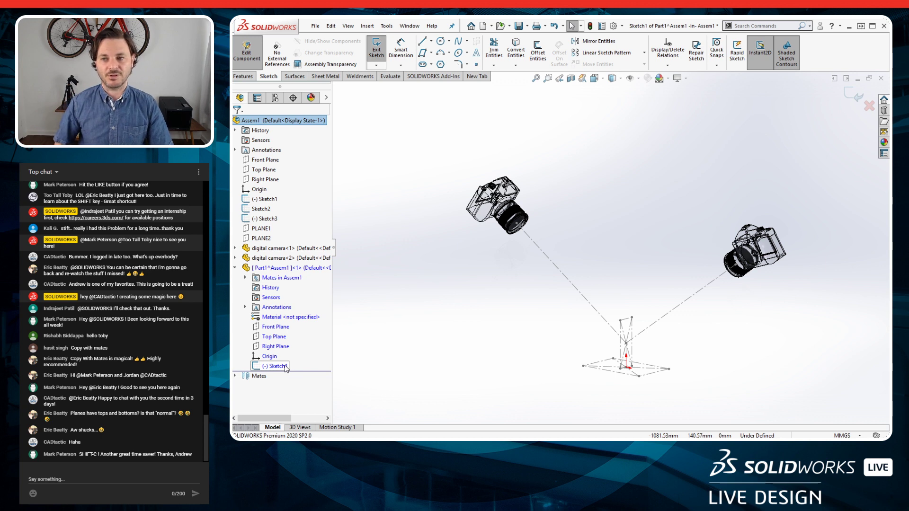
left_click(853, 96)
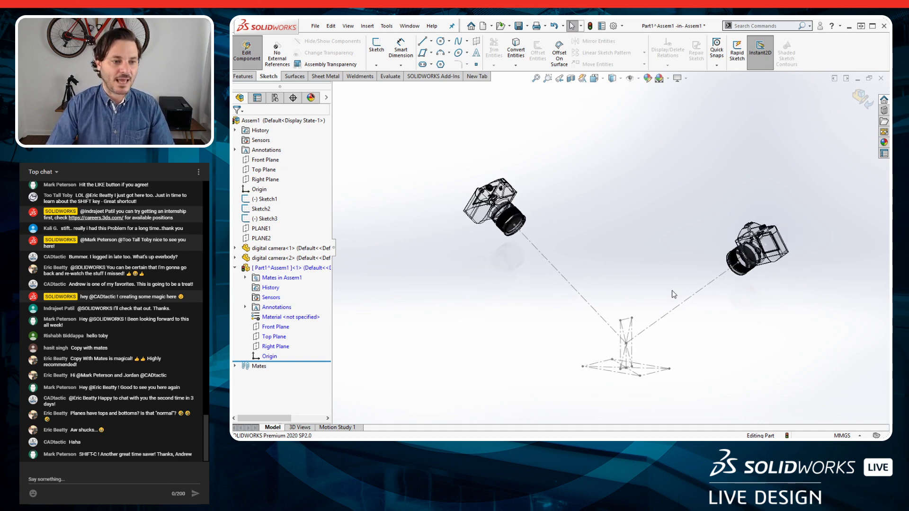
- Rename the new part as AC_Squircle_SWLD and save the document with a rebuild
right_click(272, 269)
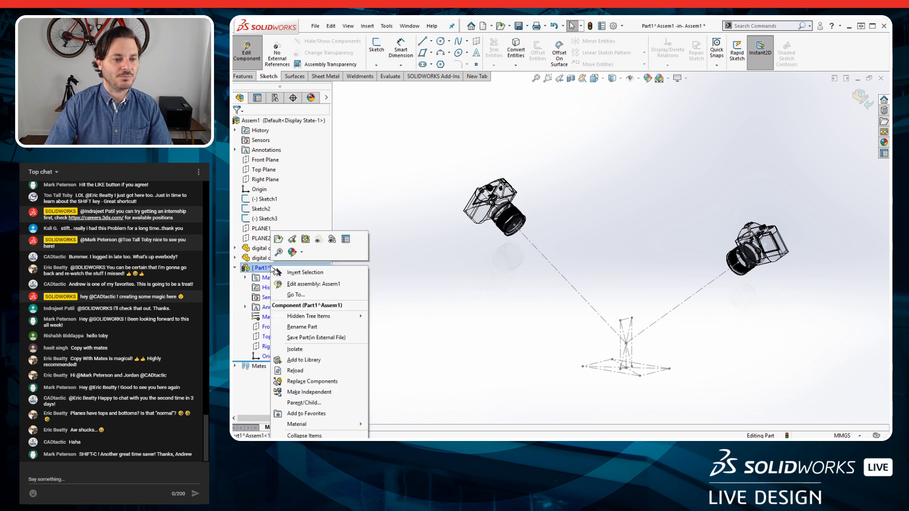
left_click(305, 326)
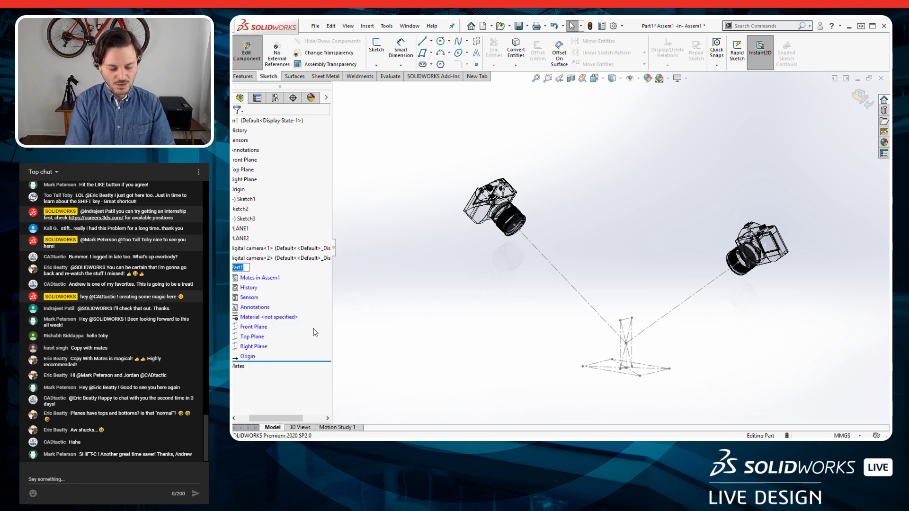
type("AC_")
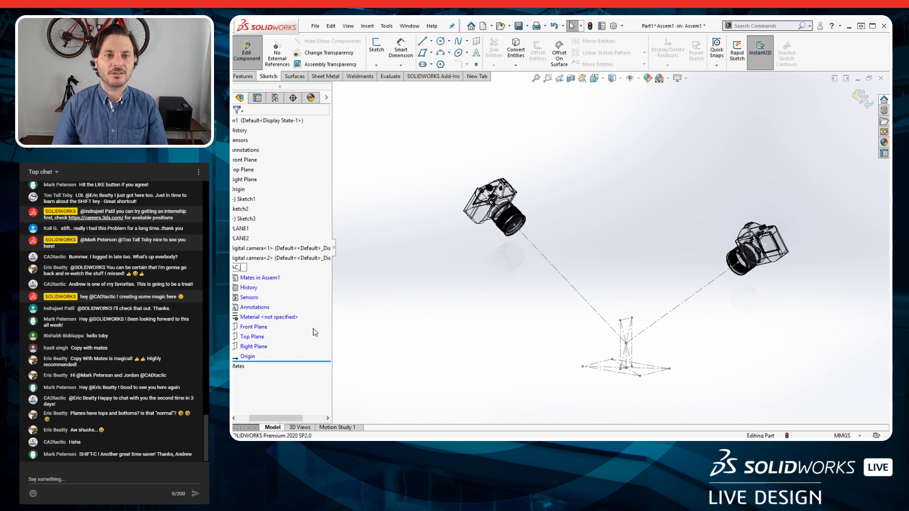
type("Squ")
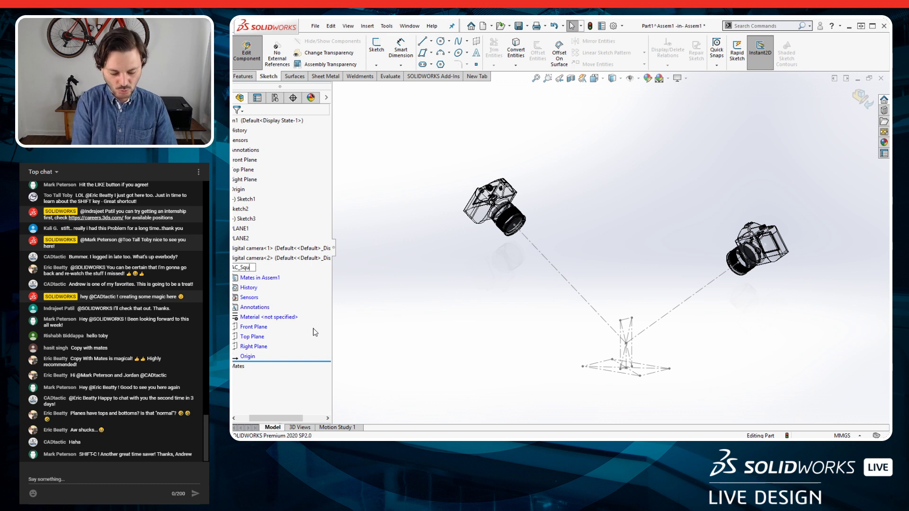
type("ircle")
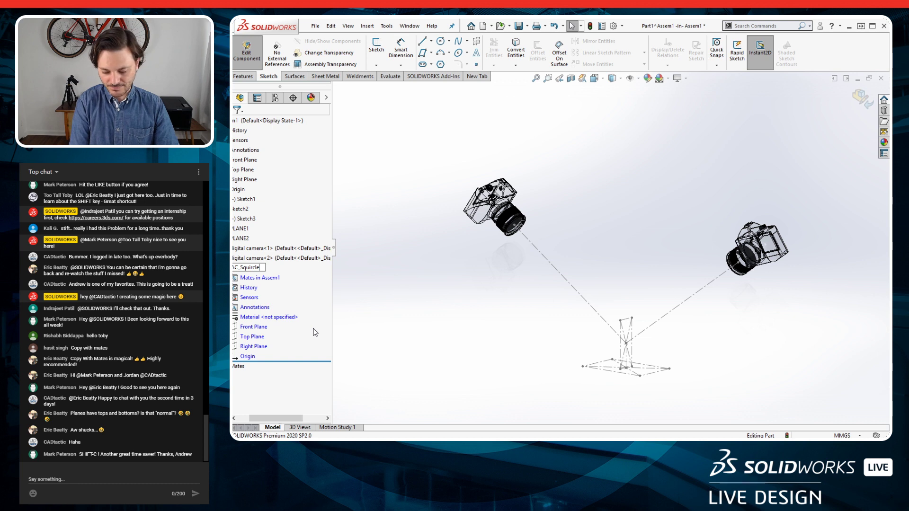
type("_")
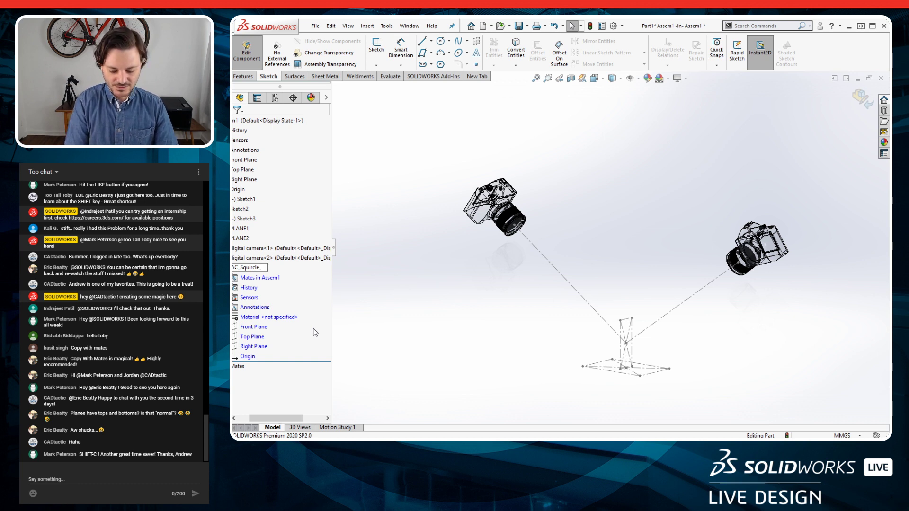
type("SW")
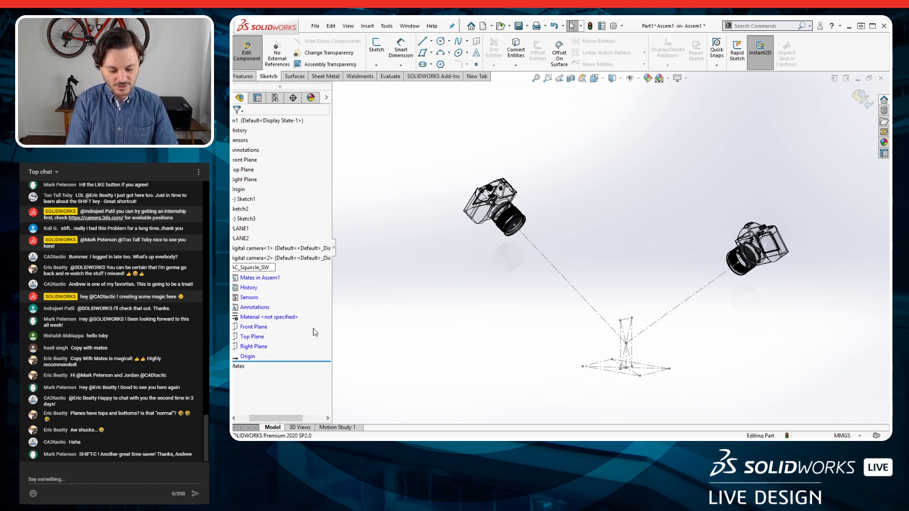
type("LD")
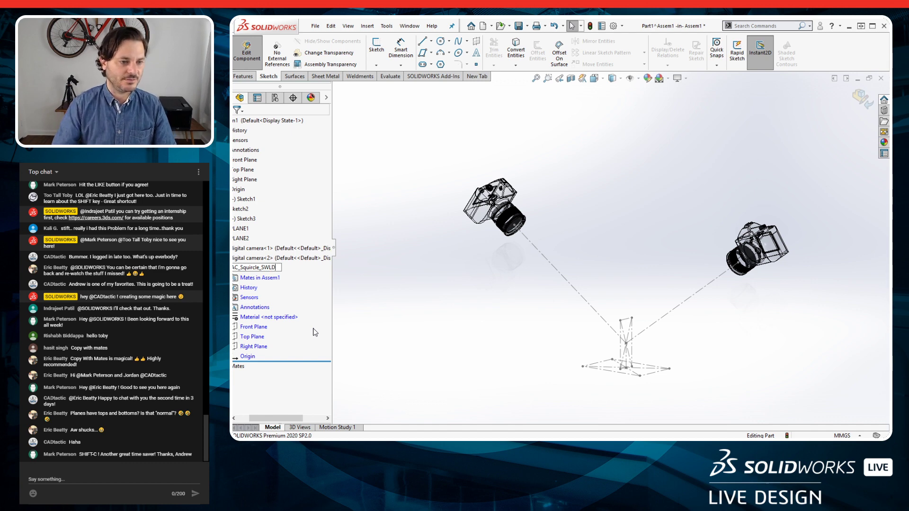
key("ctrl+s")
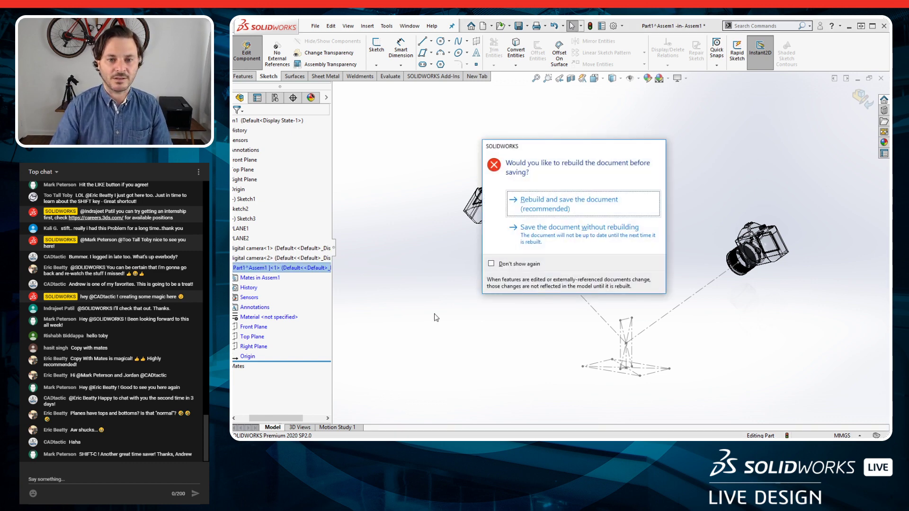
left_click(580, 205)
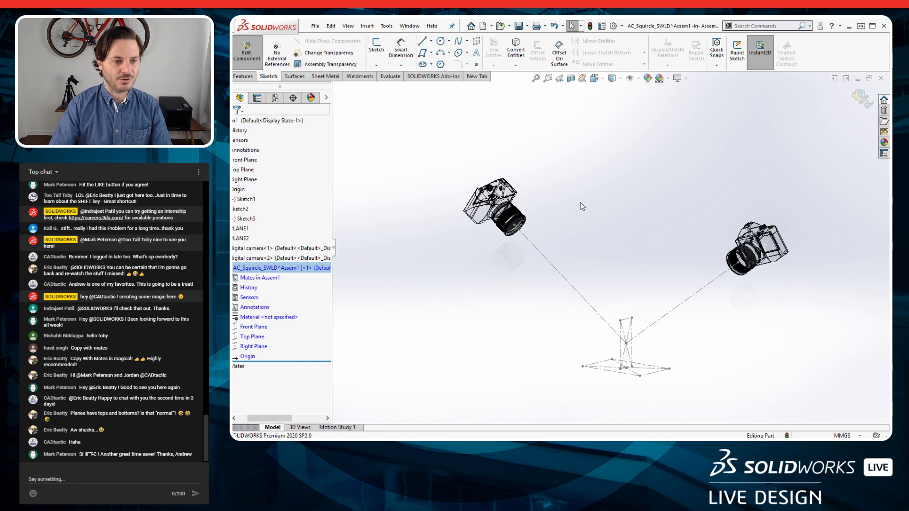
- Widen the feature tree to read the full names and start a sketch on PLANE1 inside the AC_Squircle_SWLD part
scroll(658, 234, "up", 3)
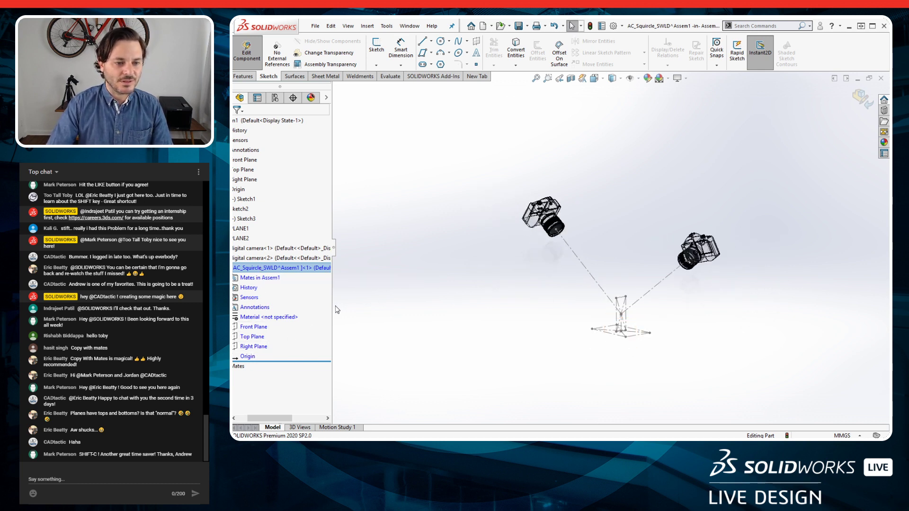
left_click_drag(331, 306, 366, 307)
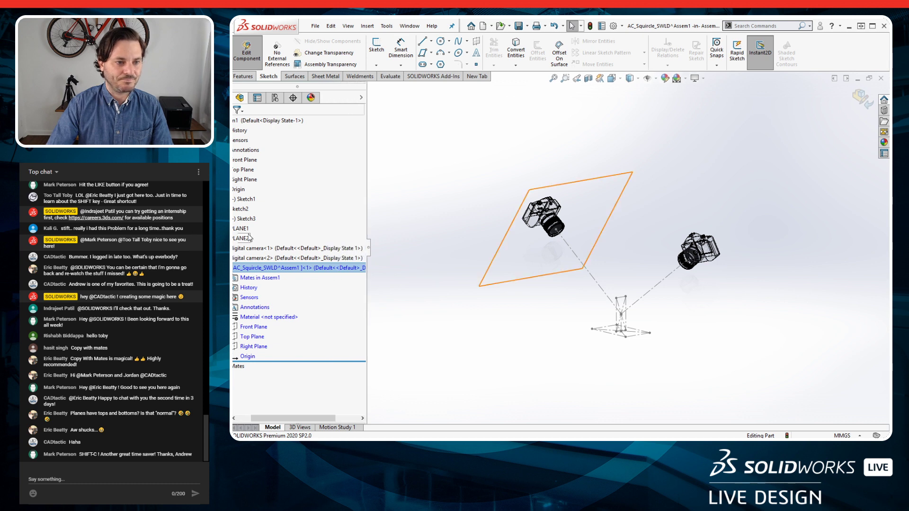
left_click_drag(303, 417, 289, 417)
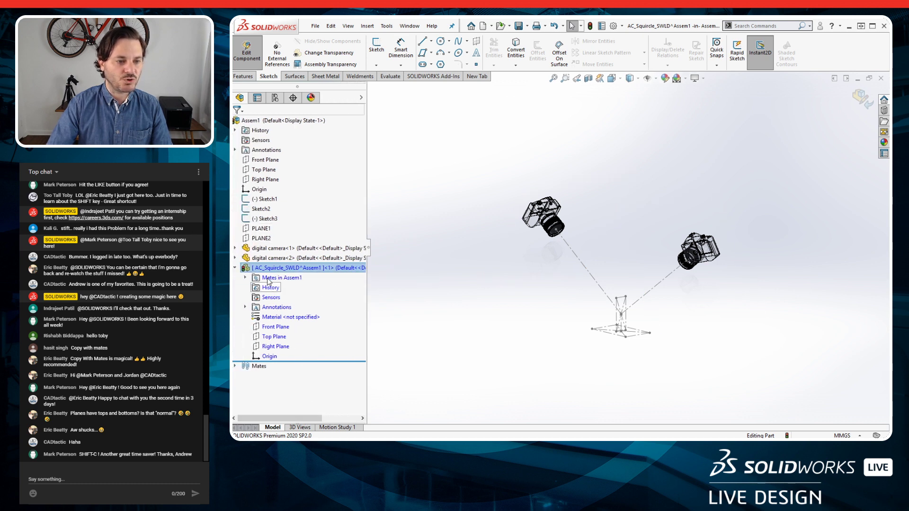
right_click(268, 231)
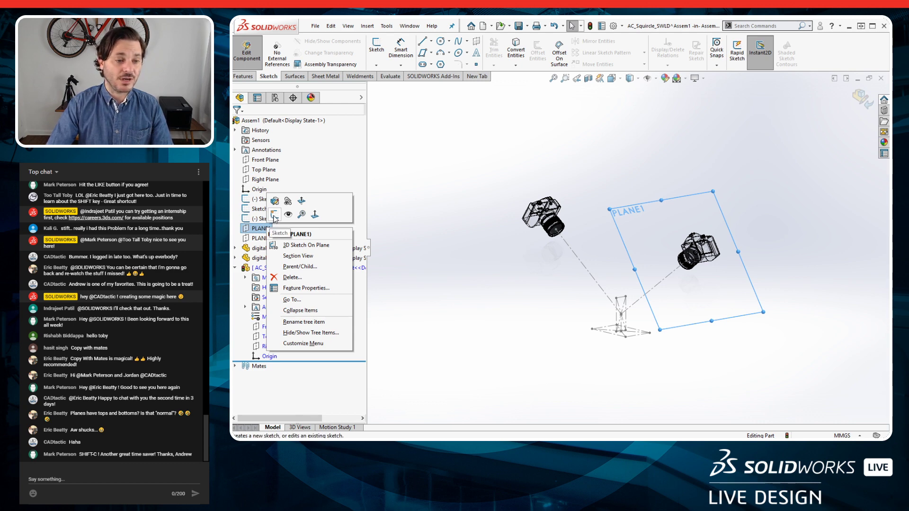
left_click(275, 216)
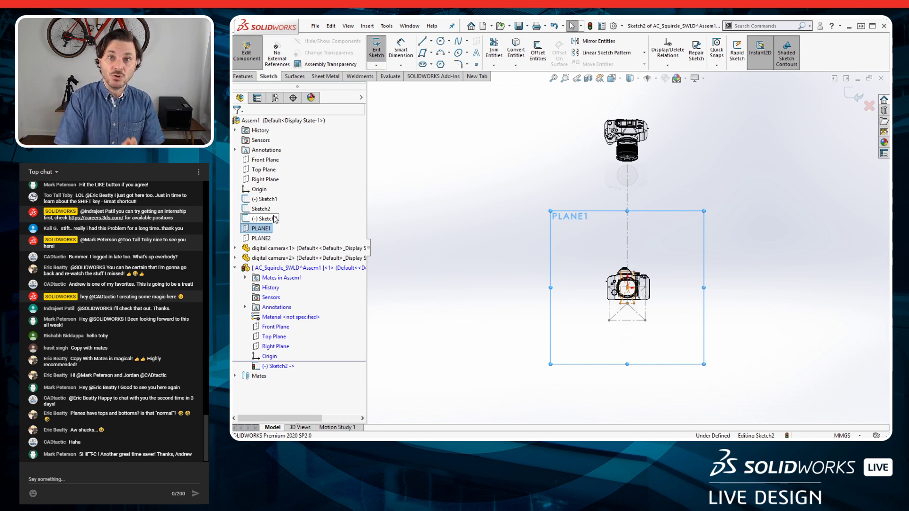
scroll(628, 287, "down", 5)
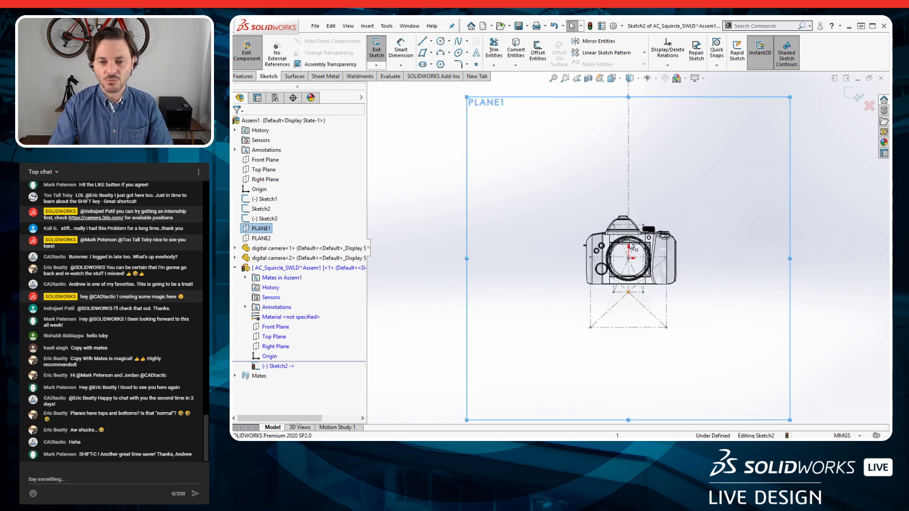
- Sketch an ellipse centred on the origin with a horizontal radius of 25 mm and a vertical radius of about 12.8 mm
scroll(629, 271, "down", 4)
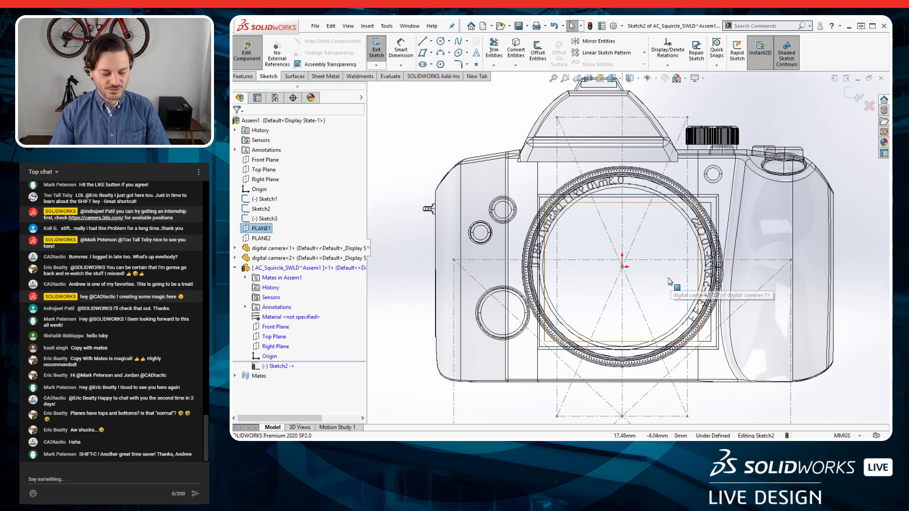
key("s")
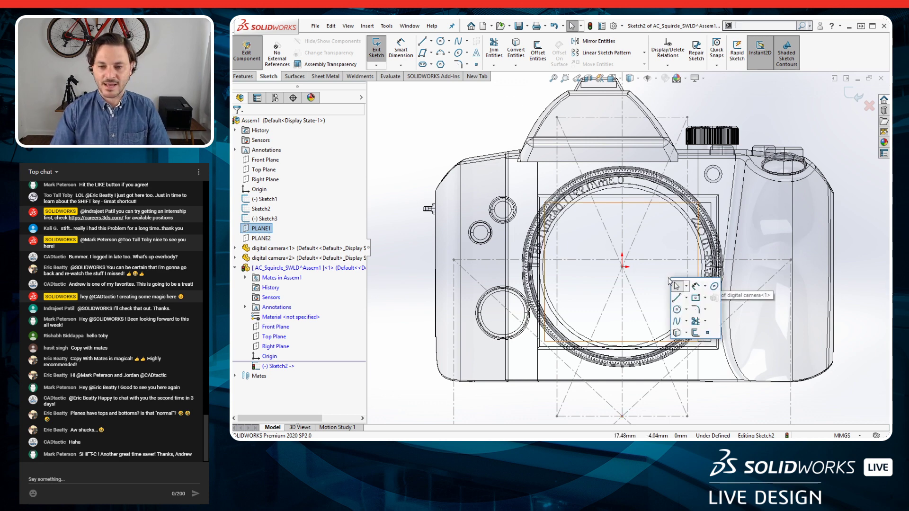
left_click(714, 286)
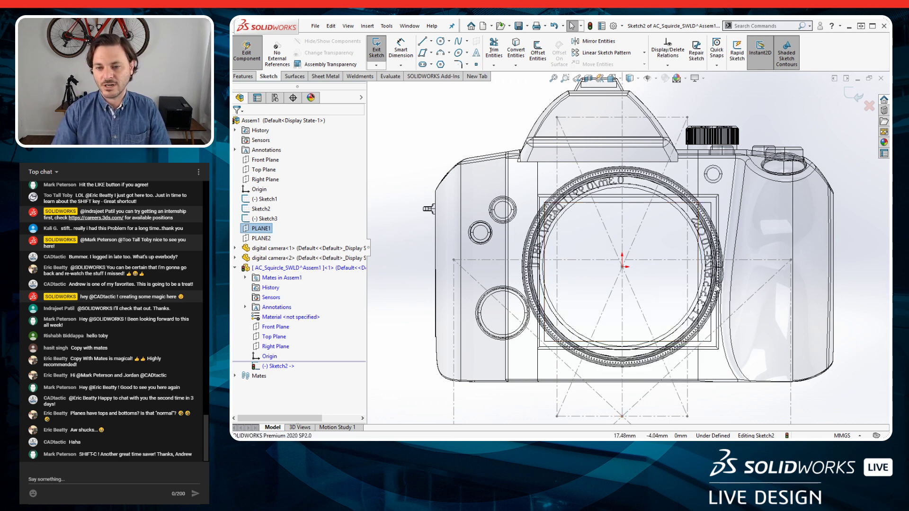
left_click(622, 267)
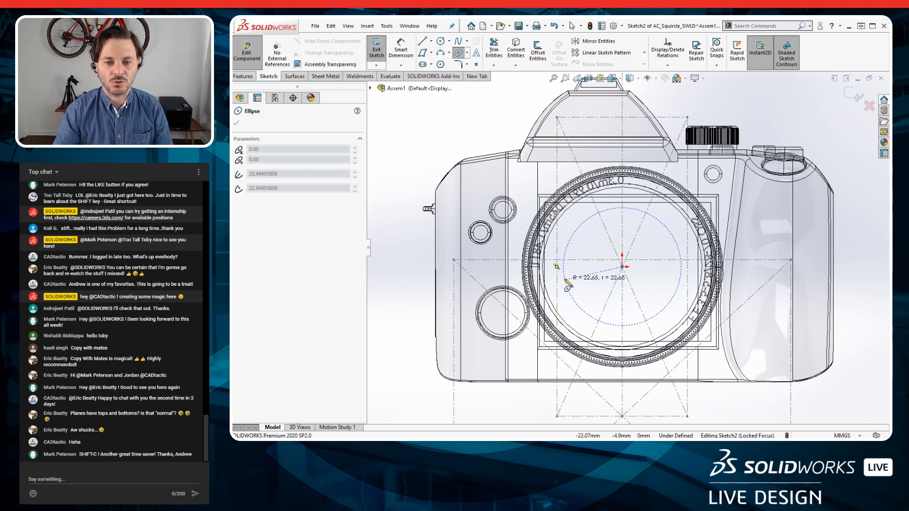
left_click(557, 266)
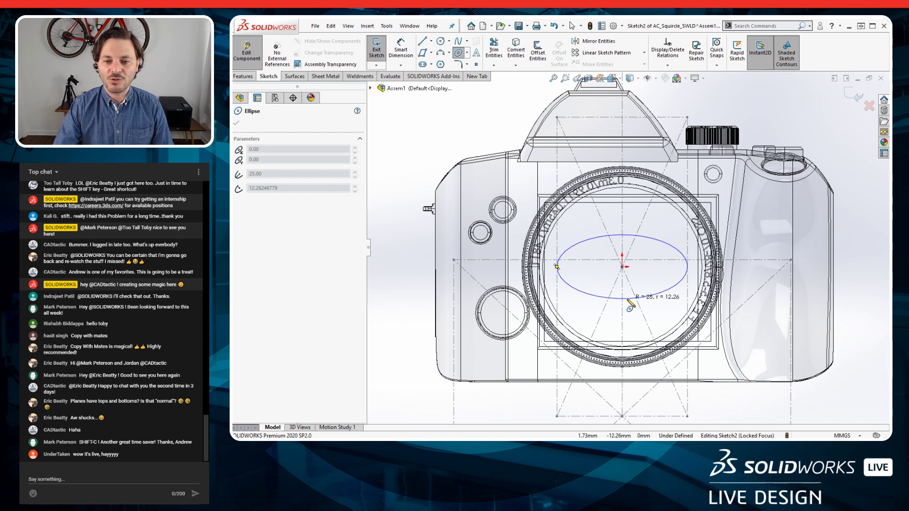
left_click(628, 301)
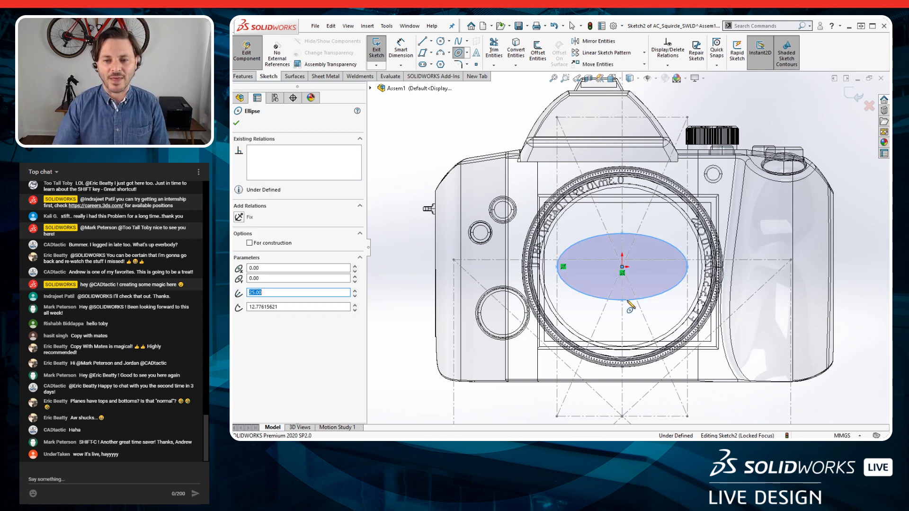
- Start a Boss-Extrude of the ellipse as a one-direction thin feature, 2 mm thick, with the wall offset inward
mouse_move(588, 325)
middle_mouse_down()
mouse_move(605, 315)
mouse_move(564, 310)
mouse_move(538, 275)
mouse_move(549, 265)
middle_mouse_up()
scroll(598, 320, "up", 5)
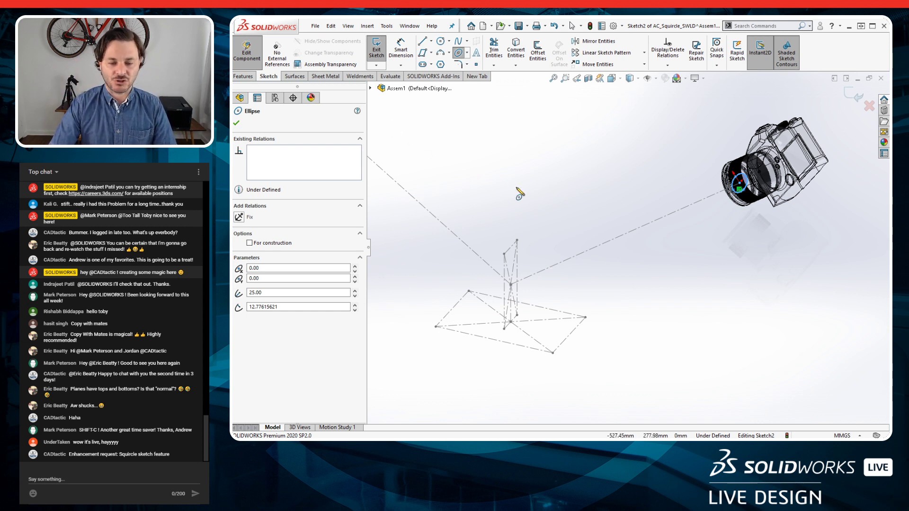
key("s")
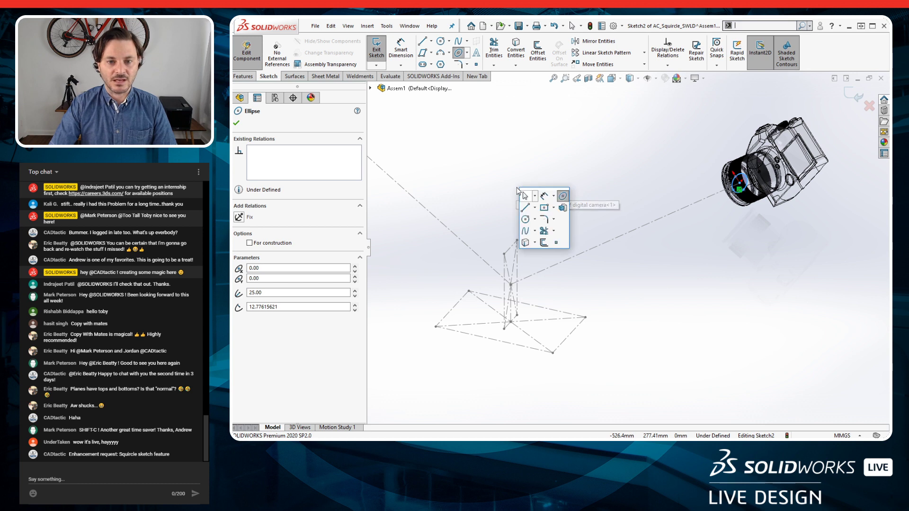
left_click(563, 207)
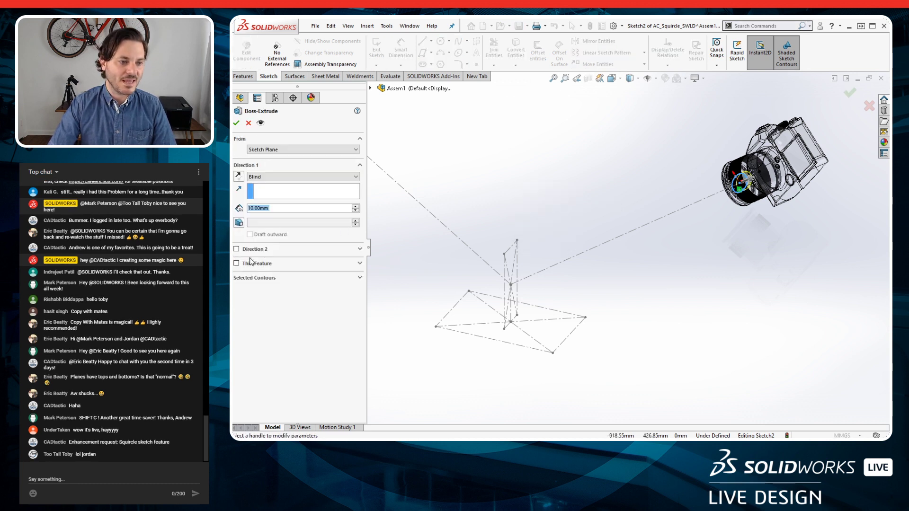
left_click(236, 264)
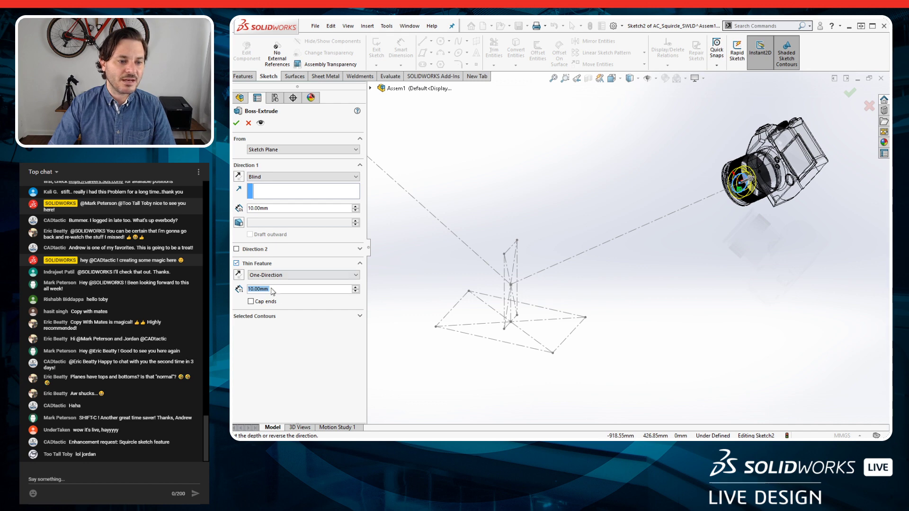
type("2")
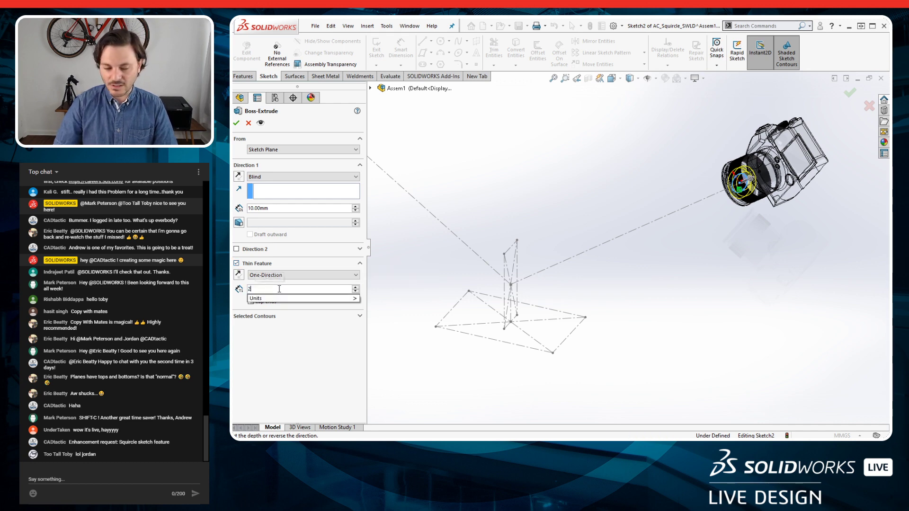
scroll(786, 223, "down", 3)
middle_click_drag(742, 199, 690, 205)
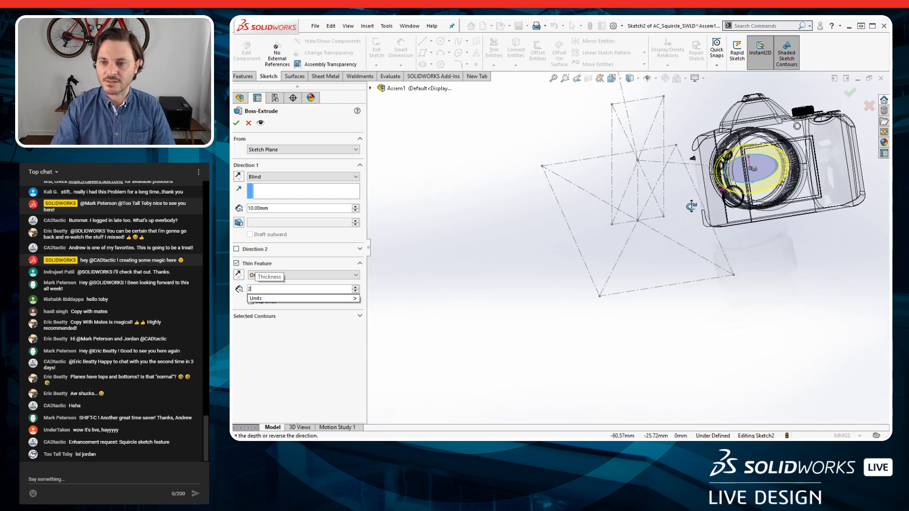
left_click(239, 275)
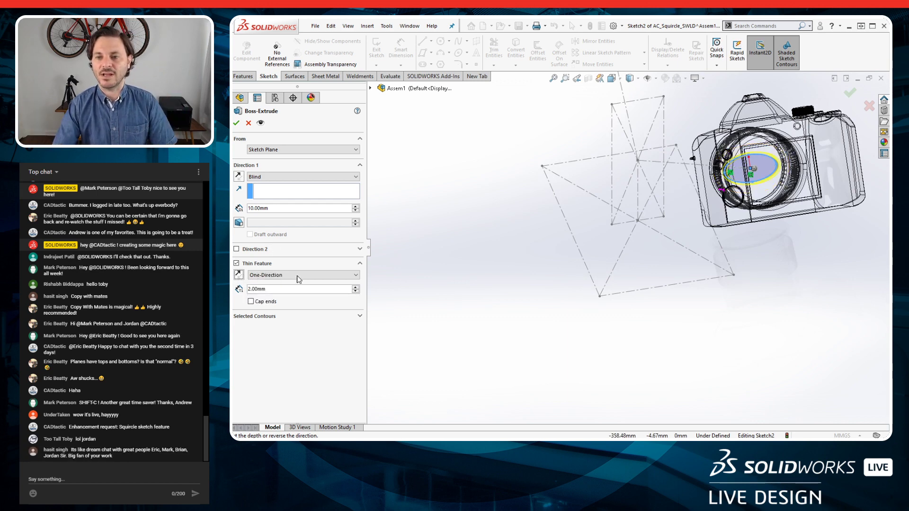
scroll(808, 135, "down", 3)
middle_click_drag(761, 172, 754, 176)
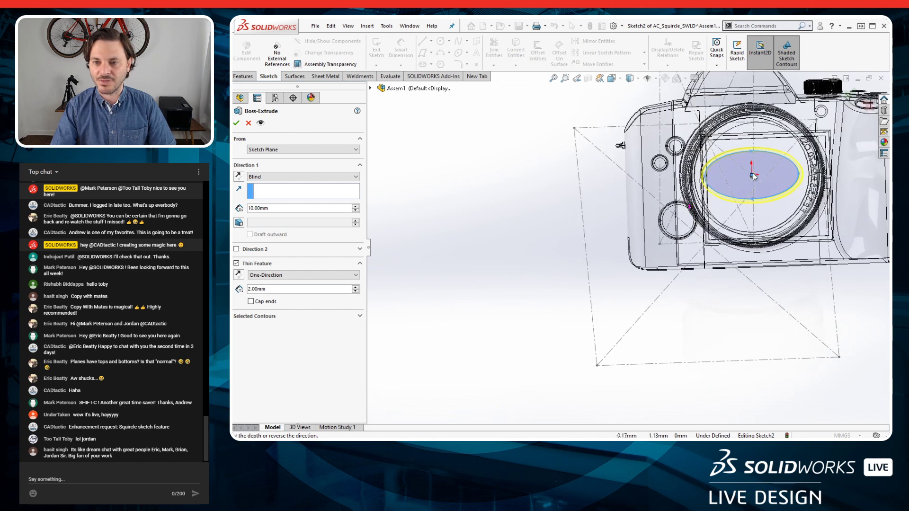
left_click(239, 276)
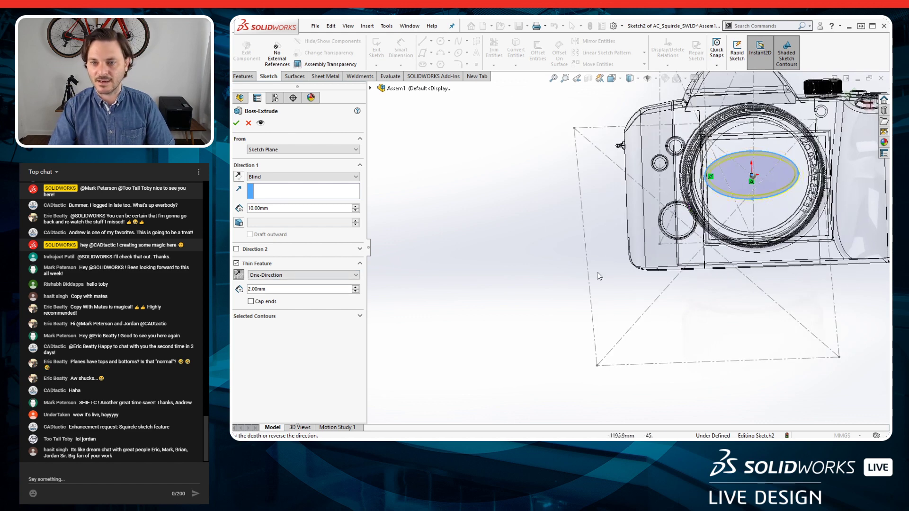
- Extend the thin extrusion to a blind depth of 596 mm, past the layout sketches at the assembly's centre, and accept the feature
scroll(597, 271, "up", 3)
middle_click_drag(597, 272, 711, 274)
scroll(536, 272, "up", 4)
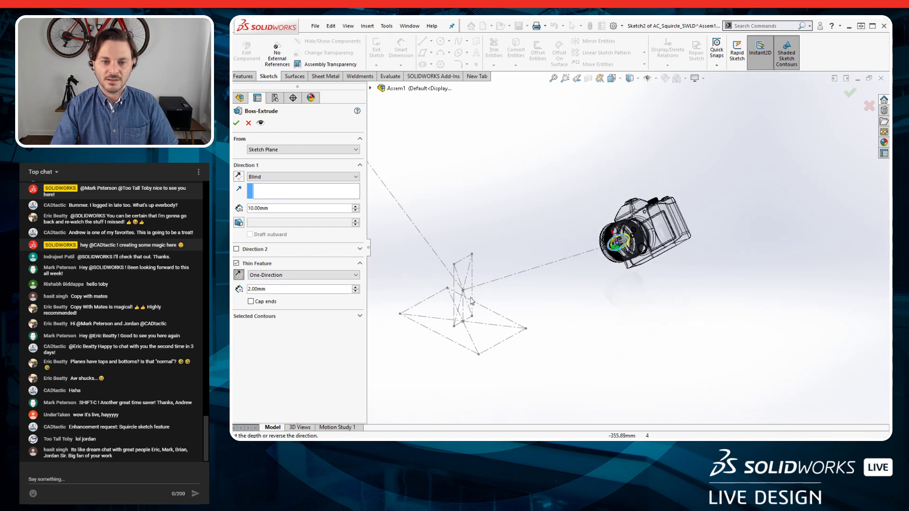
middle_click_drag(506, 318, 635, 299, "ctrl")
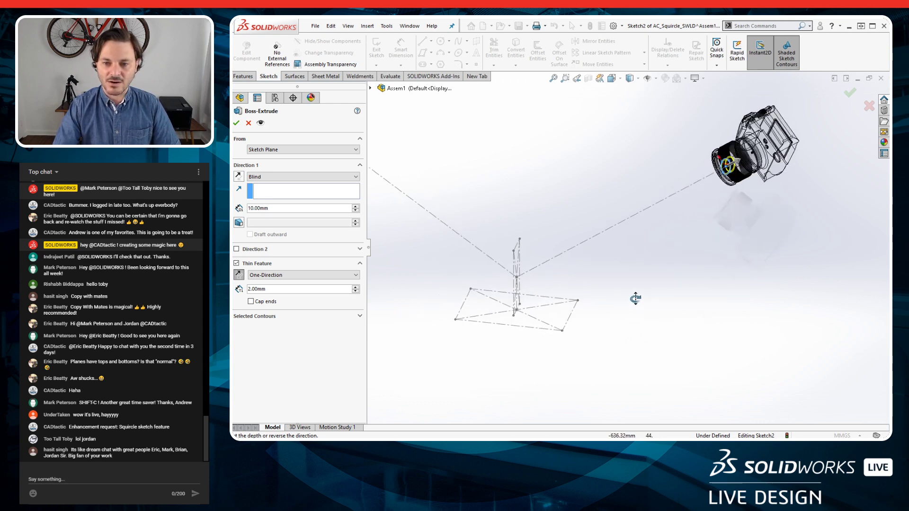
left_click_drag(741, 163, 467, 289)
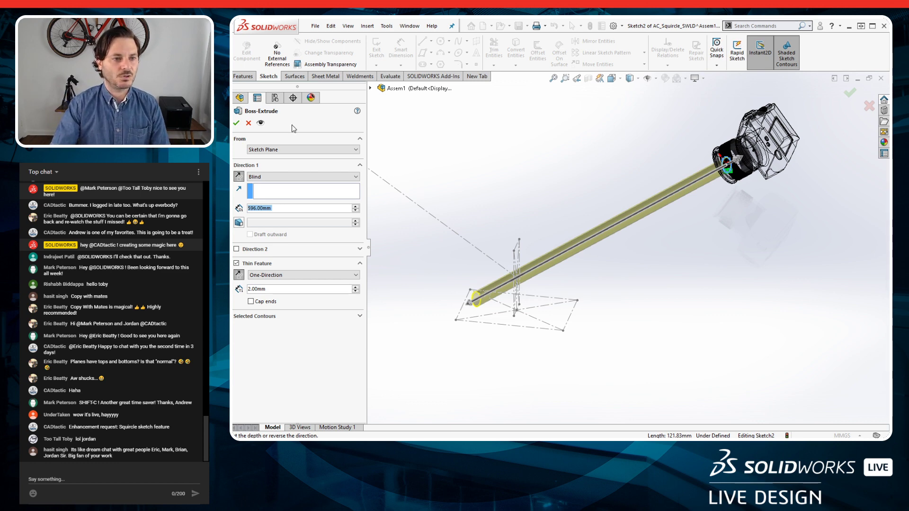
left_click(236, 123)
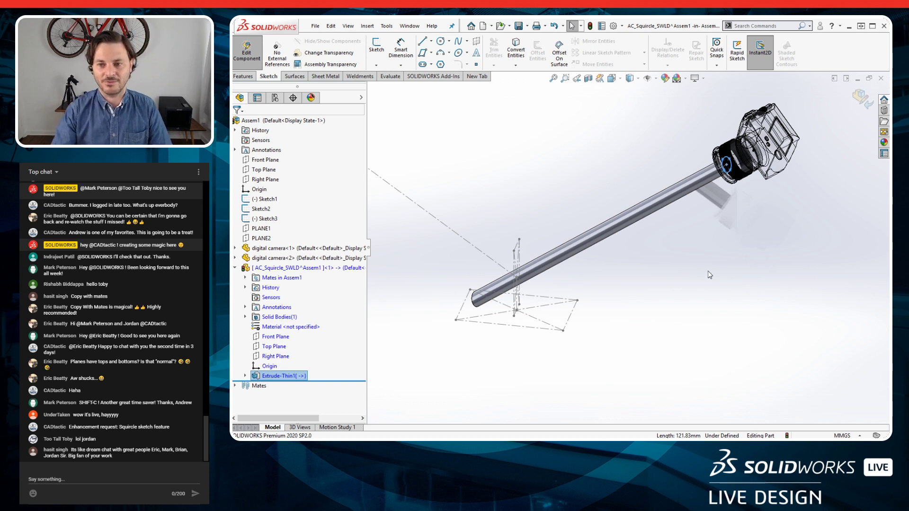
- Start a sketch on PLANE2, in front of the second camera, inside the AC_Squircle_SWLD part
middle_click_drag(708, 270, 603, 188)
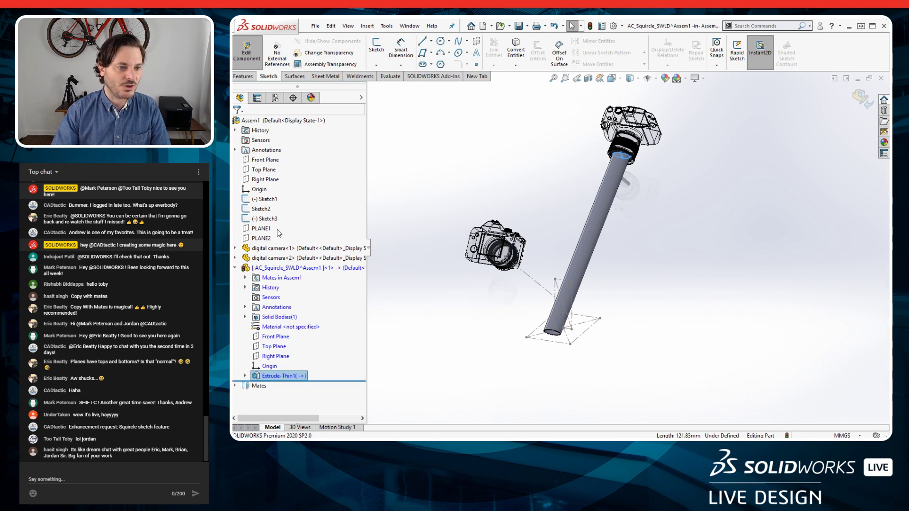
right_click(256, 238)
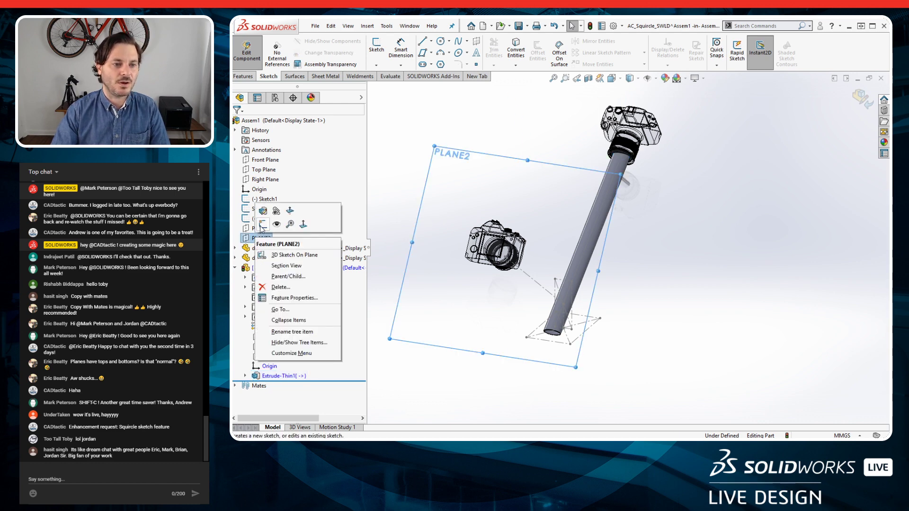
left_click(260, 225)
scroll(620, 282, "down", 10)
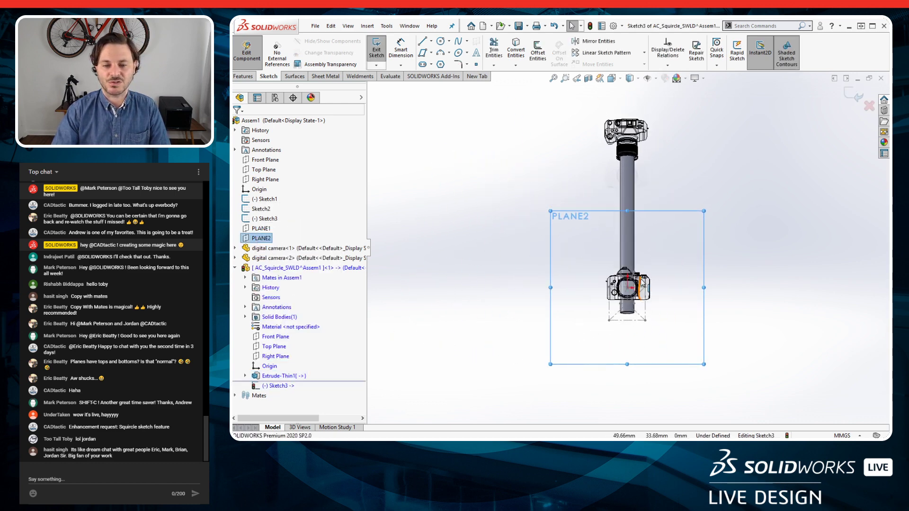
scroll(621, 281, "down", 3)
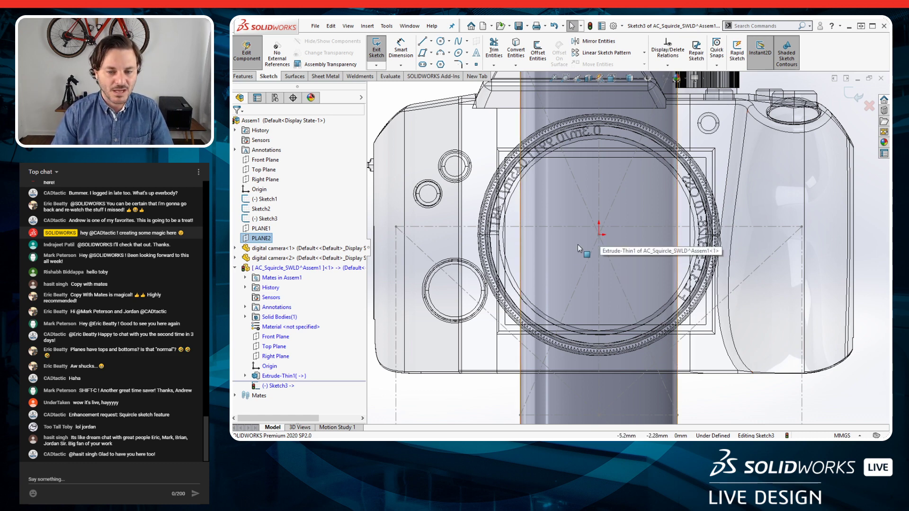
- Sketch a diamond-shaped parallelogram around the origin, about 50 mm wide and 36 mm high, with its side corners on the tube's outer edges
key("s")
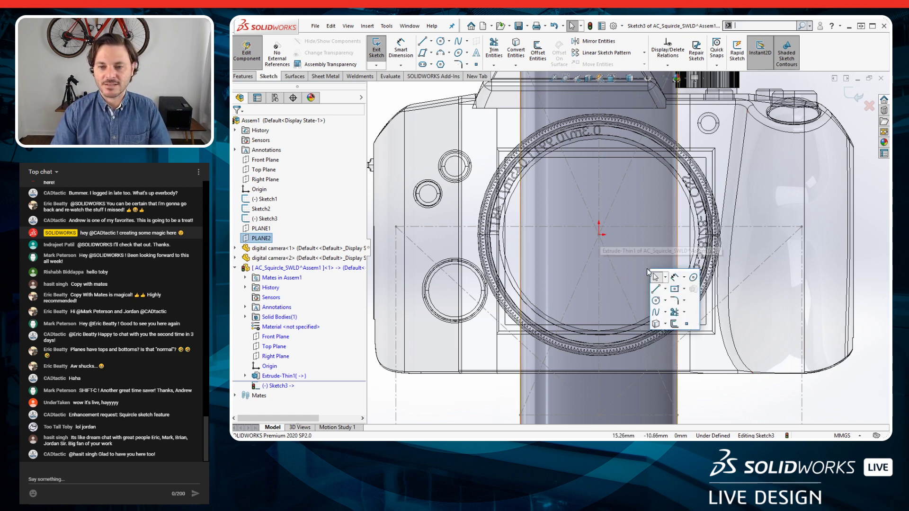
left_click(684, 289)
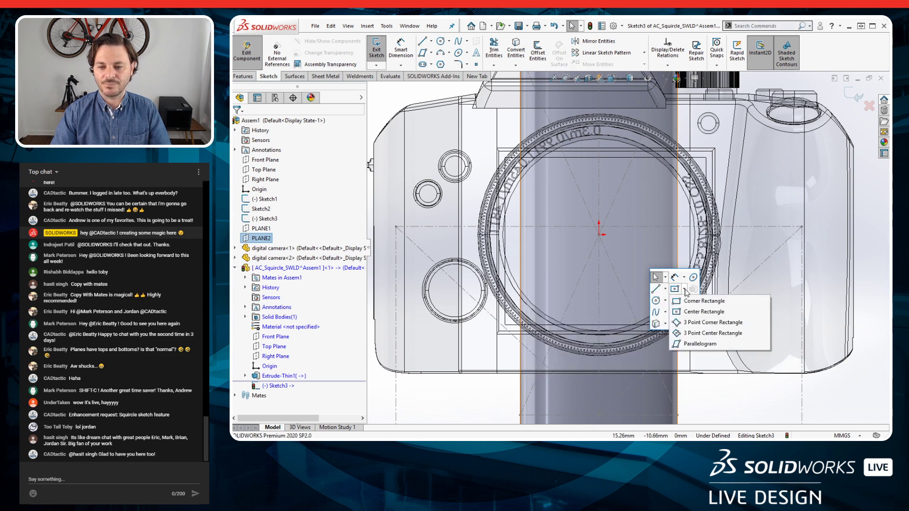
left_click(722, 347)
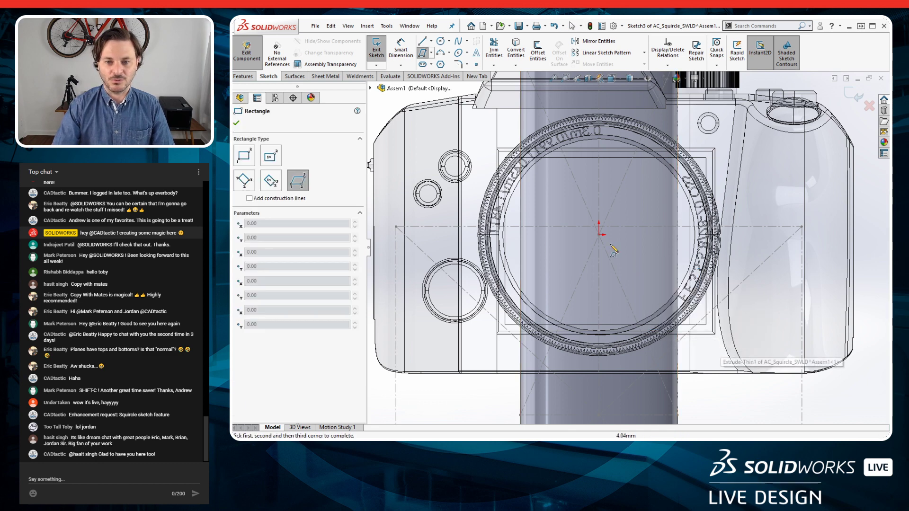
left_click(521, 235)
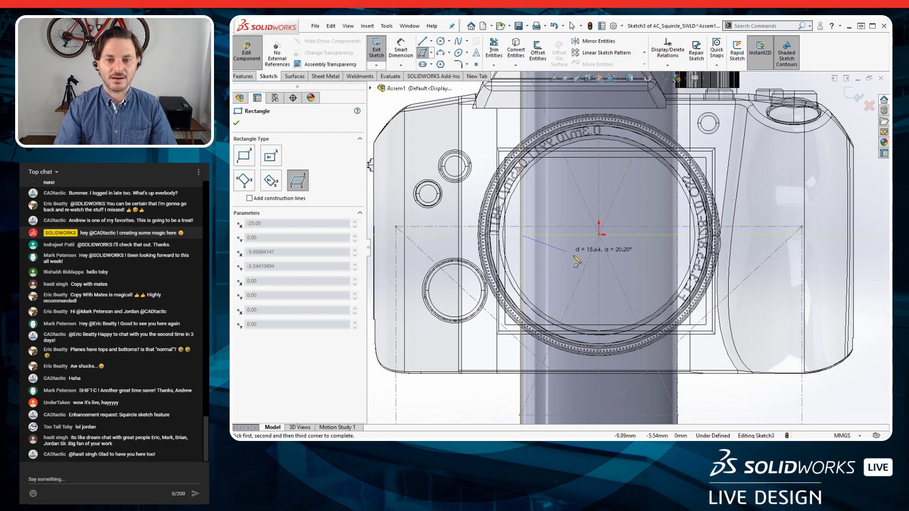
left_click(598, 292)
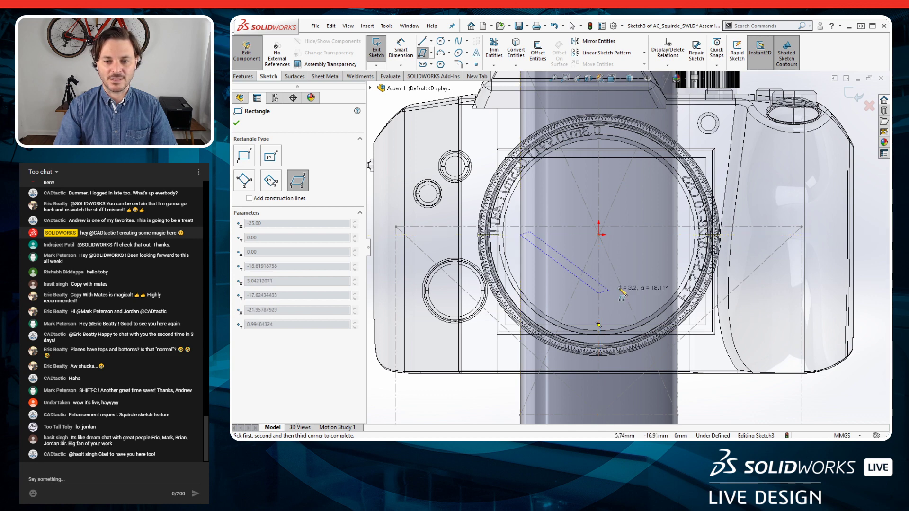
left_click(678, 241)
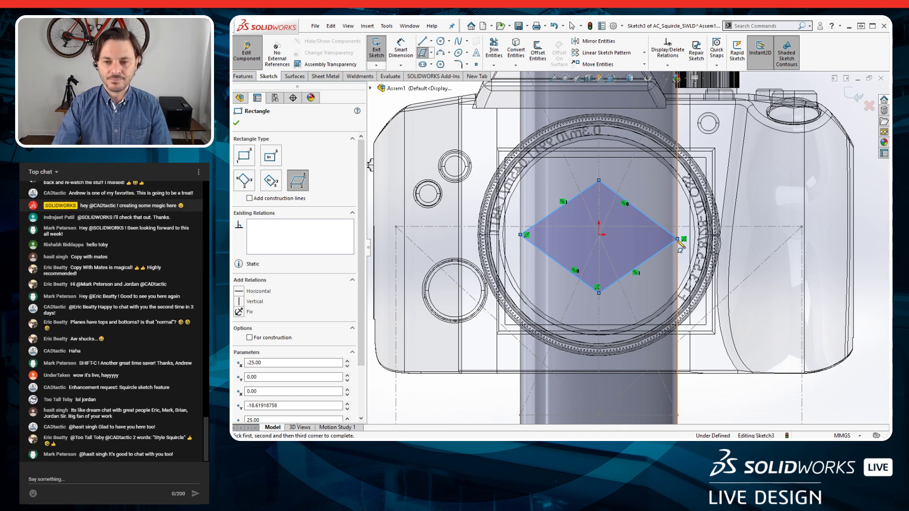
key("Escape")
- Add construction centerlines joining the diamond's two side corners and its upper and lower corners
key("s")
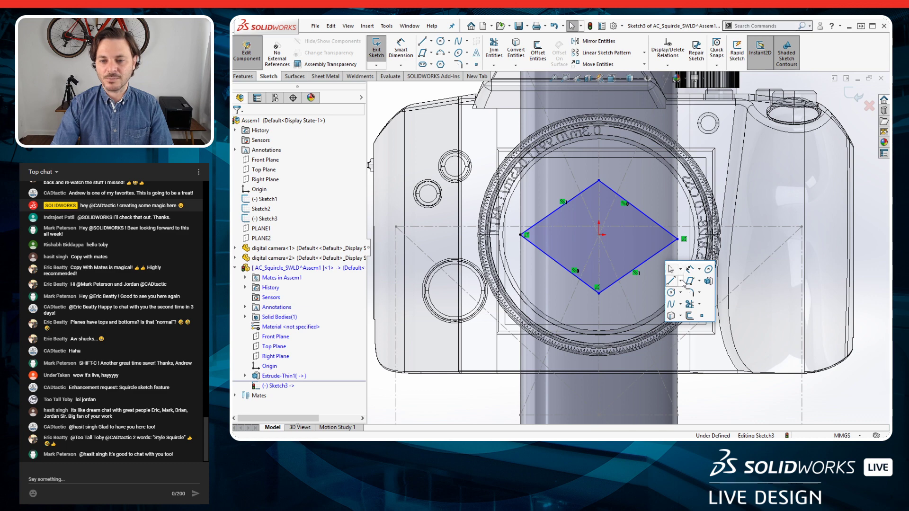
left_click(680, 280)
left_click(695, 298)
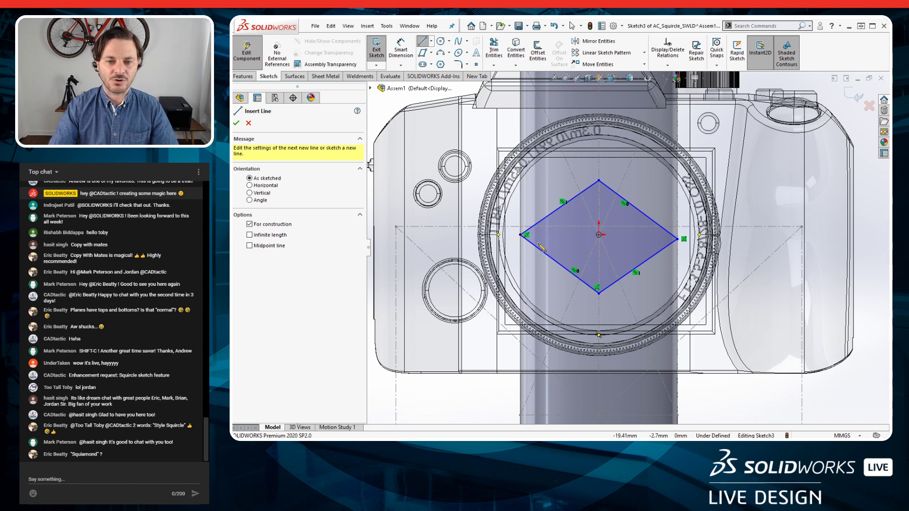
left_click(520, 235)
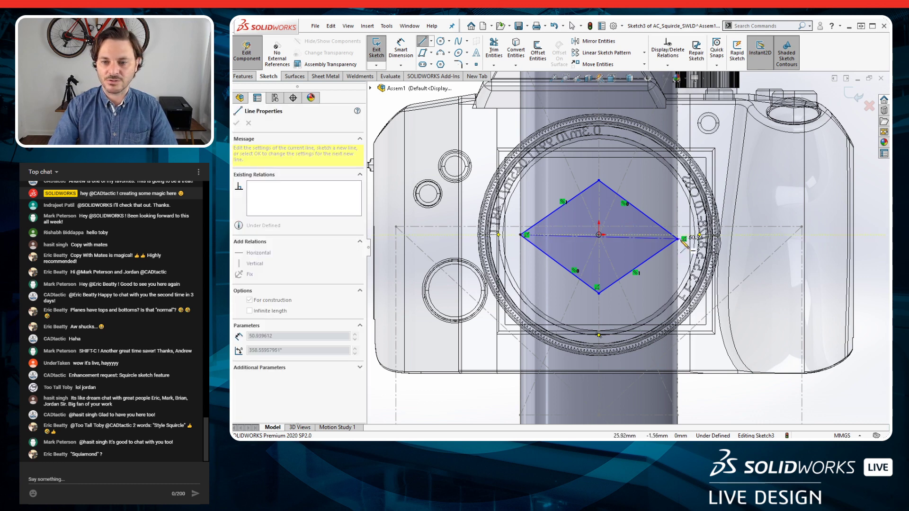
left_click(678, 239)
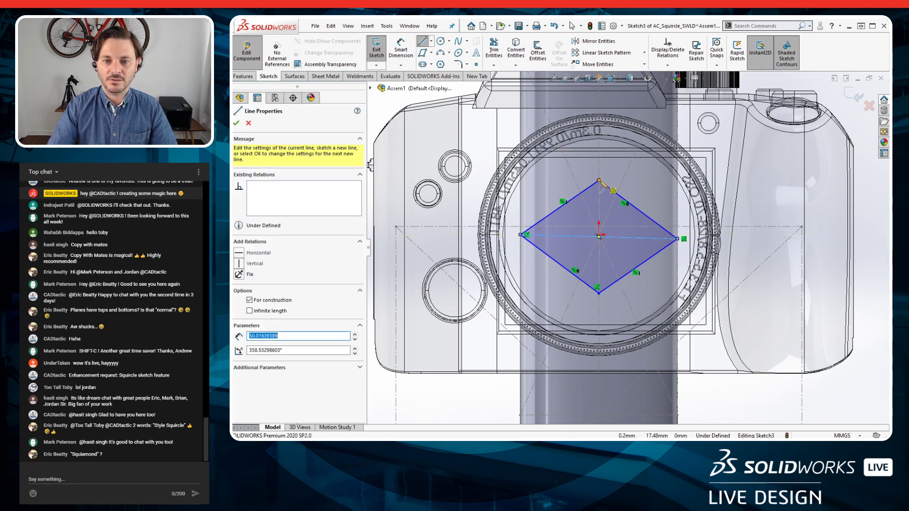
left_click(599, 293)
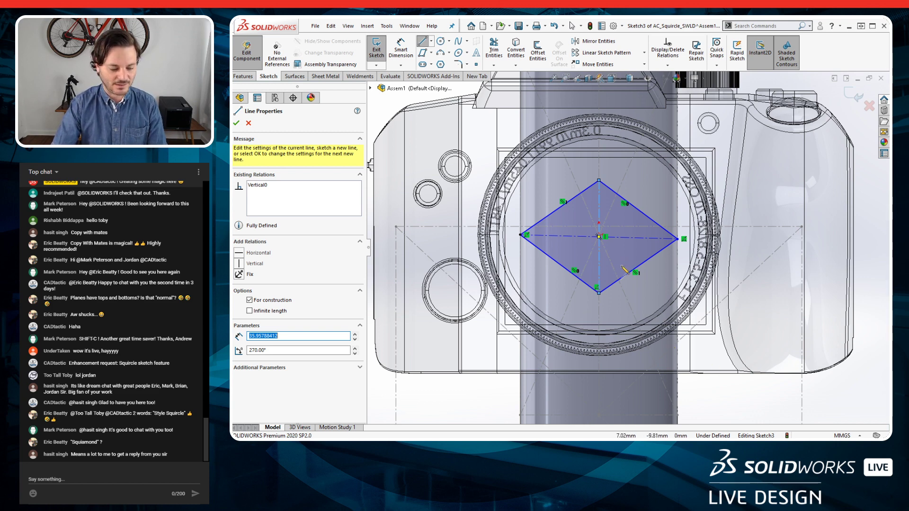
key("Escape")
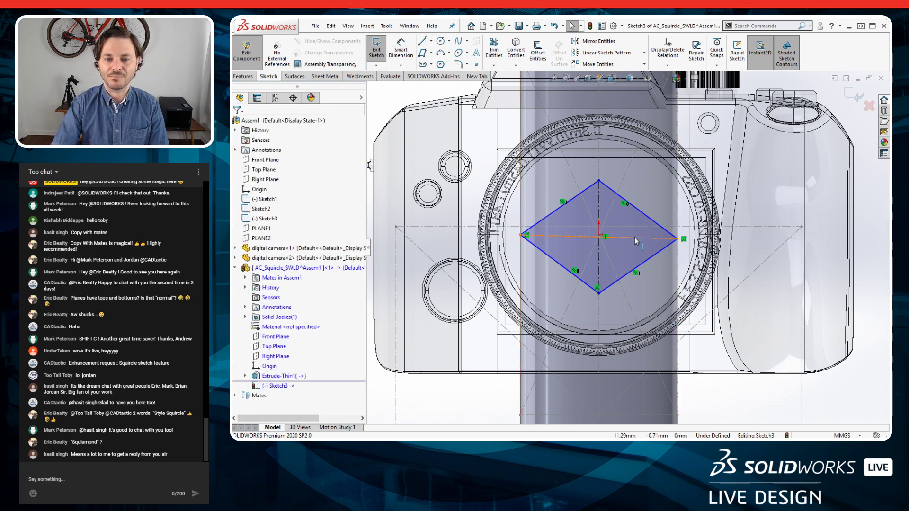
- Make the centerline between the diamond's side corners horizontal and place its upper corner about 13 mm above the origin, on the vertical axis
left_click(635, 237)
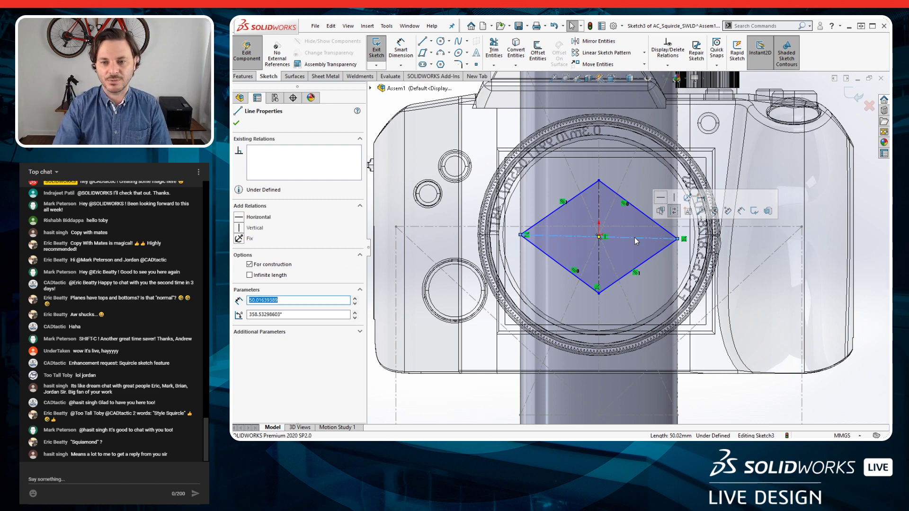
left_click(661, 198)
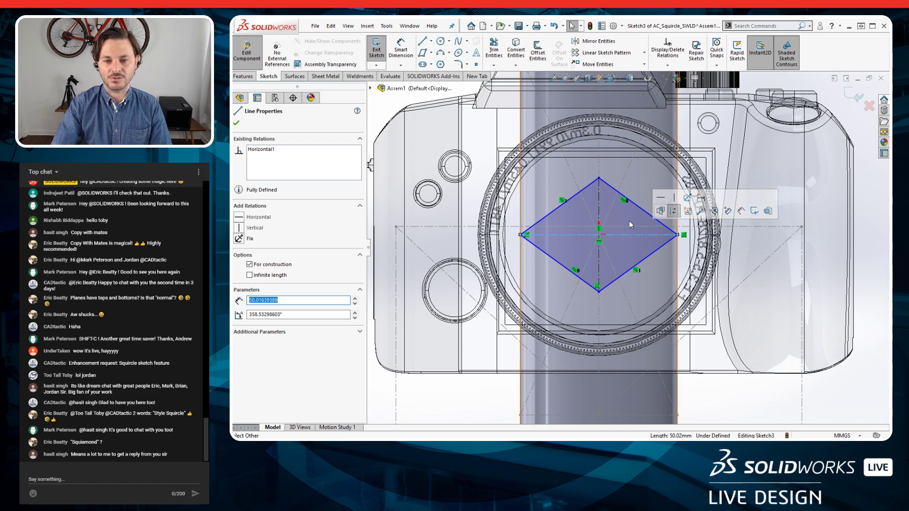
left_click(599, 208)
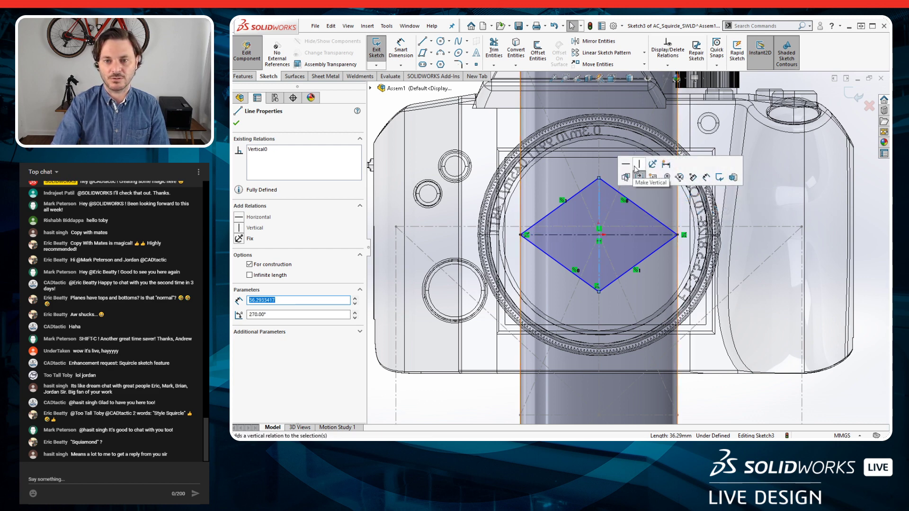
left_click(647, 204)
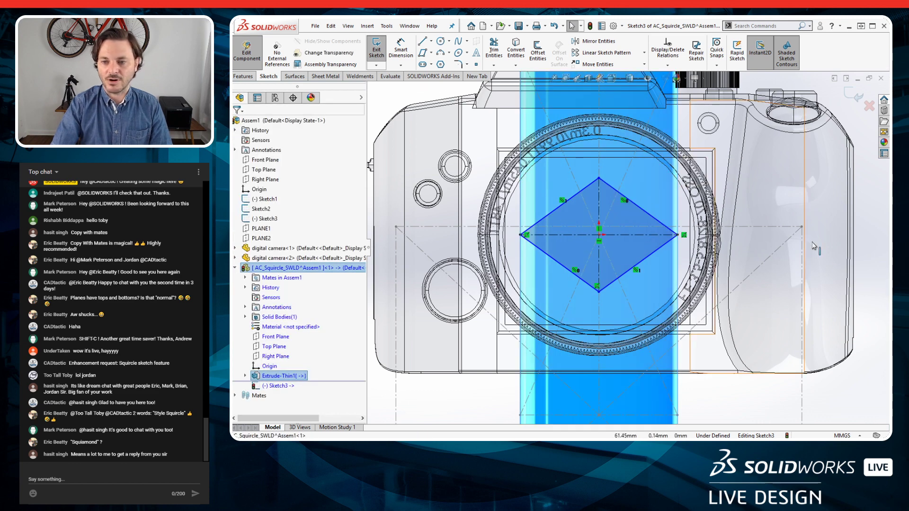
left_click(862, 247)
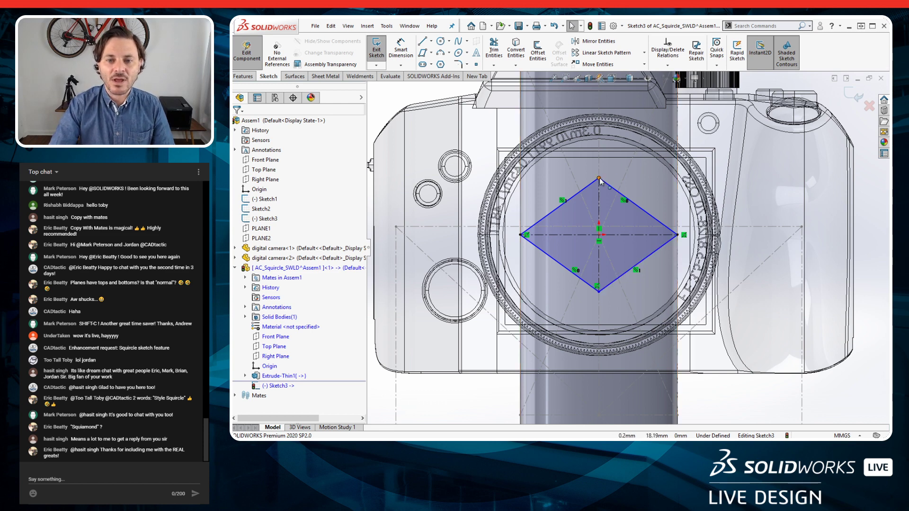
mouse_move(599, 179)
left_mouse_down()
mouse_move(601, 212)
mouse_move(599, 195)
left_mouse_up()
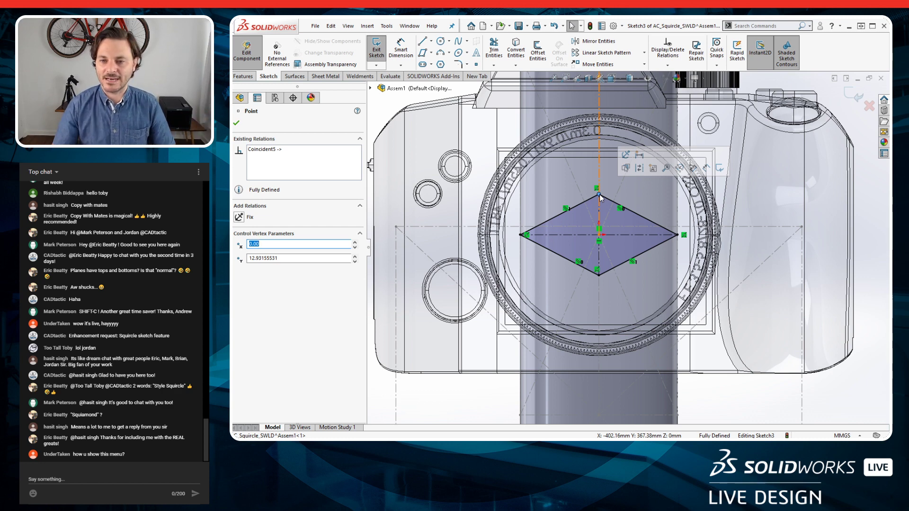
- Start a Boss-Extrude of the diamond sketch as a thin feature, with merging into the existing tube turned off
middle_click_drag(599, 194, 688, 265)
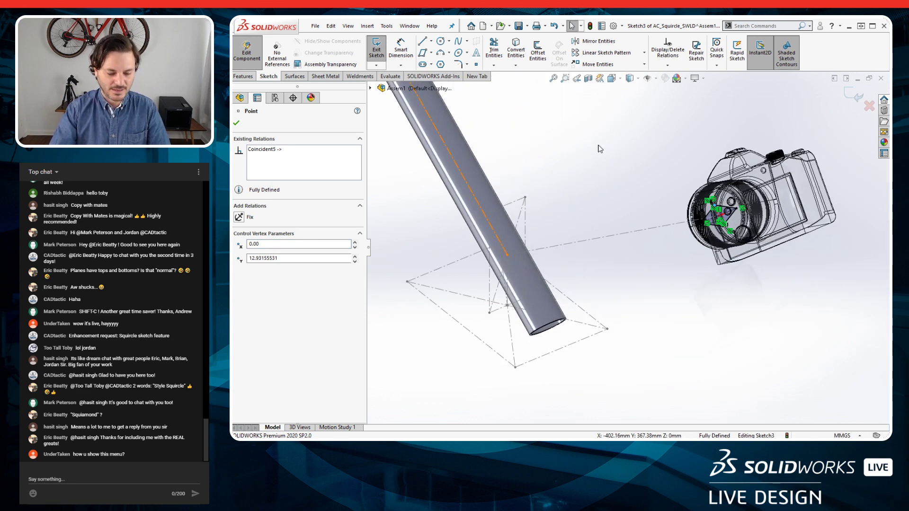
key("s")
left_click(641, 165)
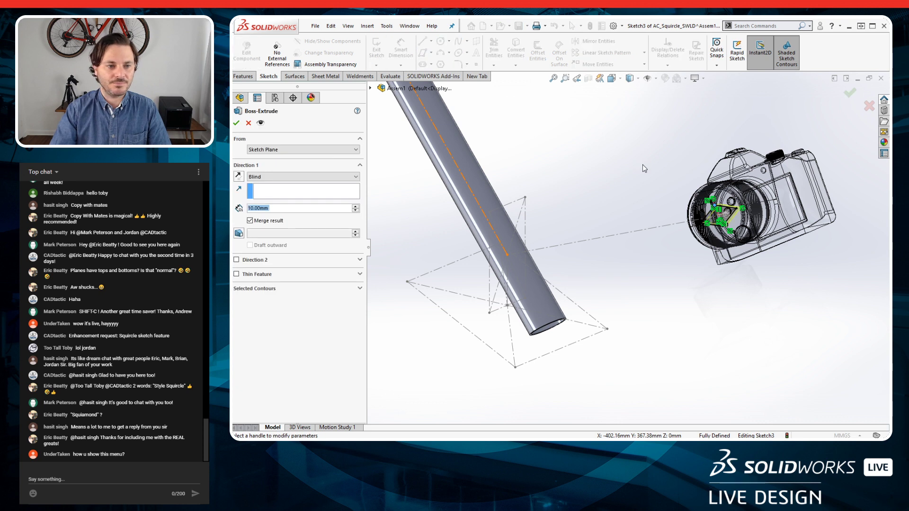
left_click(236, 274)
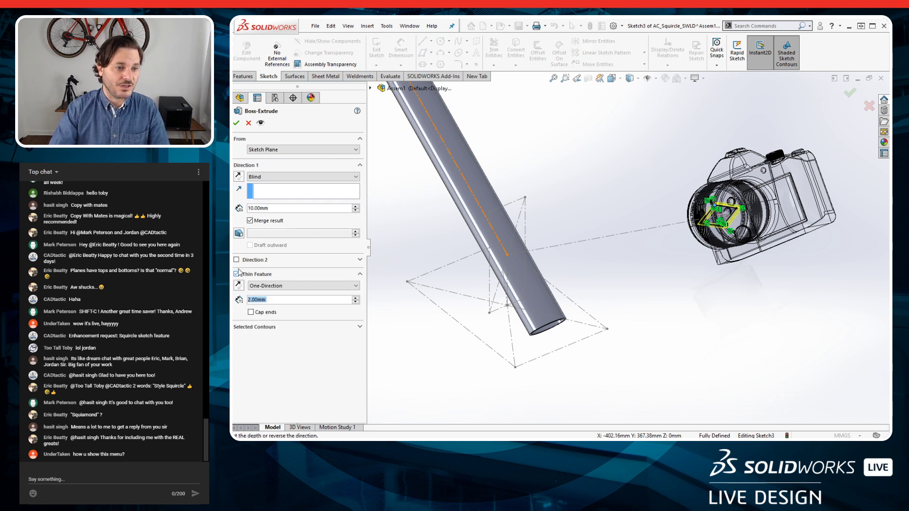
left_click(250, 221)
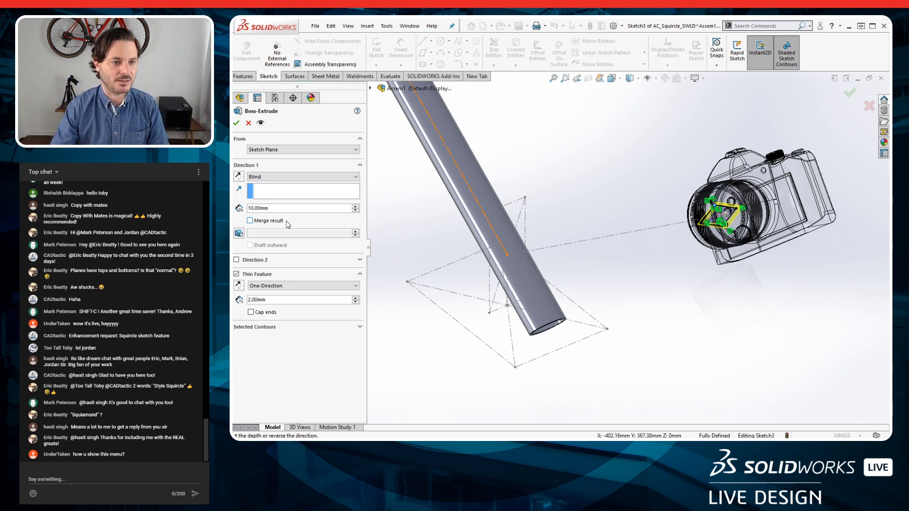
- Reverse the thin feature's 2 mm wall so its thickness lies inside the diamond profile
middle_click_drag(715, 255, 740, 219)
scroll(741, 218, "down", 4)
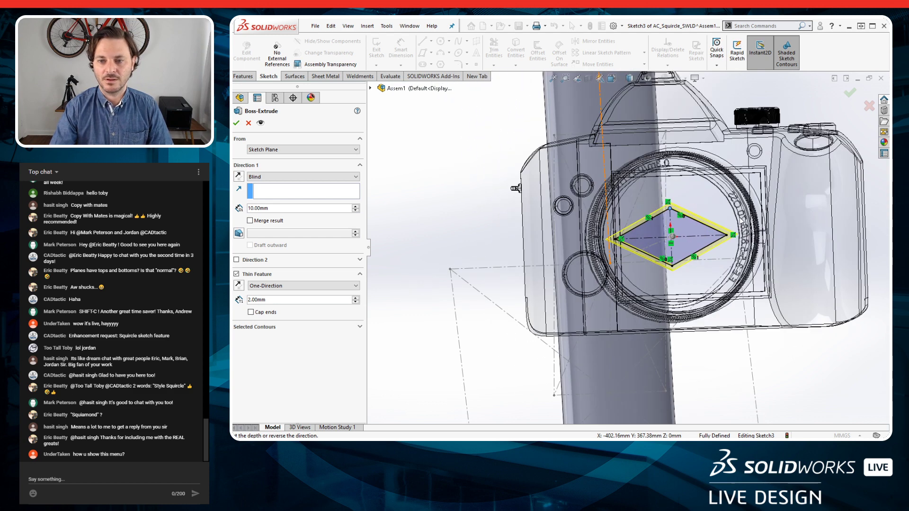
scroll(740, 219, "down", 2)
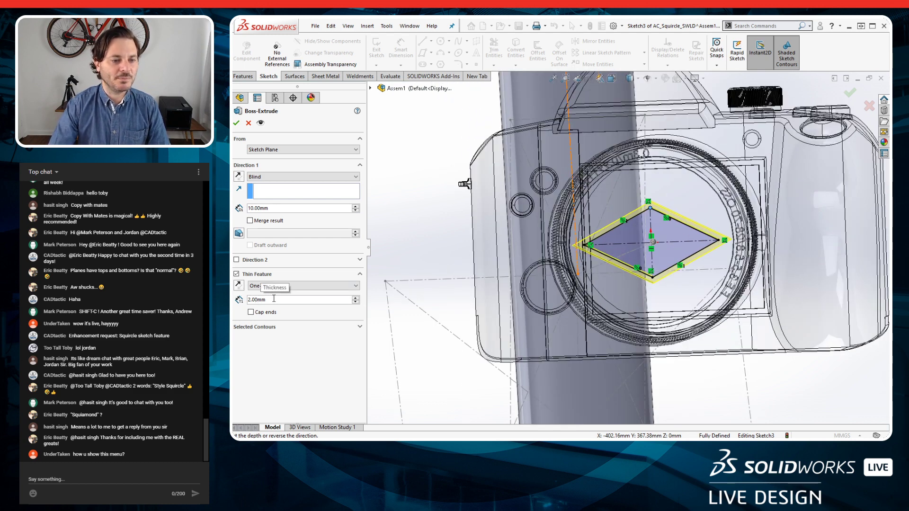
left_click(238, 286)
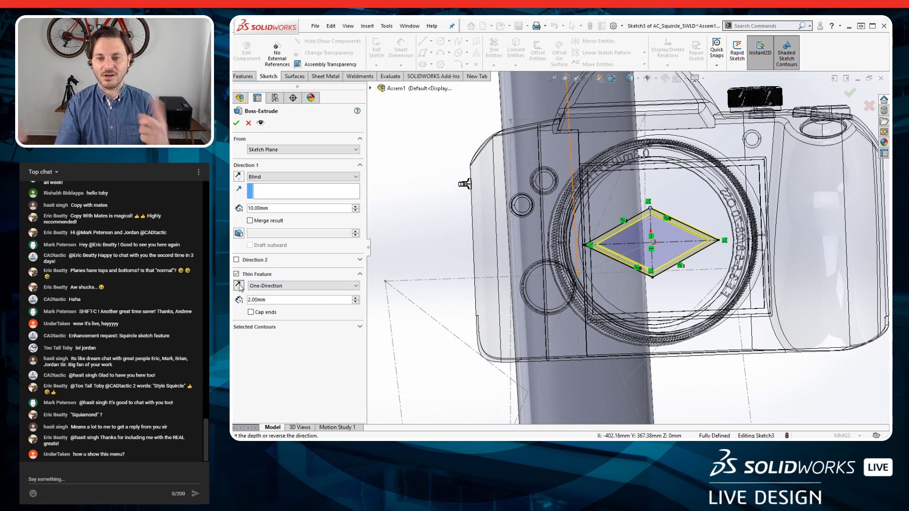
- Extend the diamond's thin extrusion from the second camera to a blind depth of about 605 mm, past the elliptical tube
scroll(659, 340, "up", 5)
middle_click_drag(657, 306, 690, 296)
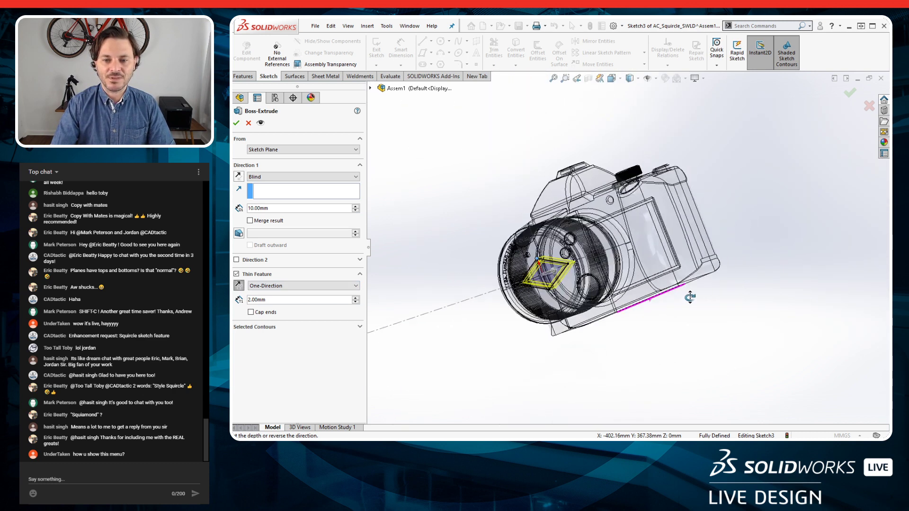
scroll(625, 312, "up", 2)
scroll(624, 313, "up", 2)
middle_click_drag(639, 314, 697, 294, "ctrl")
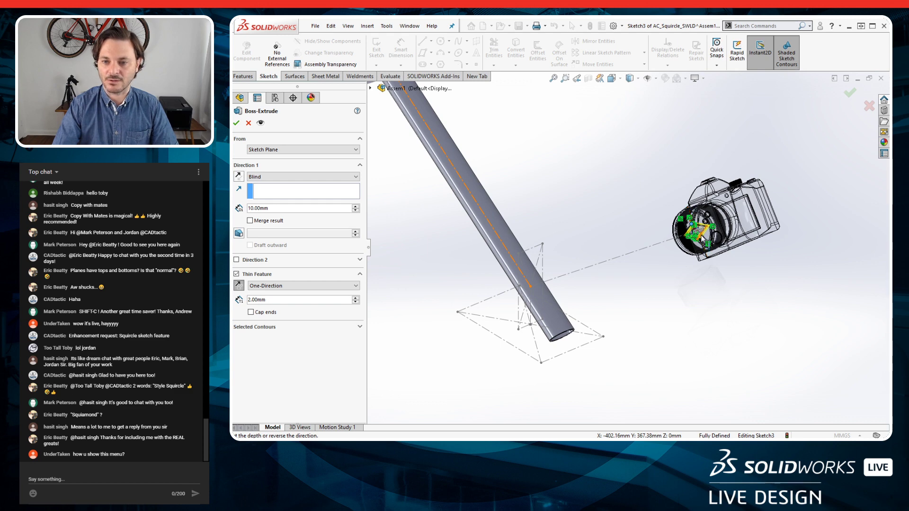
scroll(698, 234, "down", 2)
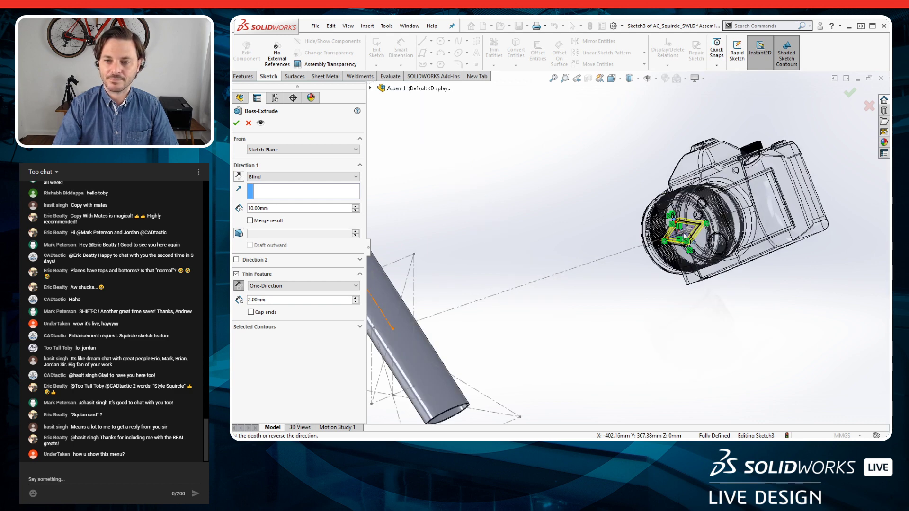
scroll(688, 233, "up", 5)
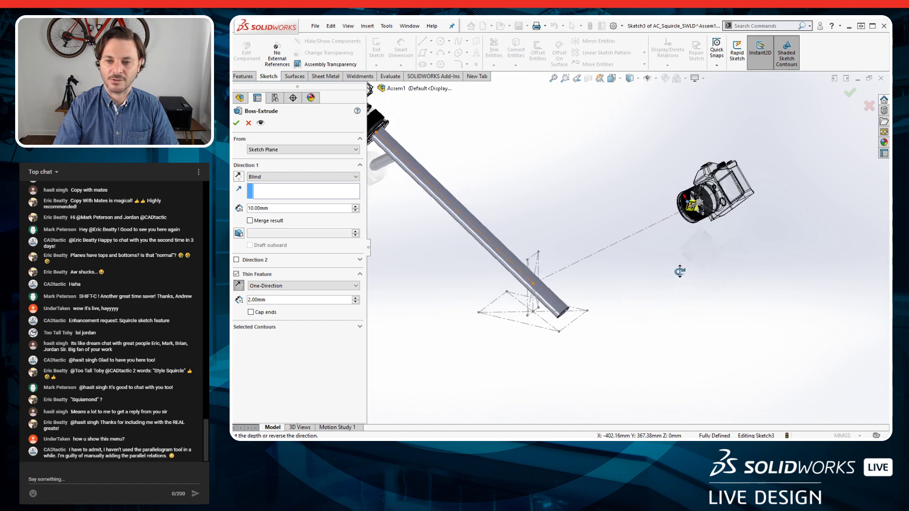
scroll(699, 207, "down", 1)
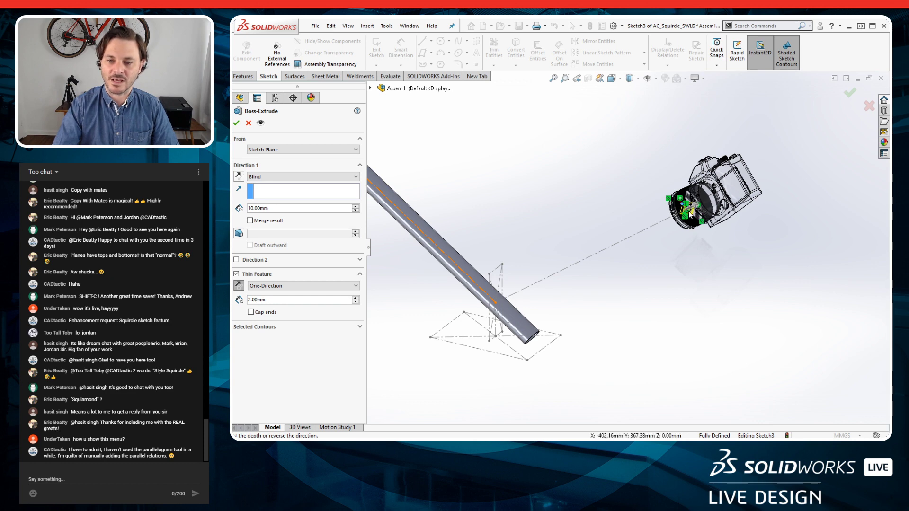
scroll(692, 208, "down", 5)
left_click(692, 209)
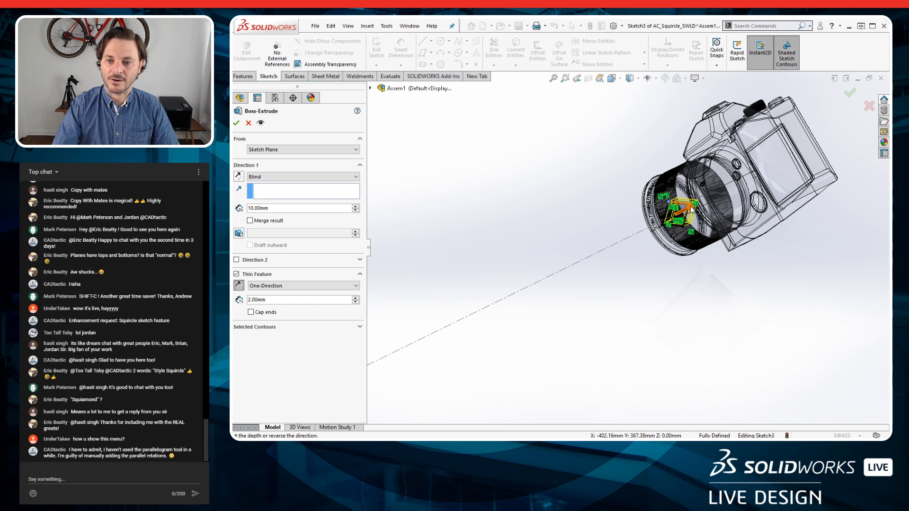
scroll(568, 265, "up", 4)
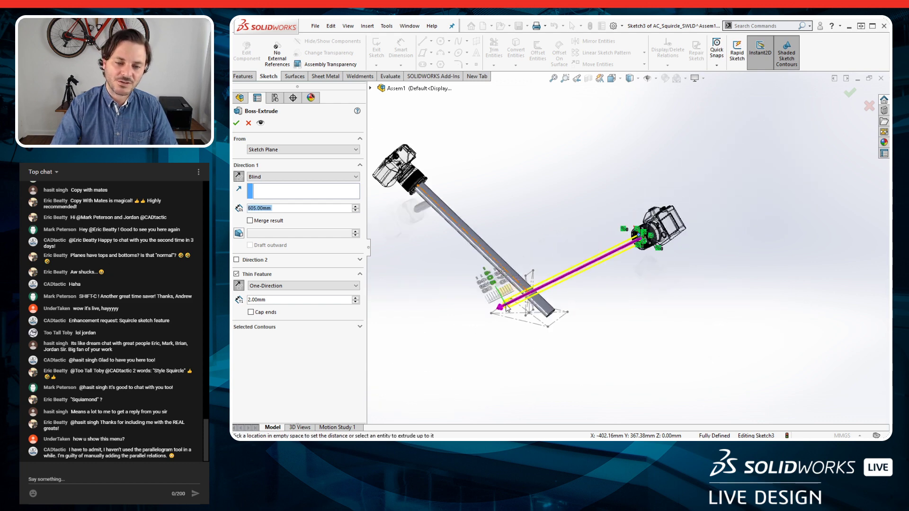
- Extrude the second profile 605 mm from its sketch plane as an unmerged thin feature with a 2 mm wall
left_click(520, 298)
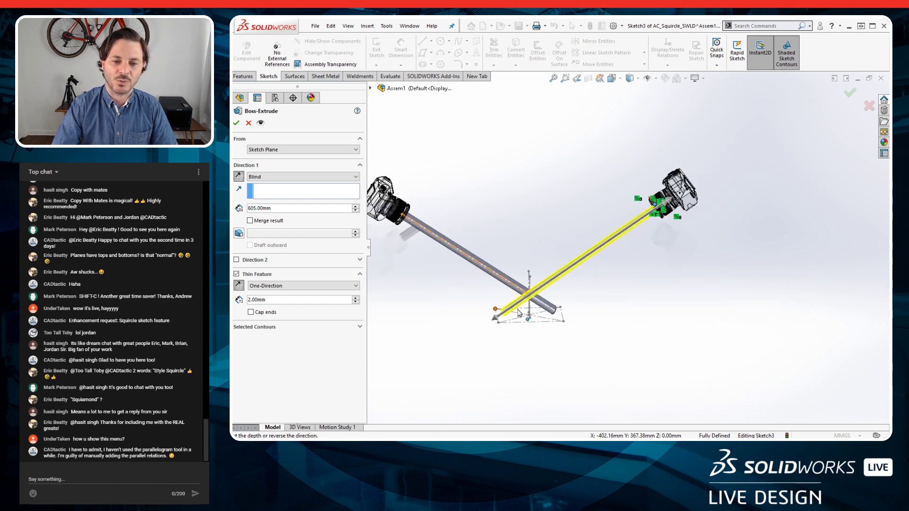
scroll(522, 297, "down", 5)
middle_click_drag(522, 297, 578, 256)
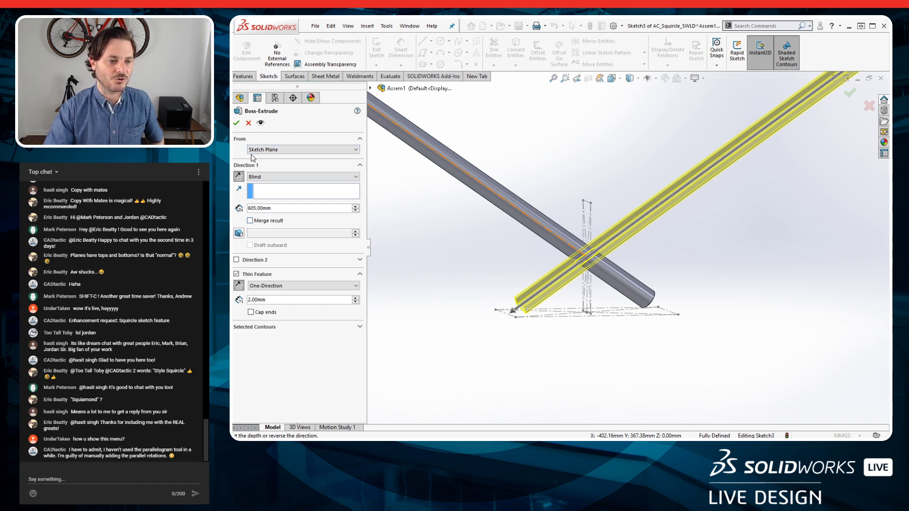
left_click(236, 123)
middle_click_drag(666, 292, 604, 278)
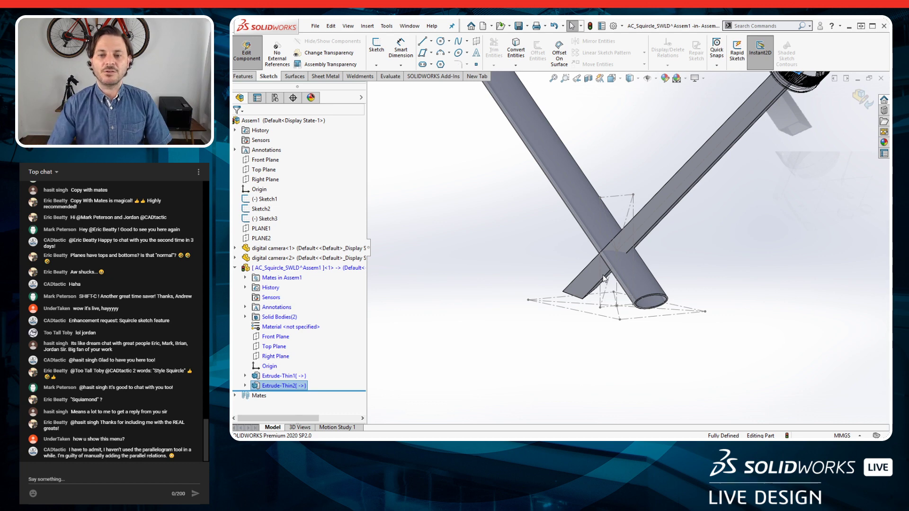
- Hide both digital camera components in the assembly
scroll(563, 237, "down", 4)
scroll(563, 237, "down", 1)
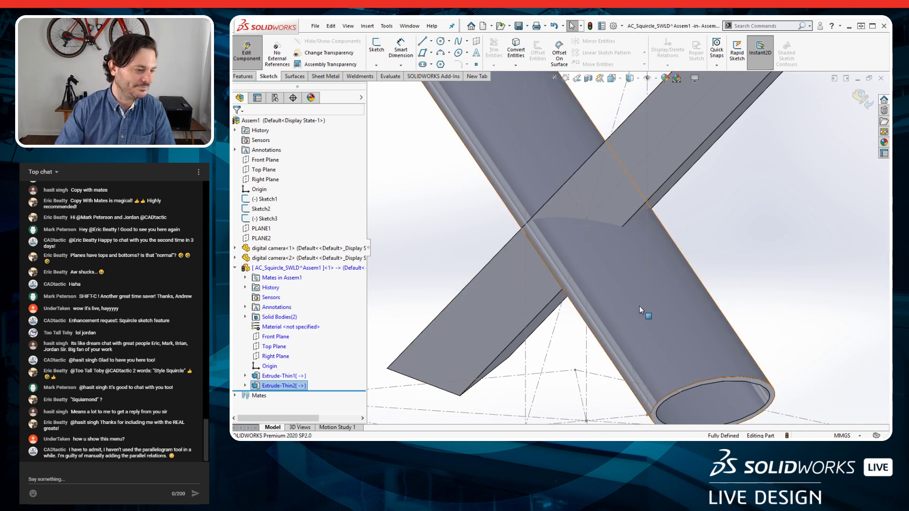
middle_click_drag(639, 306, 683, 247)
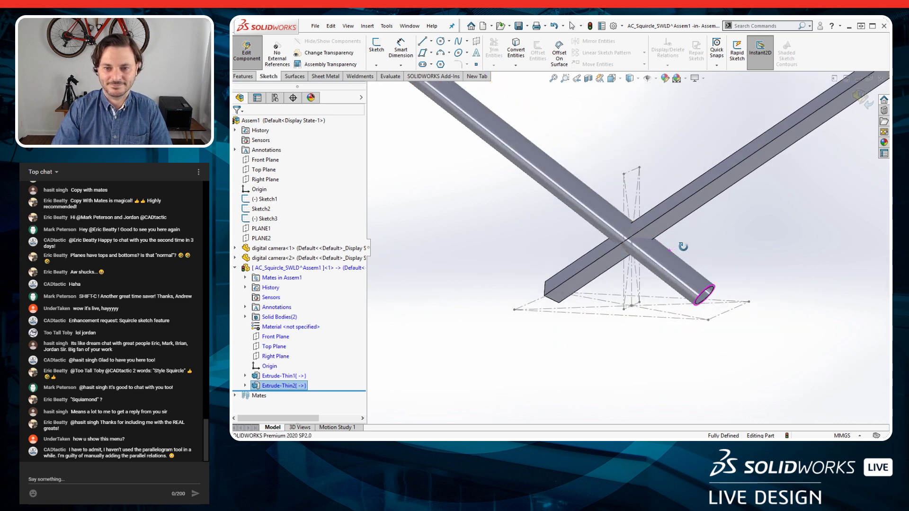
left_click(266, 258)
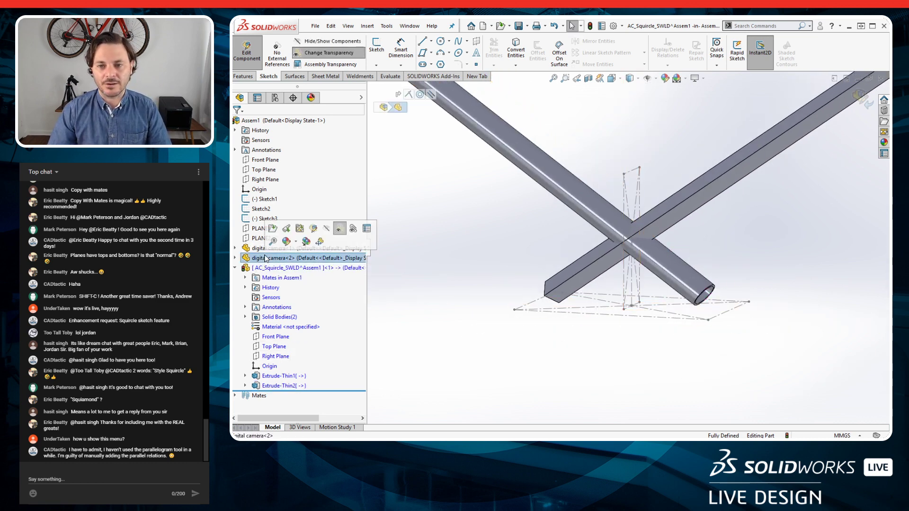
left_click(266, 249, "ctrl")
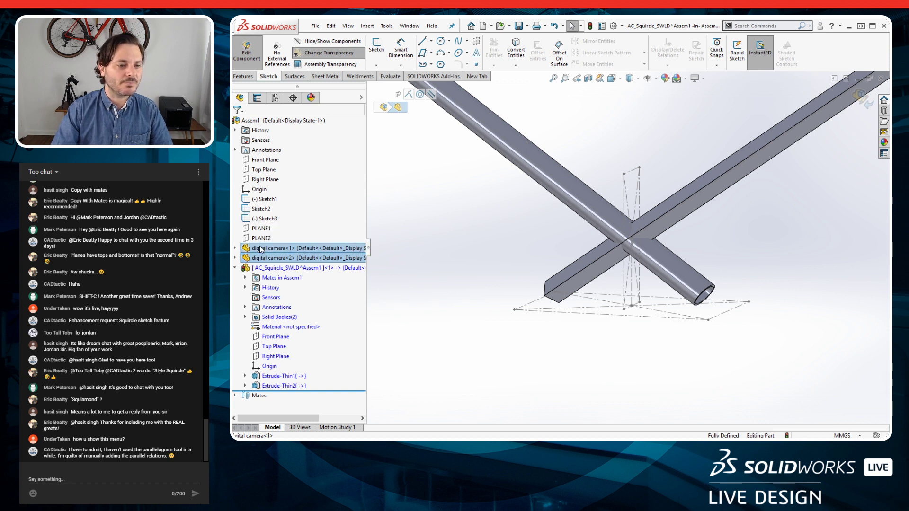
left_click(310, 220)
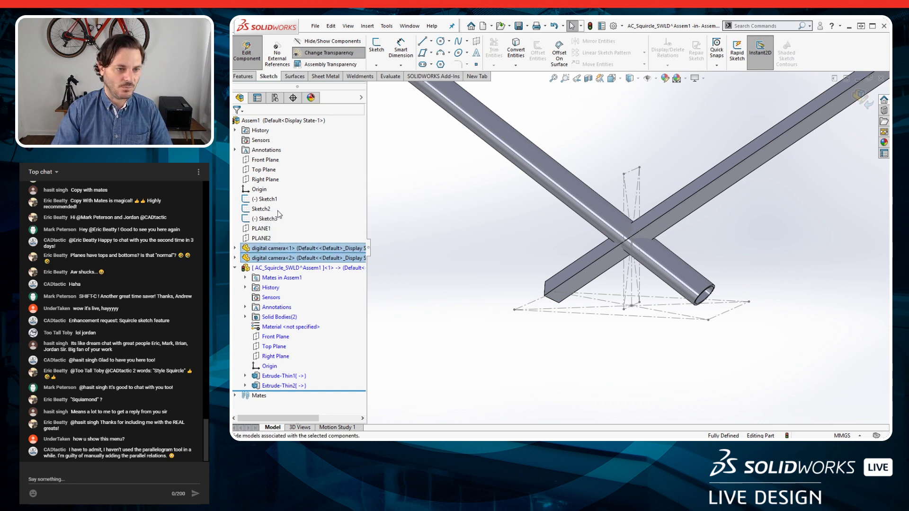
- Hide Sketch1, Sketch2 and Sketch3 of the assembly
left_click(267, 199)
left_click(261, 208, "ctrl")
left_click(265, 218, "ctrl")
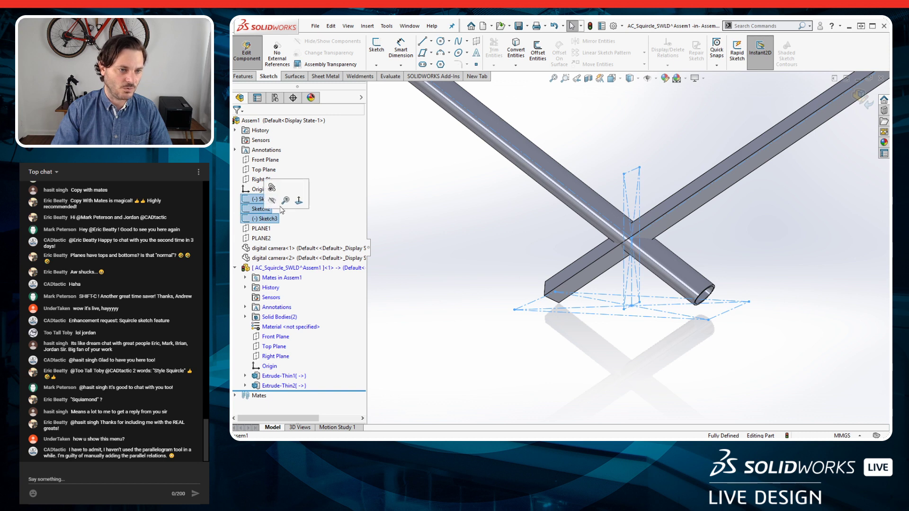
left_click(274, 201)
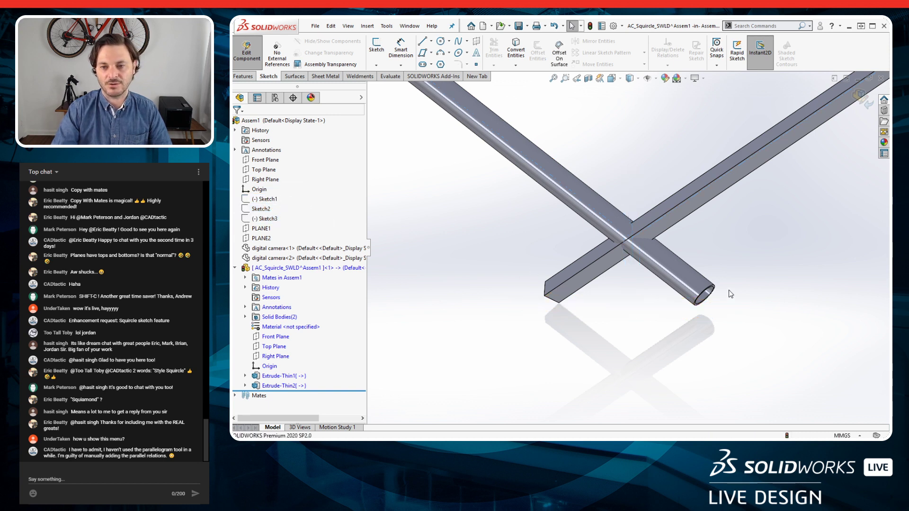
- Search the available commands for "combi"
scroll(728, 290, "up", 5)
mouse_move(736, 277)
middle_mouse_down()
mouse_move(744, 264)
mouse_move(799, 256)
mouse_move(655, 187)
middle_mouse_up()
scroll(626, 224, "down", 3)
mouse_move(626, 224)
middle_mouse_down()
mouse_move(594, 227)
mouse_move(645, 223)
mouse_move(626, 226)
middle_mouse_up()
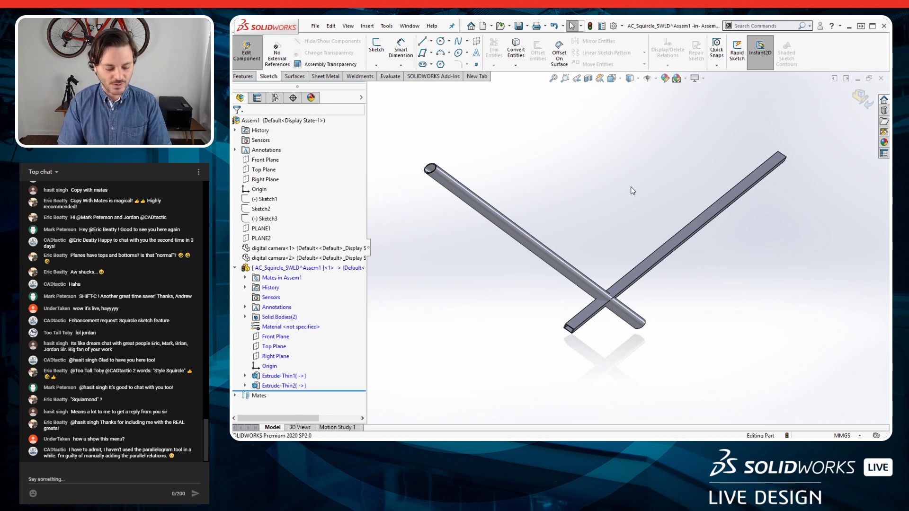
key("s")
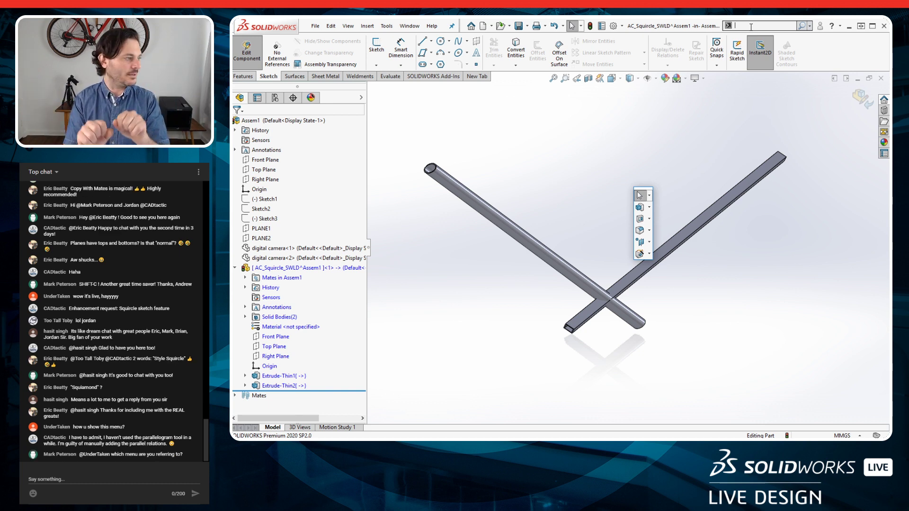
type("ombi")
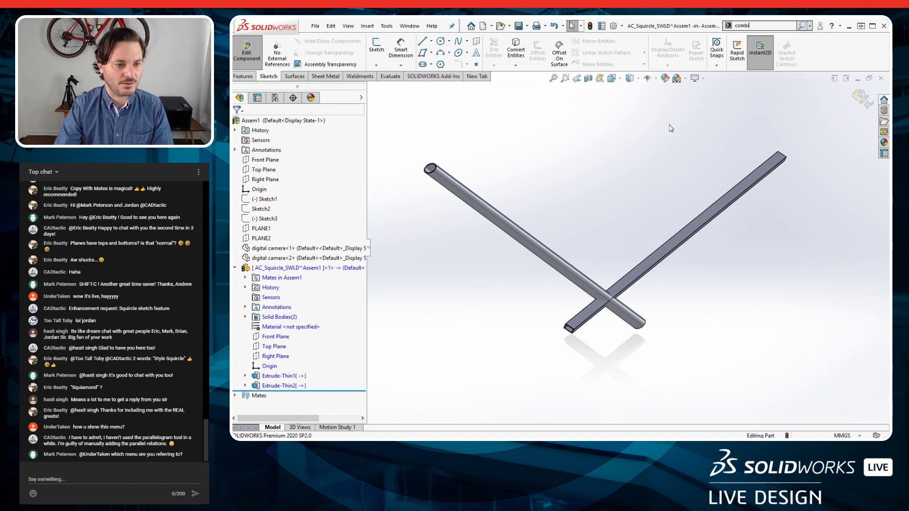
- List the part's solid bodies and search the commands for "comb"
middle_click_drag(644, 225, 437, 340)
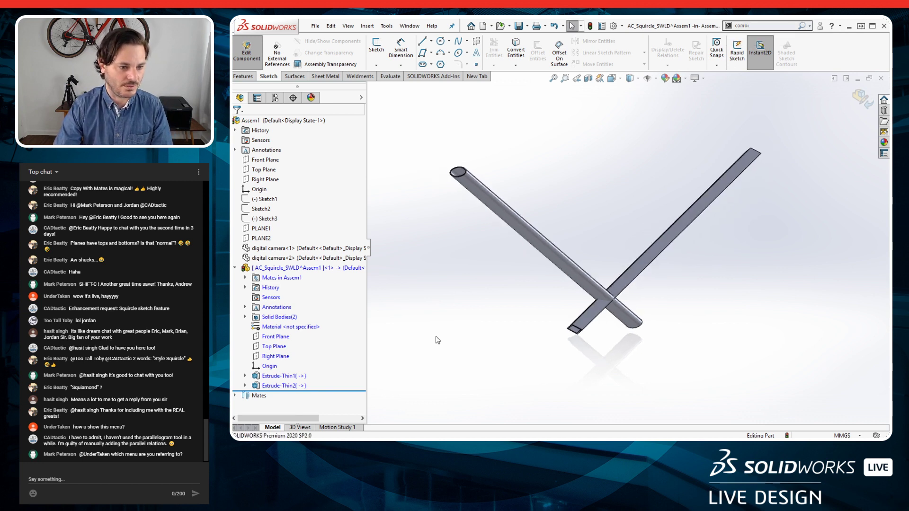
left_click(245, 317)
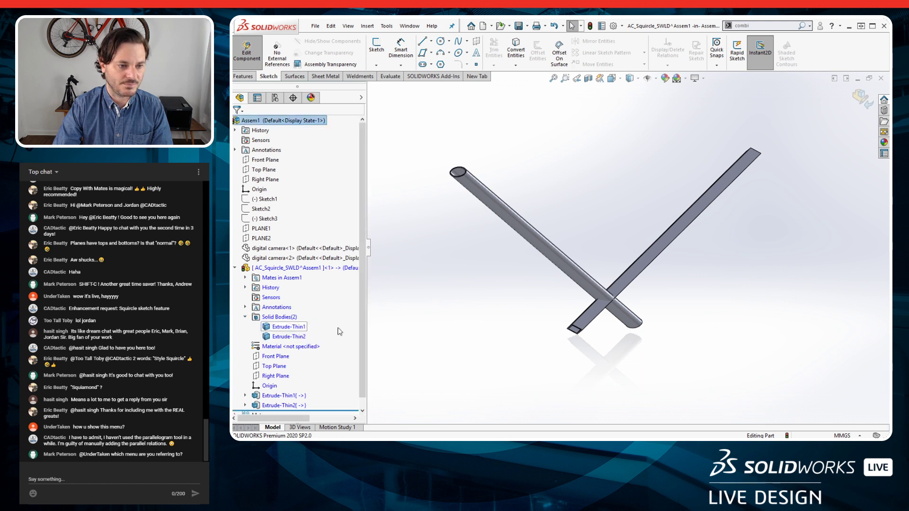
left_click(755, 25)
type("comb")
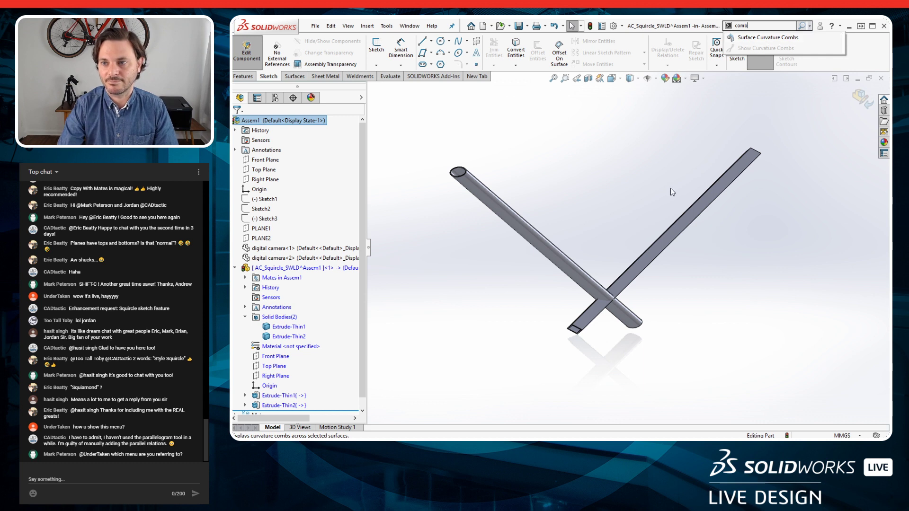
left_click(632, 183)
middle_click_drag(495, 370, 504, 366)
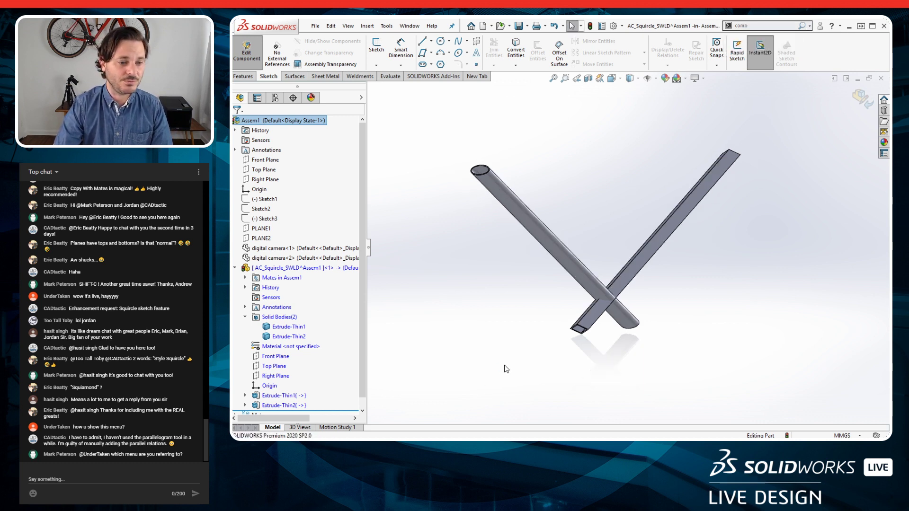
scroll(614, 301, "up", 2)
scroll(614, 304, "down", 2)
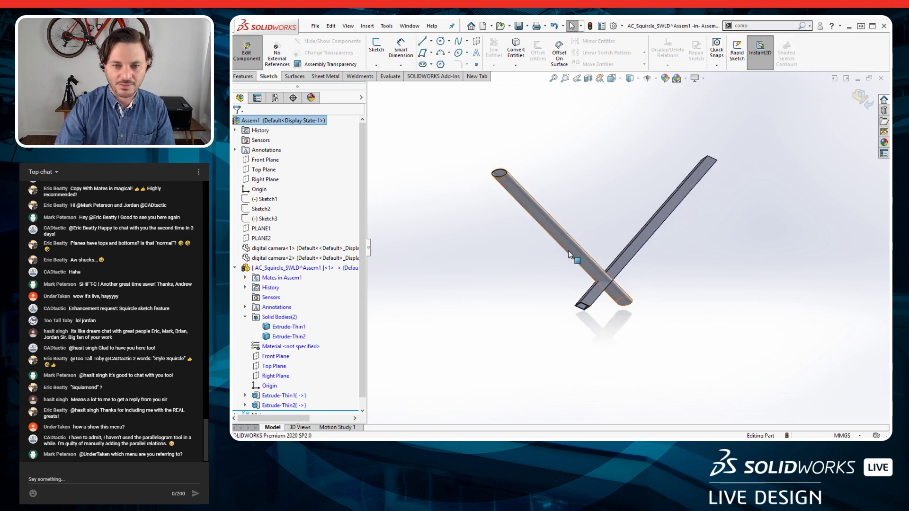
left_click(568, 251)
left_click(629, 250)
key("Escape")
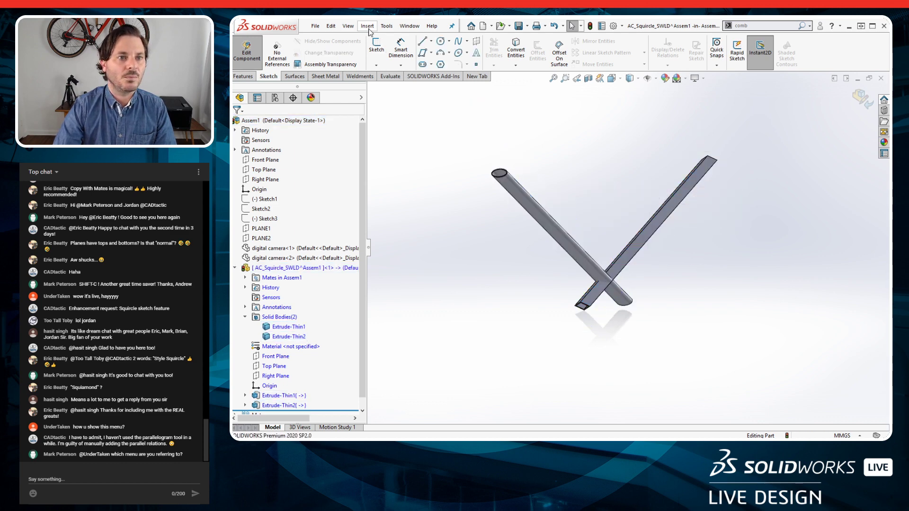
left_click(368, 27)
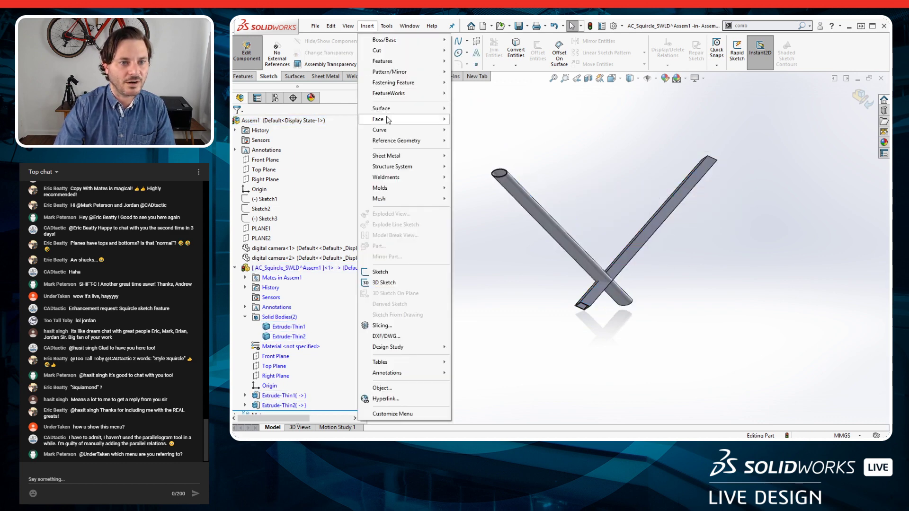
mouse_move(388, 26)
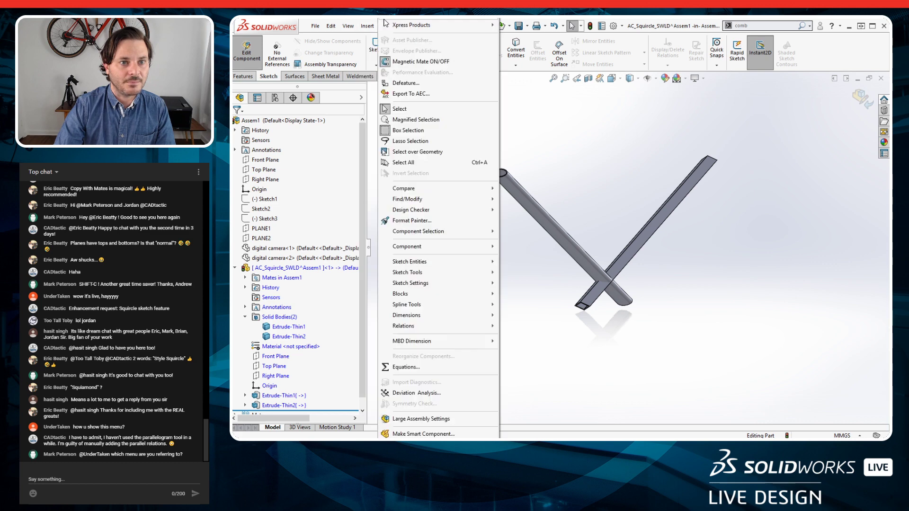
left_click(577, 176)
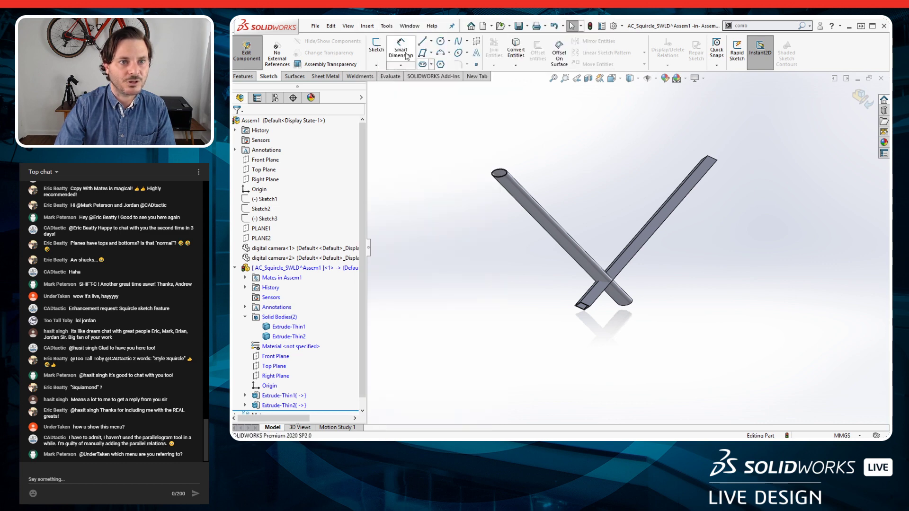
left_click(387, 26)
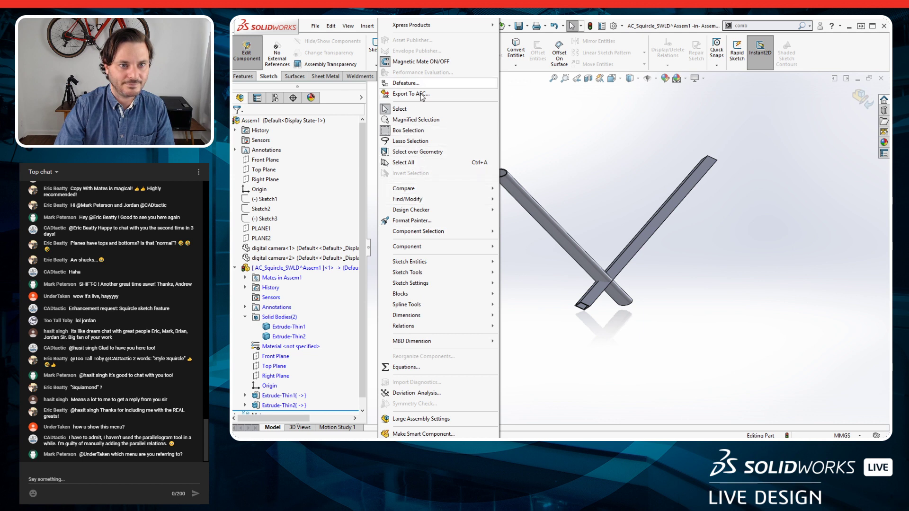
left_click(575, 198)
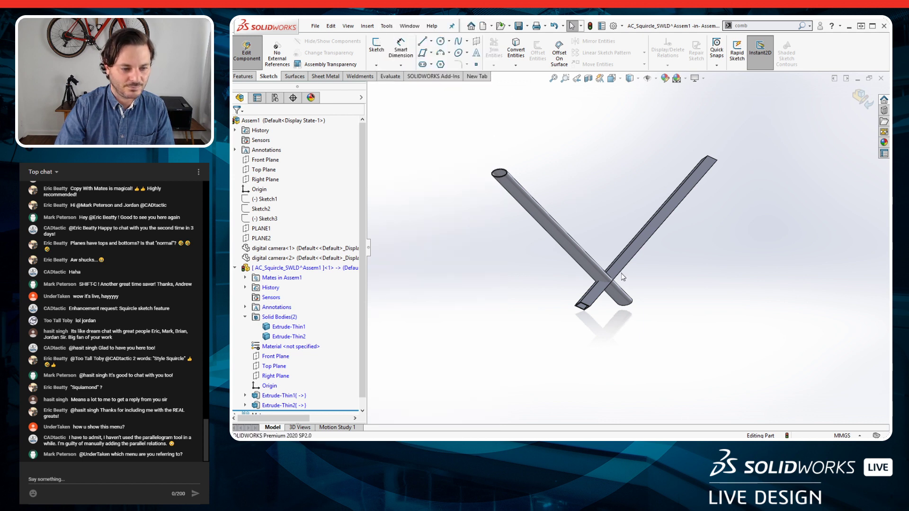
- Open the second thin extrusion's definition, review its merge and thin-feature settings, and leave the edit
middle_click_drag(620, 279, 642, 304)
scroll(641, 304, "down", 1)
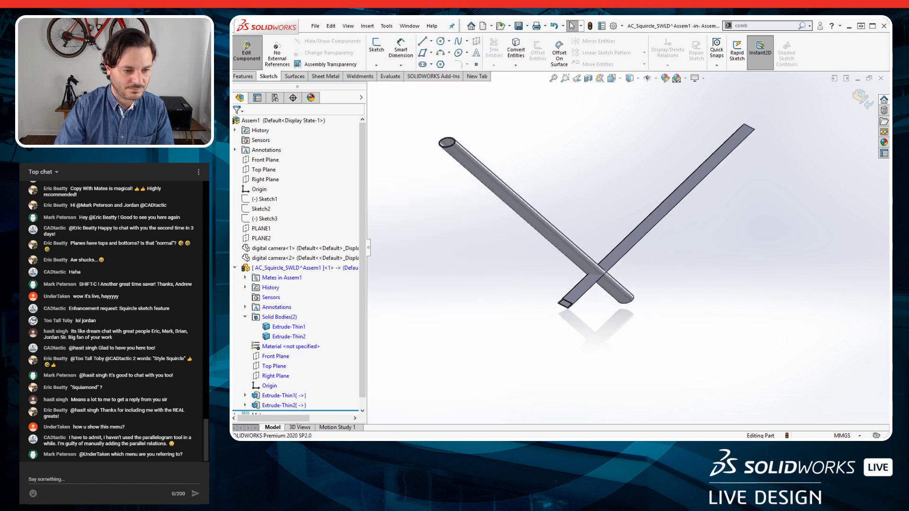
right_click(270, 405)
left_click(279, 268)
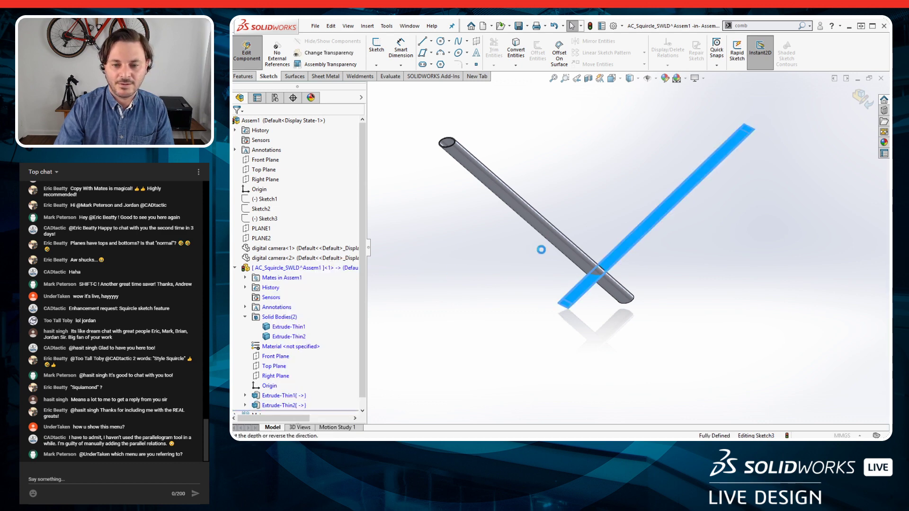
middle_click_drag(598, 260, 562, 255)
left_click(249, 122)
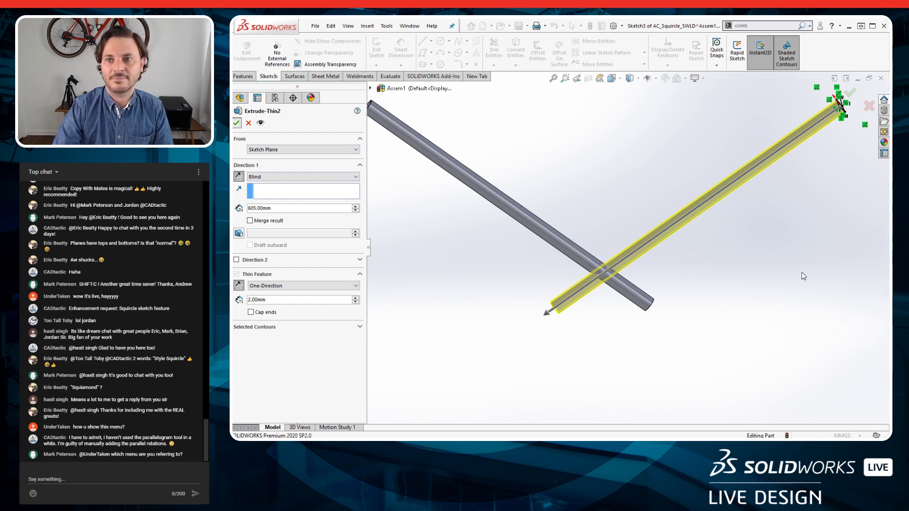
- Repeat the command search for "comb" and rebuild the model
left_click(758, 26)
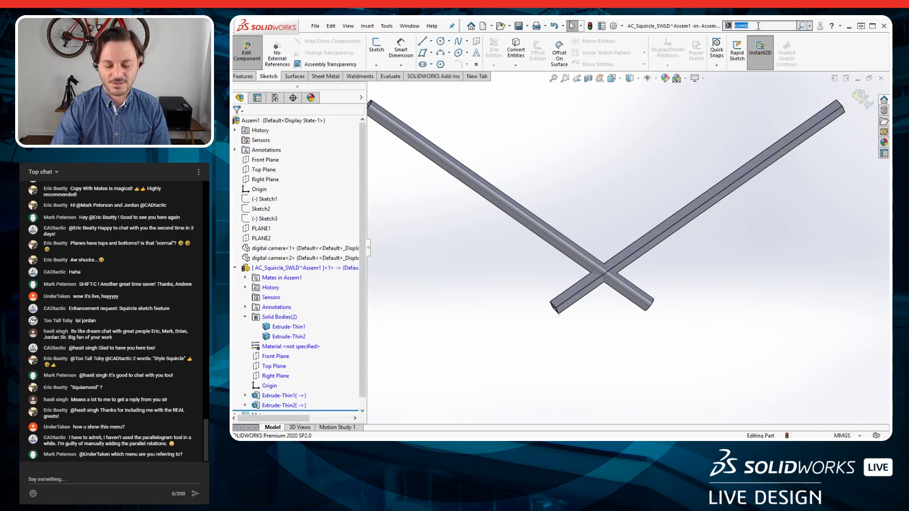
type("comb")
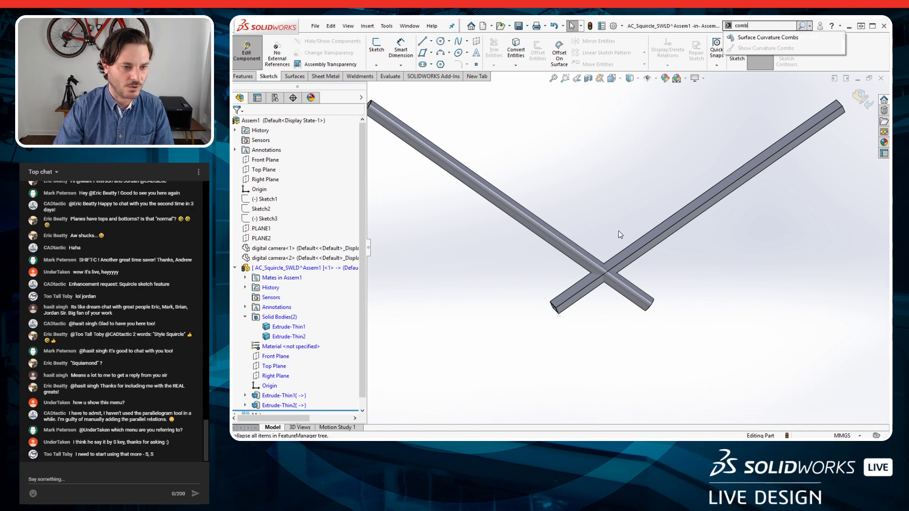
left_click(590, 27)
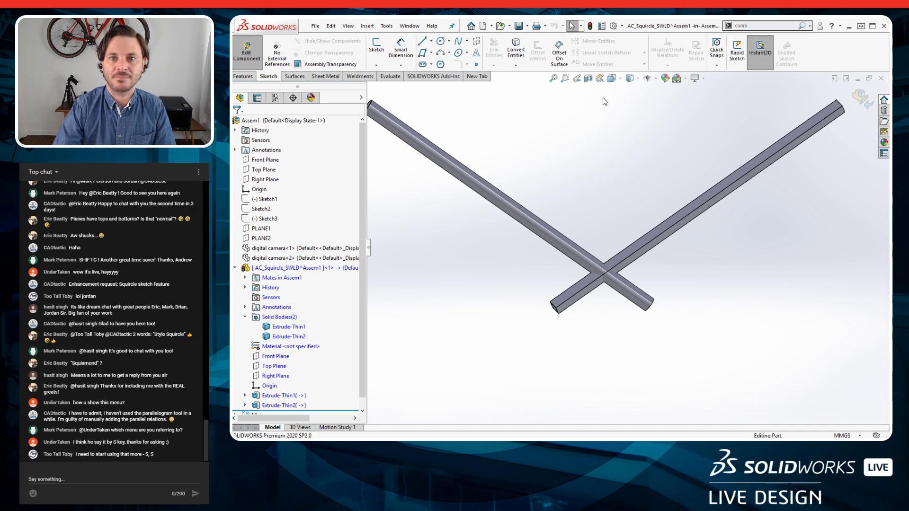
- Fit the two tubes in view and search the commands for "comb" once more
key("z")
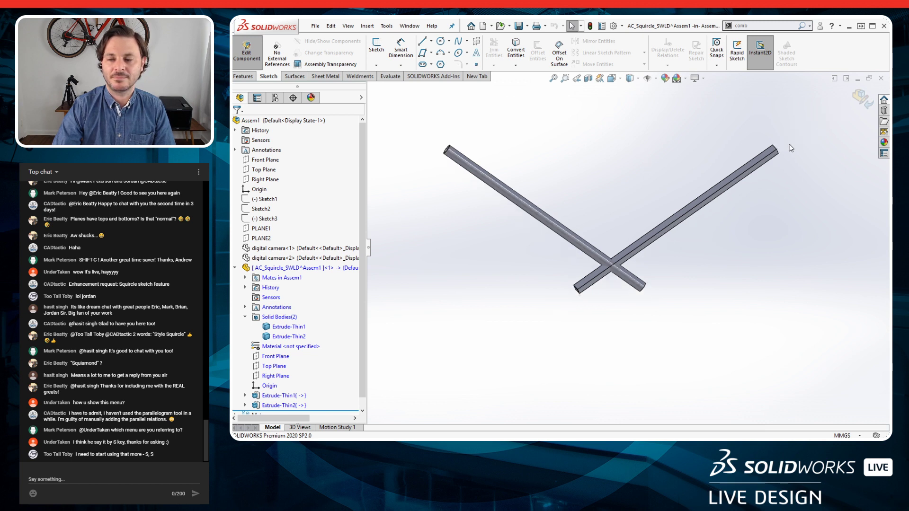
scroll(642, 226, "down", 2)
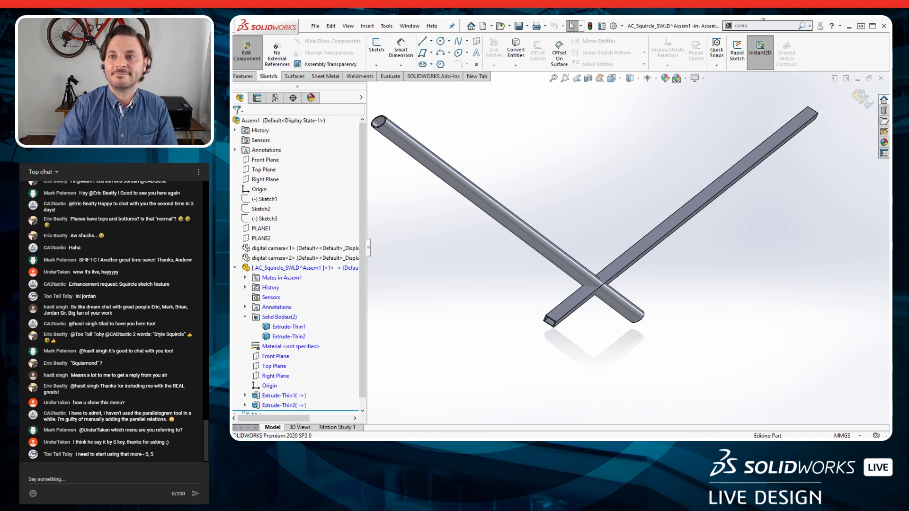
left_click(758, 25)
type("co")
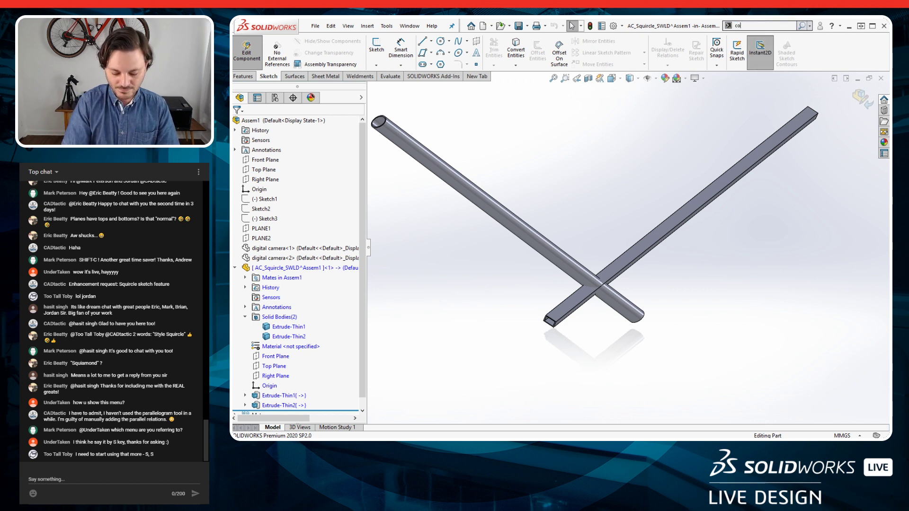
type("mb")
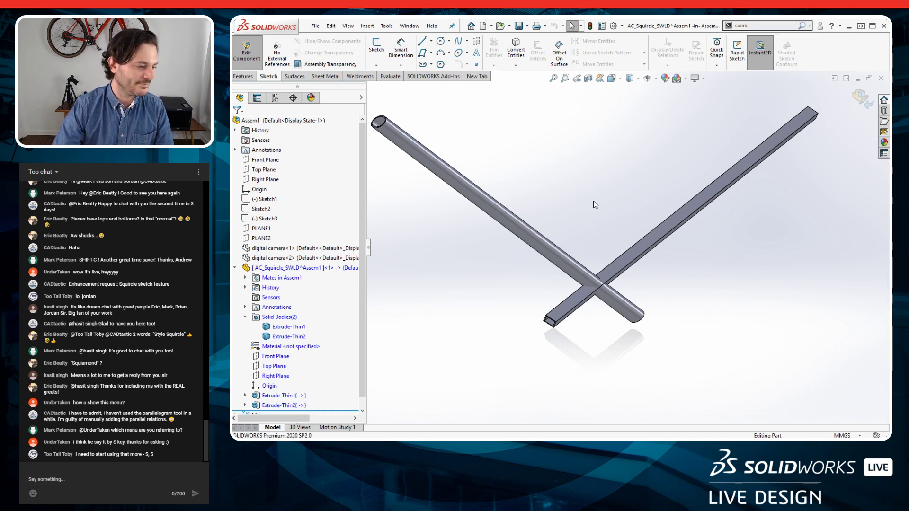
middle_click_drag(592, 201, 600, 209)
scroll(584, 199, "up", 1)
scroll(583, 199, "down", 2)
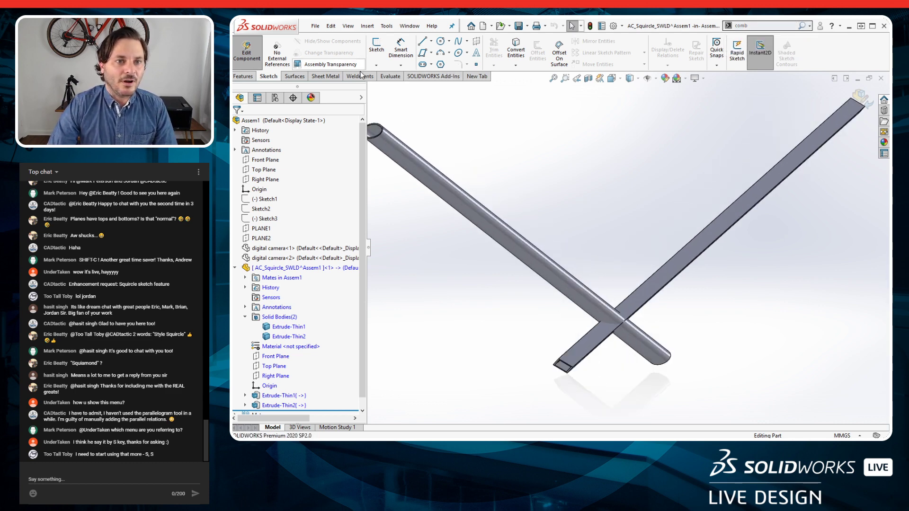
- Find the Combine feature among the part's feature commands and open its definition
left_click(387, 26)
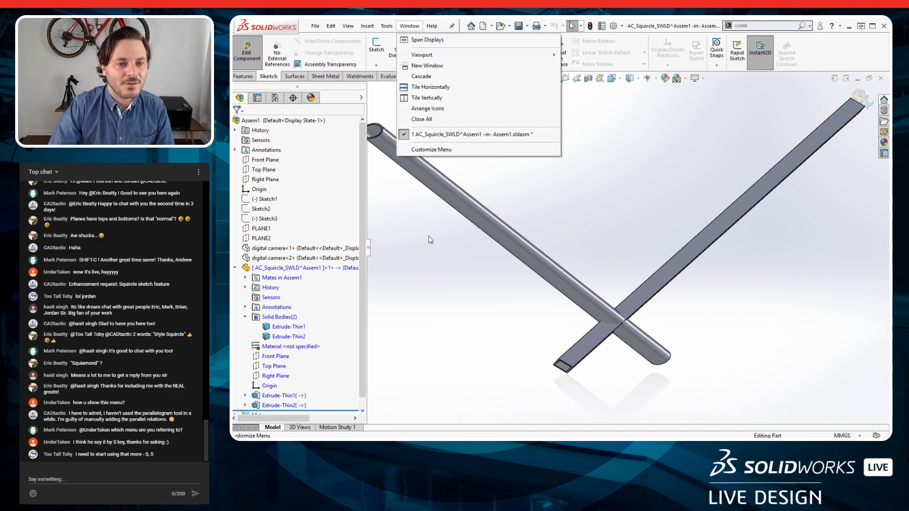
mouse_move(415, 200)
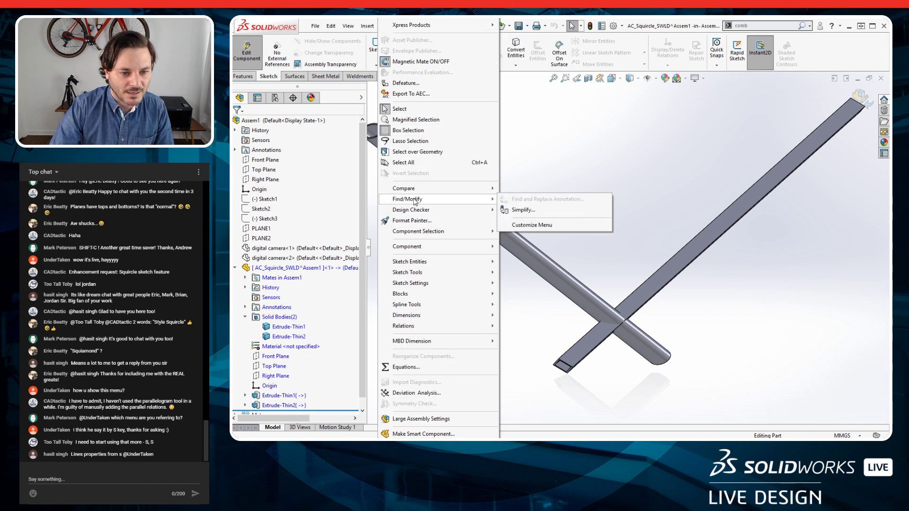
left_click(386, 26)
left_click(367, 26)
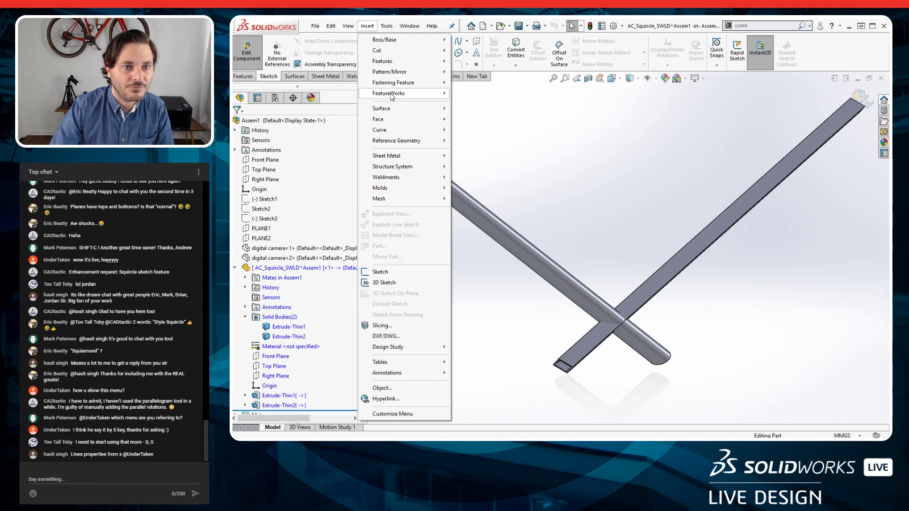
mouse_move(391, 84)
mouse_move(392, 64)
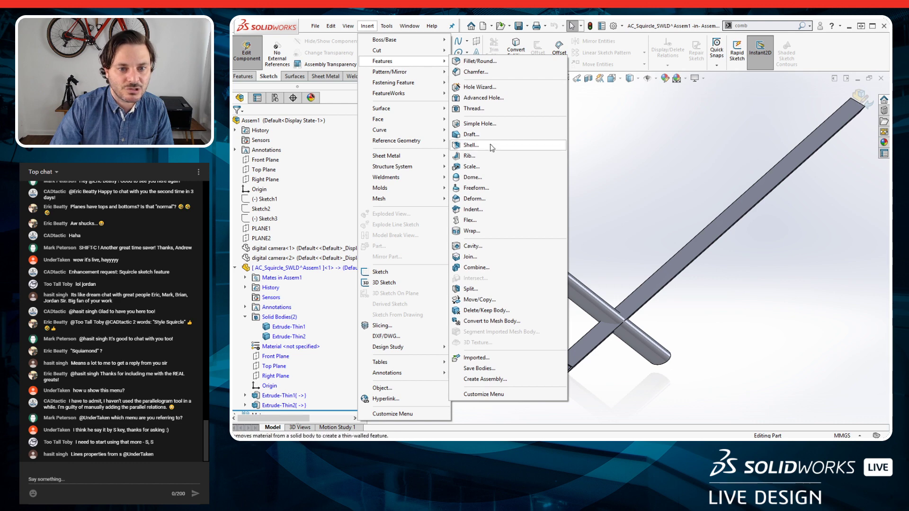
left_click(475, 268)
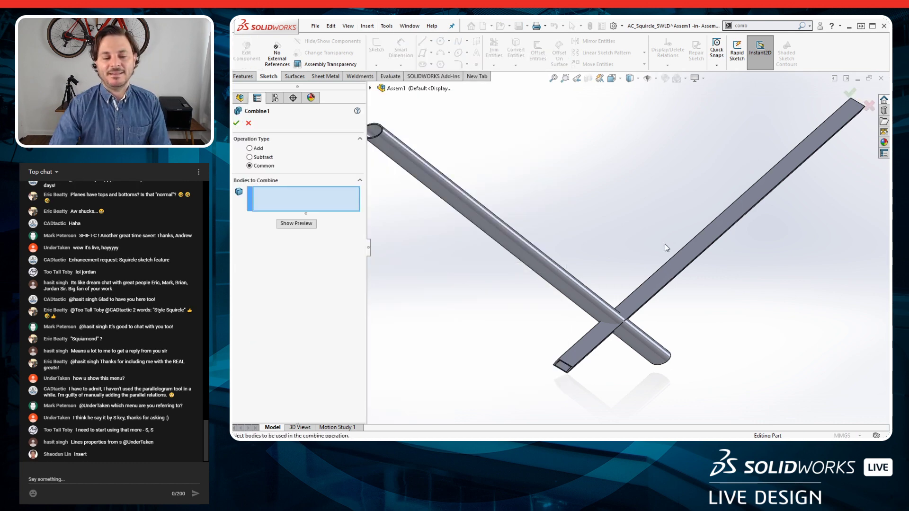
- Combine the two crossing tube bodies with the Common operation so only their shared volume is kept
middle_click_drag(692, 274, 666, 208)
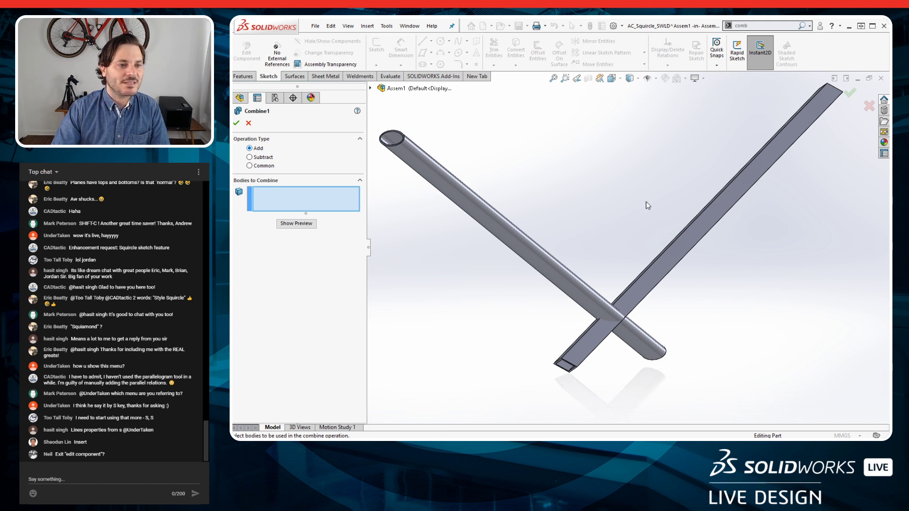
scroll(699, 263, "up", 1)
middle_click_drag(699, 263, 710, 258)
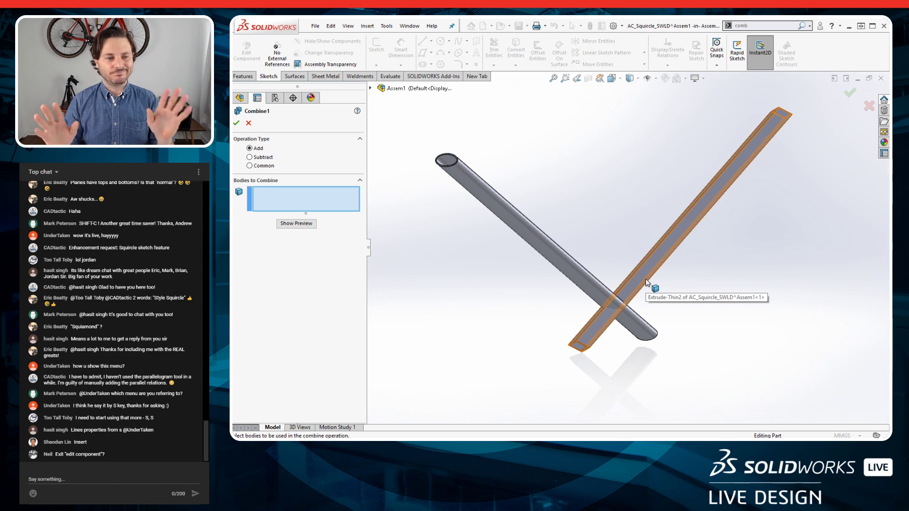
left_click(262, 158)
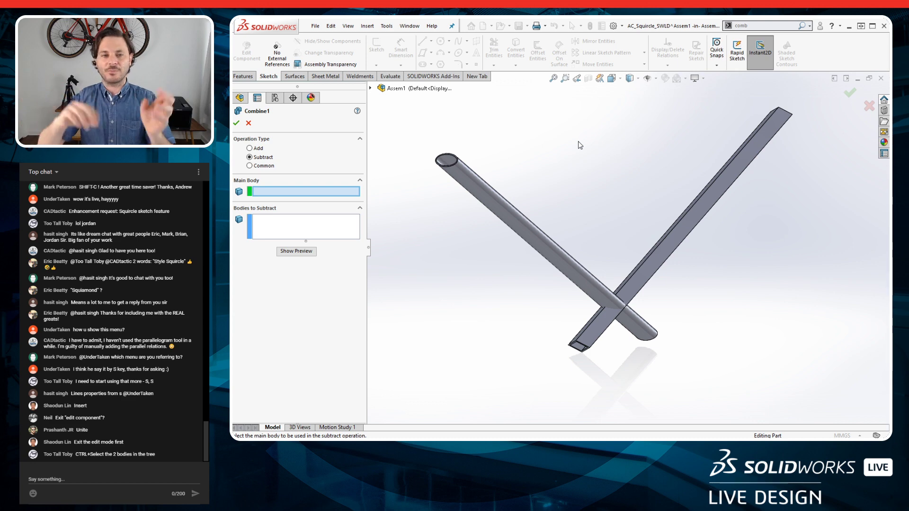
left_click(260, 167)
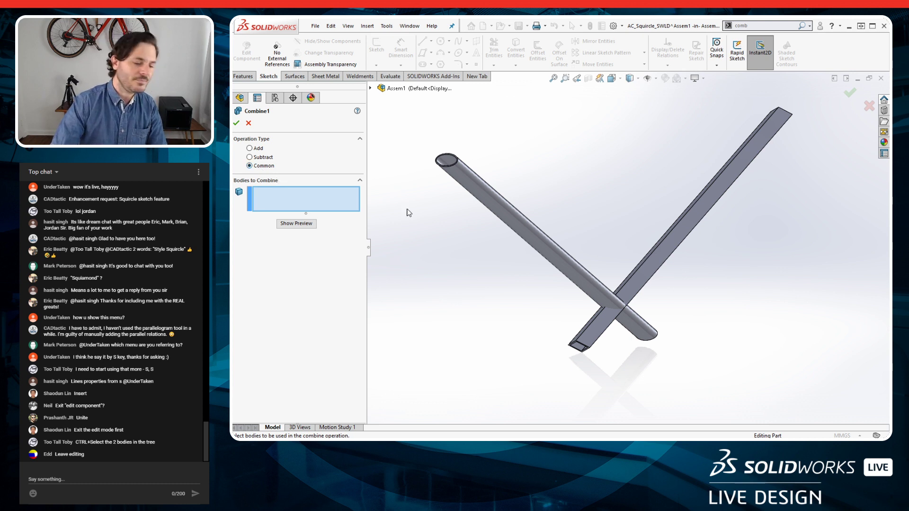
left_click(532, 235)
left_click(650, 266)
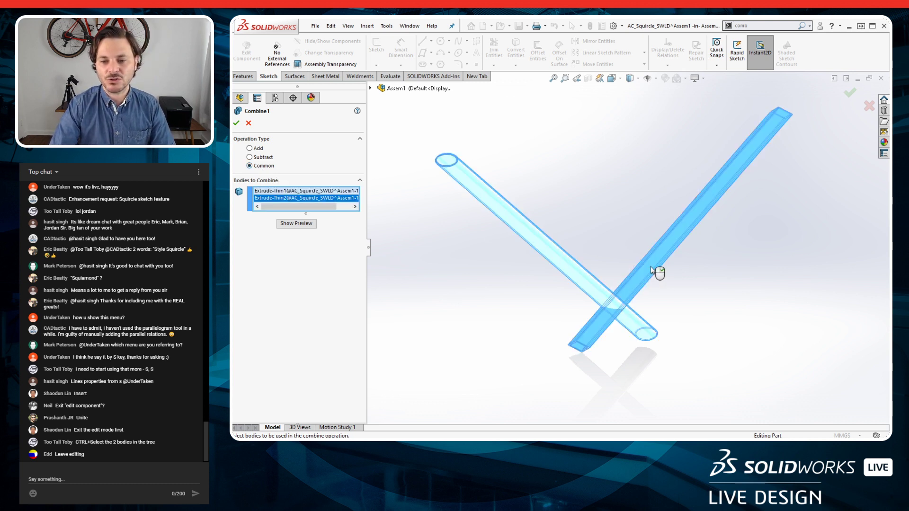
mouse_move(650, 266)
middle_mouse_down()
mouse_move(634, 264)
mouse_move(643, 270)
middle_mouse_up()
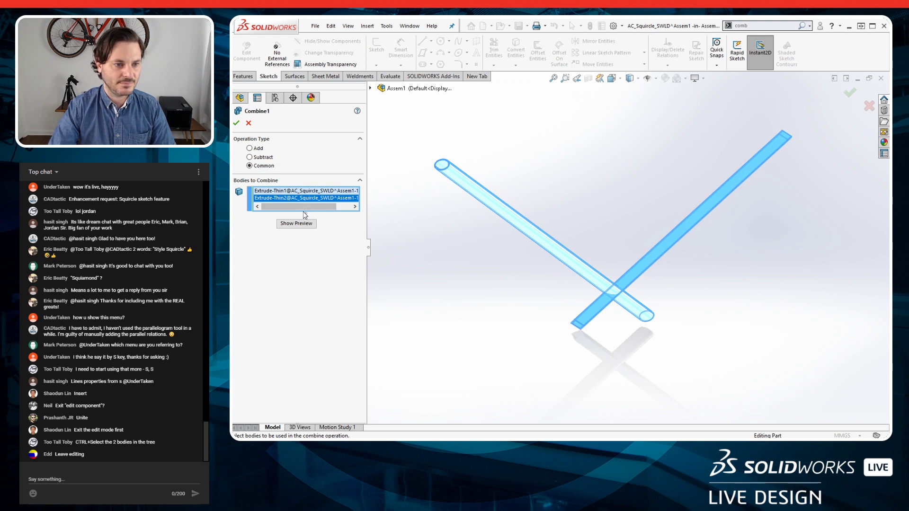
left_click(236, 123)
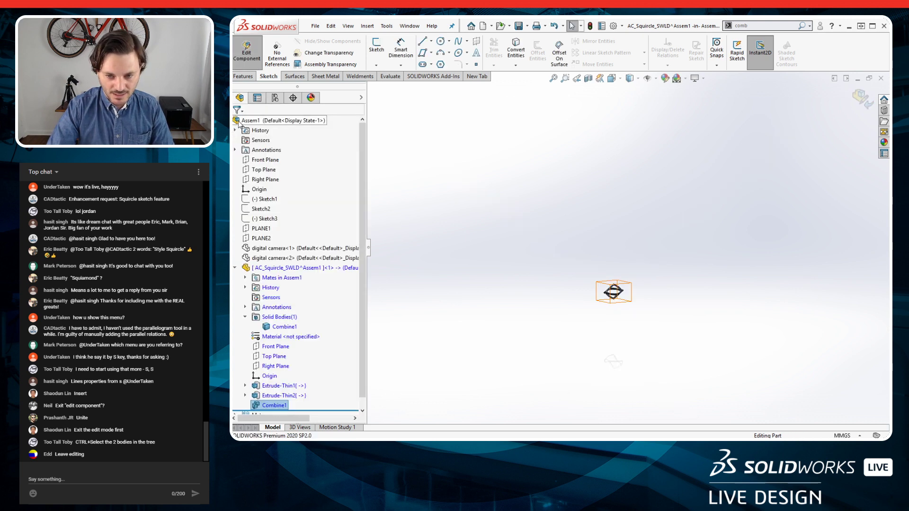
- Examine the combined body up close from several angles and square to PLANE2
scroll(615, 303, "down", 3)
middle_click_drag(588, 326, 617, 272)
scroll(608, 273, "down", 3)
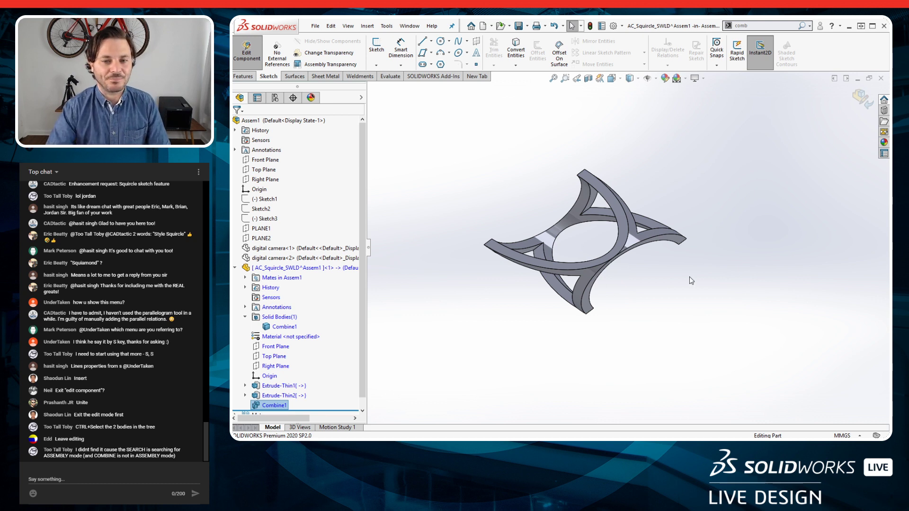
middle_click_drag(688, 282, 710, 273)
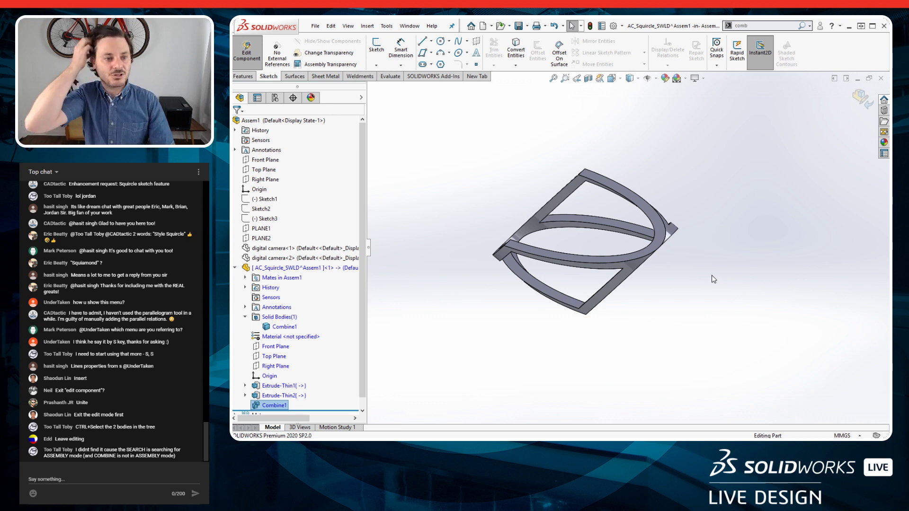
left_click(266, 239)
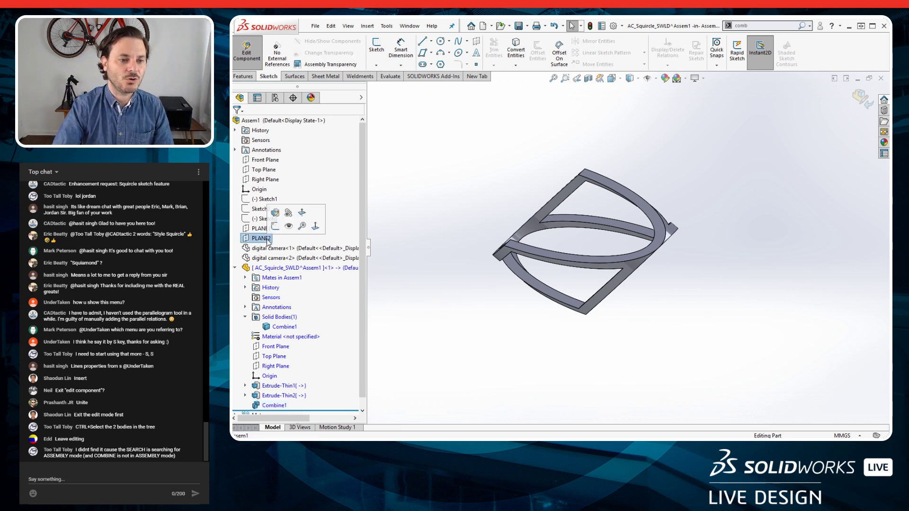
left_click(316, 227)
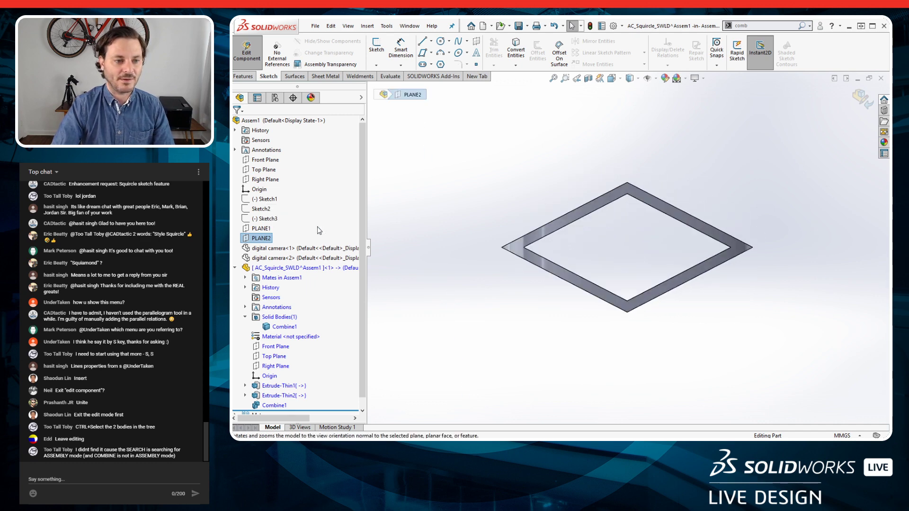
- View the combined body square to PLANE1 and hide that plane
left_click(263, 229)
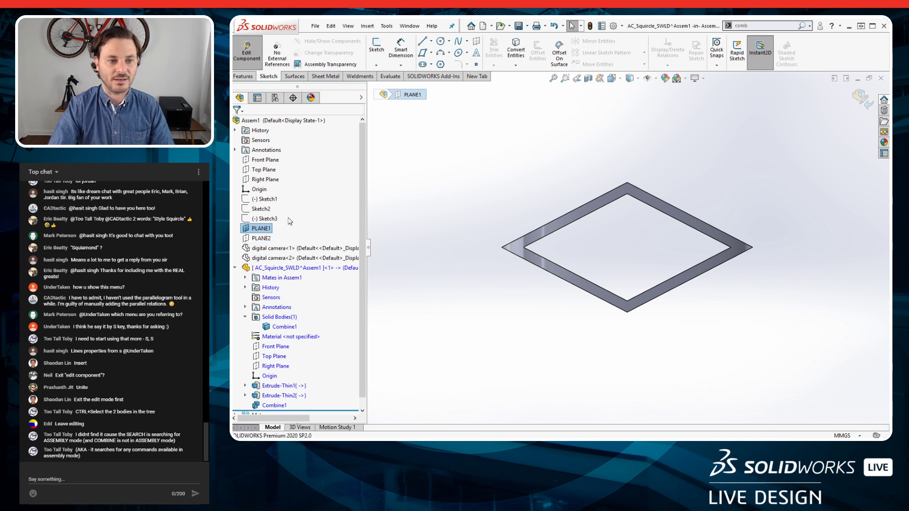
left_click(261, 228)
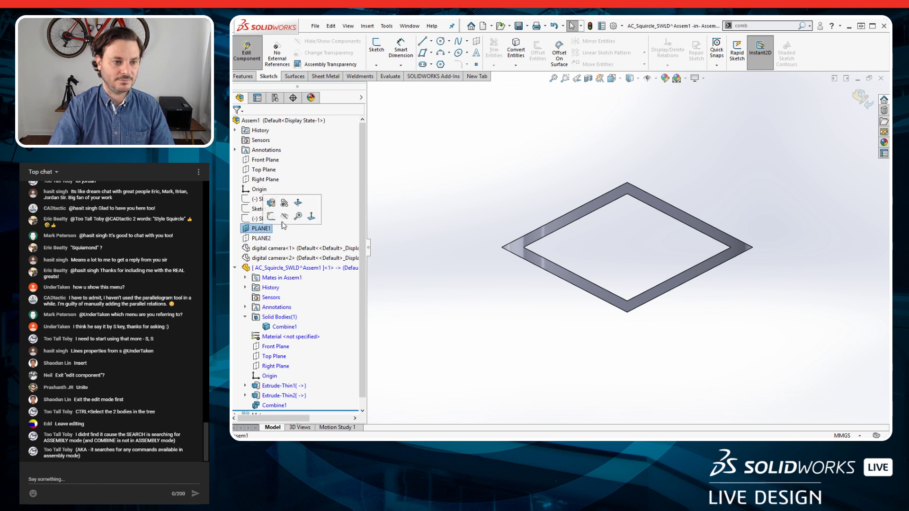
left_click(249, 230)
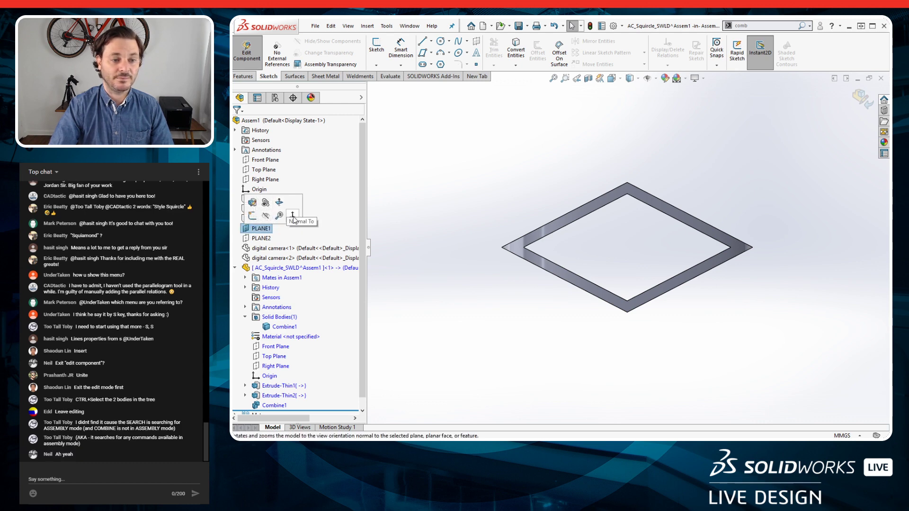
left_click(293, 217)
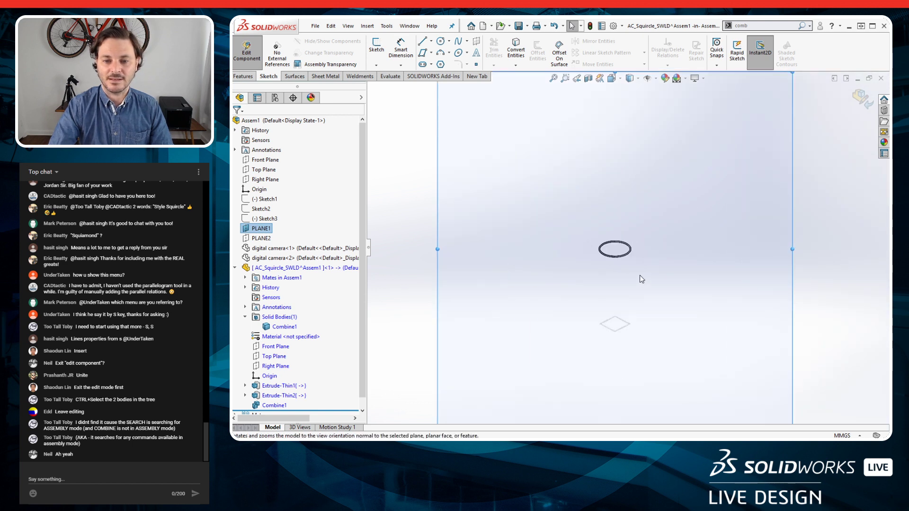
left_click(269, 229)
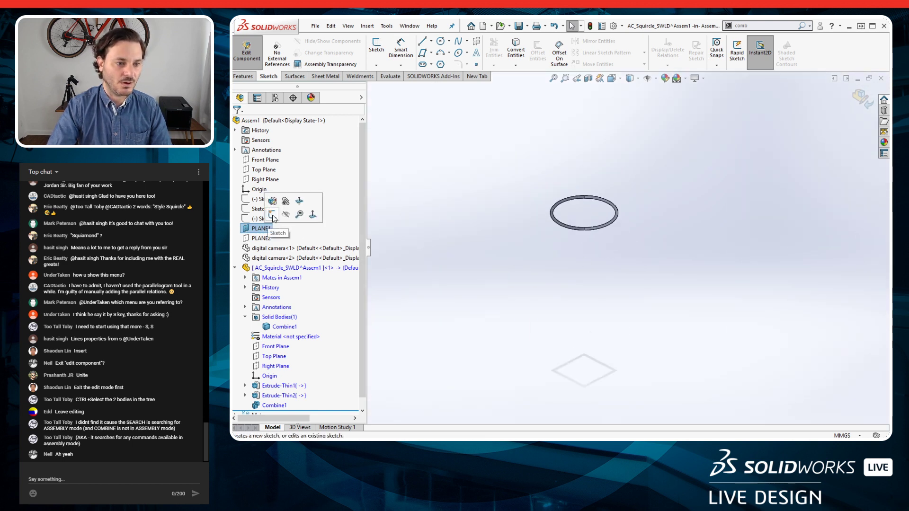
left_click(287, 217)
scroll(568, 182, "down", 4)
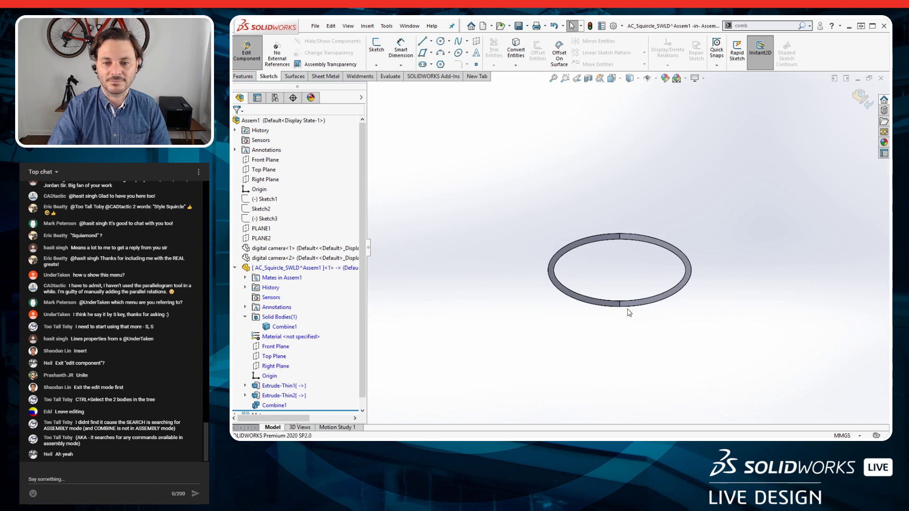
scroll(629, 312, "down", 1)
- View the combined body square to PLANE2 again and examine its shape from oblique angles
left_click(269, 239)
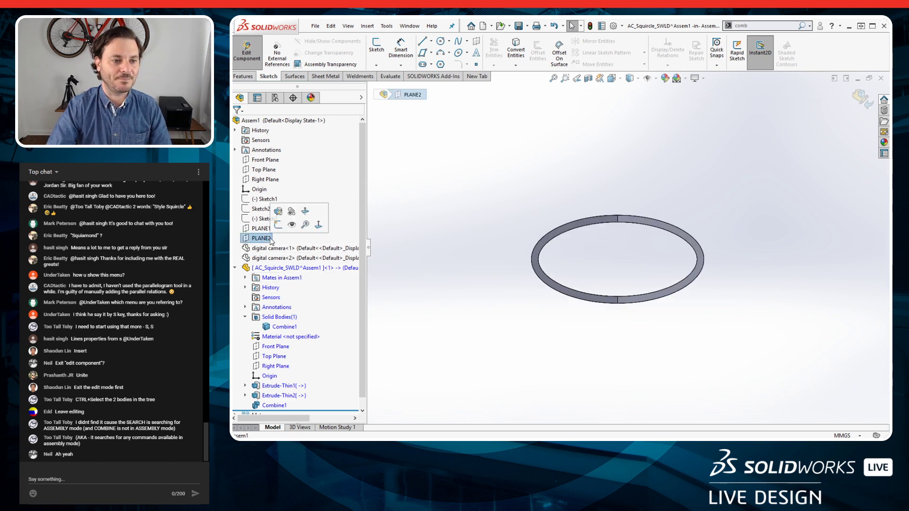
left_click(318, 226)
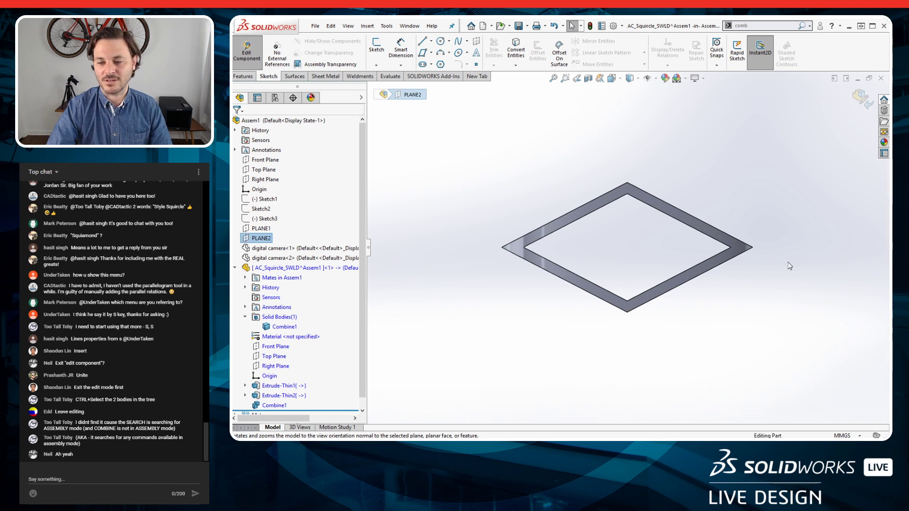
mouse_move(790, 266)
middle_mouse_down()
mouse_move(628, 260)
mouse_move(797, 245)
mouse_move(792, 259)
middle_mouse_up()
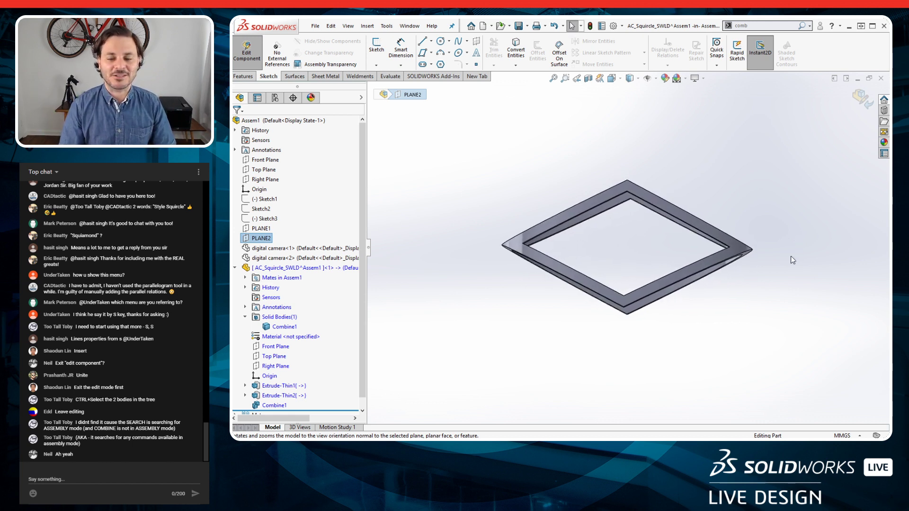
middle_click_drag(784, 290, 731, 284)
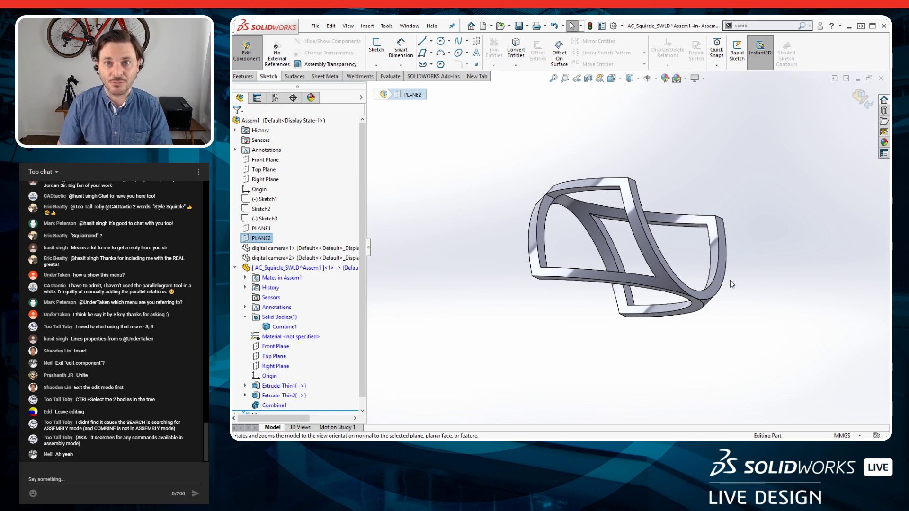
middle_click_drag(727, 298, 690, 269)
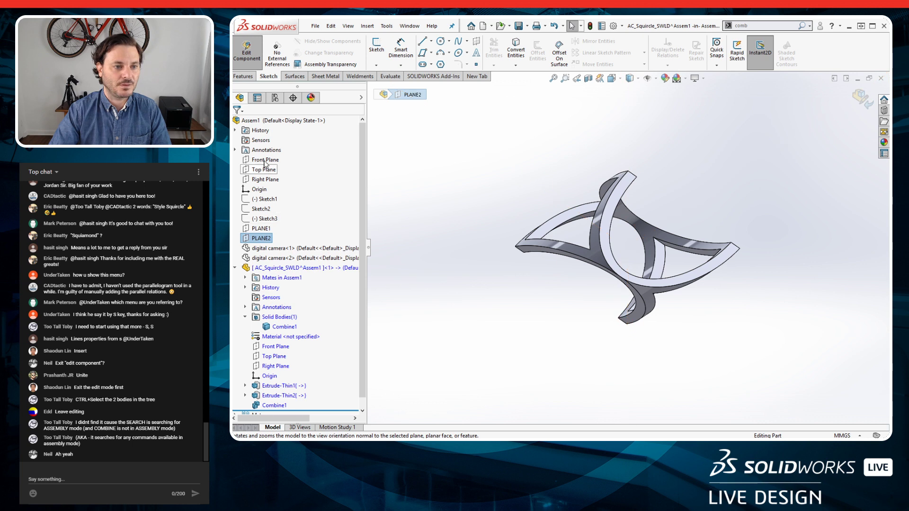
- Start a sketch on the assembly's Front Plane and convert the two curved edges forming an S through the body's centre
key("z")
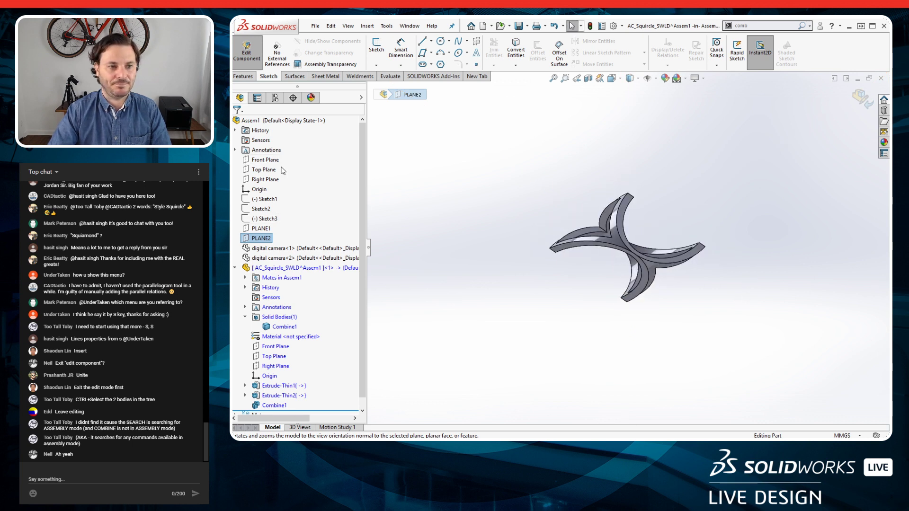
right_click(270, 161)
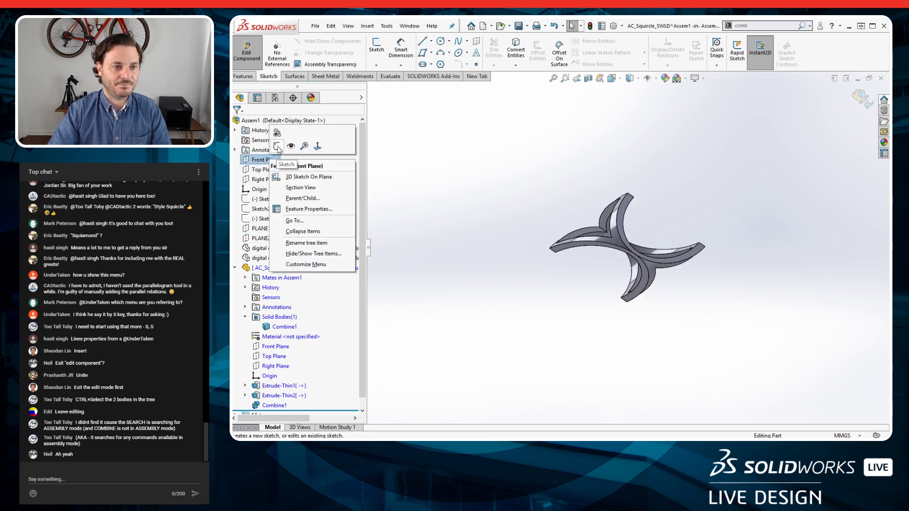
left_click(277, 145)
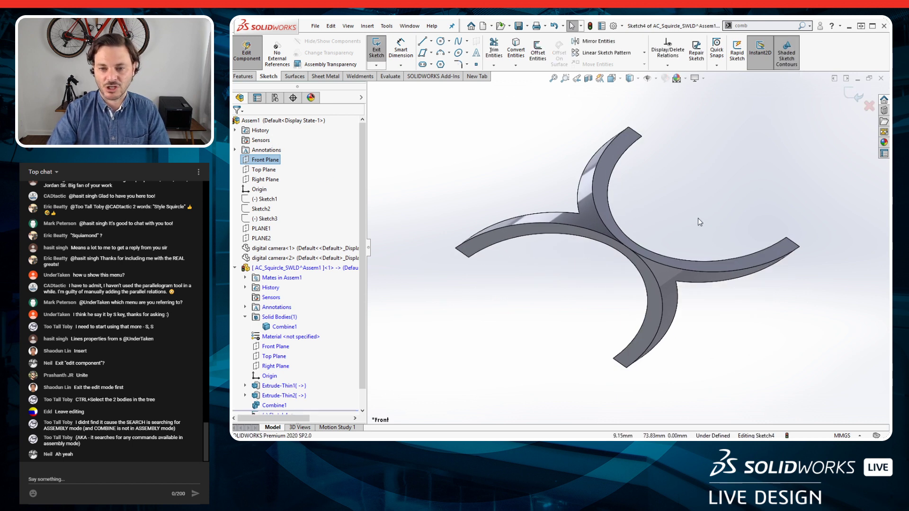
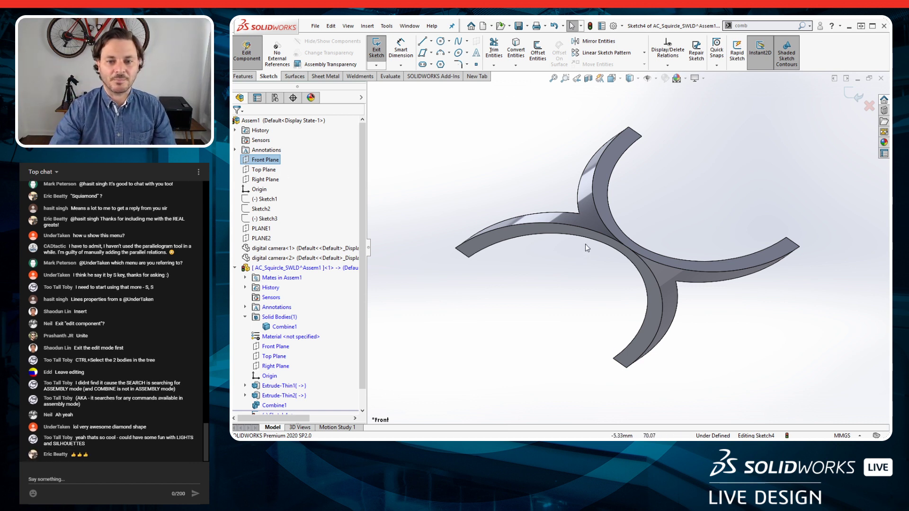
left_click(509, 52)
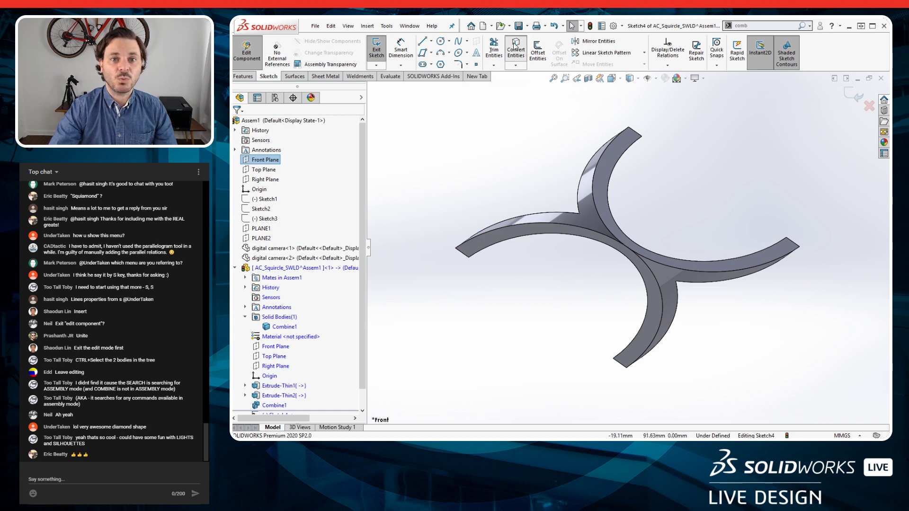
left_click(567, 229)
left_click(681, 270)
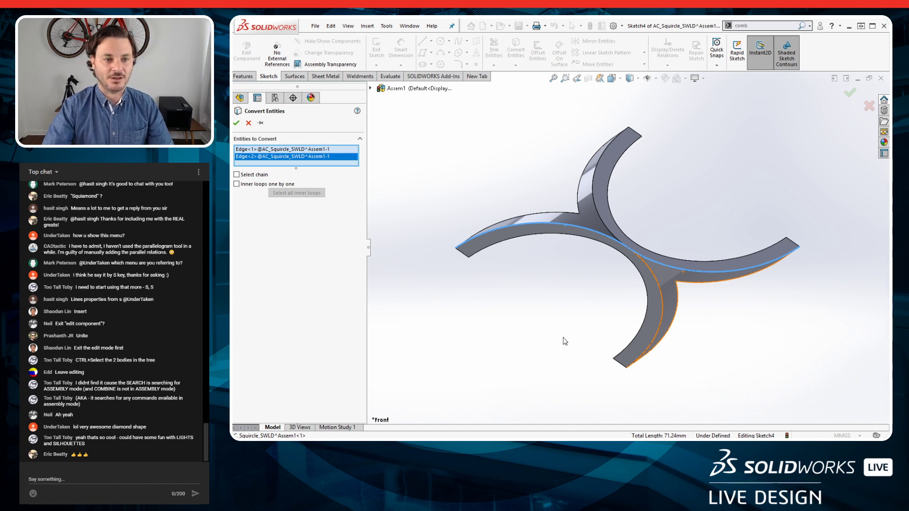
left_click(236, 124)
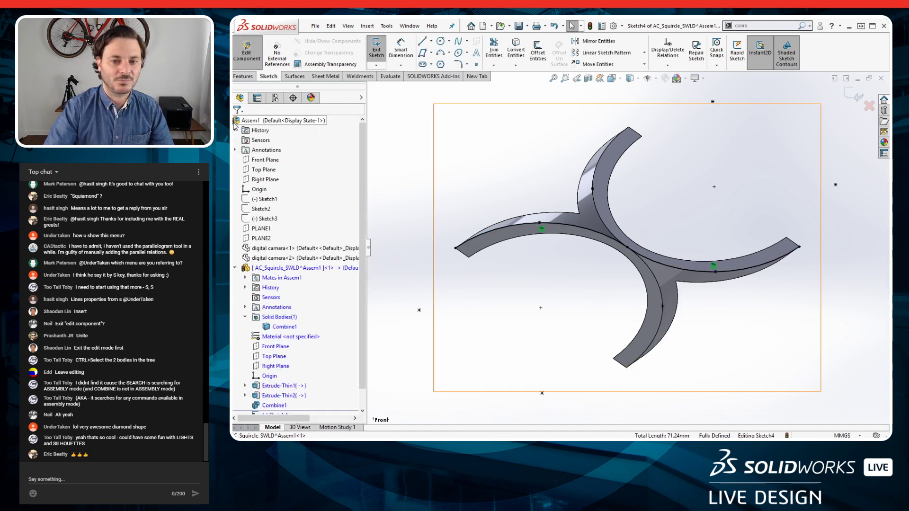
middle_click_drag(688, 196, 743, 244)
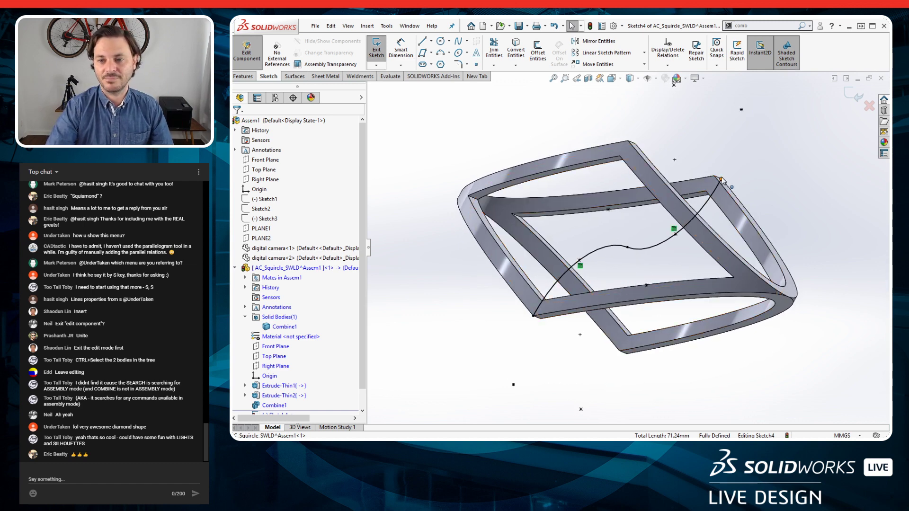
- Stretch both ends of the converted S-curve outward beyond the corners of the combined body
middle_click_drag(595, 246, 634, 228)
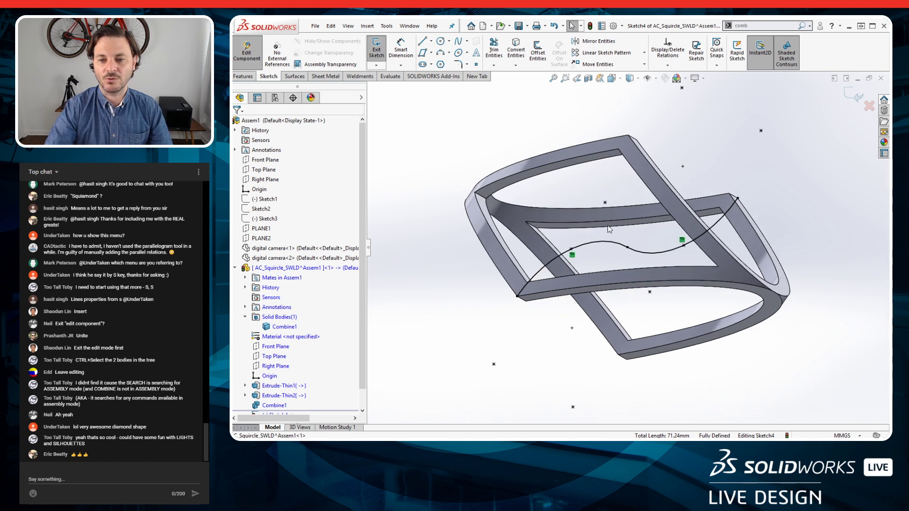
left_click(738, 199)
left_click_drag(737, 200, 754, 170)
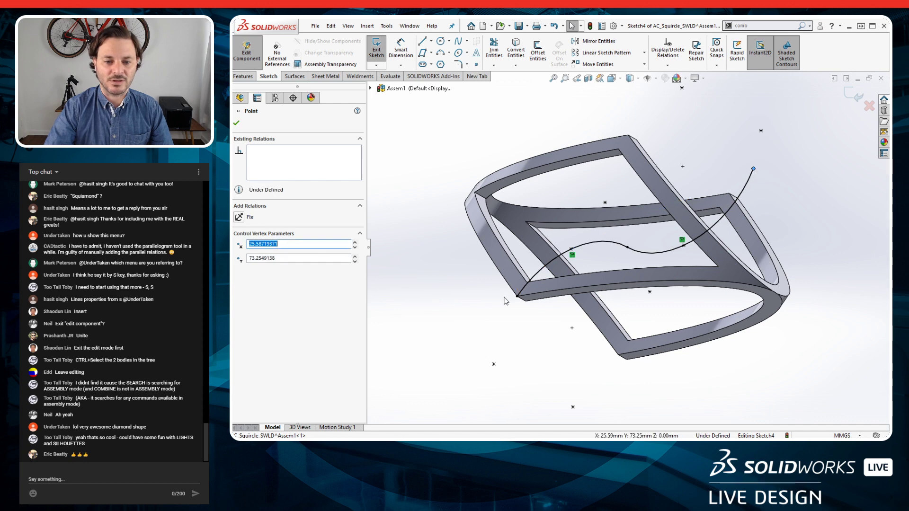
left_click_drag(517, 297, 502, 326)
middle_click_drag(671, 327, 637, 284)
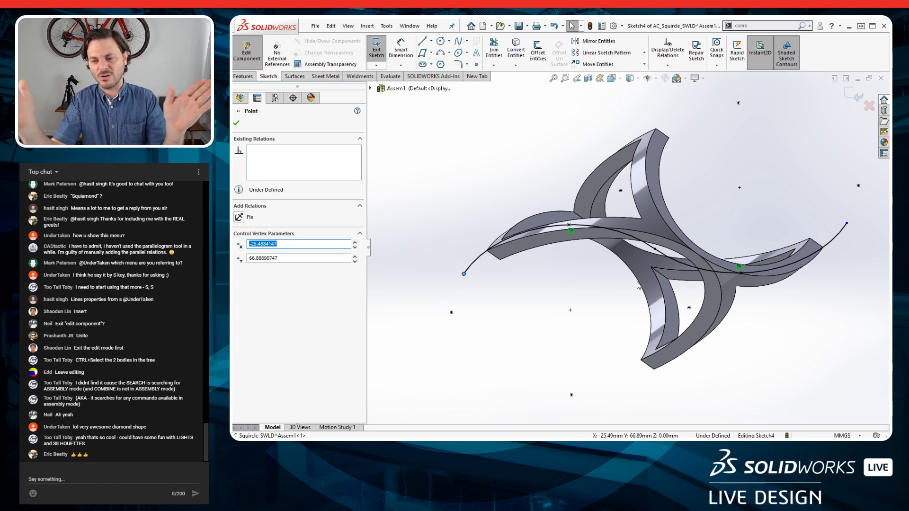
- Extrude the S-curve as a surface, mid plane, 63 mm wide, so it spans the whole combined body
left_click(296, 77)
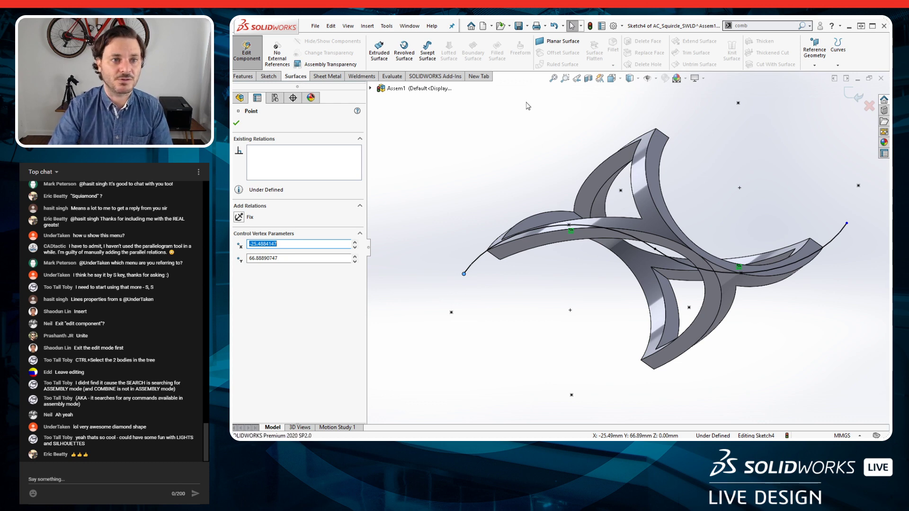
left_click(378, 51)
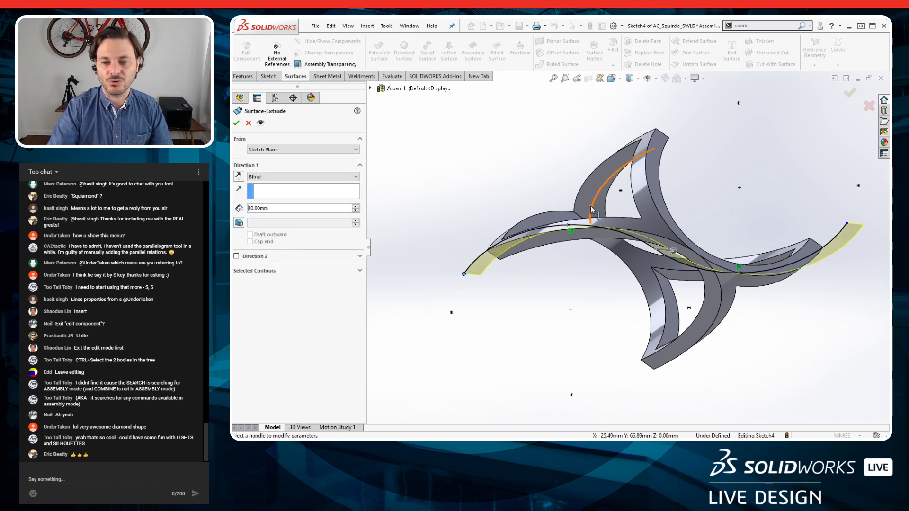
left_click(335, 178)
left_click(318, 226)
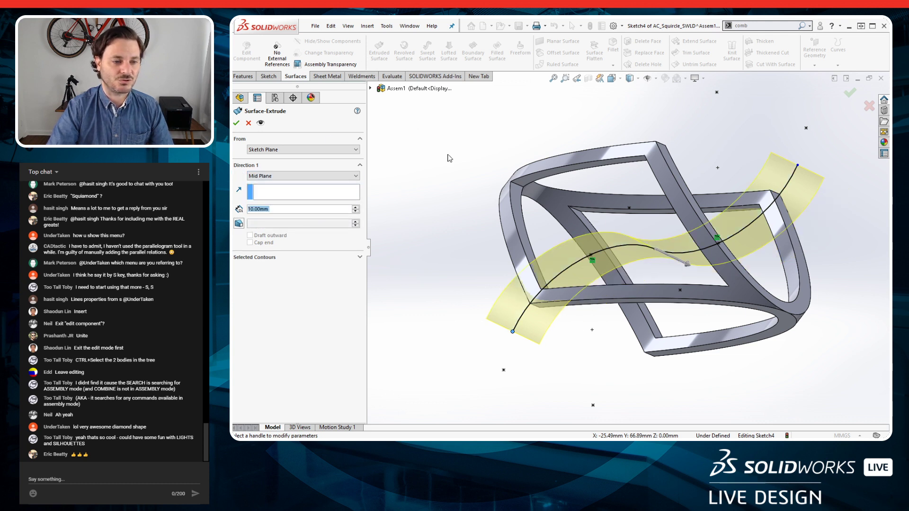
middle_click_drag(708, 271, 675, 257)
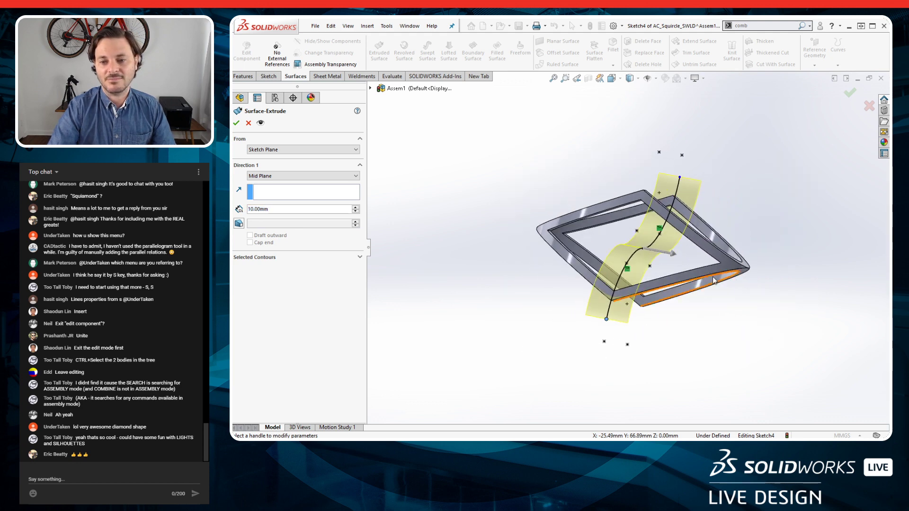
mouse_move(675, 257)
left_mouse_down()
mouse_move(774, 266)
mouse_move(777, 282)
left_mouse_up()
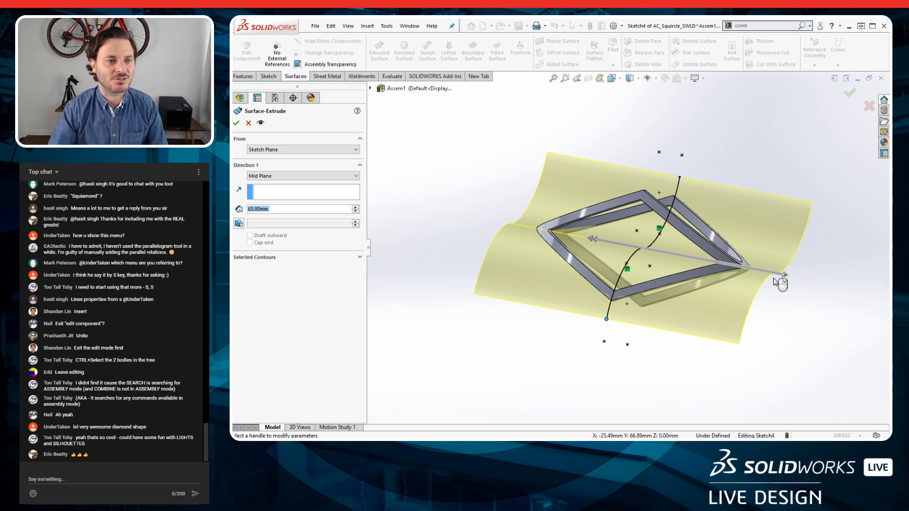
left_click(247, 123)
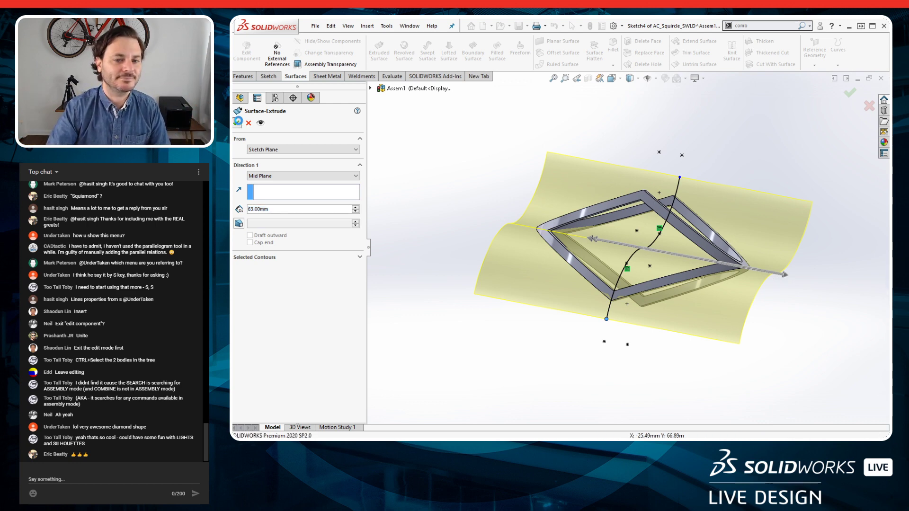
- Hide the extruded wavy surface body
middle_click_drag(646, 255, 605, 302)
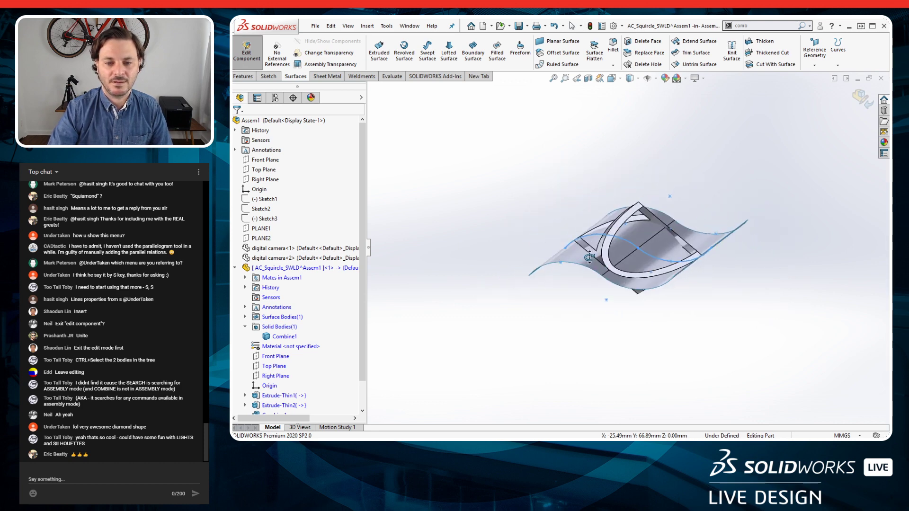
left_click(245, 316)
left_click(272, 326)
left_click(277, 312)
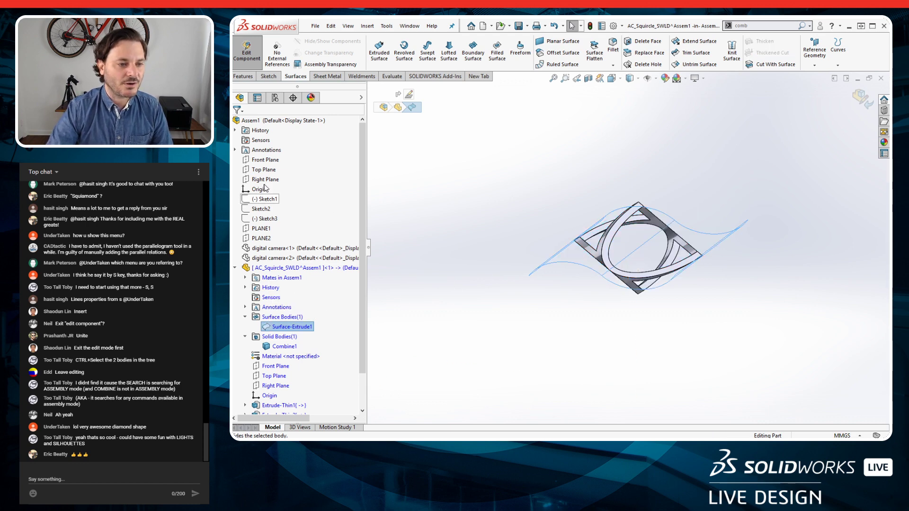
- Start a sketch on the assembly's Top Plane and convert the combined body's outer curved edges into a closed outline
left_click(264, 170)
left_click(269, 156)
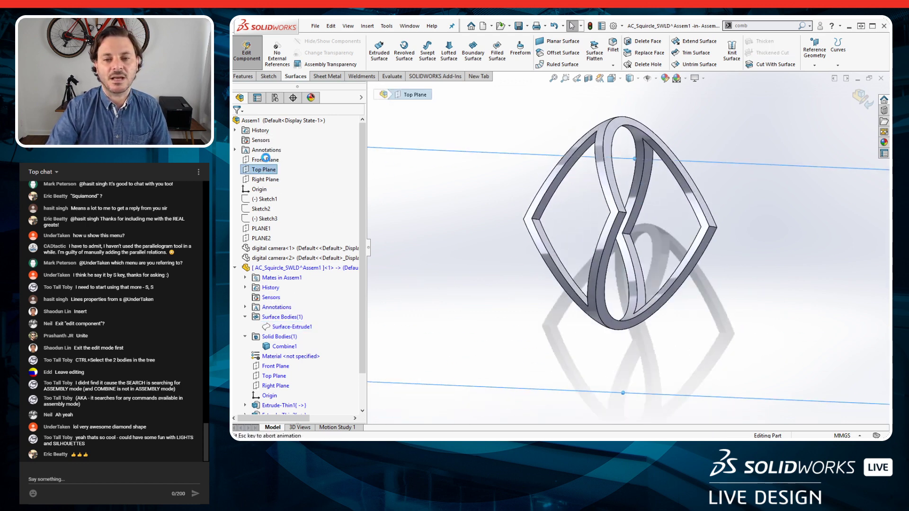
left_click(570, 176)
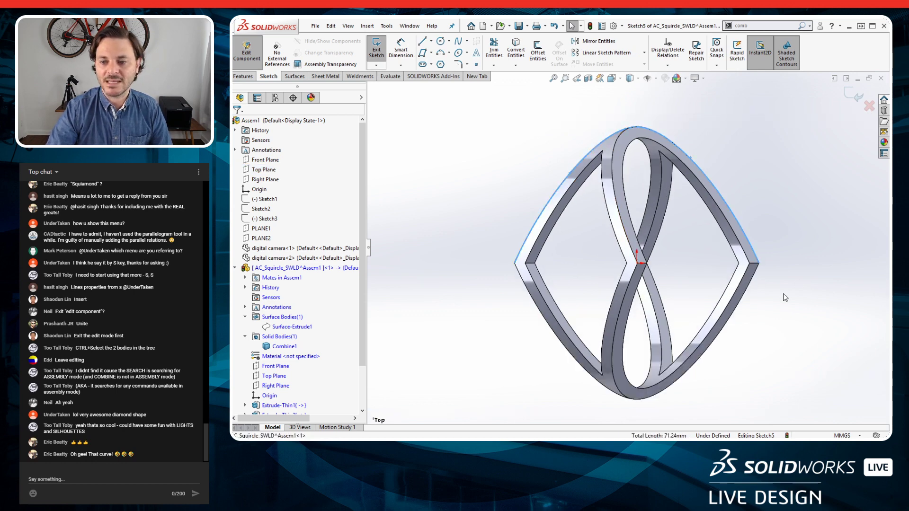
left_click(751, 293, "ctrl")
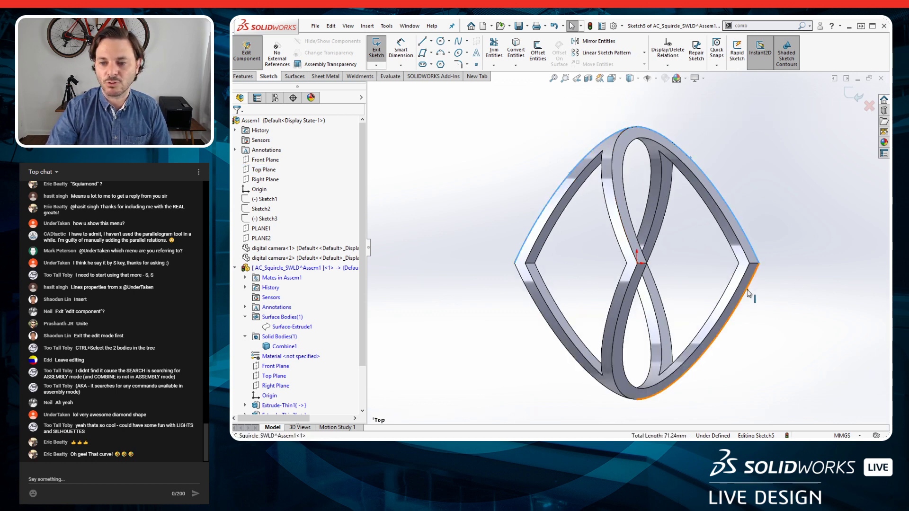
left_click(570, 355, "ctrl")
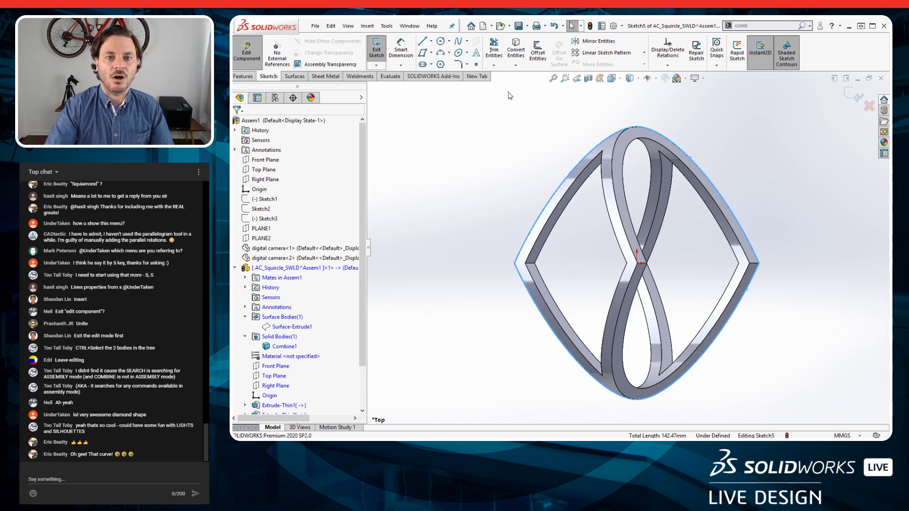
left_click(515, 50)
- Extrude the closed outline 112 mm through the combined body as an inward 2 mm thin feature, without merging the result
middle_click_drag(690, 252, 683, 260)
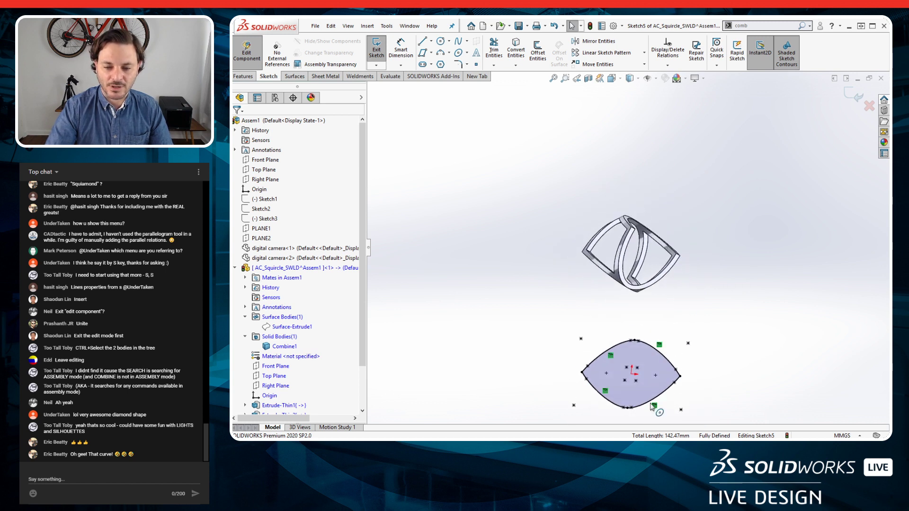
mouse_move(699, 408)
middle_mouse_down("ctrl")
mouse_move(681, 298)
mouse_move(690, 296)
mouse_move(658, 306)
middle_mouse_up("ctrl")
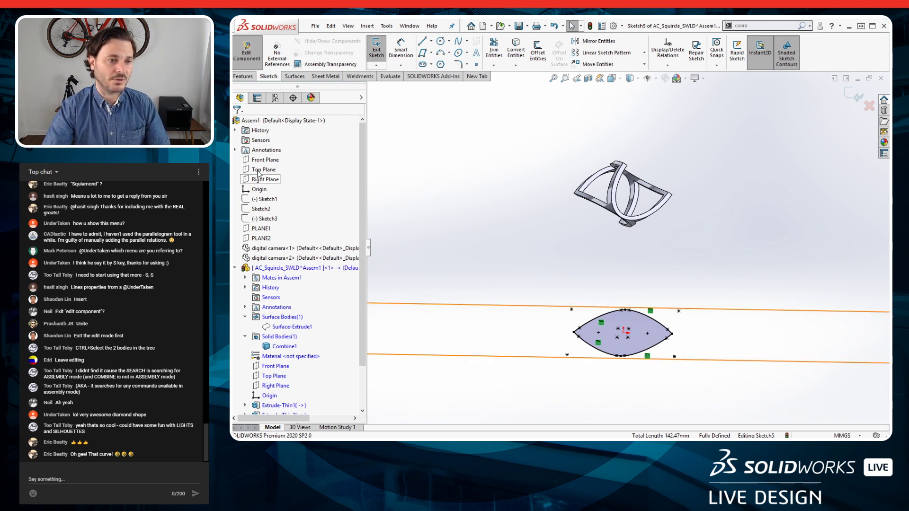
middle_click_drag(669, 375, 690, 372)
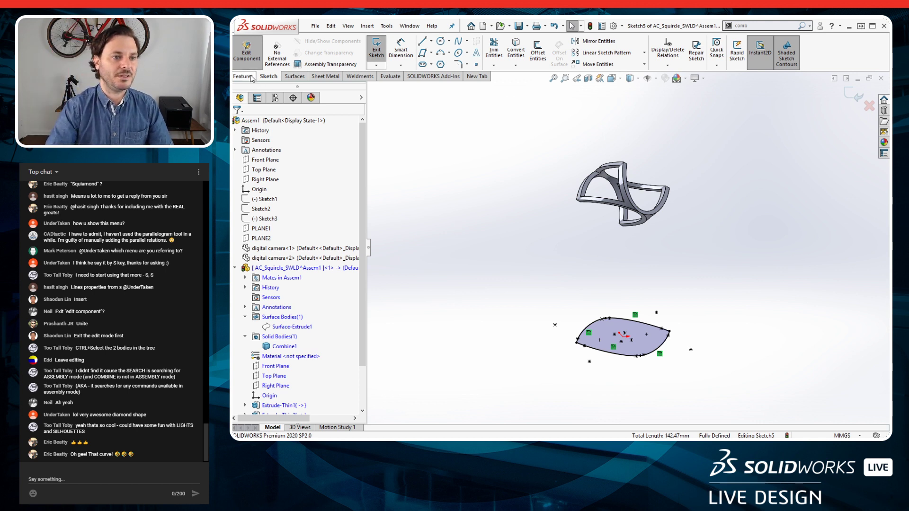
key("s")
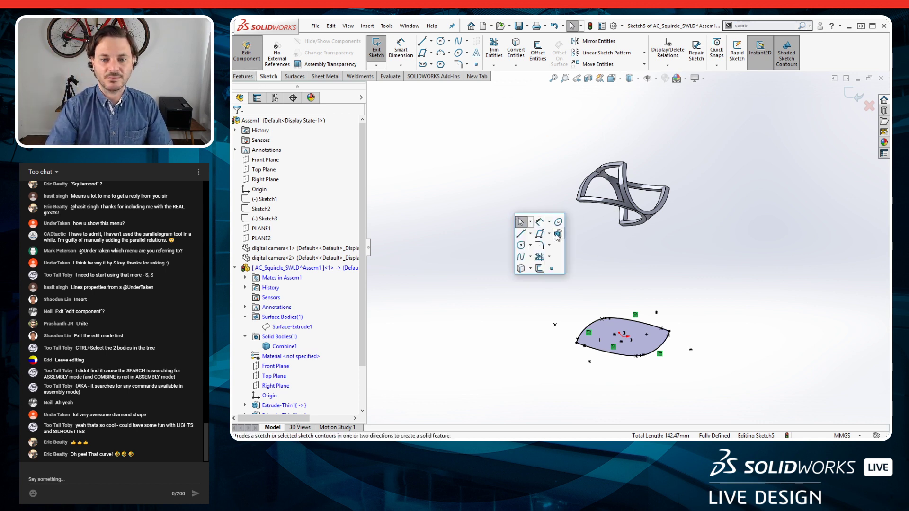
left_click(541, 223)
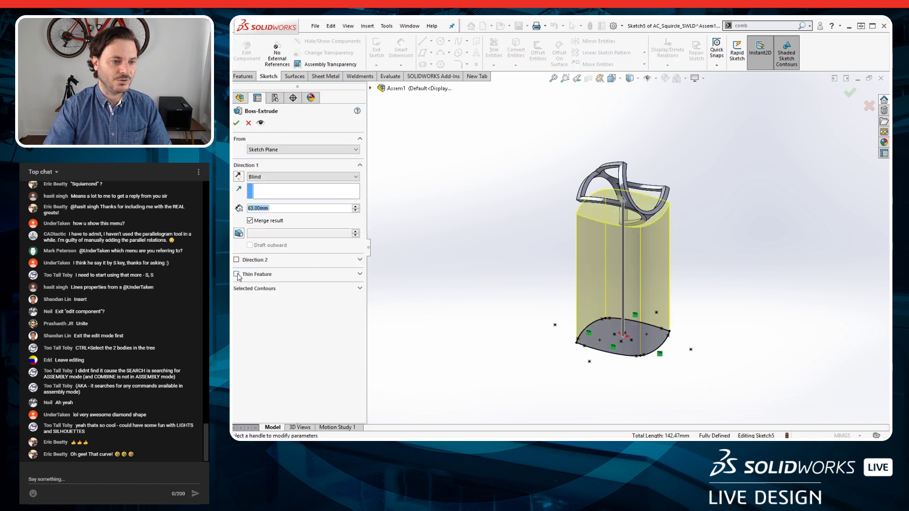
left_click(236, 274)
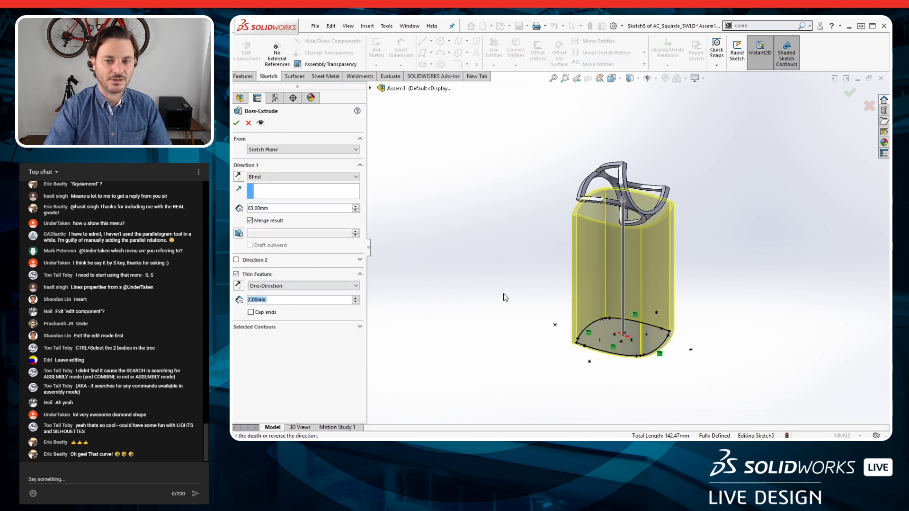
left_click(241, 288)
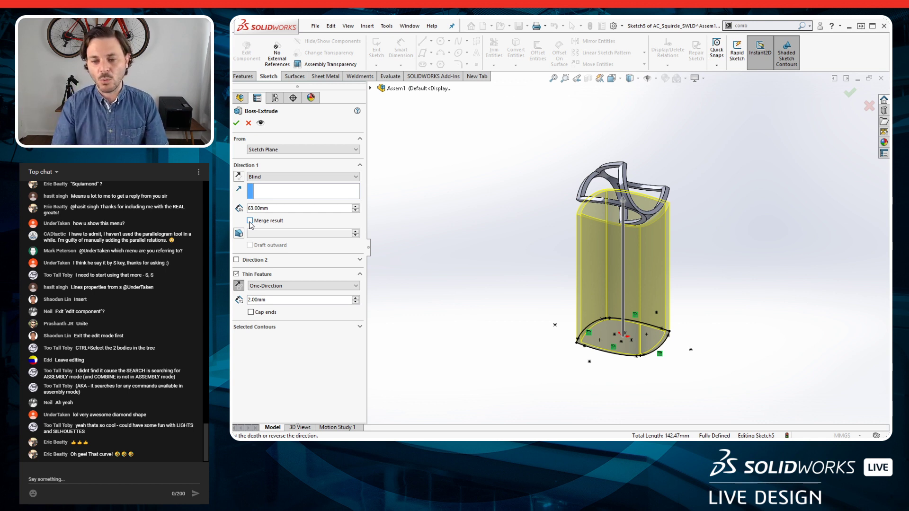
middle_click_drag(670, 362, 653, 195)
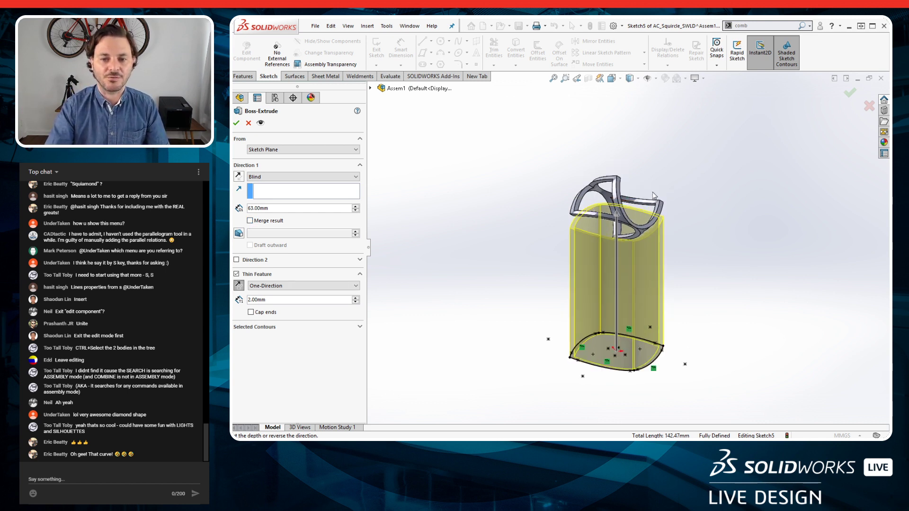
middle_click_drag(653, 231, 612, 214, "ctrl")
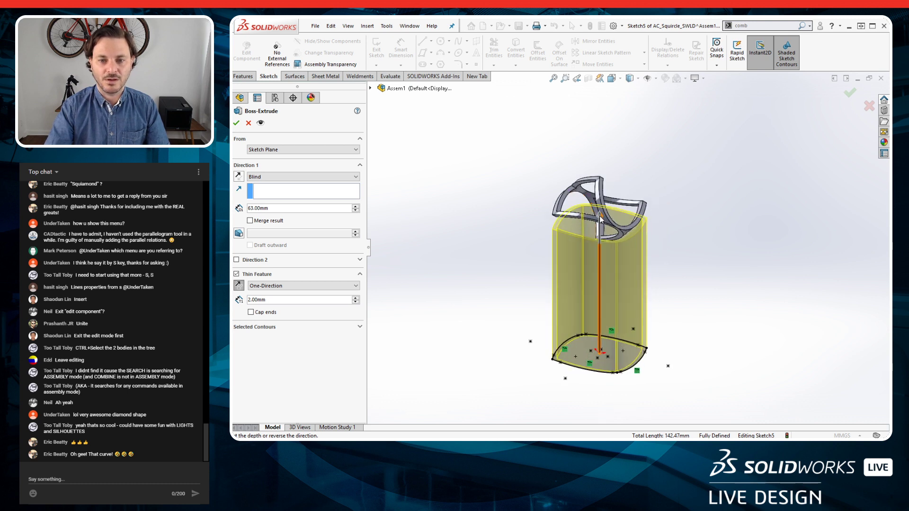
left_click_drag(600, 219, 599, 106)
mouse_move(599, 107)
middle_mouse_down()
mouse_move(714, 233)
mouse_move(675, 191)
mouse_move(722, 205)
mouse_move(719, 223)
middle_mouse_up()
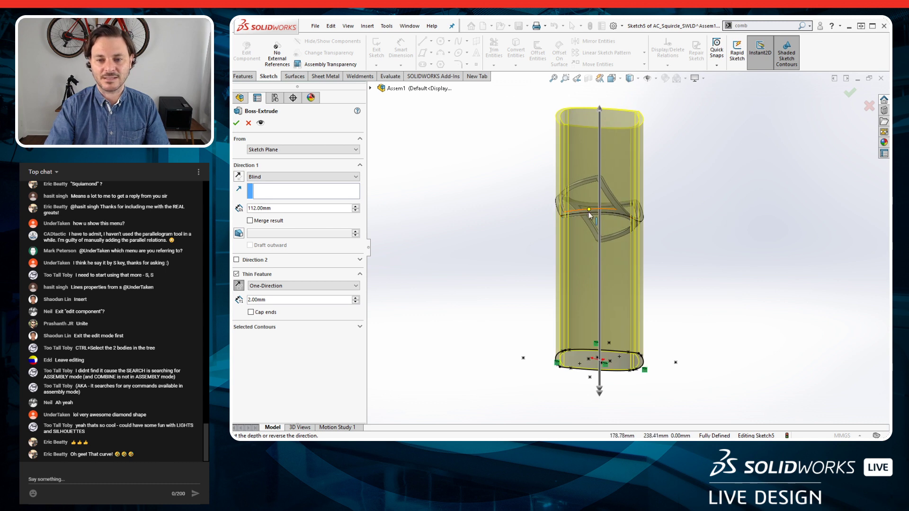
left_click(237, 123)
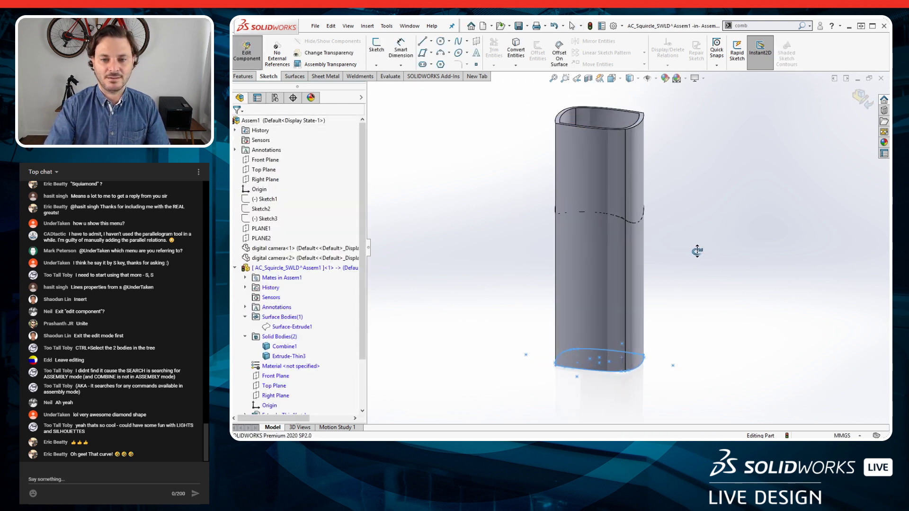
- Show the wavy surface body again and hide the combined body
left_click(271, 328)
left_click(281, 347, "ctrl")
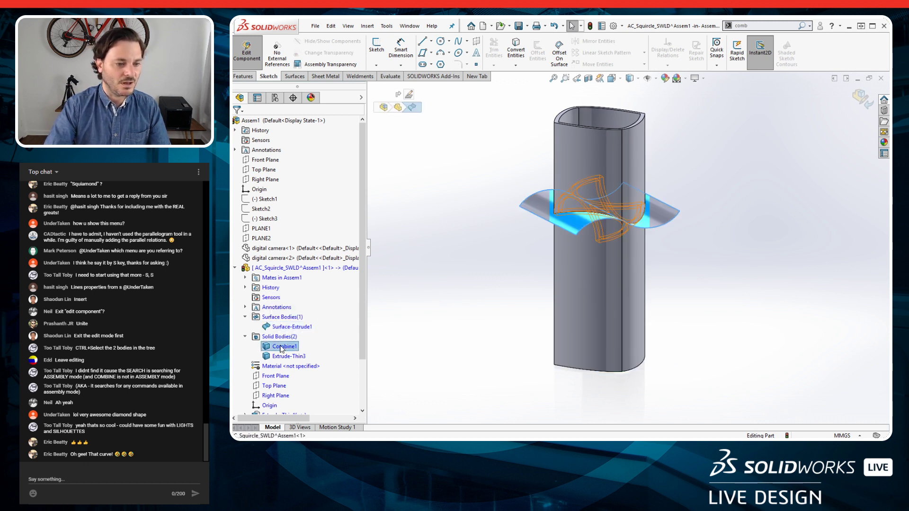
left_click(281, 348)
left_click(290, 334)
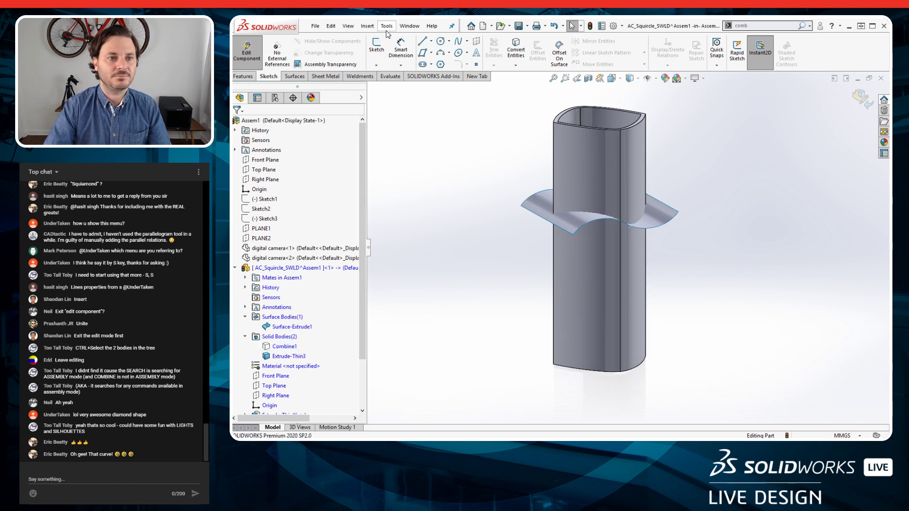
- Cut the thin-walled tube body with the wavy surface, removing the portion above it and limiting the cut to that body
left_click(296, 76)
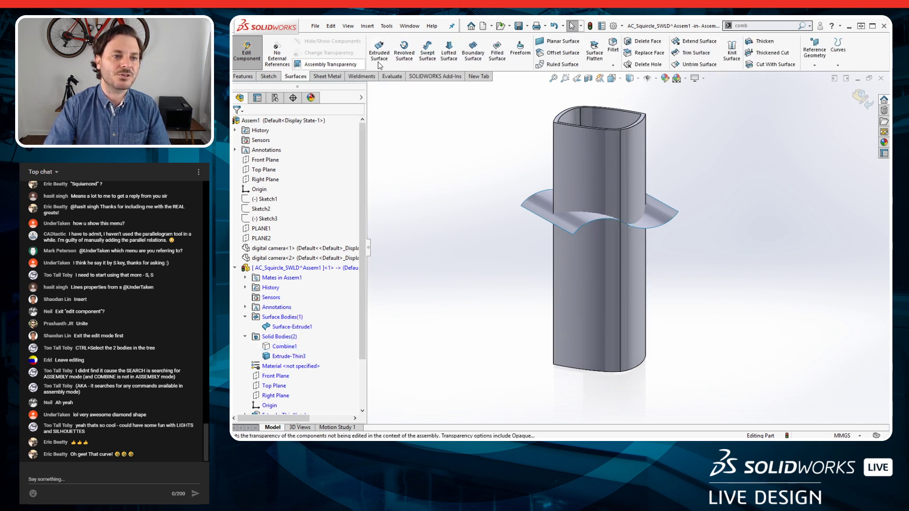
left_click(769, 68)
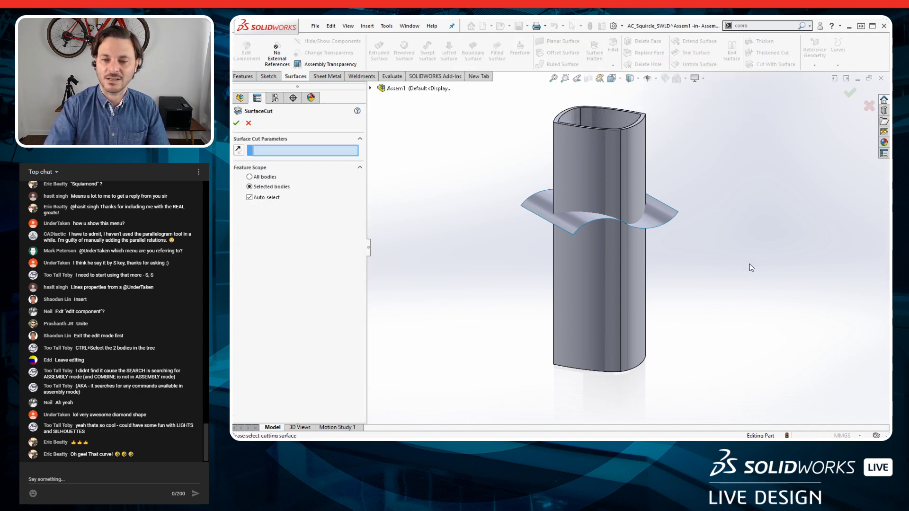
middle_click_drag(752, 266, 736, 264)
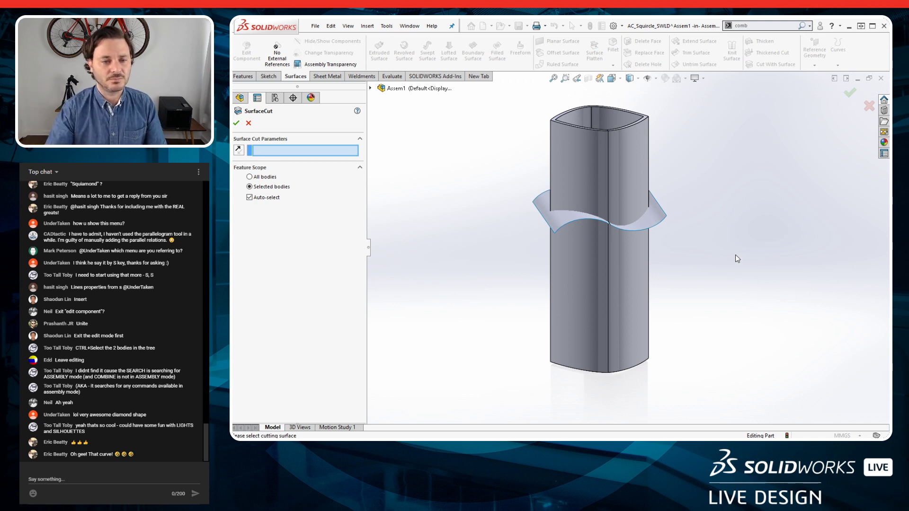
left_click(561, 221)
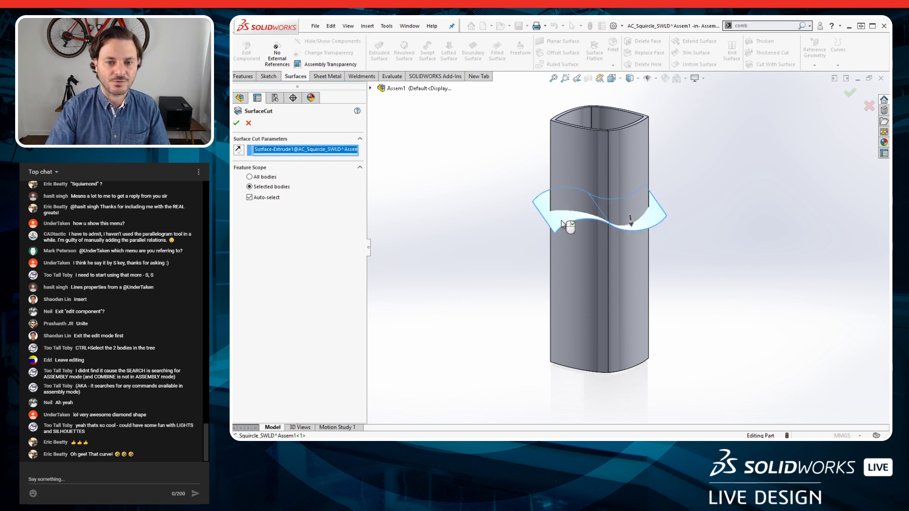
left_click(249, 197)
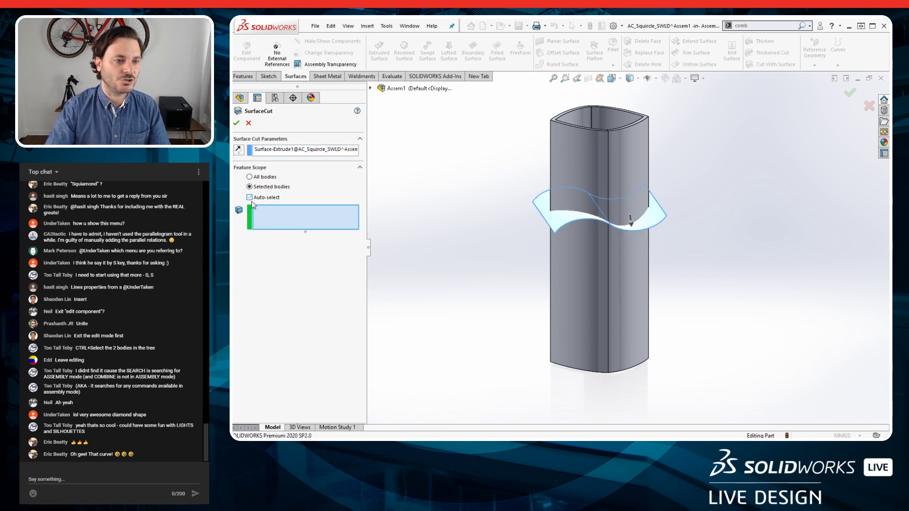
left_click(575, 172)
middle_click_drag(752, 217, 745, 184)
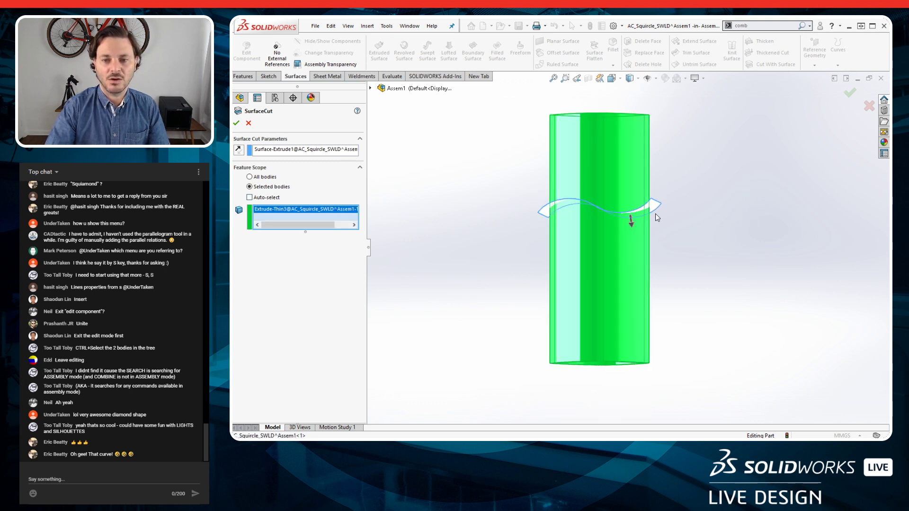
left_click(630, 223)
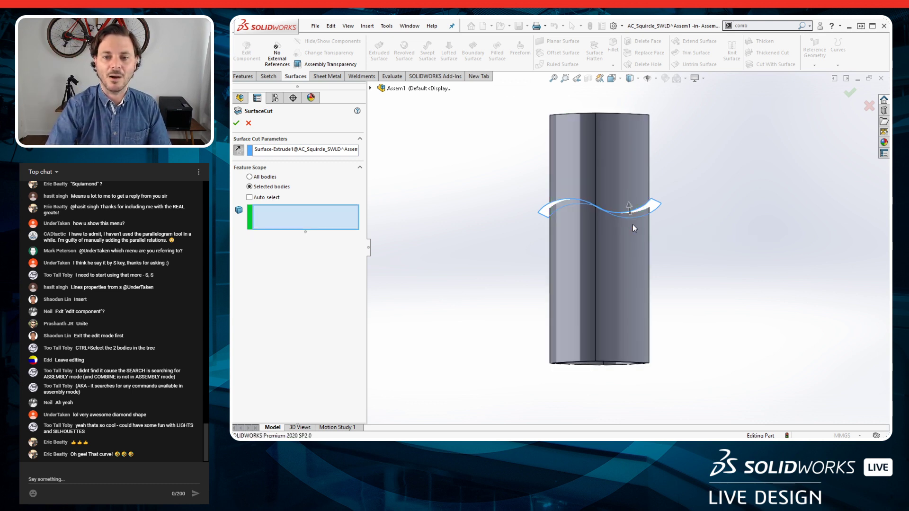
left_click(582, 284)
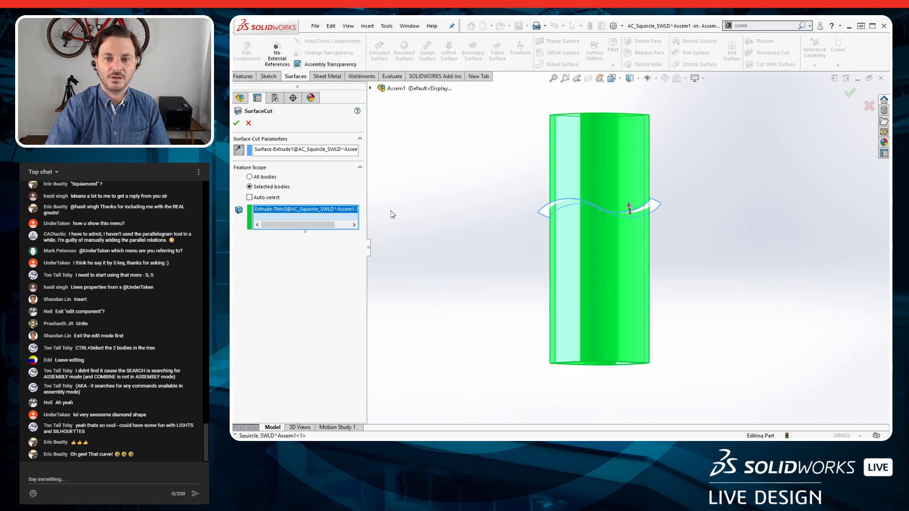
key("Return")
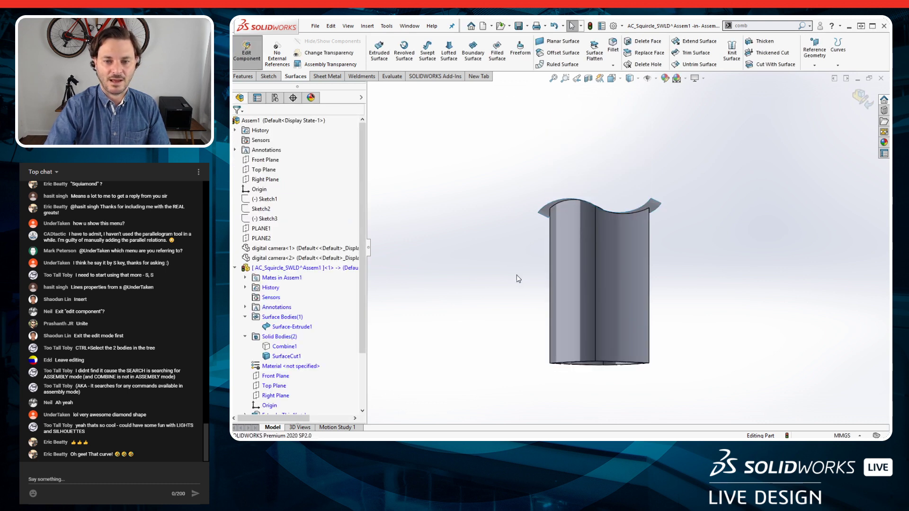
- Hide the wavy surface body and finish editing the tube component to return to the assembly
key("ctrl+7")
left_click(296, 326)
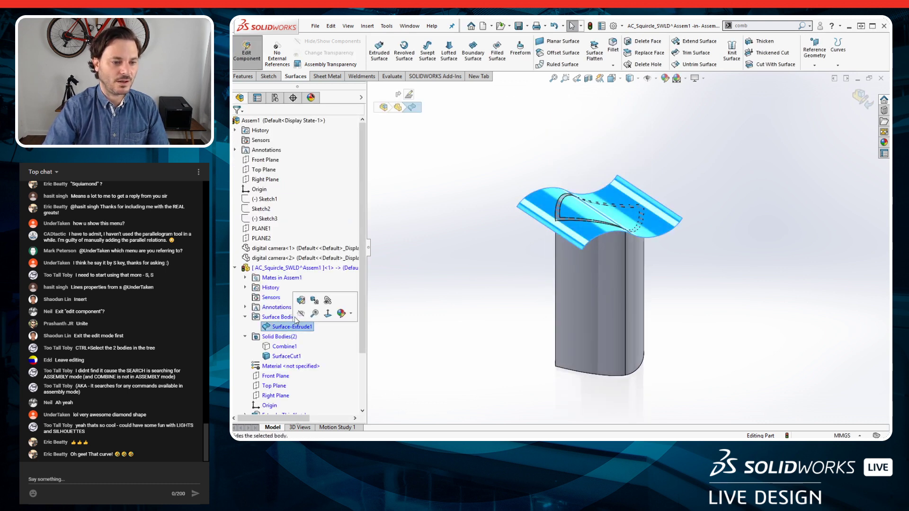
left_click(301, 309)
mouse_move(635, 286)
middle_mouse_down()
mouse_move(675, 266)
mouse_move(728, 286)
mouse_move(761, 270)
mouse_move(769, 295)
mouse_move(734, 327)
mouse_move(708, 333)
mouse_move(708, 351)
mouse_move(802, 335)
mouse_move(665, 342)
mouse_move(814, 341)
mouse_move(645, 345)
middle_mouse_up()
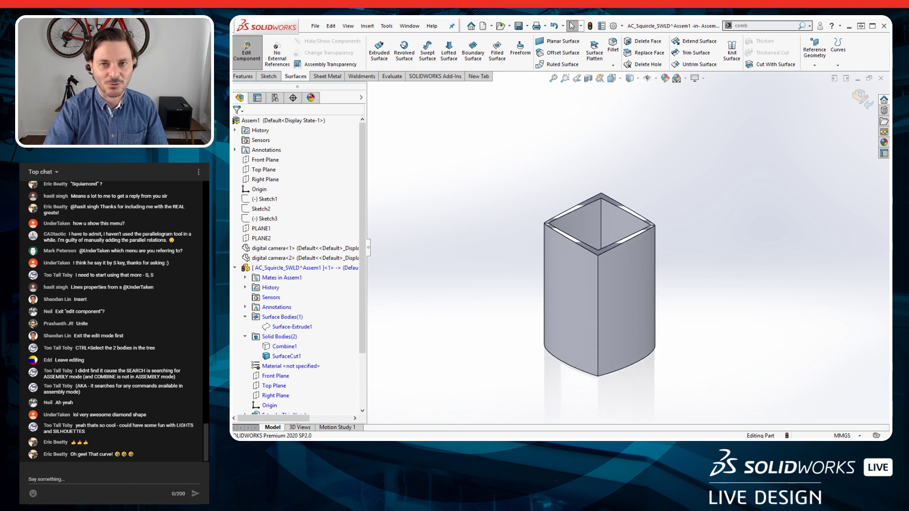
mouse_move(775, 335)
middle_mouse_down()
mouse_move(658, 334)
mouse_move(770, 335)
middle_mouse_up()
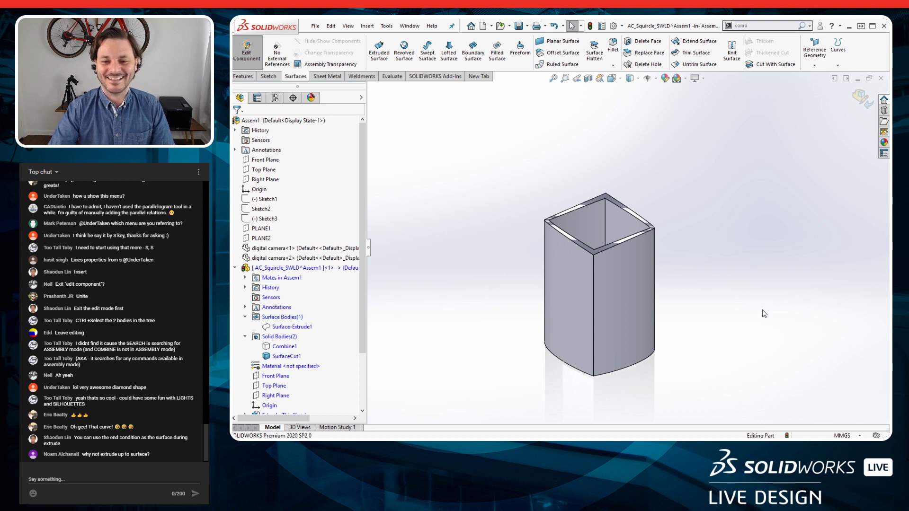
middle_click_drag(762, 313, 706, 369)
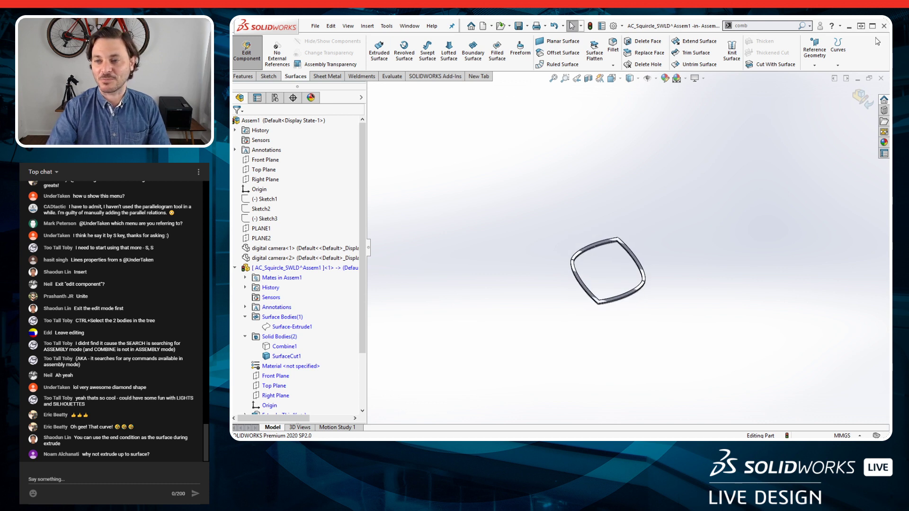
left_click(862, 98)
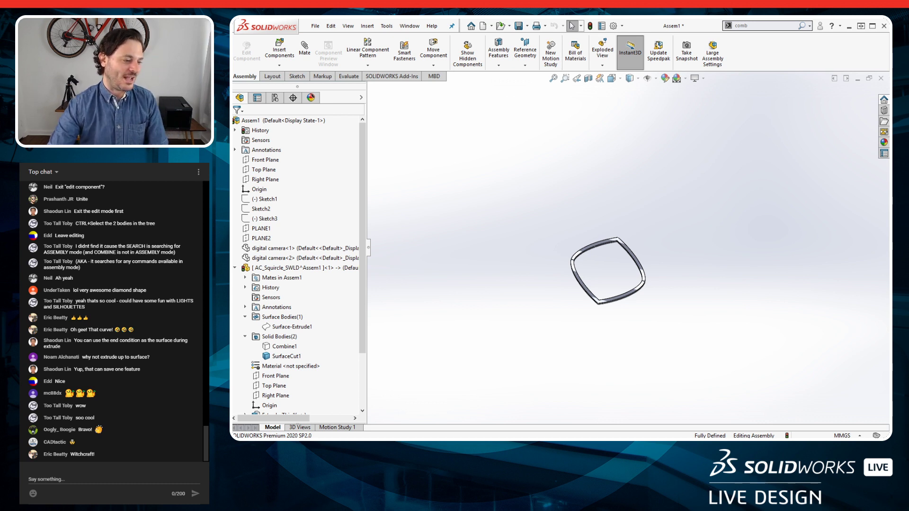
- Insert a second instance of the AC_Squircle_SWLD component beside the original tube
key("ctrl+7")
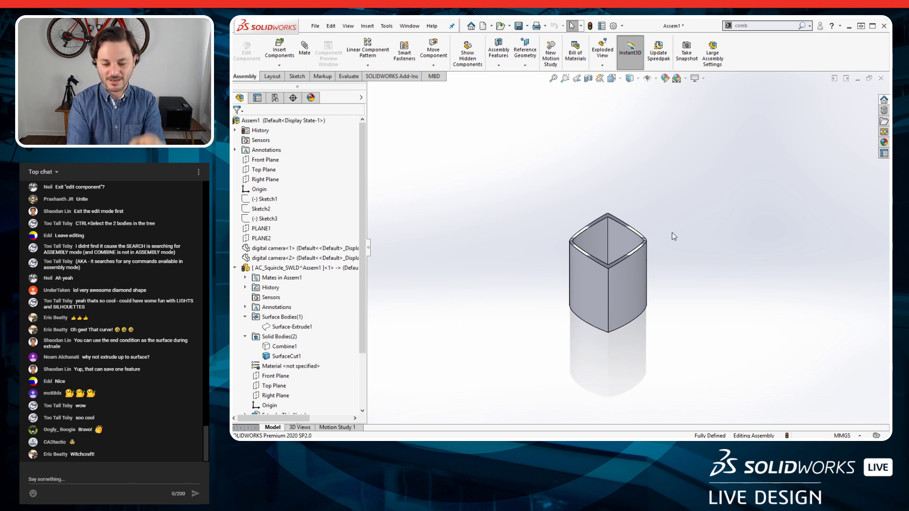
scroll(627, 250, "up", 3)
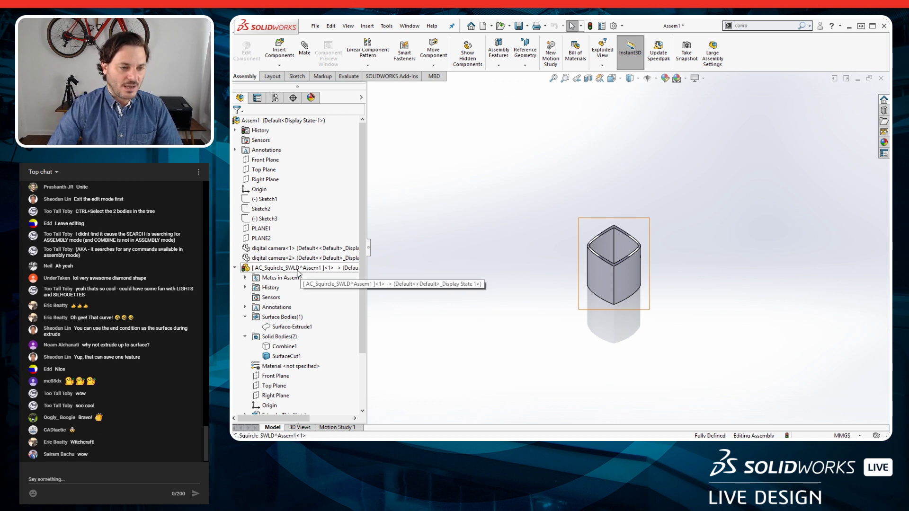
left_click_drag(300, 269, 525, 250, "ctrl")
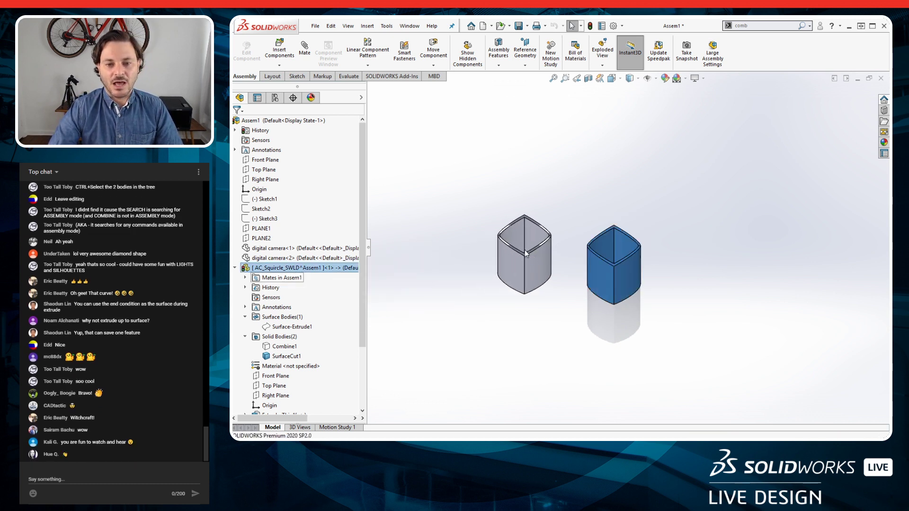
middle_click_drag(544, 265, 601, 270)
scroll(601, 271, "down", 1)
left_click(507, 353)
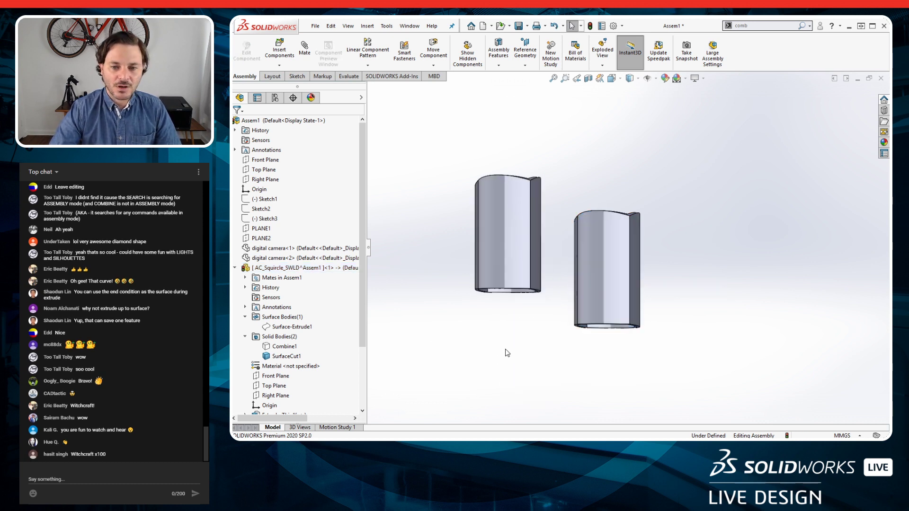
- Fix the original tube component in place in the assembly
left_click(601, 259)
right_click(600, 257)
left_click(631, 290)
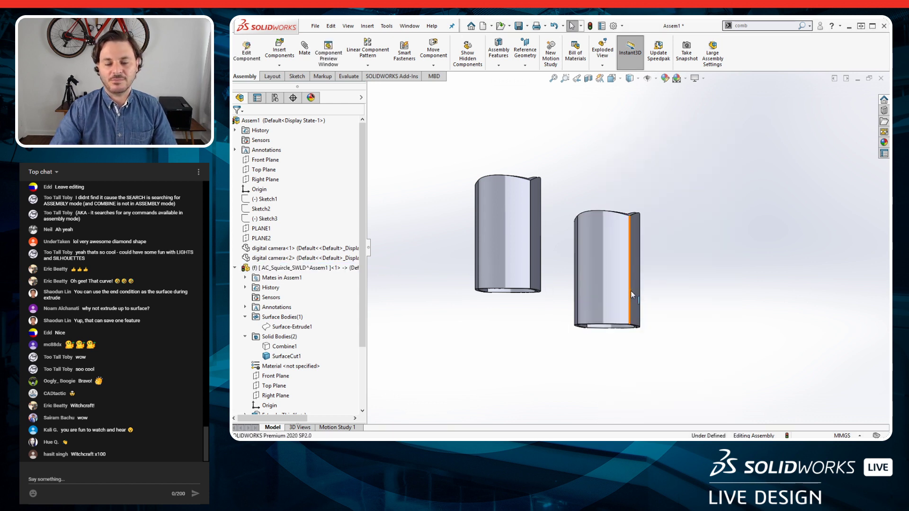
left_click(612, 279)
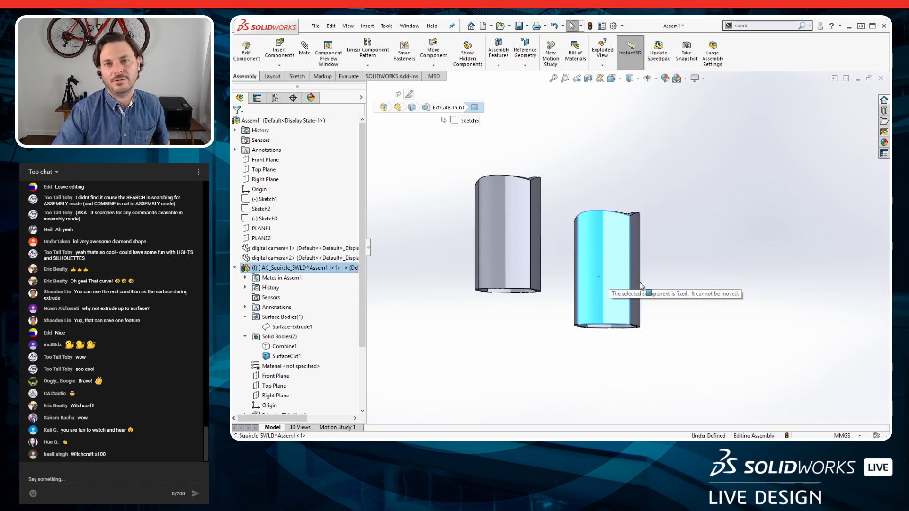
- Move the copied tube closer to the original and mate their flat bottom faces as coincident
left_click_drag(525, 237, 545, 284)
middle_click_drag(601, 327, 606, 292)
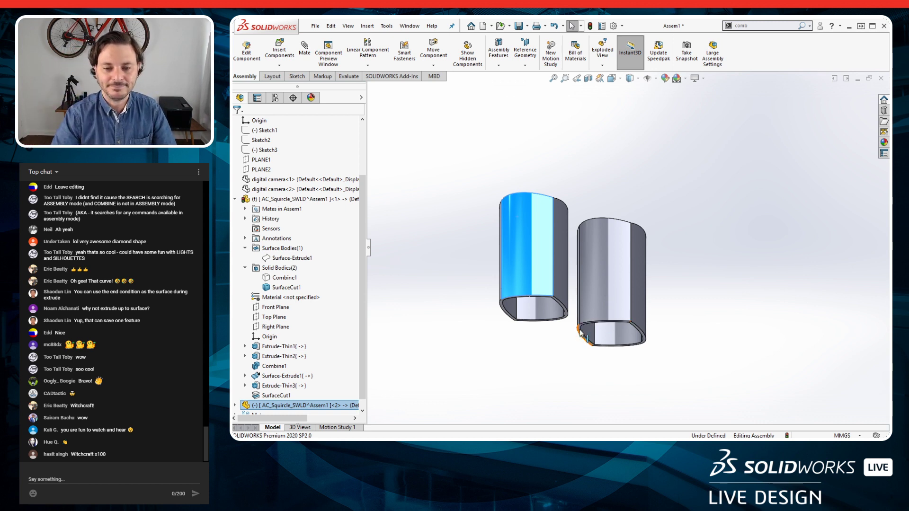
scroll(594, 290, "down", 4)
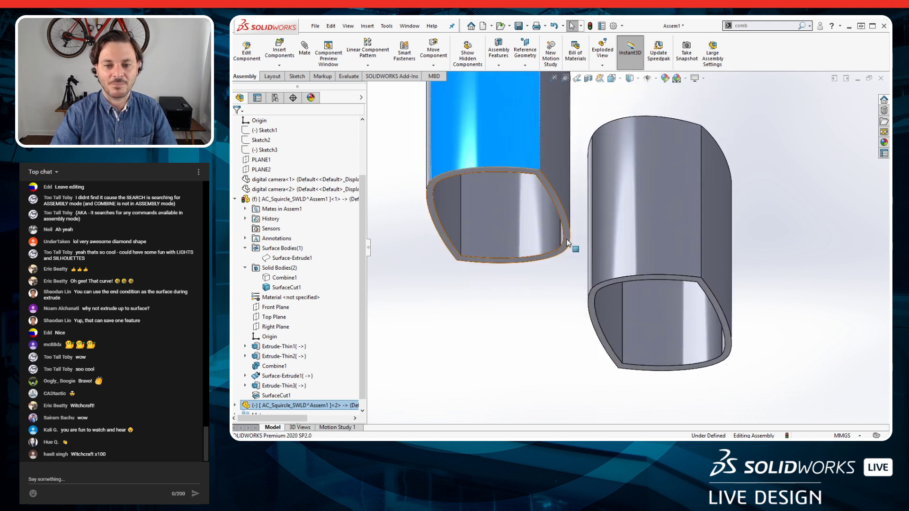
left_click(567, 240)
left_click(596, 289, "ctrl")
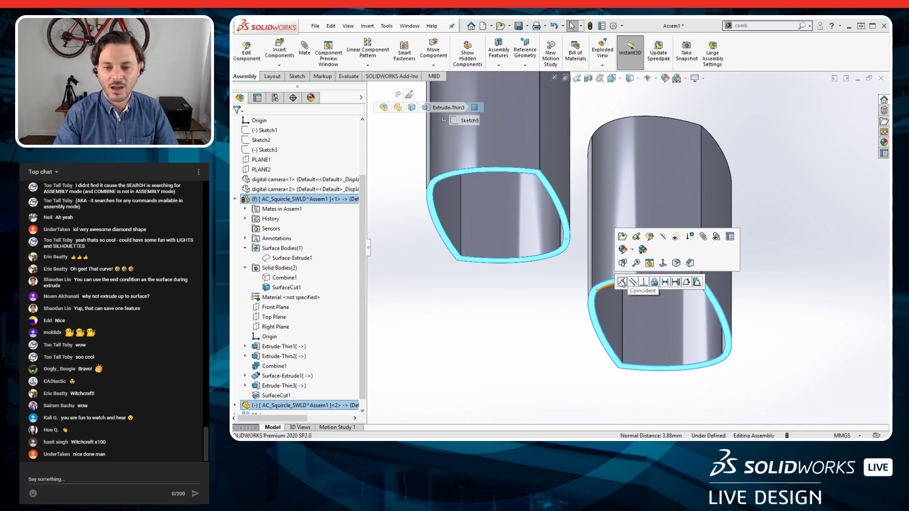
left_click(622, 281)
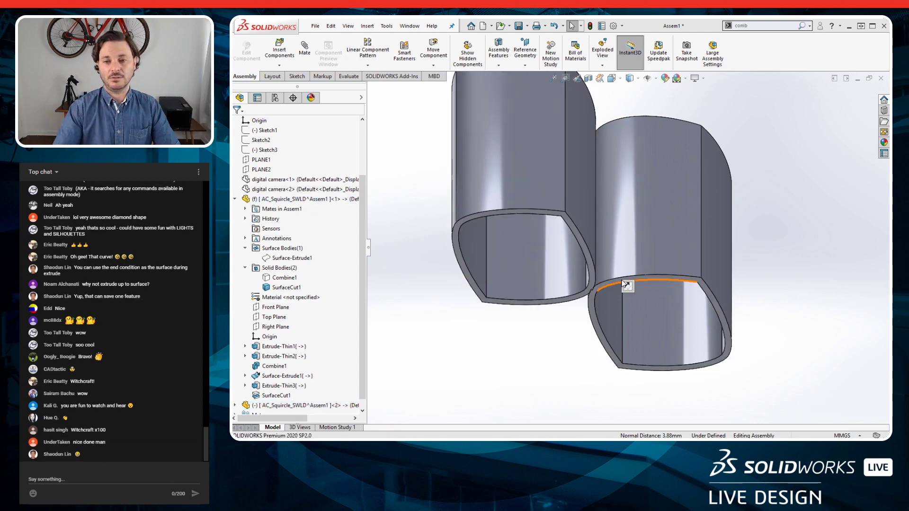
- In the top view, move the copied tube diagonally so one of its walls overlaps the adjacent wall of the fixed tube
key("space")
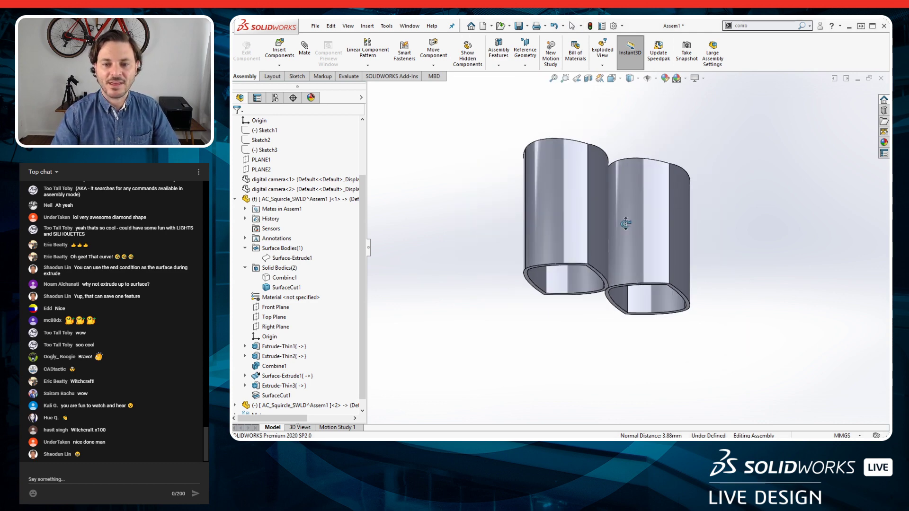
left_click(615, 247)
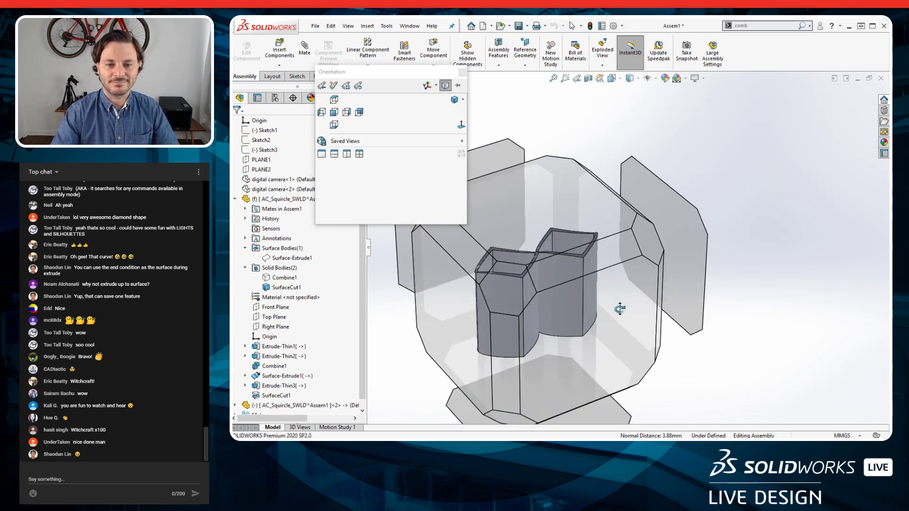
left_click(522, 226)
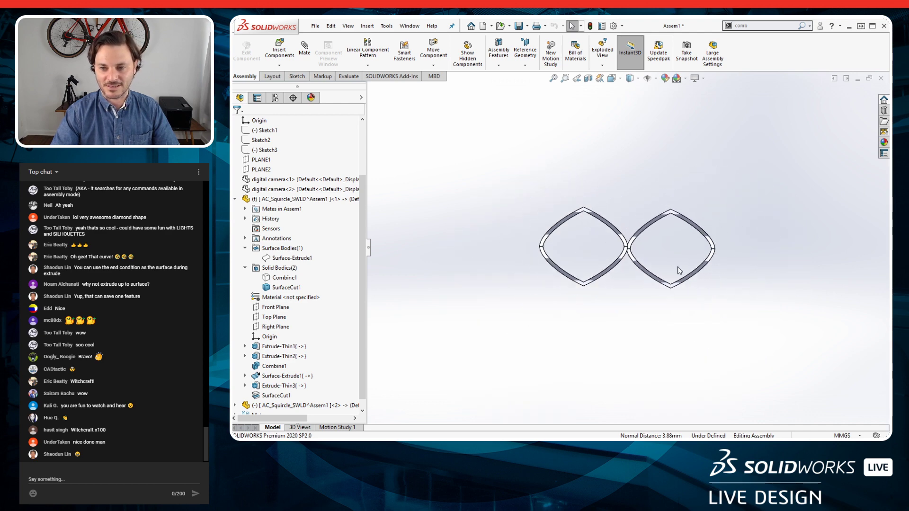
left_click_drag(604, 275, 652, 318)
scroll(638, 258, "down", 5)
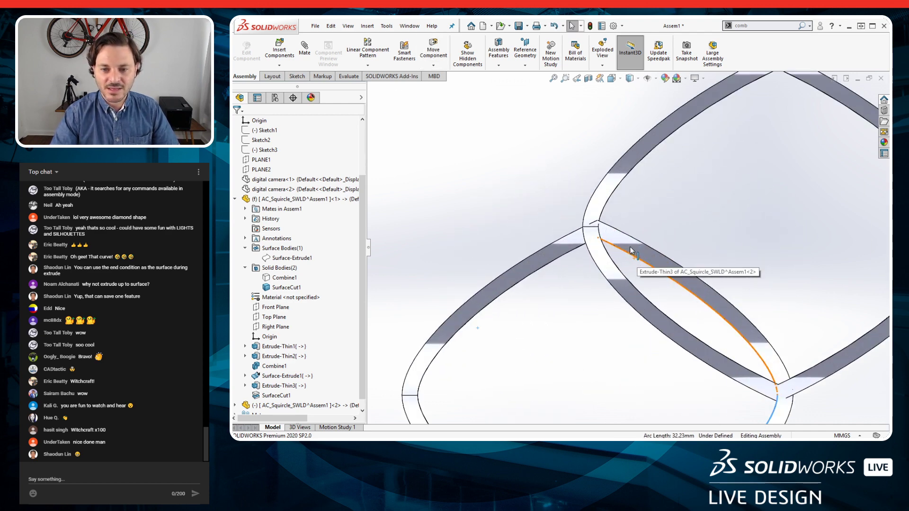
left_click(560, 233)
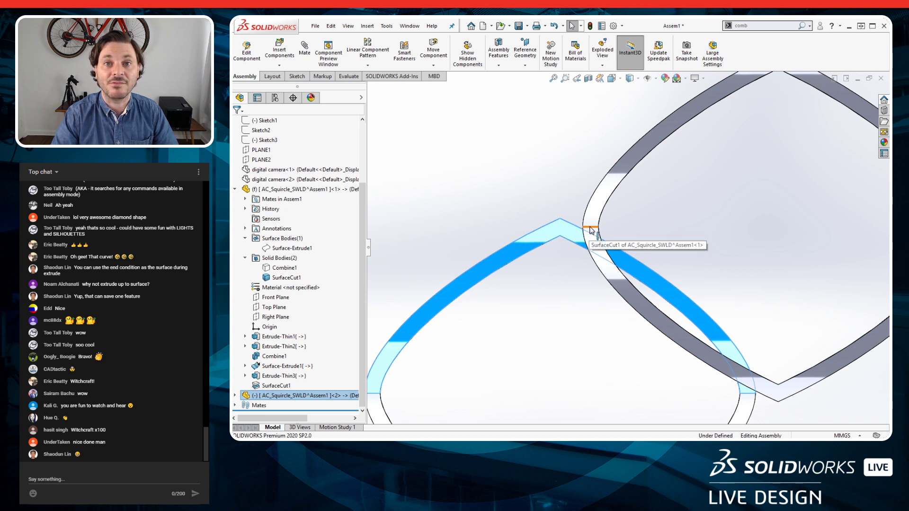
left_click_drag(550, 242, 582, 243)
- Fine-tune the copied tube's position so both ends of its overlapping wall meet the corners of the fixed tube
scroll(583, 245, "up", 3)
scroll(723, 348, "down", 6)
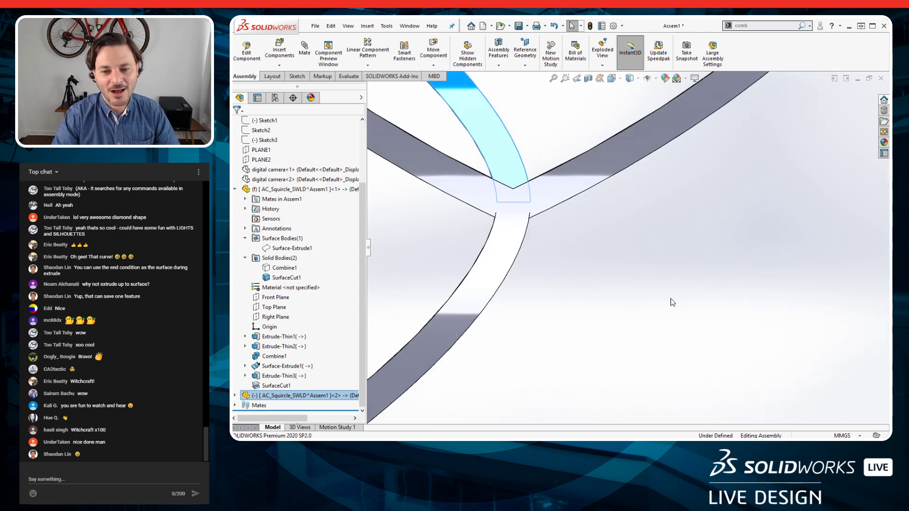
scroll(474, 232, "up", 2)
left_click_drag(608, 248, 601, 251)
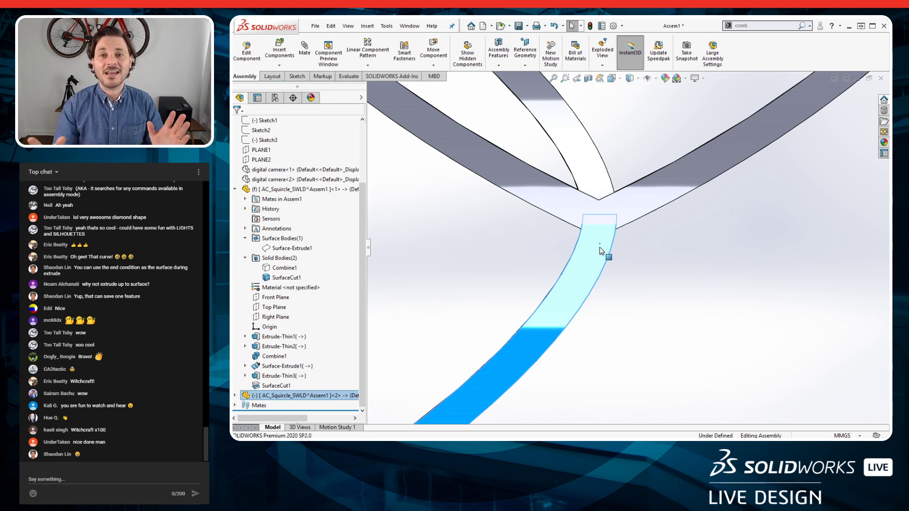
left_click_drag(600, 249, 590, 278)
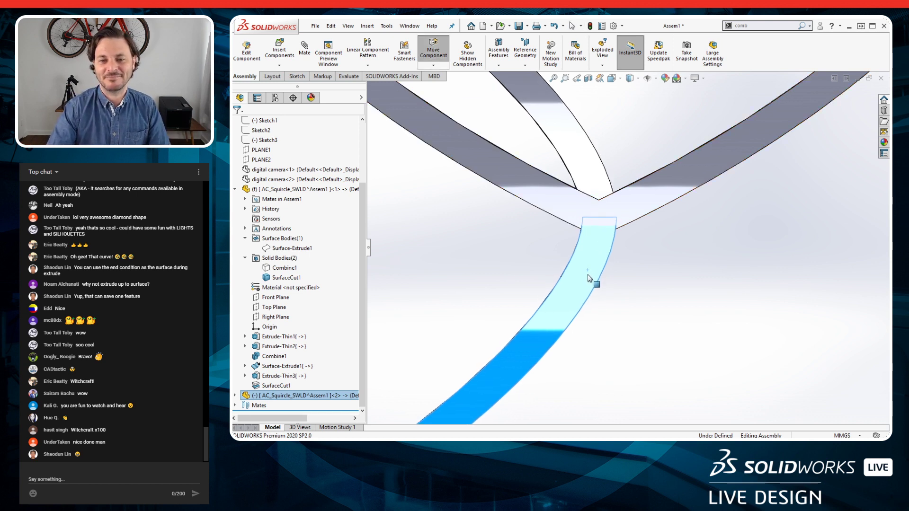
key("Escape")
key("f")
scroll(606, 199, "down", 3)
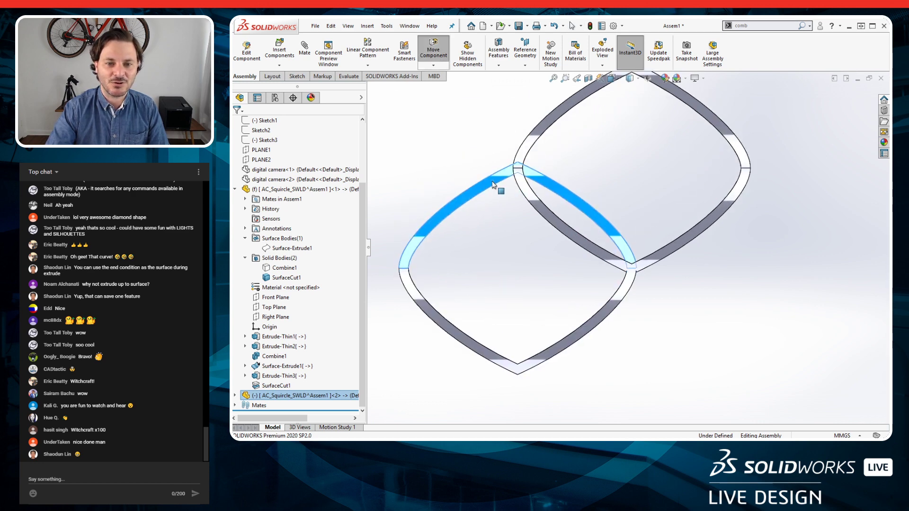
scroll(626, 217, "up", 2)
middle_click_drag(625, 217, 697, 228)
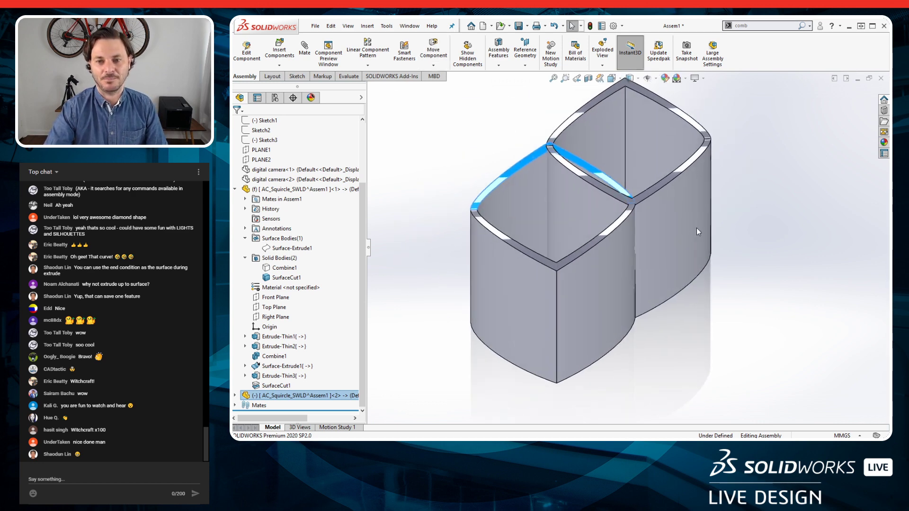
scroll(697, 228, "up", 3)
scroll(672, 142, "down", 2)
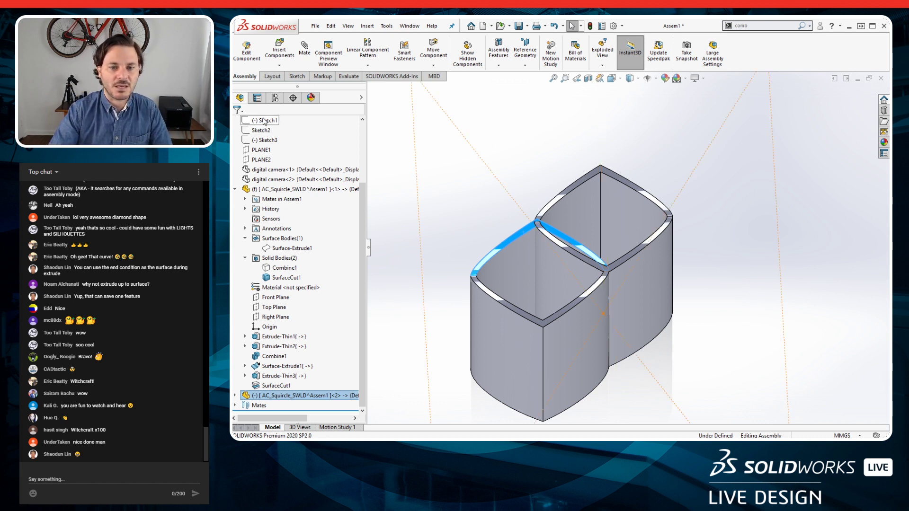
- Show Sketch2 of the assembly so its vertical centre line can serve as a pattern axis
scroll(632, 274, "up", 3)
middle_click_drag(633, 274, 621, 272)
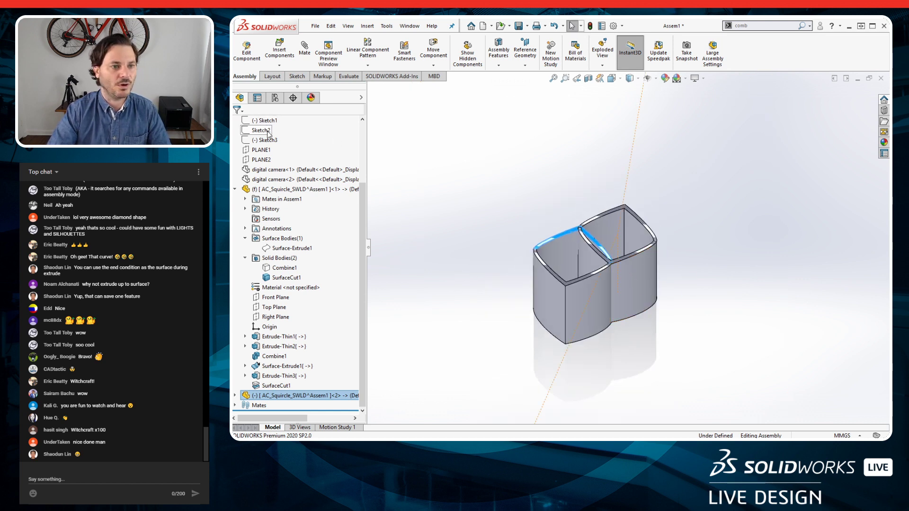
left_click(261, 130)
left_click(532, 207)
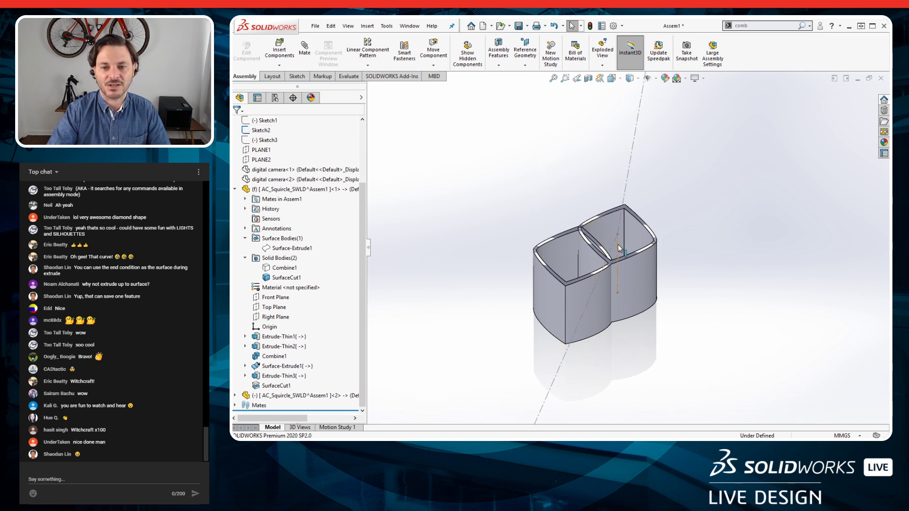
left_click(368, 65)
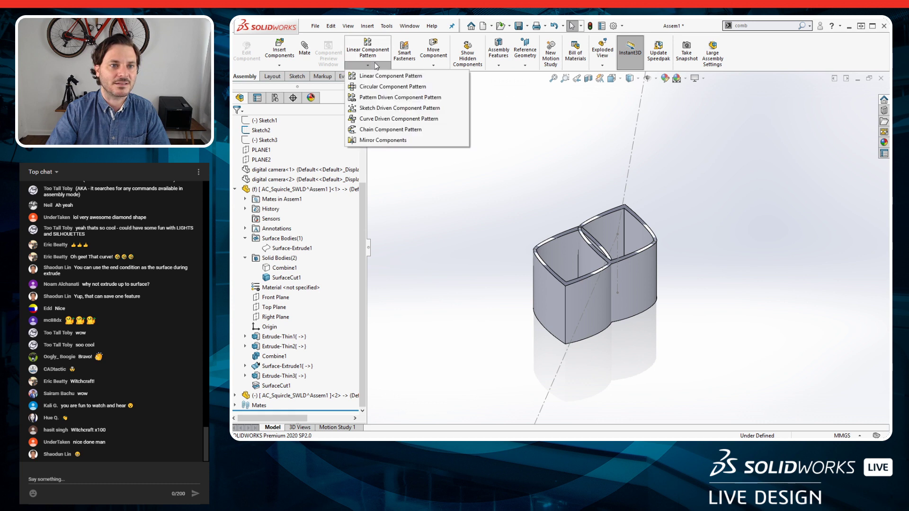
left_click(373, 86)
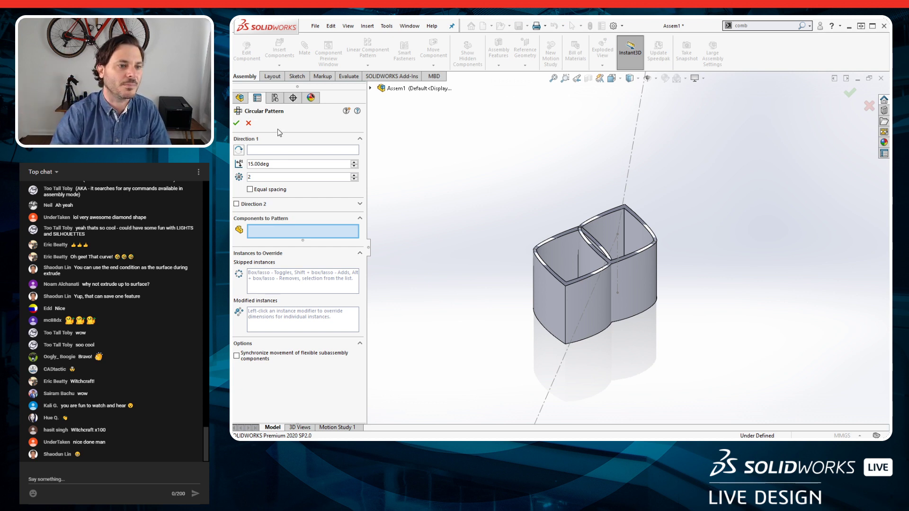
left_click(277, 151)
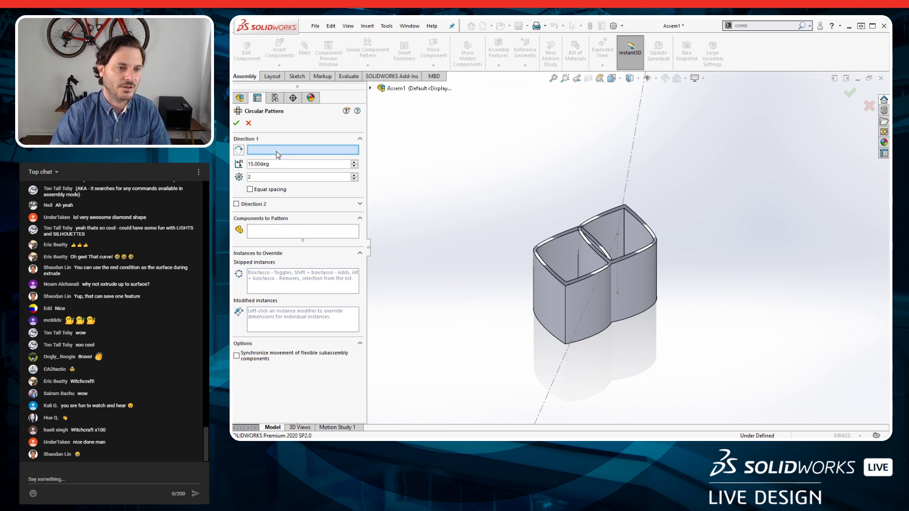
left_click(619, 249)
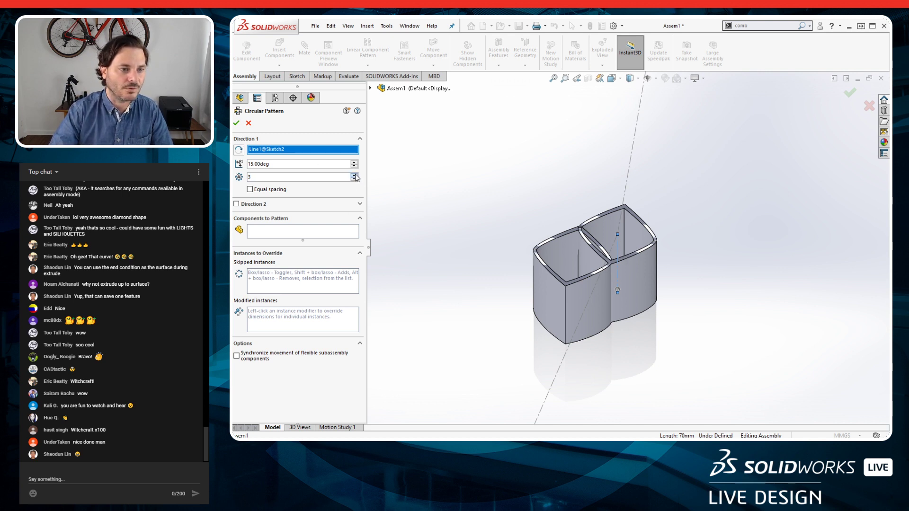
left_click(291, 234)
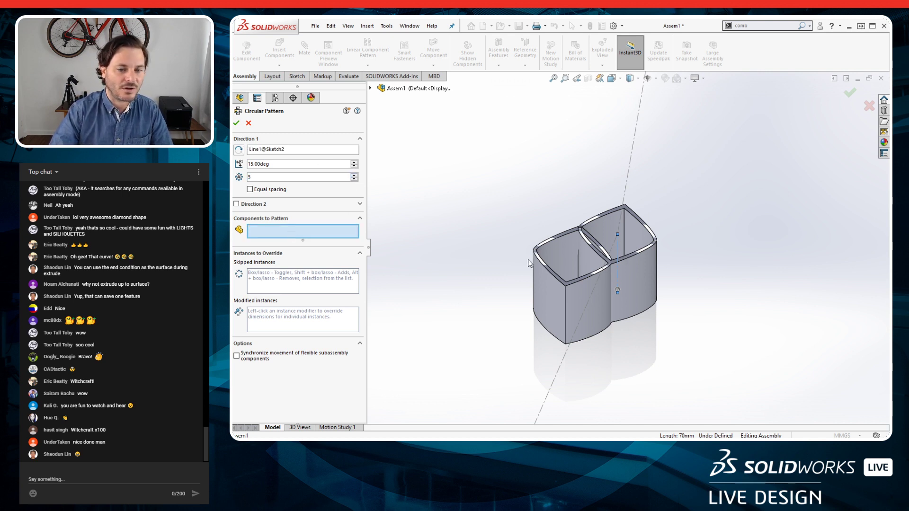
left_click(591, 282)
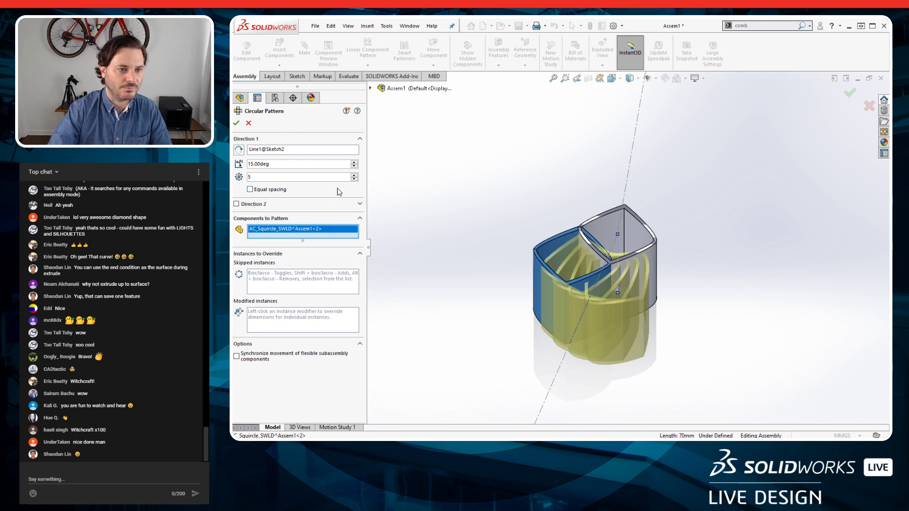
left_click(353, 179)
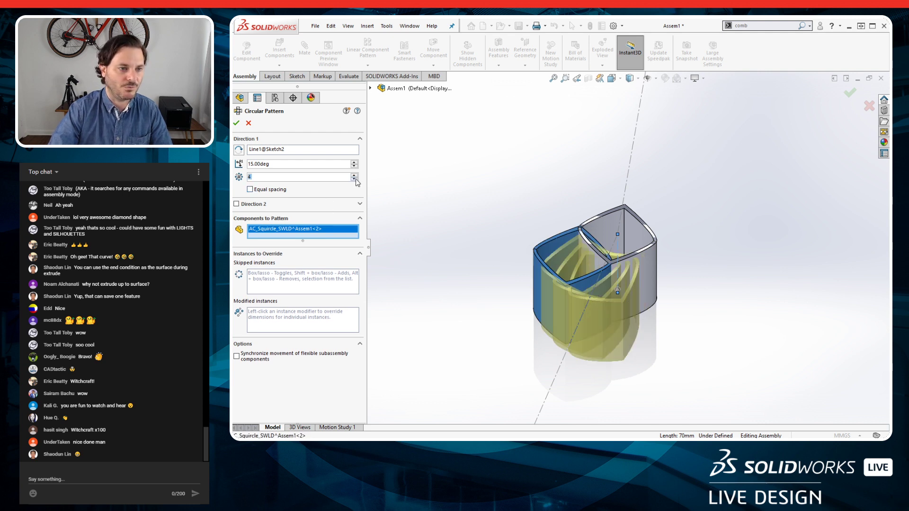
left_click(298, 165)
left_click(250, 191)
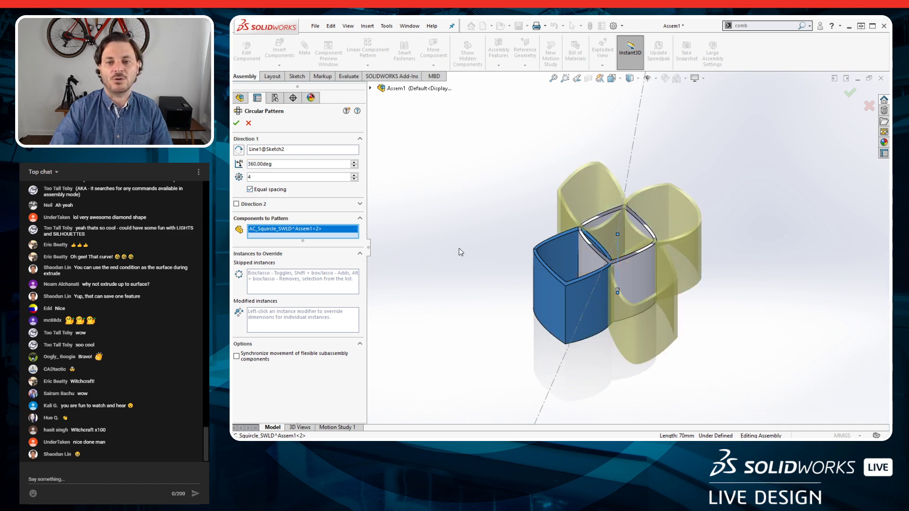
middle_click_drag(459, 252, 621, 163)
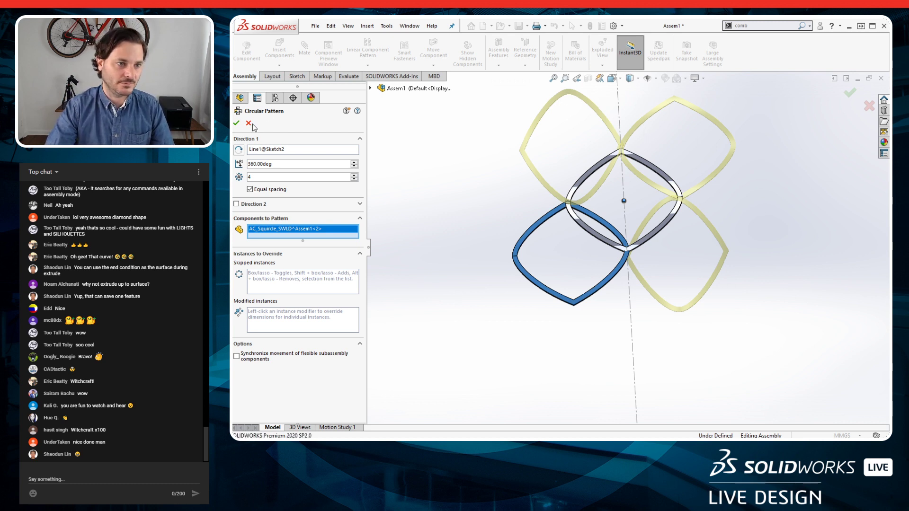
key("Escape")
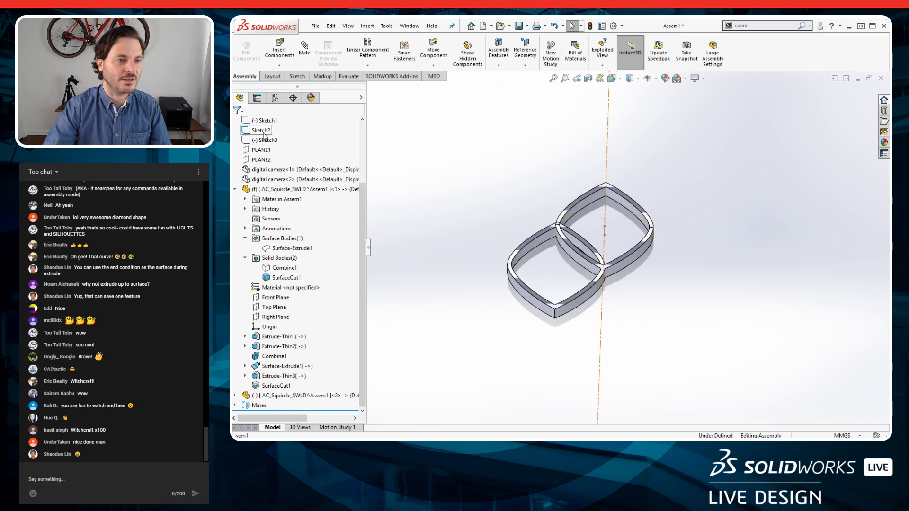
- Start a linear component pattern with the assembly's Front Plane as direction 1 and Right Plane as direction 2
mouse_move(595, 209)
middle_mouse_down()
mouse_move(593, 200)
mouse_move(595, 210)
middle_mouse_up()
scroll(622, 191, "down", 1)
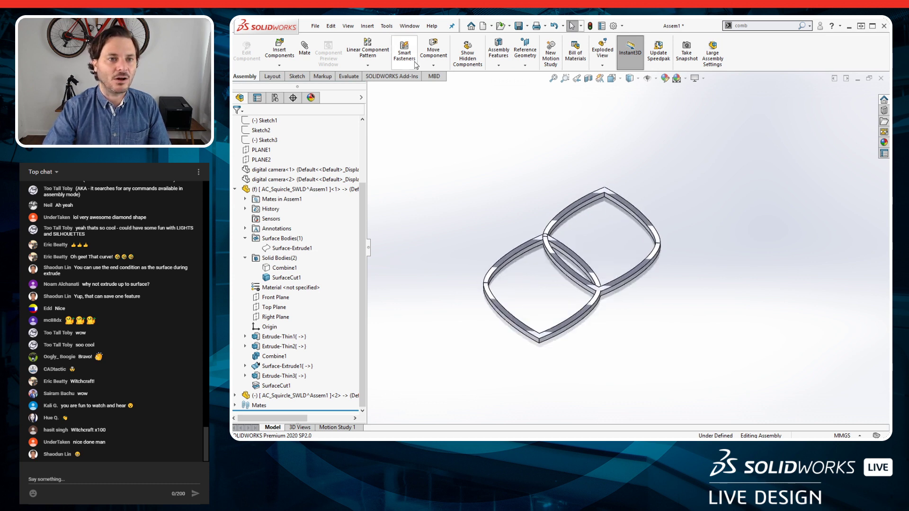
left_click(368, 46)
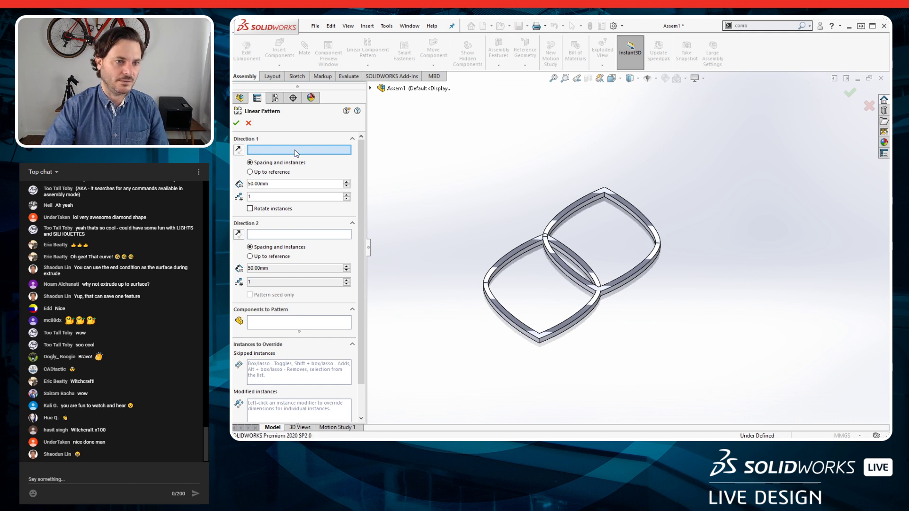
left_click(370, 88)
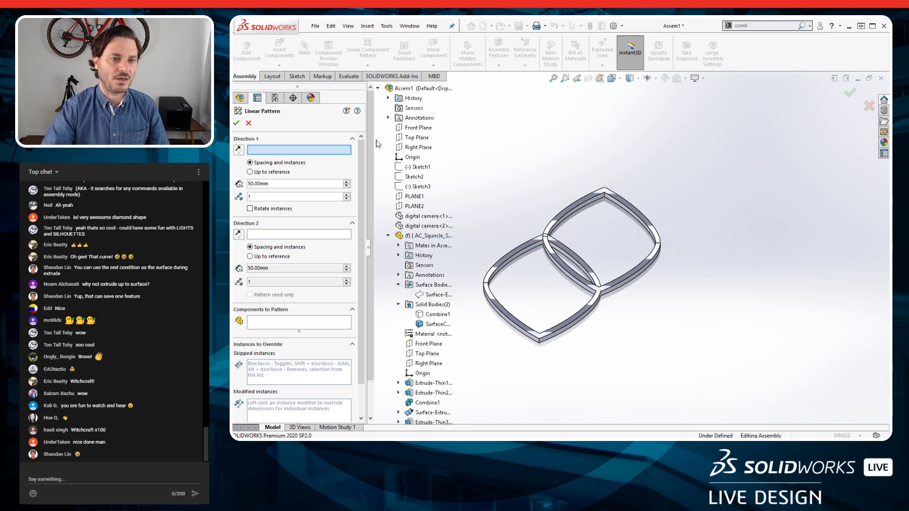
left_click(419, 128)
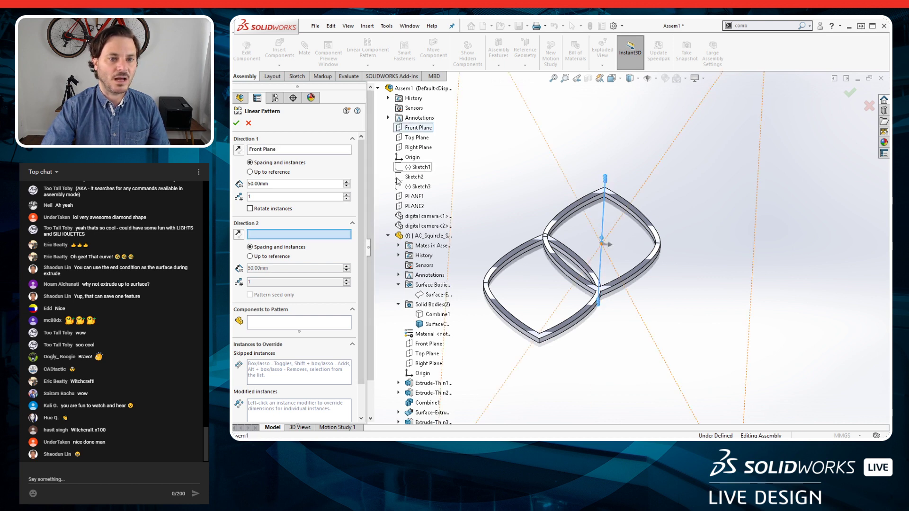
left_click(417, 147)
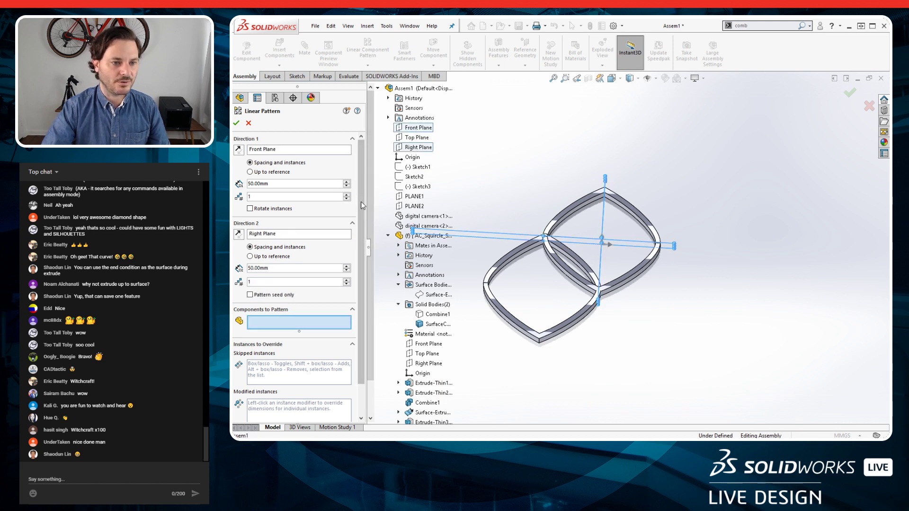
- Set two instances in both pattern directions and choose the copied tube as the component to pattern
left_click(346, 195)
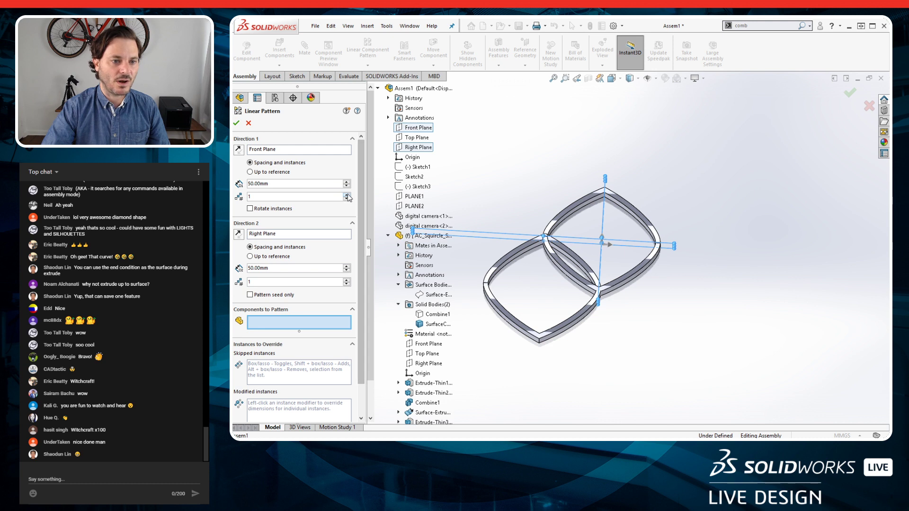
left_click(347, 279)
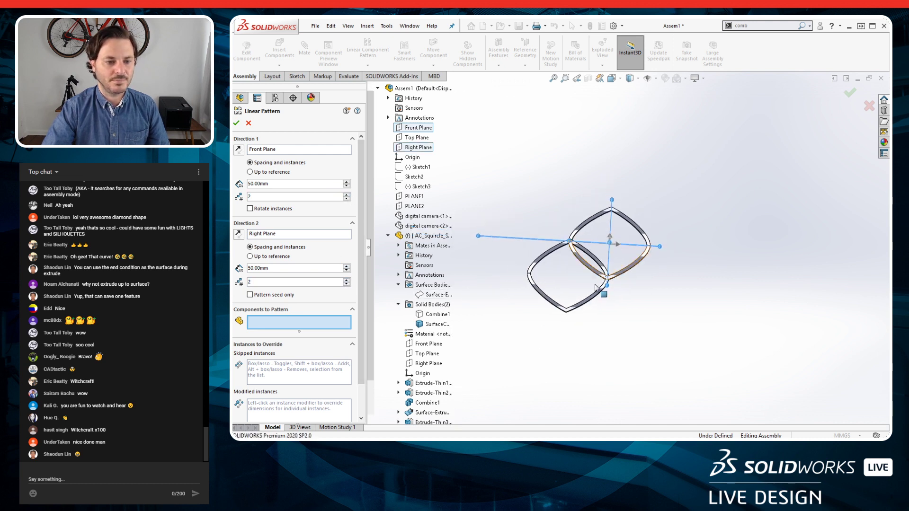
left_click(542, 294)
scroll(705, 258, "down", 3)
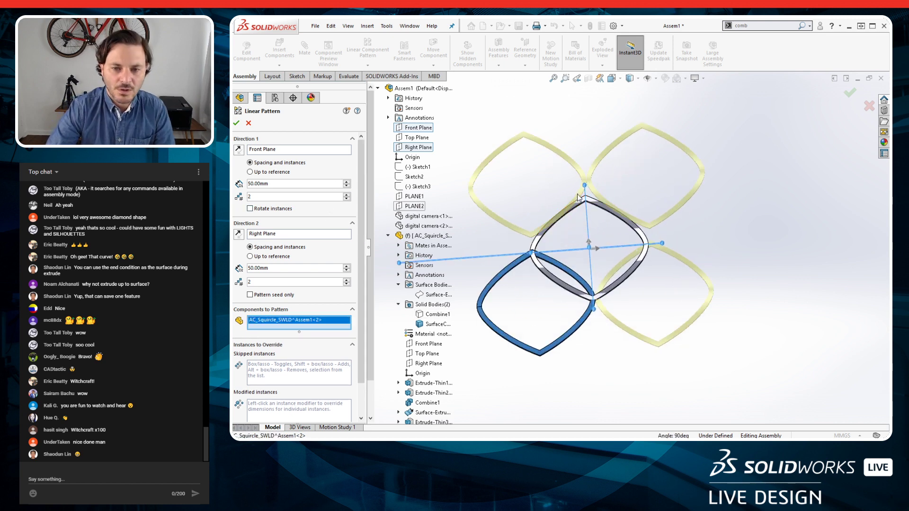
middle_click_drag(568, 213, 576, 215)
scroll(574, 214, "down", 5)
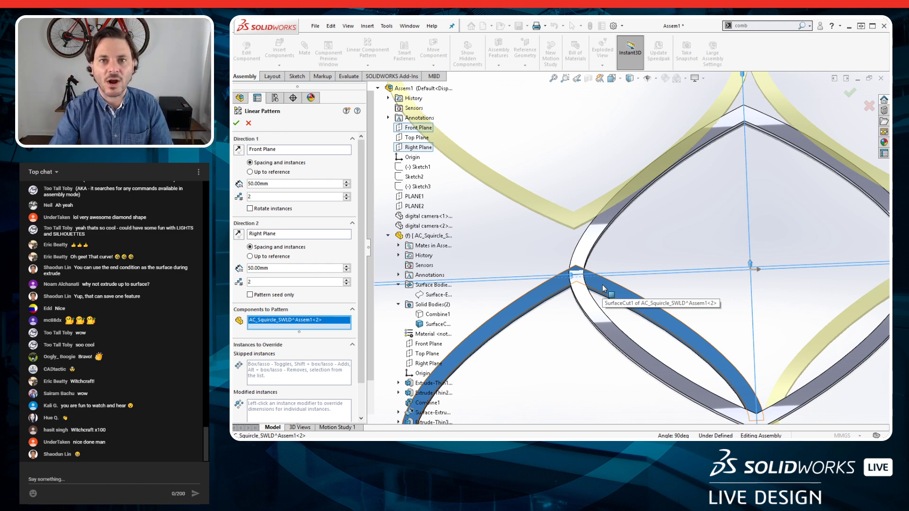
- Set the linear pattern's spacing to 40 mm in both directions and create the pattern
left_click(346, 186)
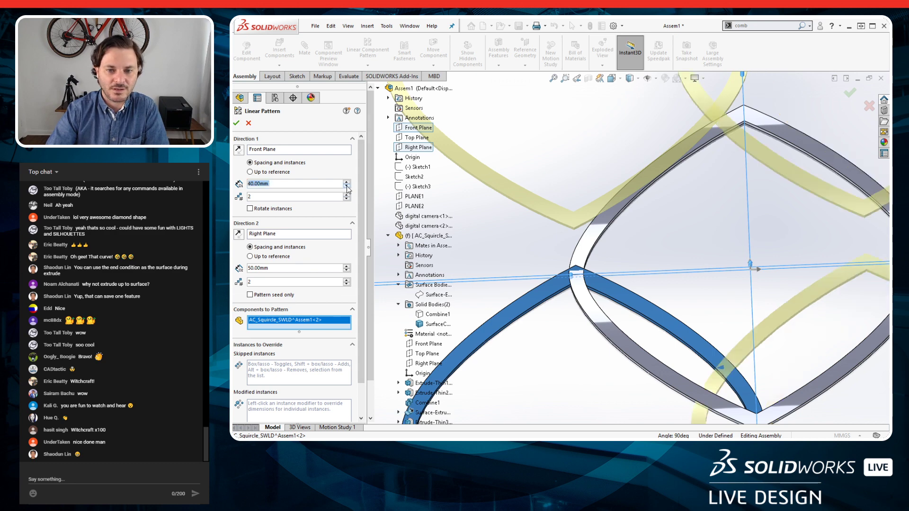
left_click(347, 271)
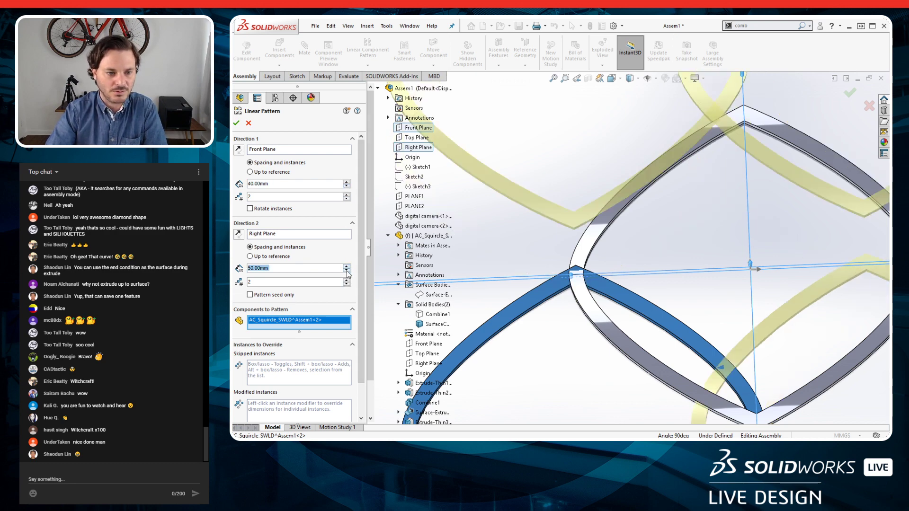
scroll(579, 304, "down", 3)
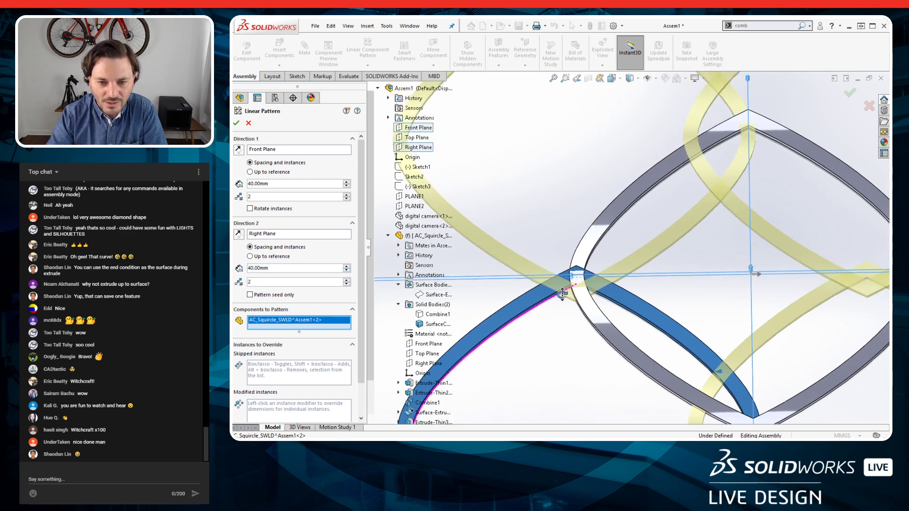
scroll(579, 303, "down", 2)
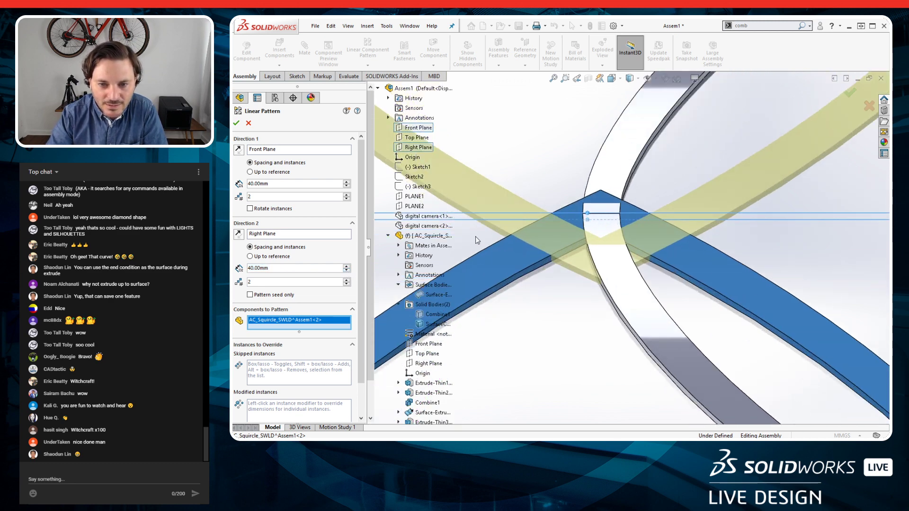
left_click(347, 266)
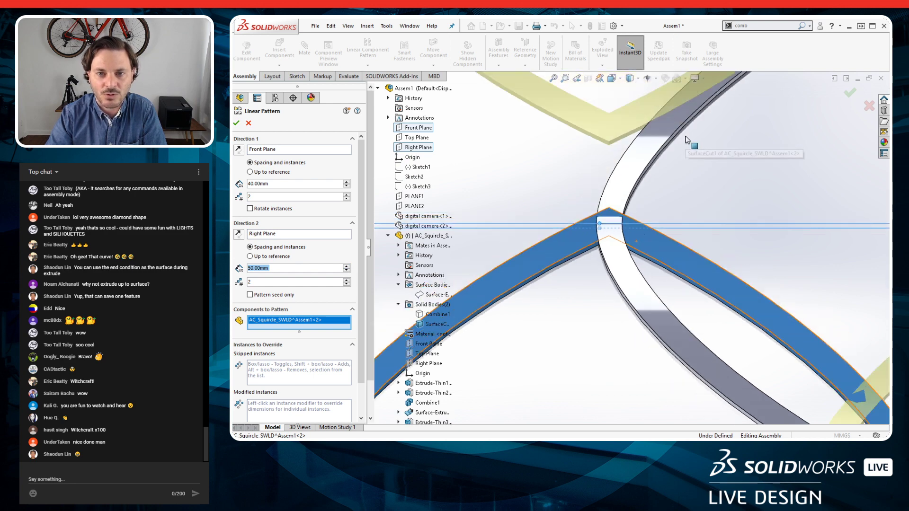
left_click(348, 271)
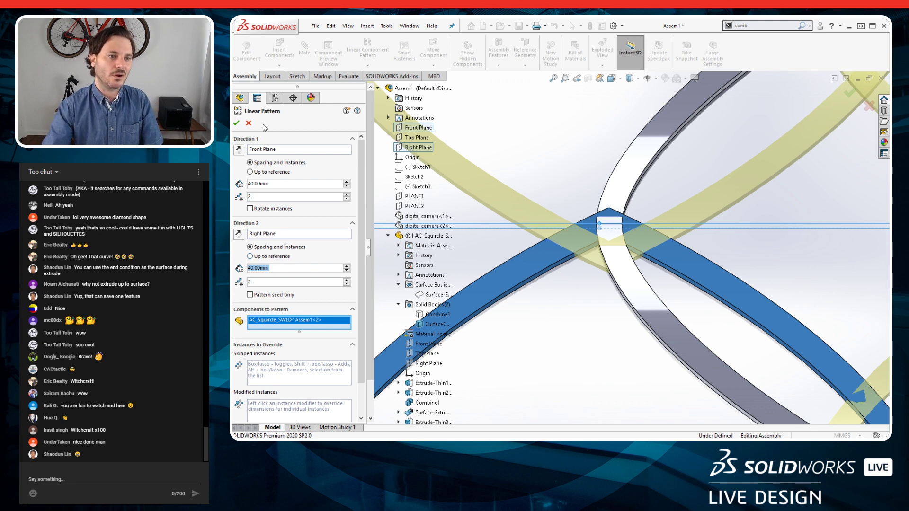
left_click(239, 125)
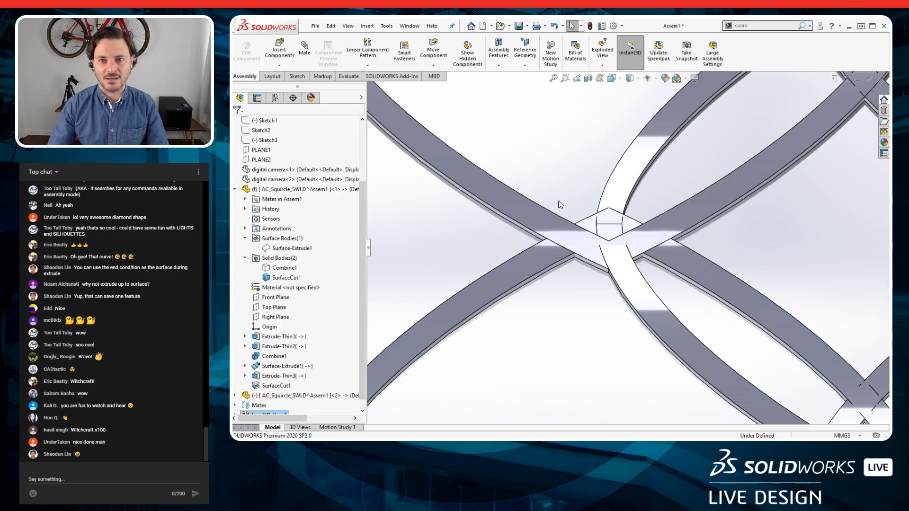
- Find the spin box increments in the system options and set the metric length increment to 0.1 mm
left_click(612, 26)
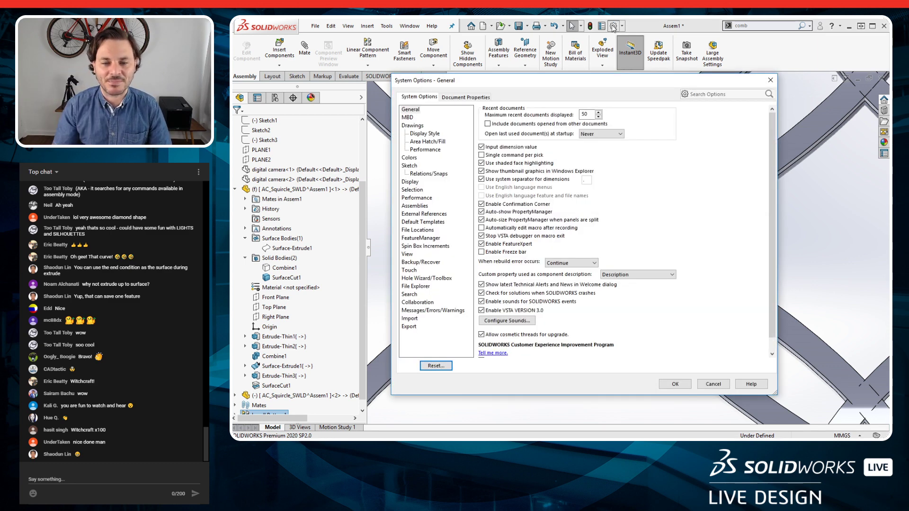
left_click(721, 98)
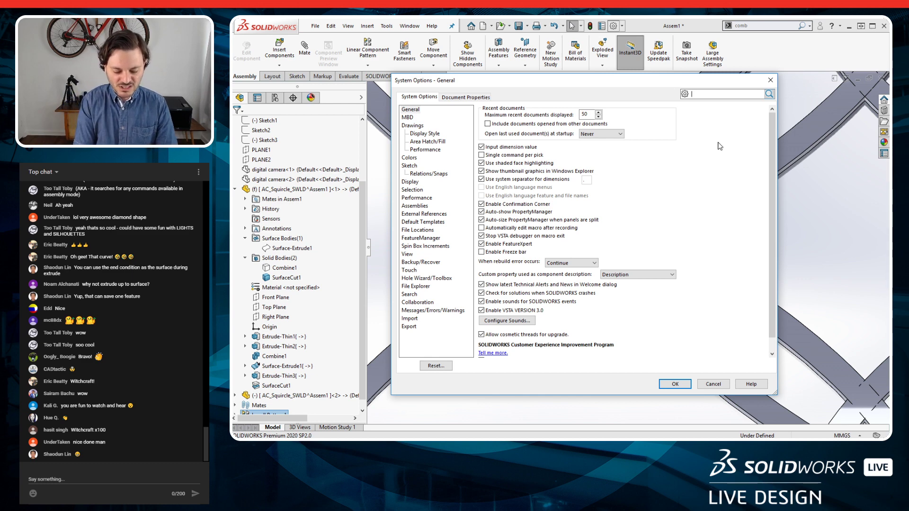
type("pin")
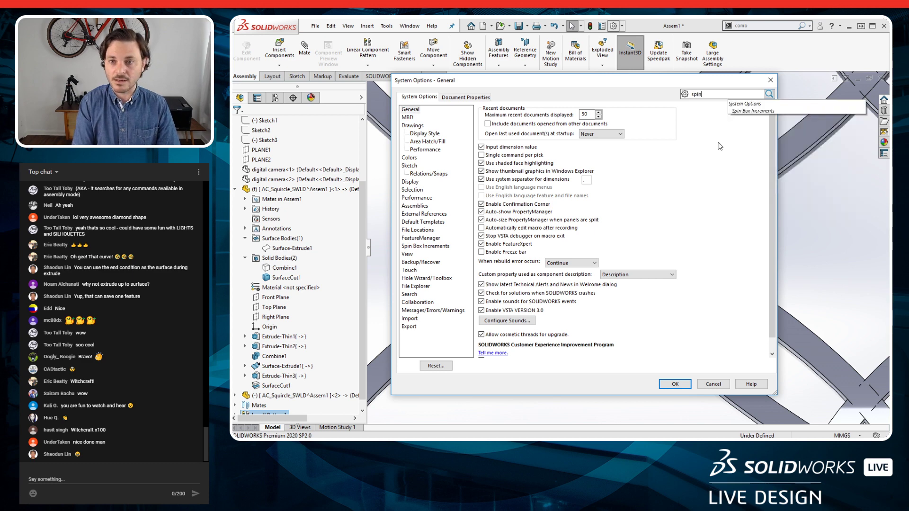
left_click(765, 111)
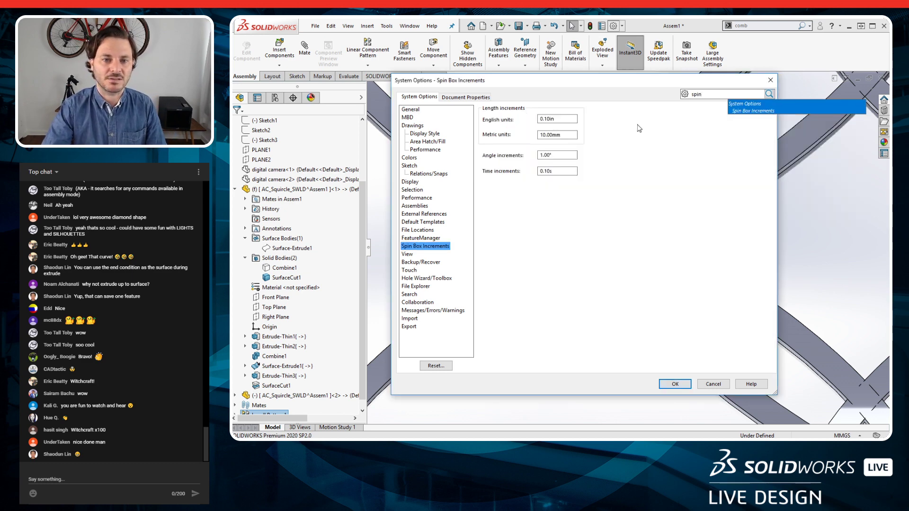
double_click(564, 135)
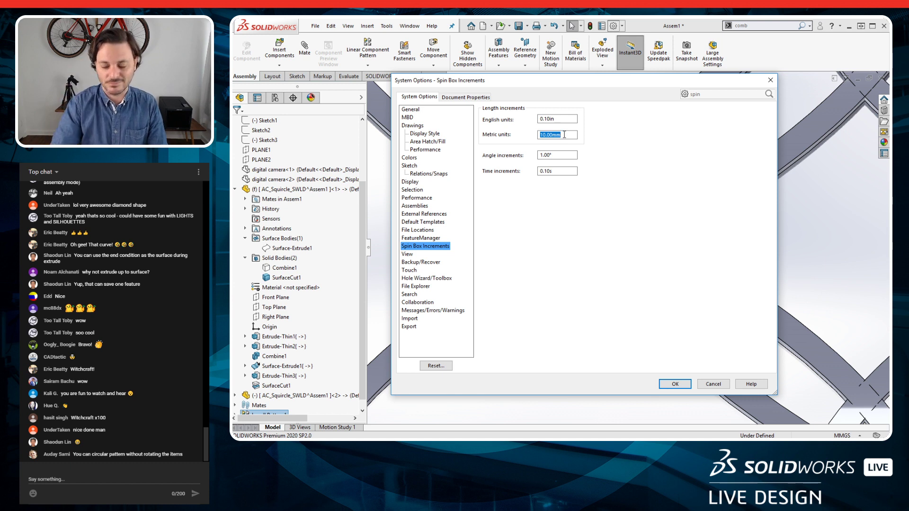
type("0.1")
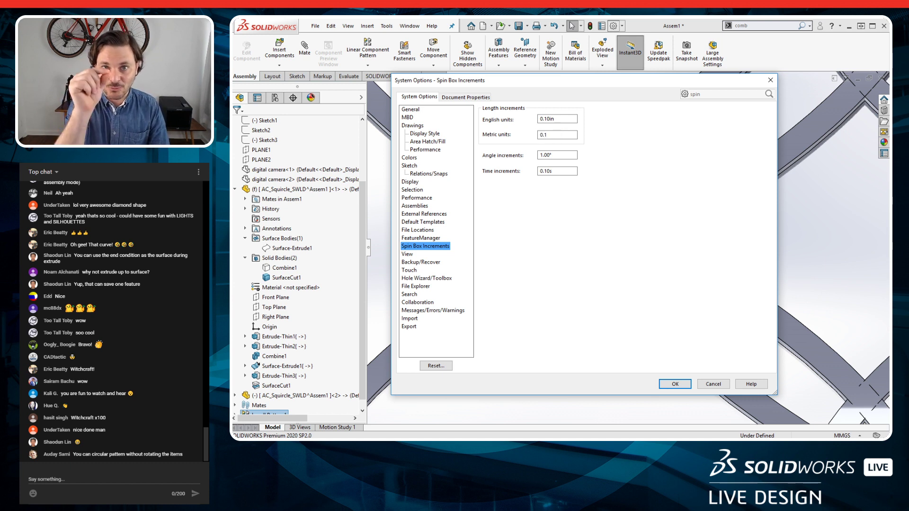
left_click(675, 384)
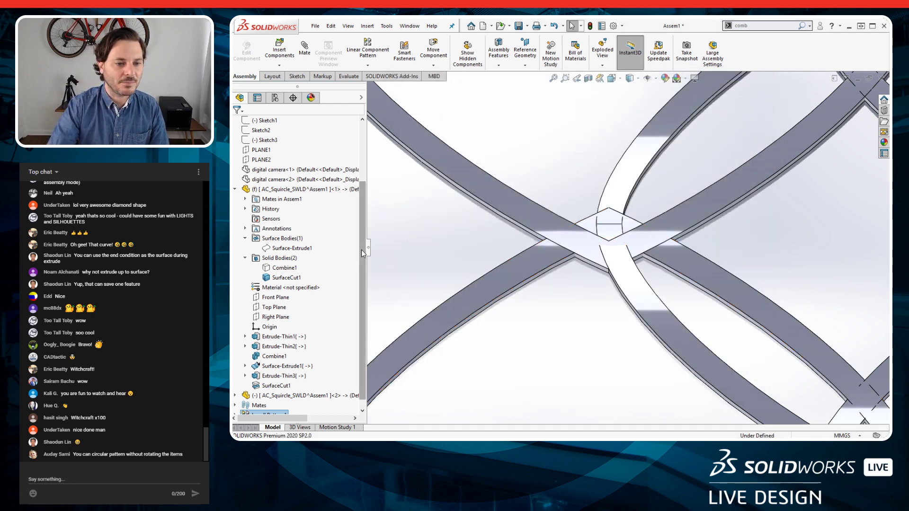
- Edit the tube linear pattern and set its direction 2 spacing to 42.6 mm
left_click(262, 410)
right_click(261, 408)
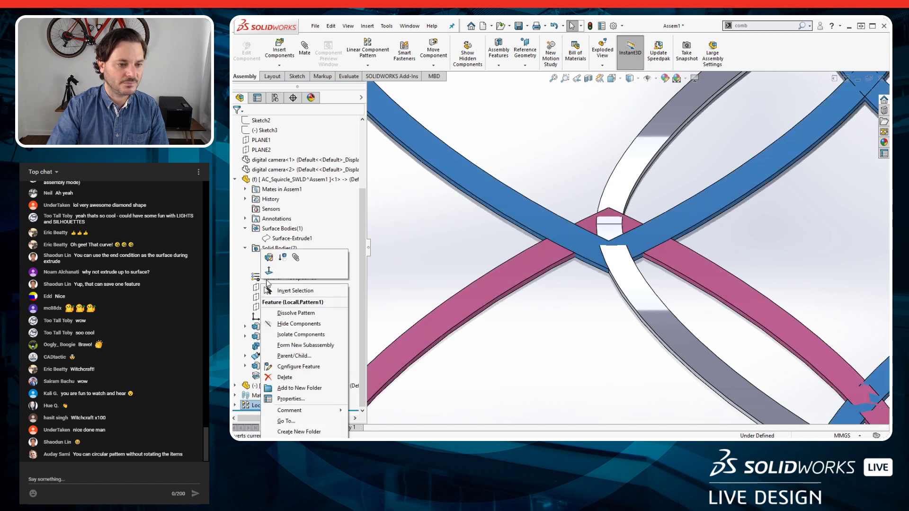
left_click(275, 258)
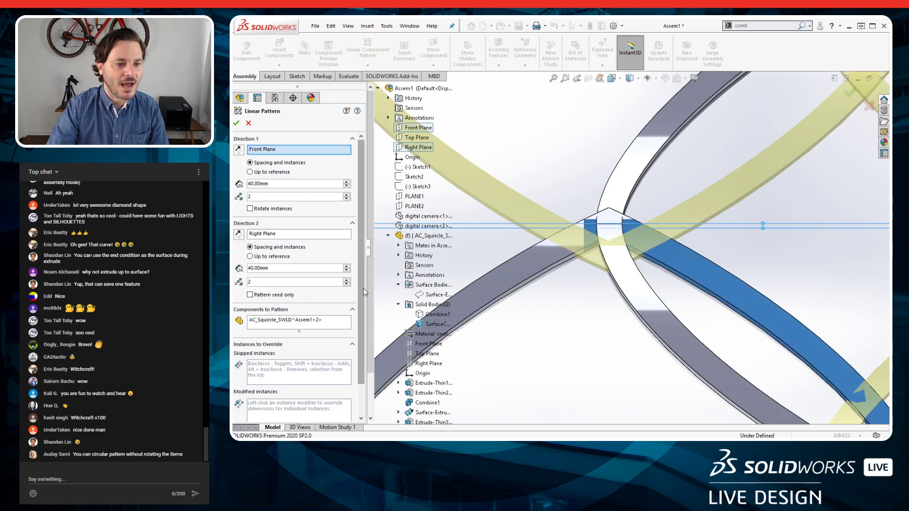
left_click(347, 266)
left_click(347, 266)
left_click(347, 266)
left_click(347, 266)
left_click(347, 266)
left_click(347, 266)
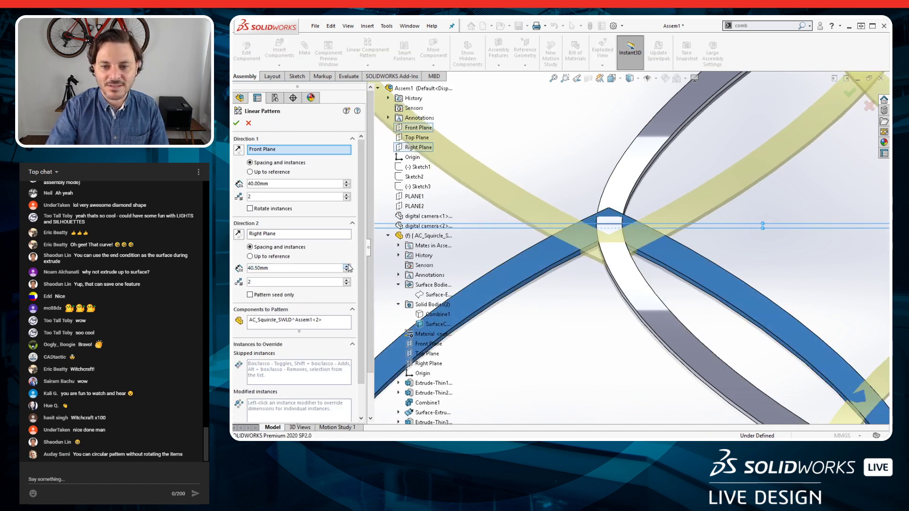
left_click(347, 266)
middle_click_drag(608, 277, 600, 300)
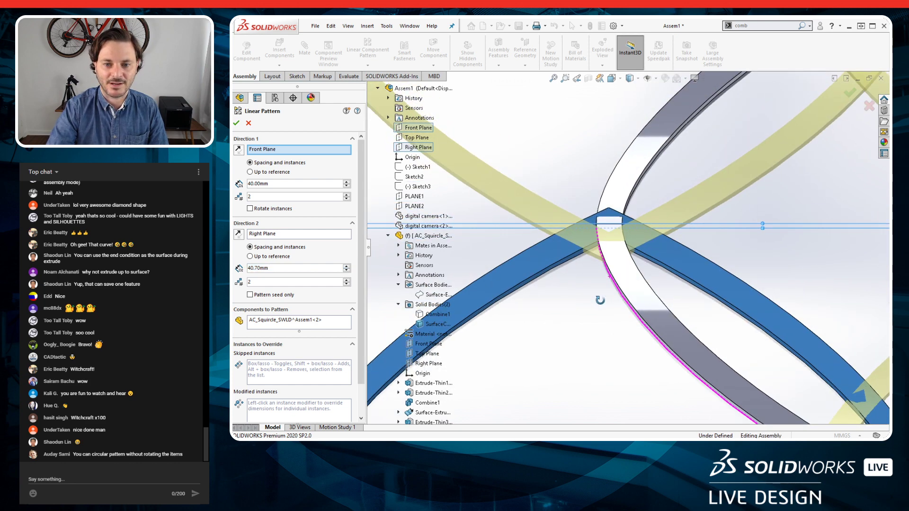
left_click(348, 270)
left_click(348, 266)
left_click(348, 266)
left_click(348, 266)
left_click(348, 266)
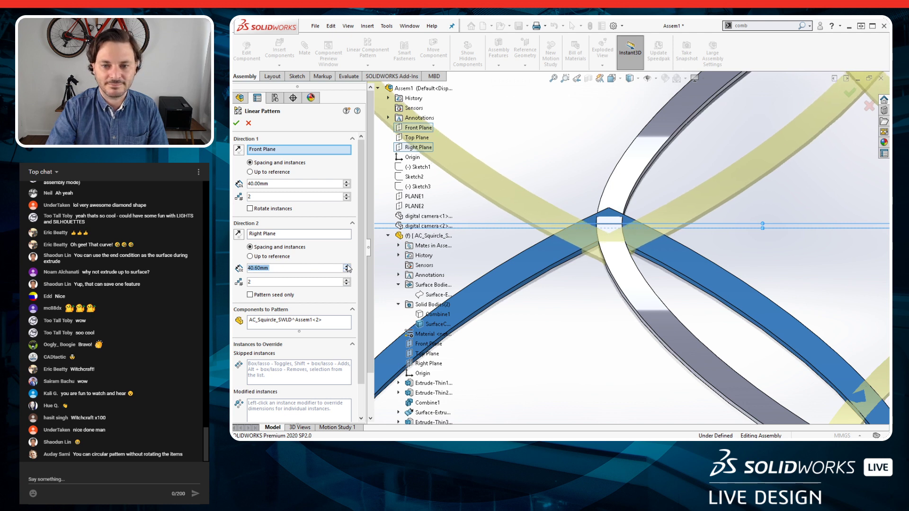
left_click(347, 266)
left_click(347, 266)
left_click(347, 266)
left_click(347, 266)
left_click(347, 266)
left_click(348, 266)
left_click(347, 266)
left_click(348, 266)
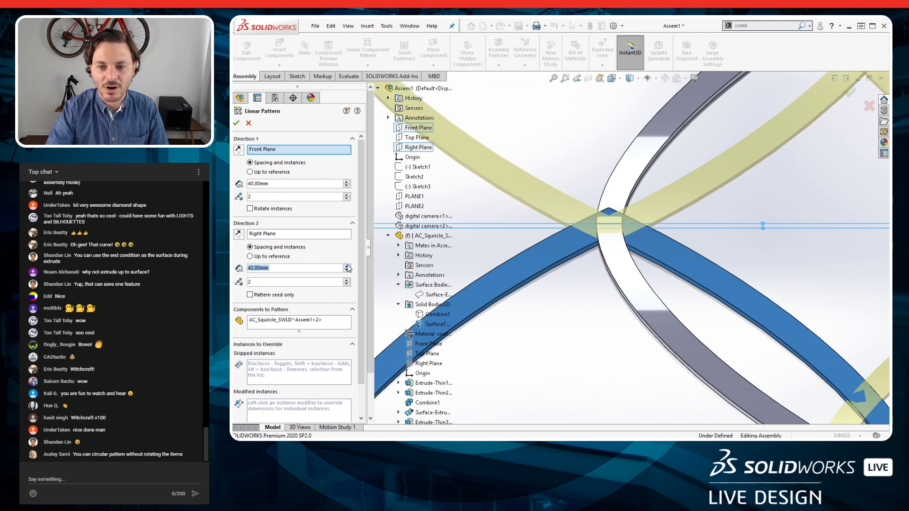
left_click(347, 266)
left_click(348, 266)
left_click(348, 266)
left_click(348, 266)
left_click(348, 266)
left_click(347, 266)
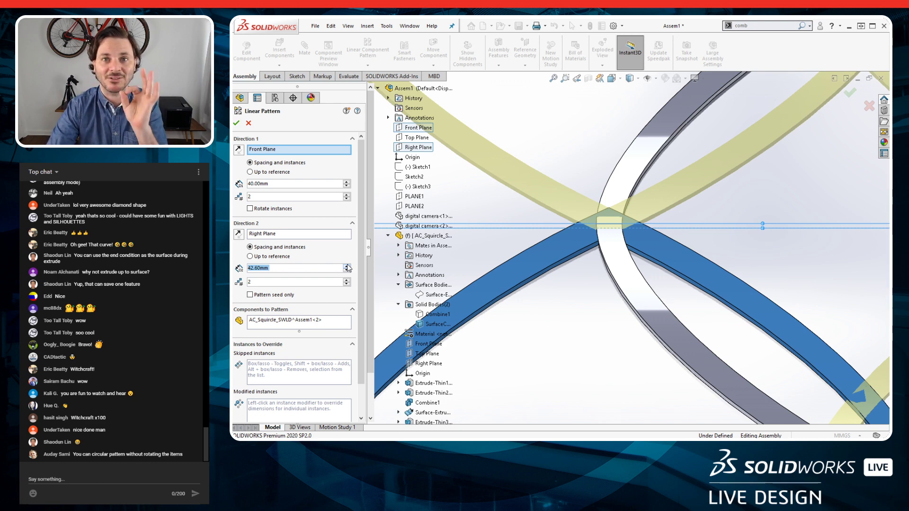
- Set the pattern's direction 1 spacing to 47.8 mm and accept the edited linear pattern
scroll(663, 372, "up", 2)
scroll(785, 334, "up", 3)
scroll(785, 335, "down", 5)
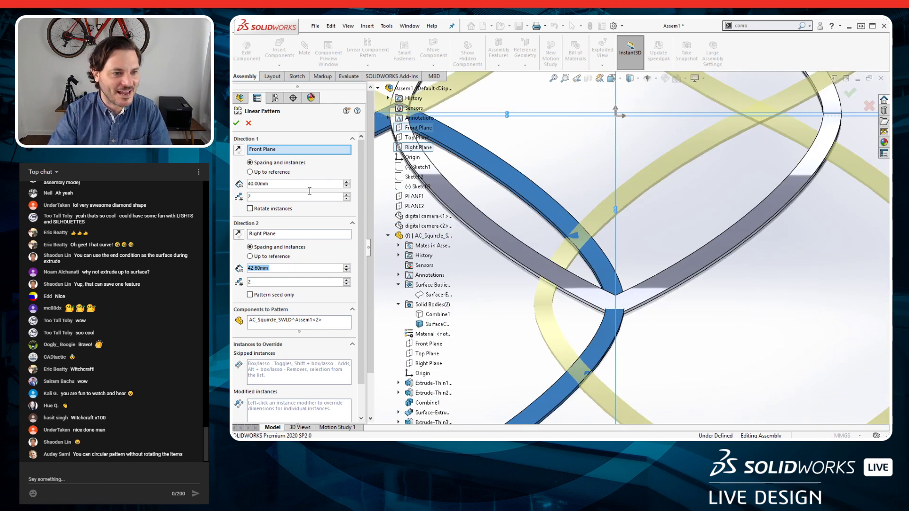
left_click(348, 183)
left_click(347, 182)
left_click(347, 182)
left_click(348, 183)
left_click(348, 182)
left_click(347, 182)
left_click(348, 183)
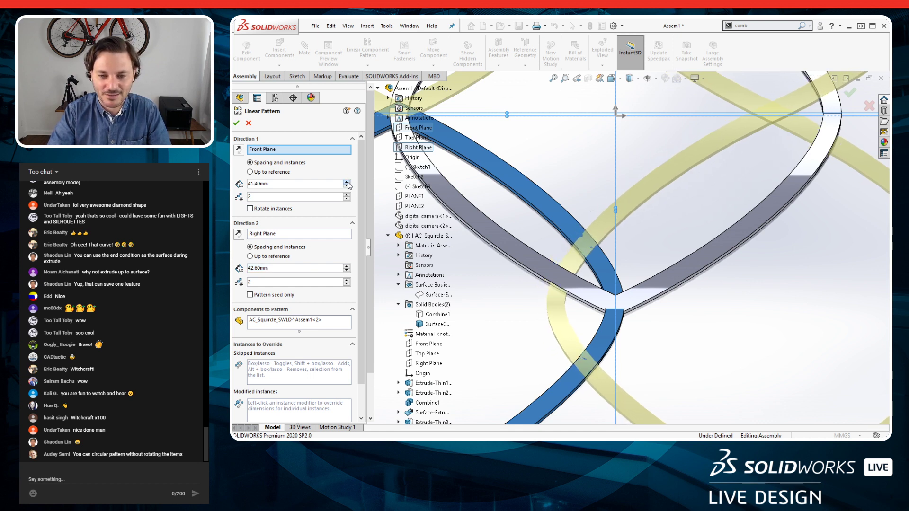
left_click(347, 183)
left_click(348, 182)
left_click(347, 183)
left_click(348, 183)
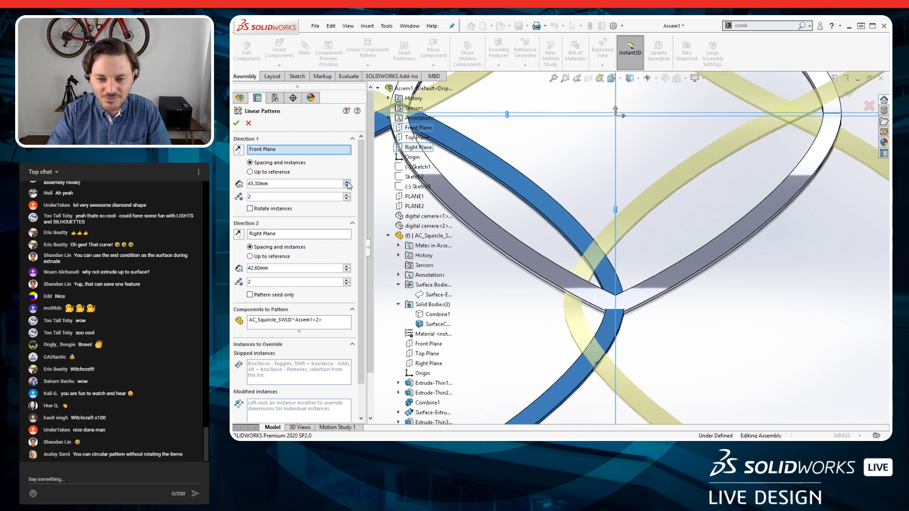
left_click(348, 183)
left_click(347, 183)
left_click(348, 182)
left_click(347, 183)
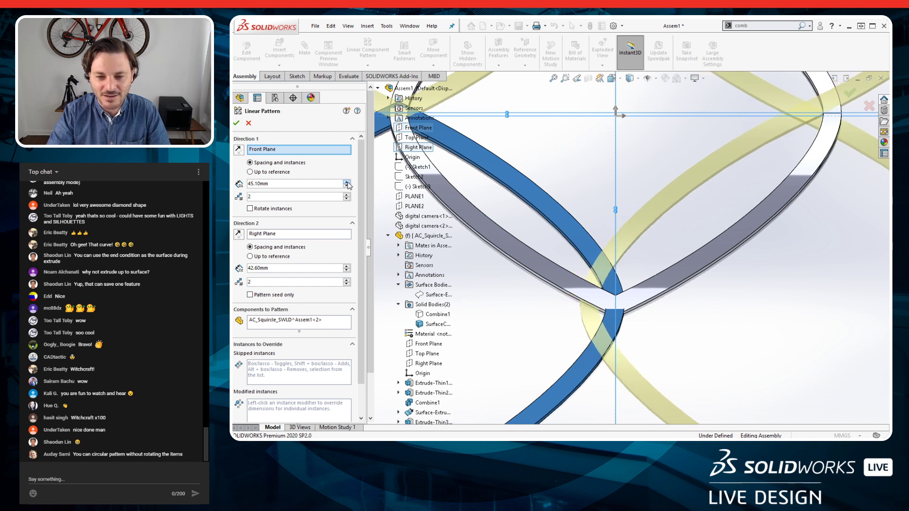
left_click(347, 183)
left_click(347, 183)
left_click(348, 183)
left_click(348, 182)
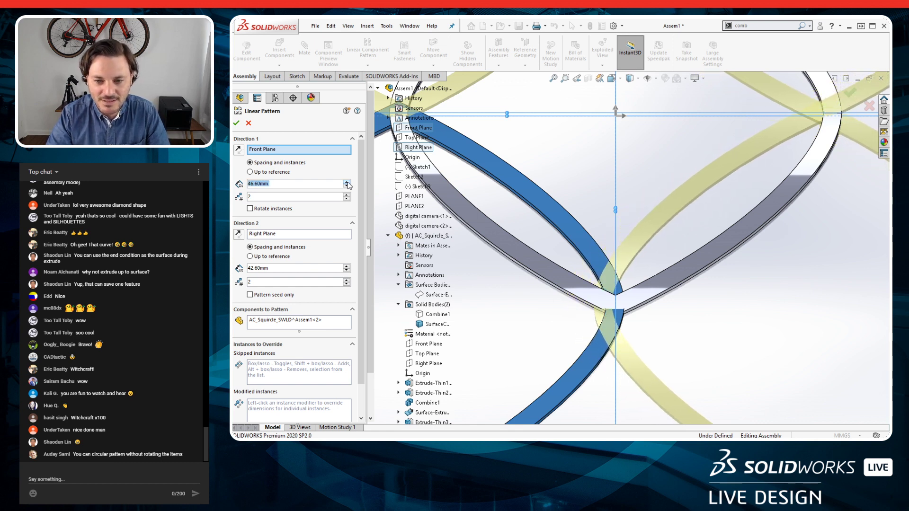
left_click(347, 182)
left_click(347, 183)
left_click(348, 182)
left_click(348, 183)
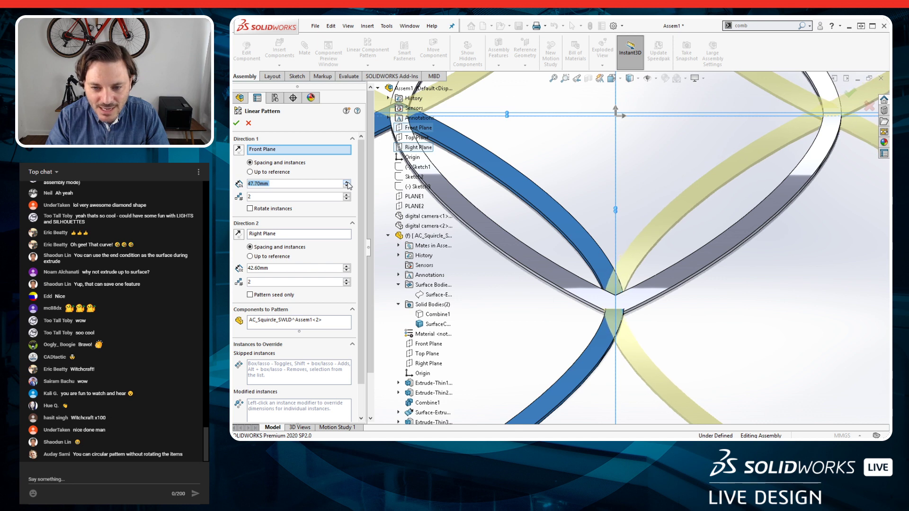
left_click(348, 183)
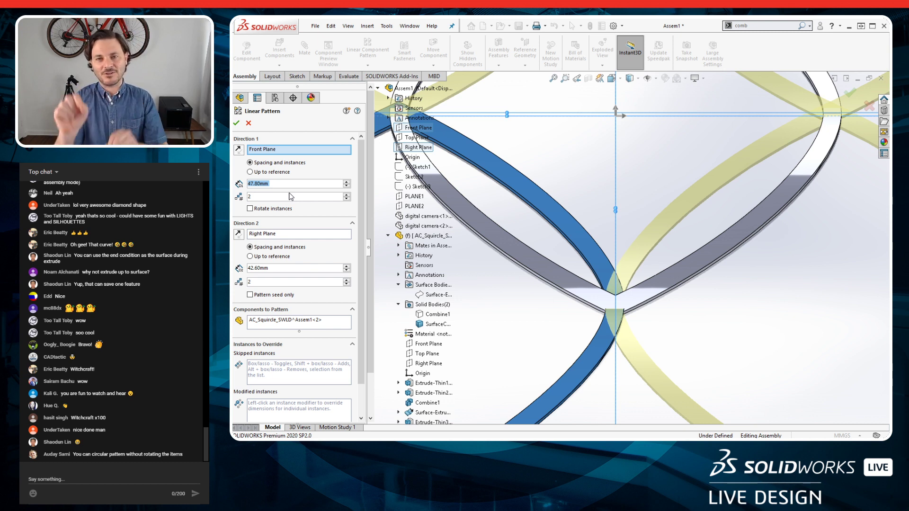
left_click(237, 125)
- Examine how the four patterned tubes meet from several angles, toggling Rotate About Scene Floor off and on
scroll(735, 288, "up", 7)
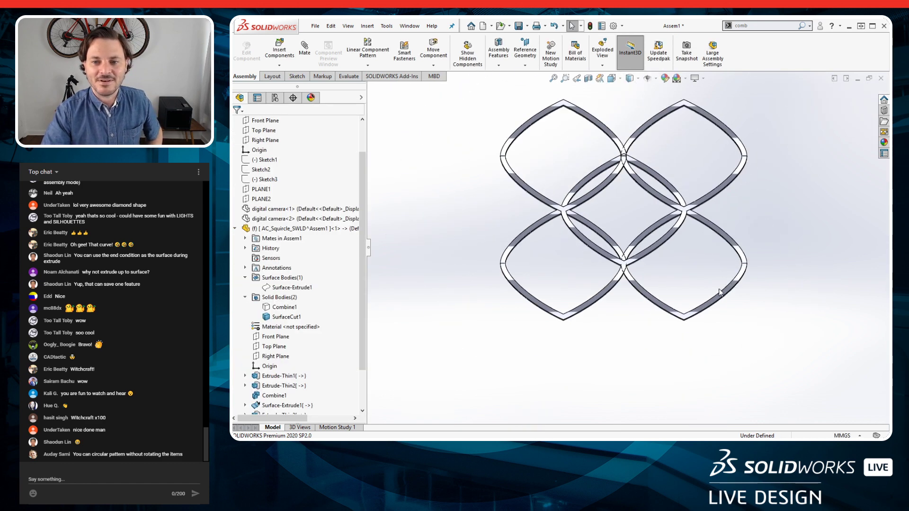
middle_click_drag(680, 300, 683, 208)
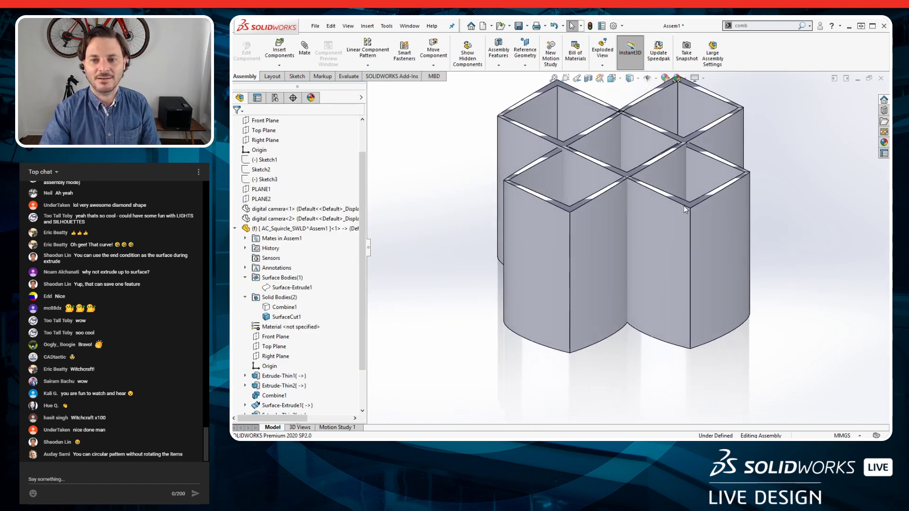
key("f")
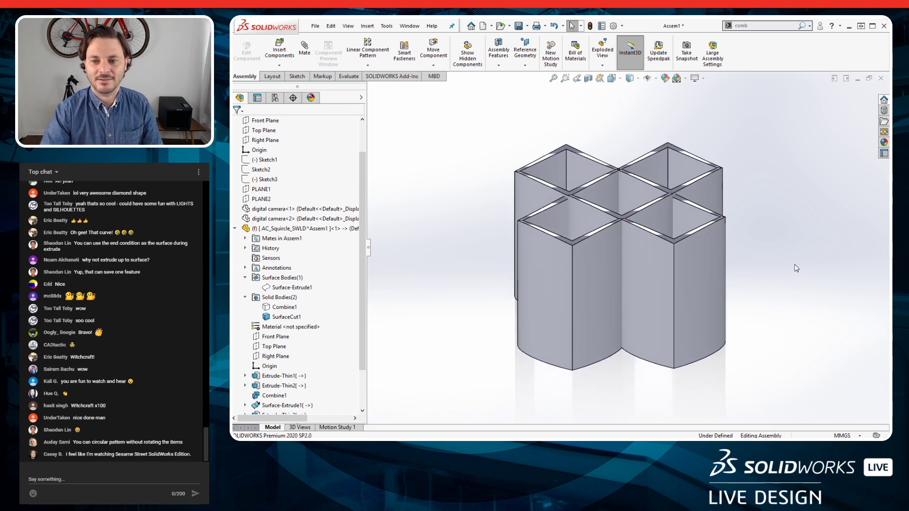
right_click(778, 241)
left_click(768, 198)
right_click(768, 198)
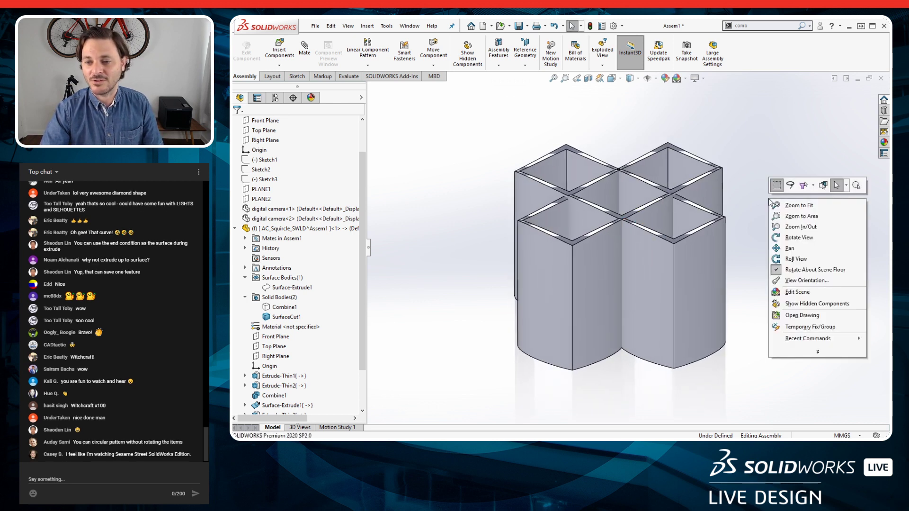
left_click(850, 273)
right_click(807, 242)
left_click(839, 315)
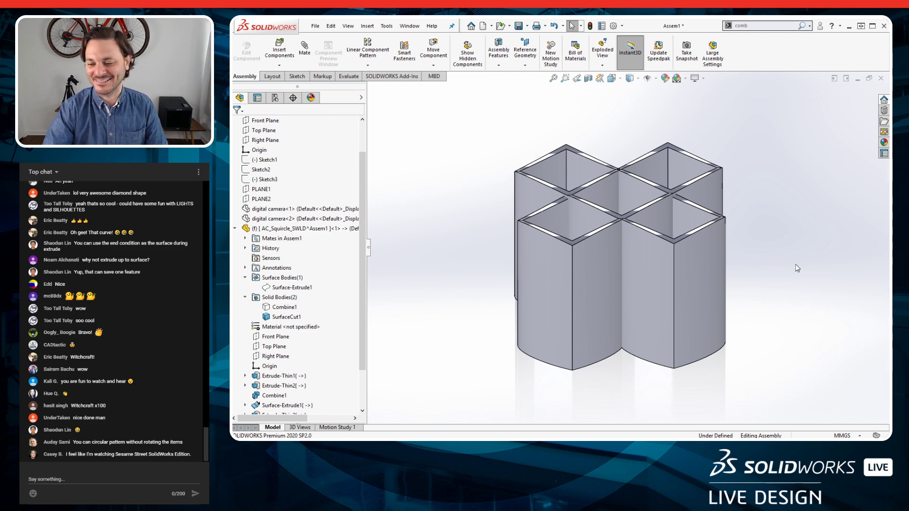
middle_click_drag(796, 265, 774, 248)
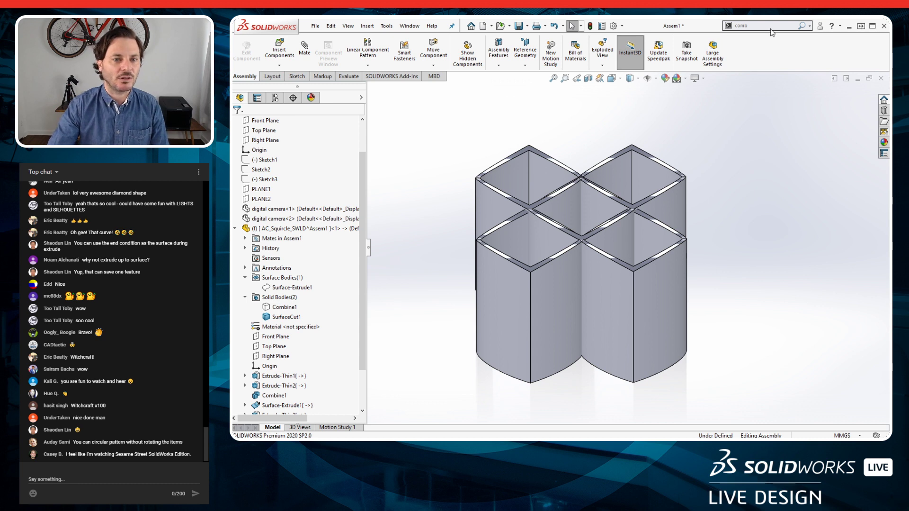
middle_click_drag(648, 203, 828, 217)
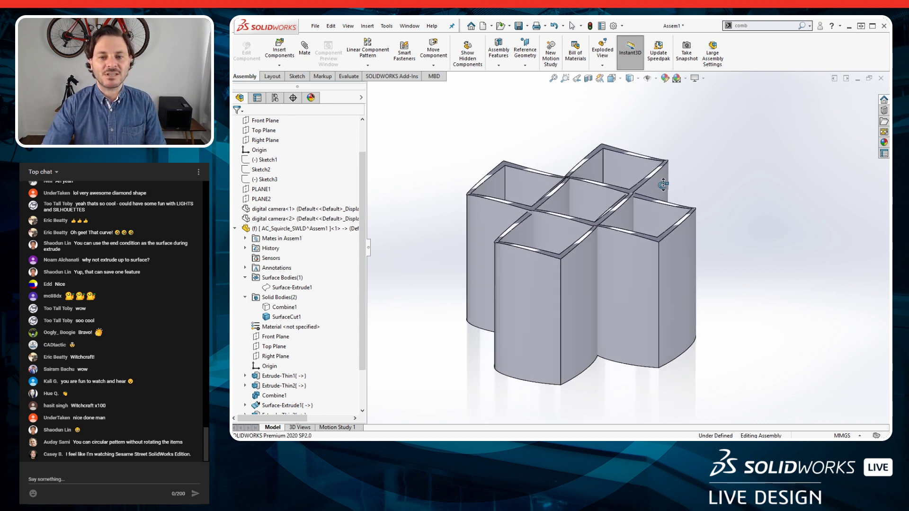
key("ctrl+7")
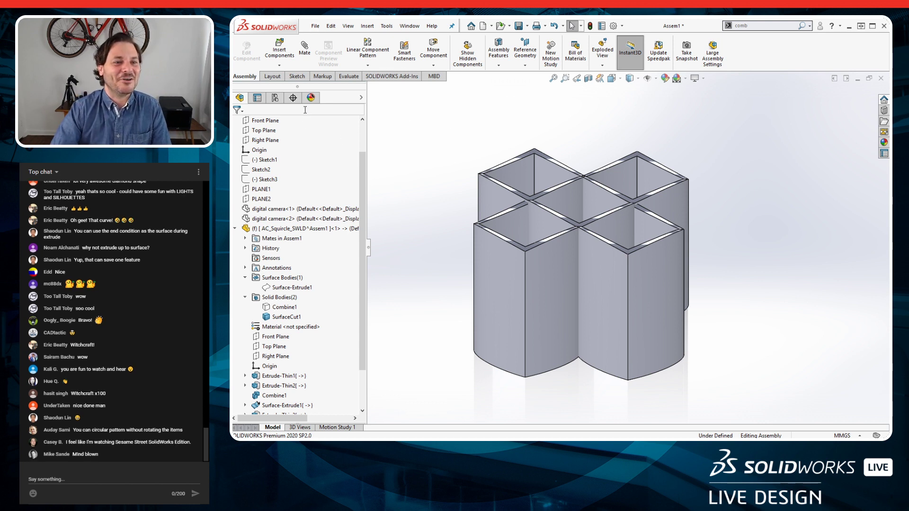
middle_click_drag(629, 242, 663, 242)
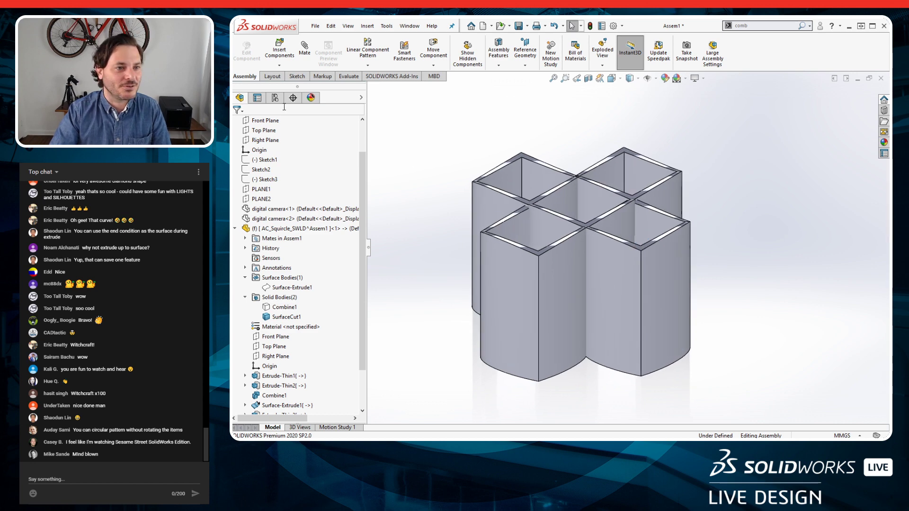
- Start Print3D for the assembly and add the Sindoh DP200 to the favorite 3D printers
left_click(313, 27)
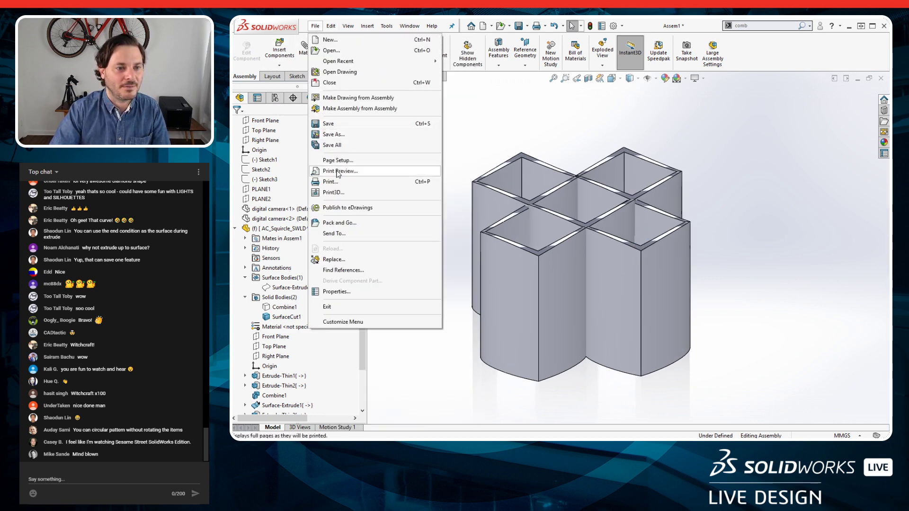
left_click(336, 193)
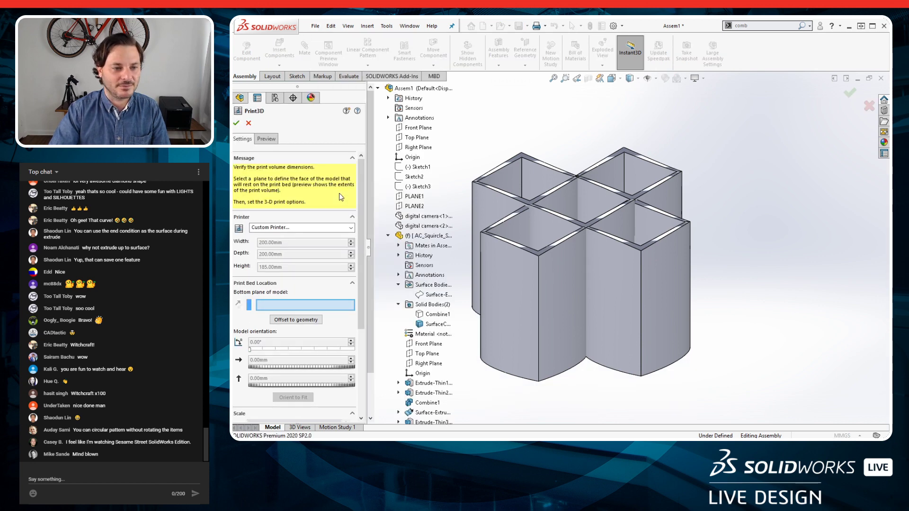
left_click(350, 228)
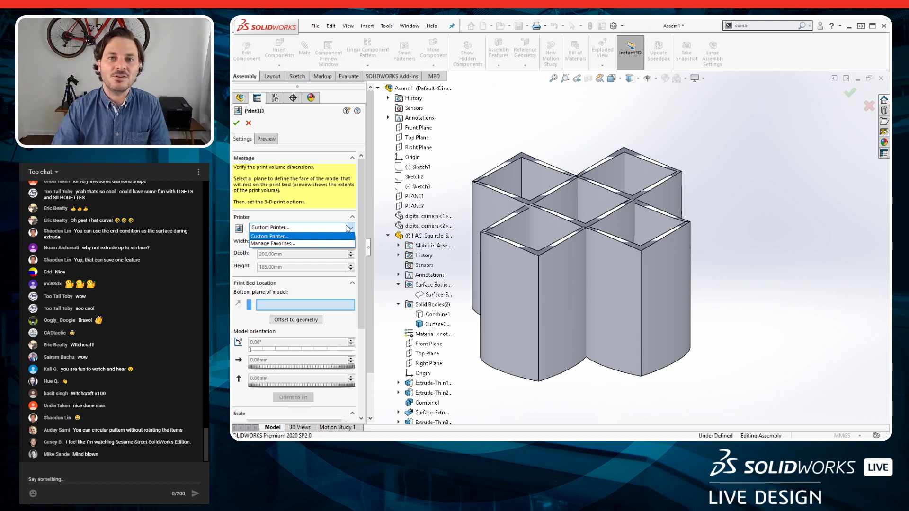
left_click(322, 244)
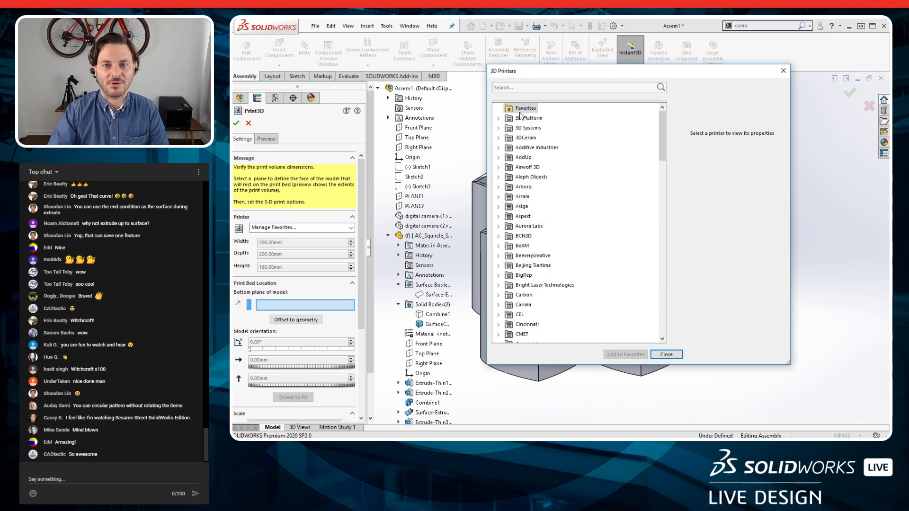
left_click_drag(663, 124, 664, 296)
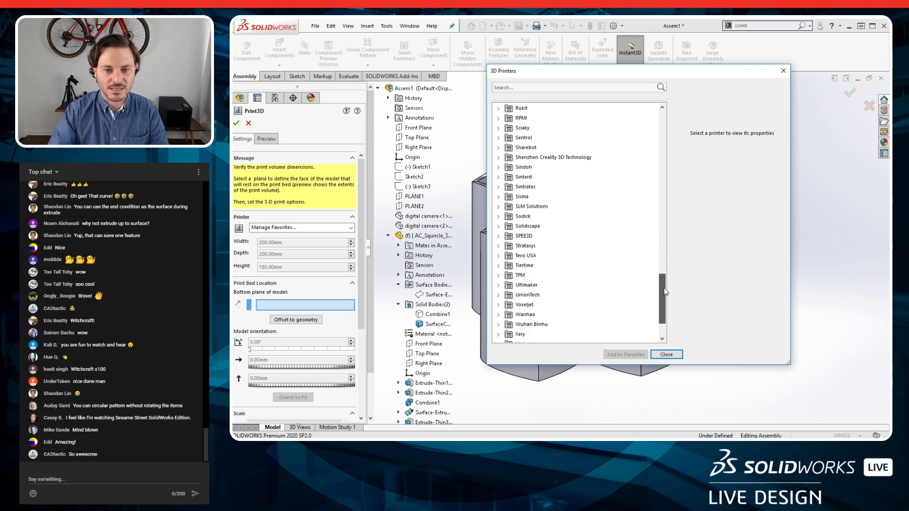
left_click(499, 167)
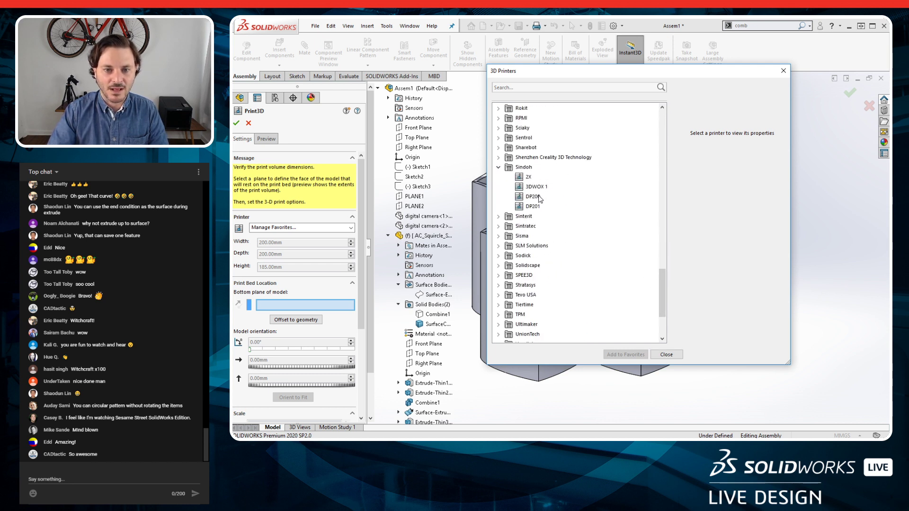
left_click(533, 196)
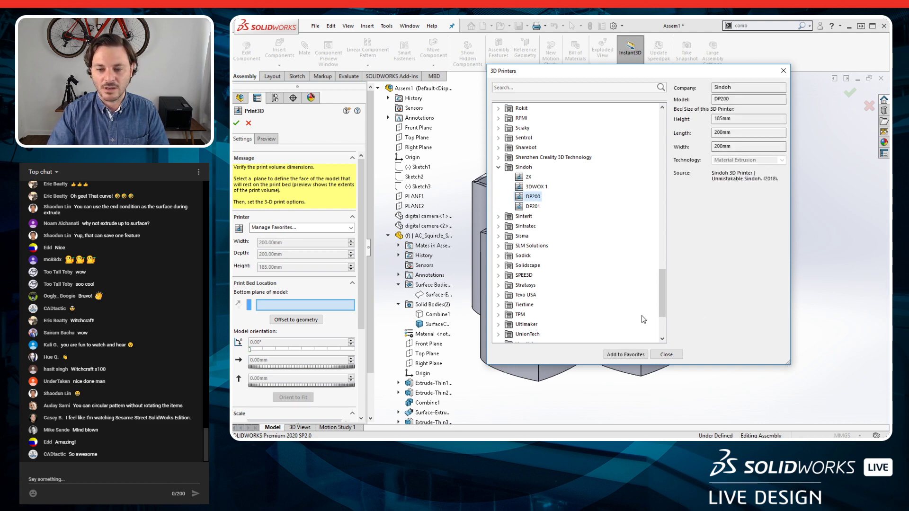
left_click(636, 355)
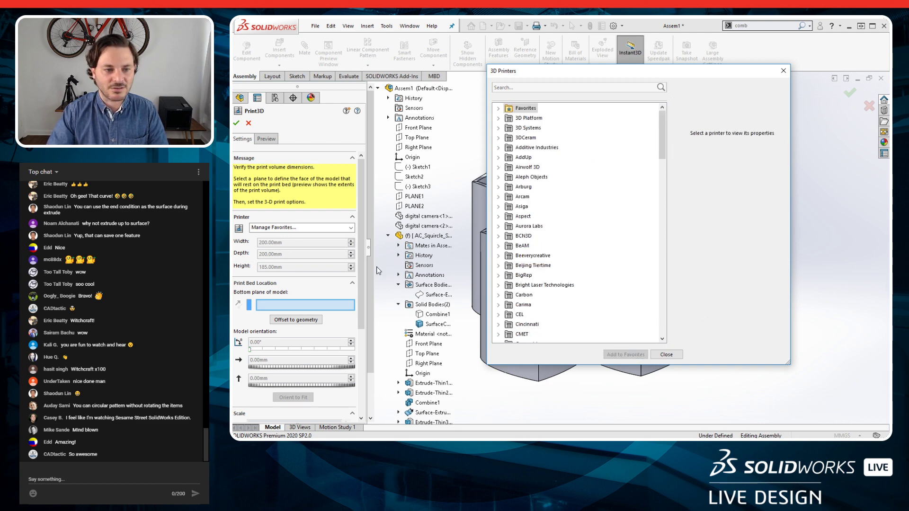
left_click(665, 355)
- Select Sindoh:DP200 as the Print3D printer and widen the settings area to review the print options
left_click(306, 228)
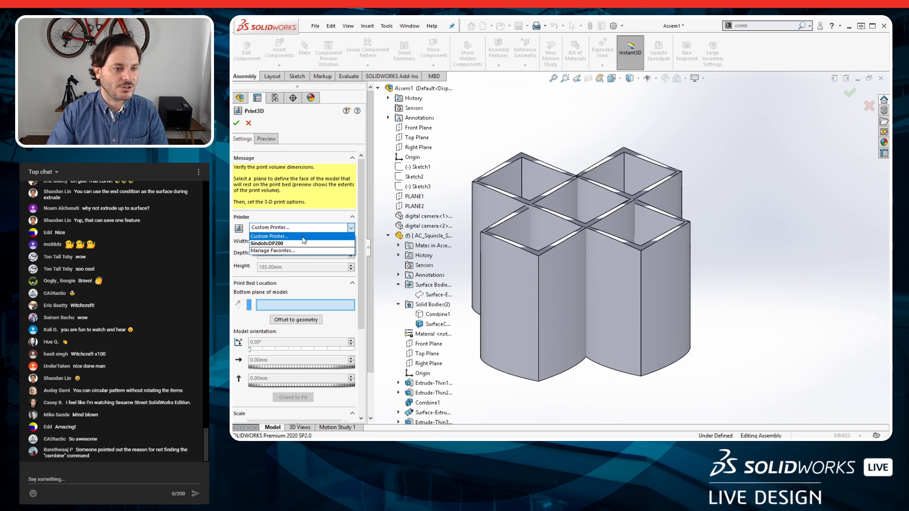
left_click(301, 244)
scroll(362, 202, "down", 1)
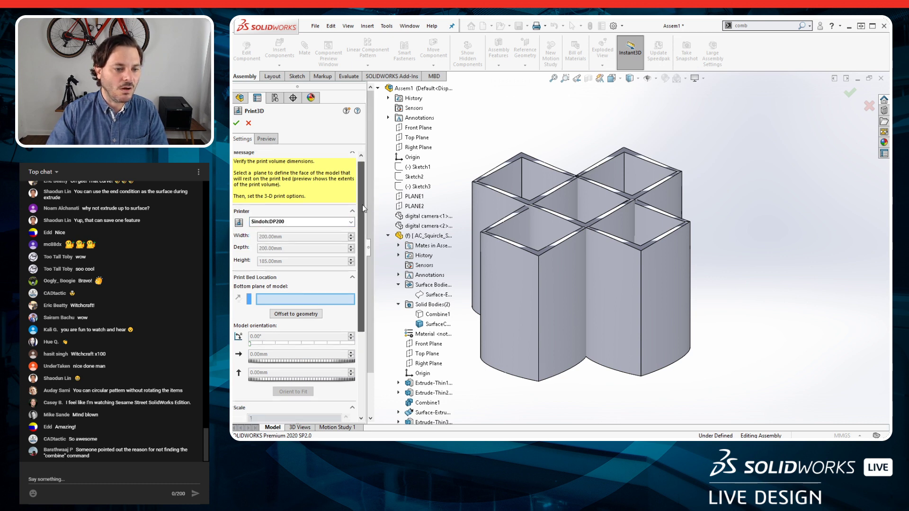
scroll(362, 205, "down", 2)
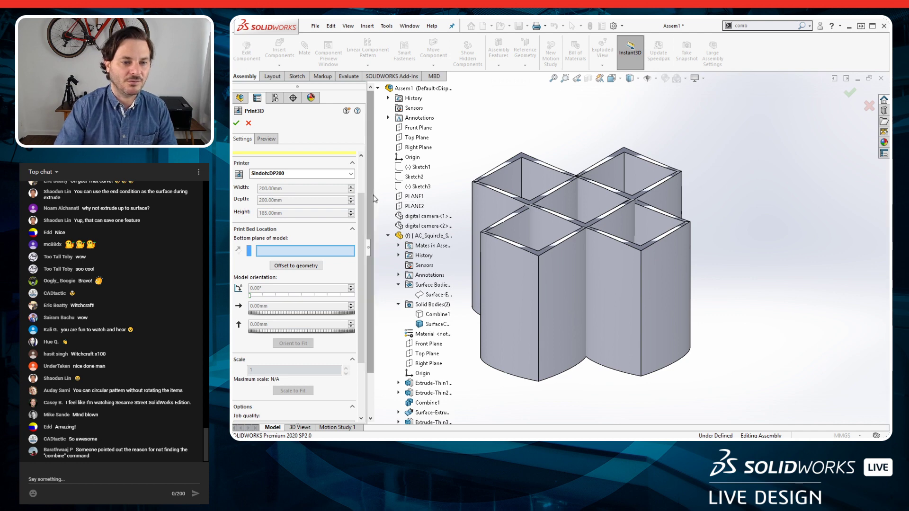
left_click_drag(365, 193, 420, 200)
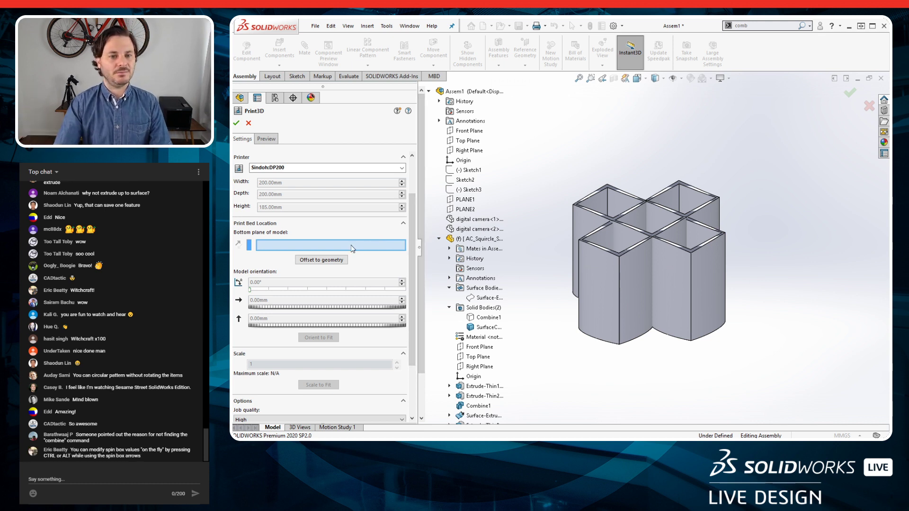
- Set the assembly's Top Plane as the bottom plane of the print and shift the model 10 mm along the bed's second direction
left_click(470, 142)
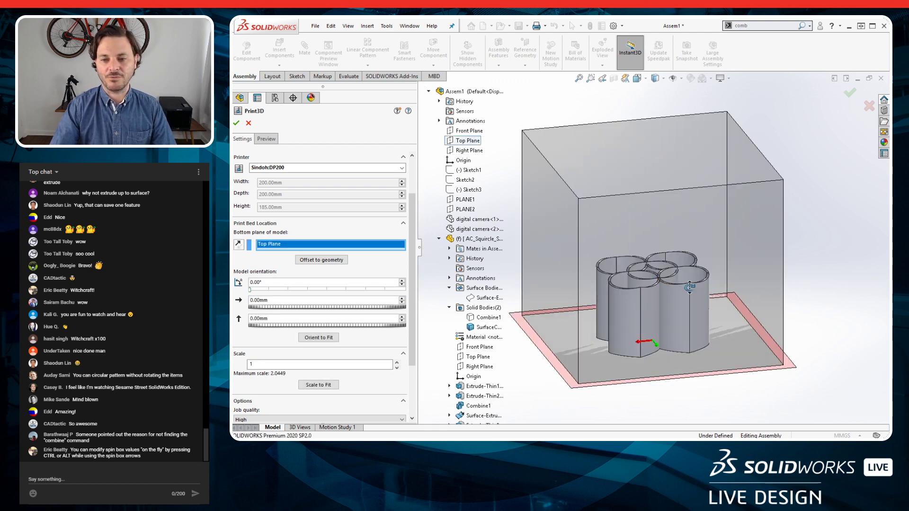
middle_click_drag(639, 312, 688, 305)
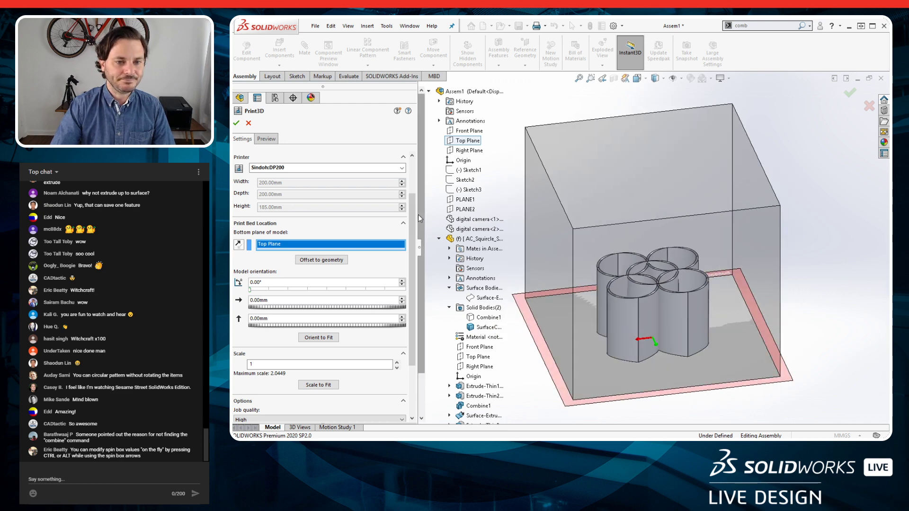
scroll(313, 244, "down", 3)
left_click_drag(315, 252, 339, 272)
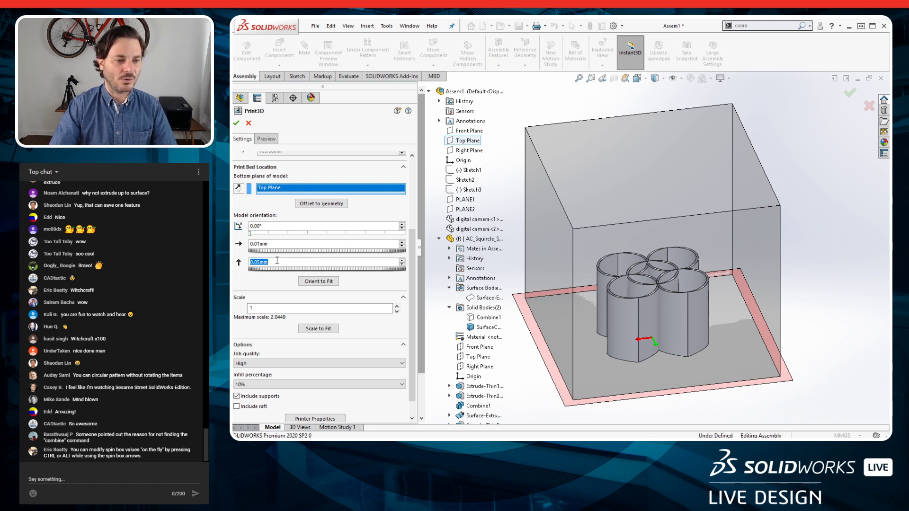
type("1")
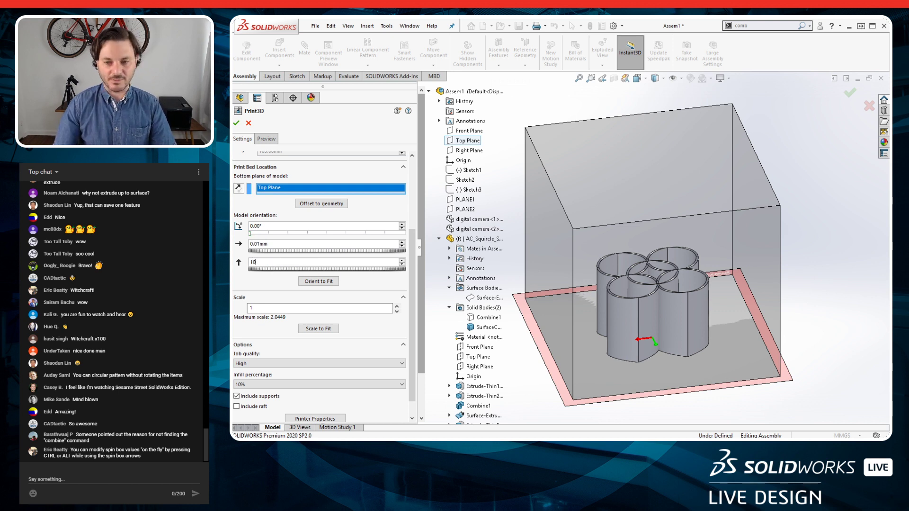
type("0")
key("Tab")
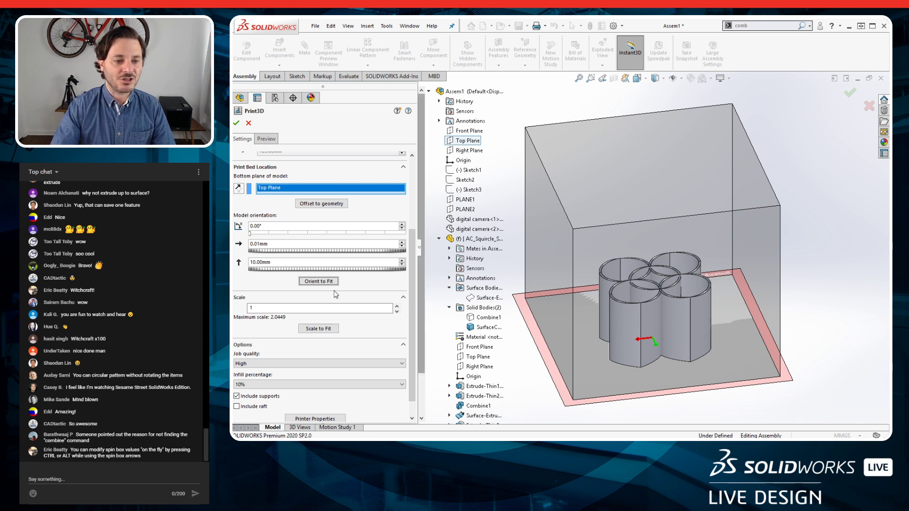
- Scale the print model to 0.5 and review the job quality, infill and support options
left_click(283, 308)
type("0.35")
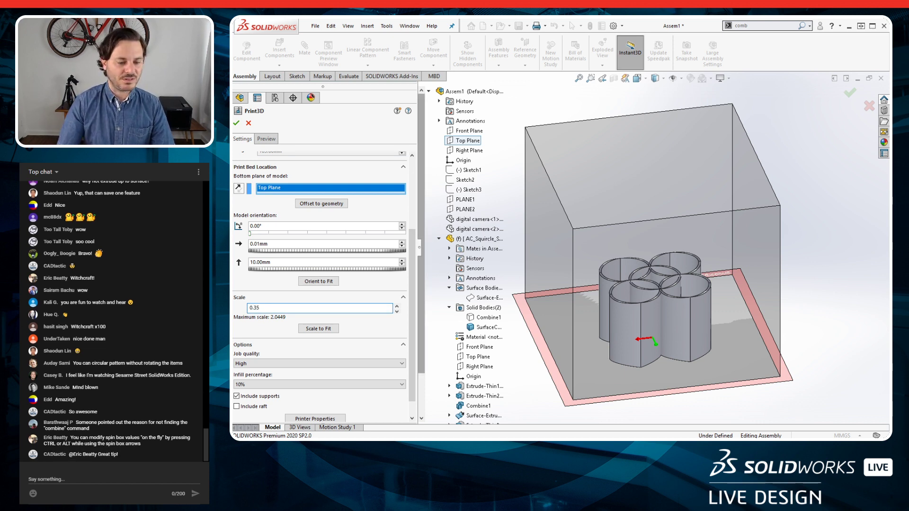
key("BackSpace")
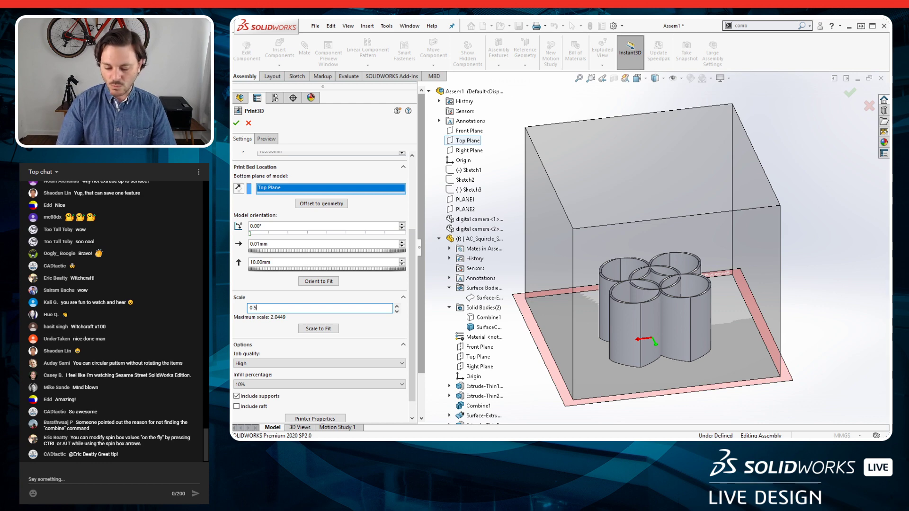
left_click(362, 328)
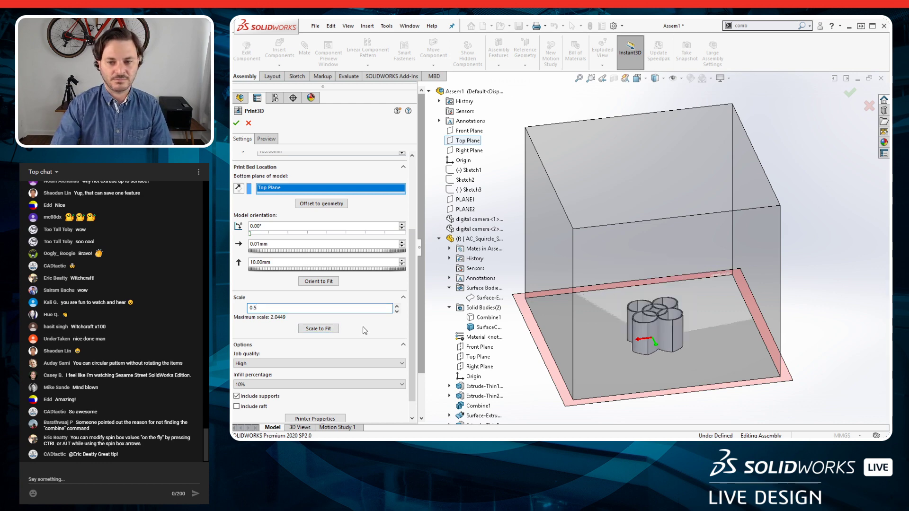
scroll(652, 369, "down", 3)
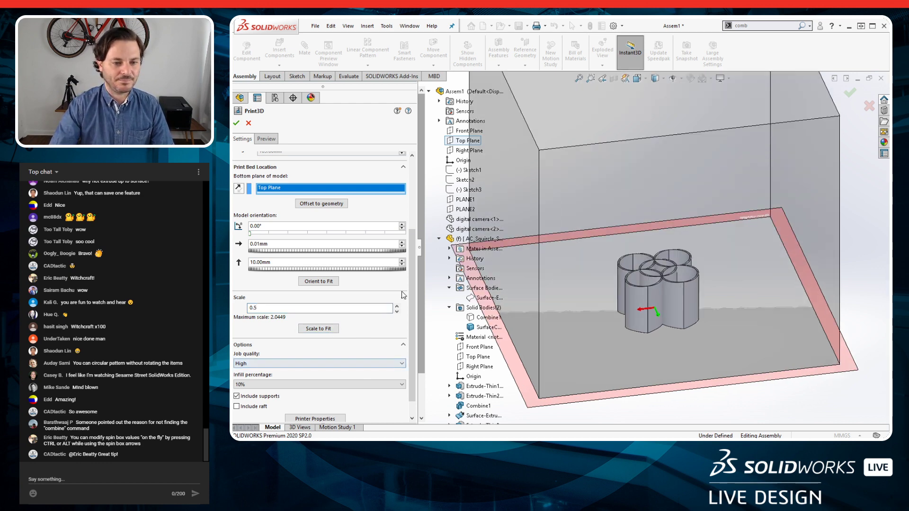
scroll(411, 290, "down", 1)
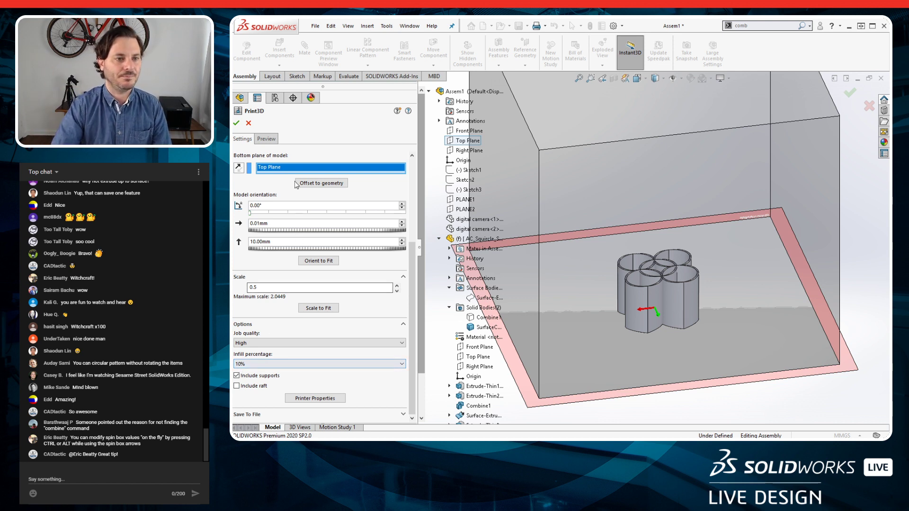
- Show the faces that require supports in the print preview and inspect the upright tubes
left_click(267, 139)
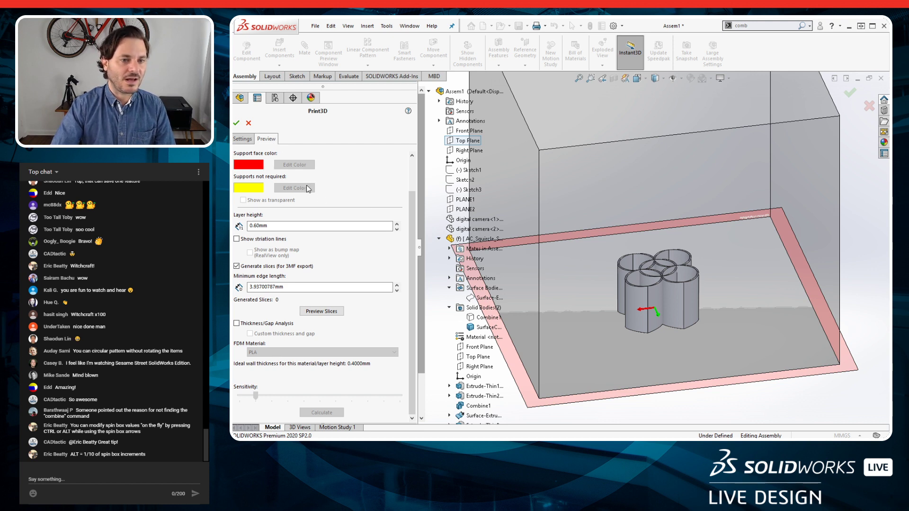
scroll(339, 161, "up", 2)
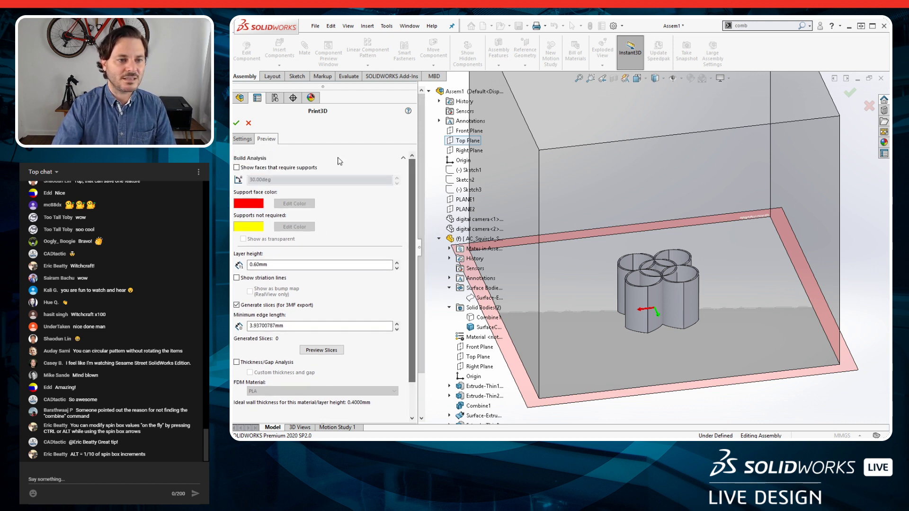
left_click(236, 168)
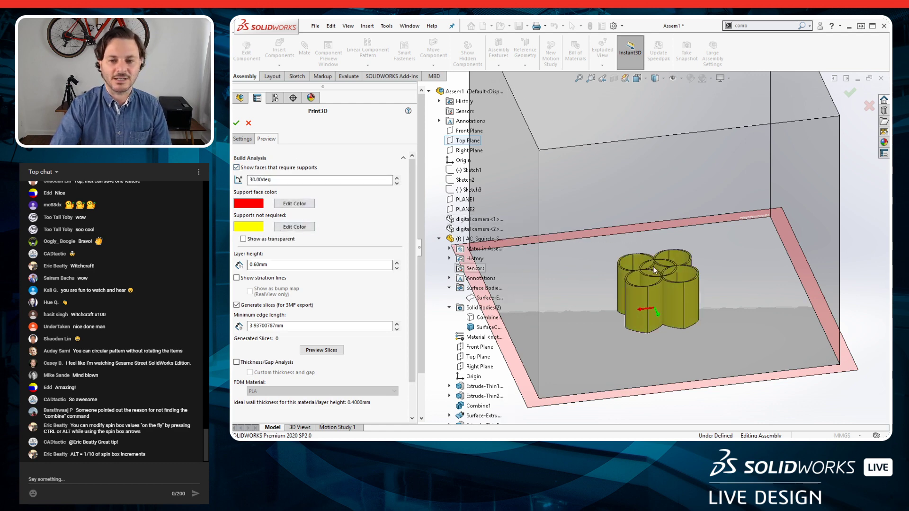
middle_click_drag(653, 269, 677, 282)
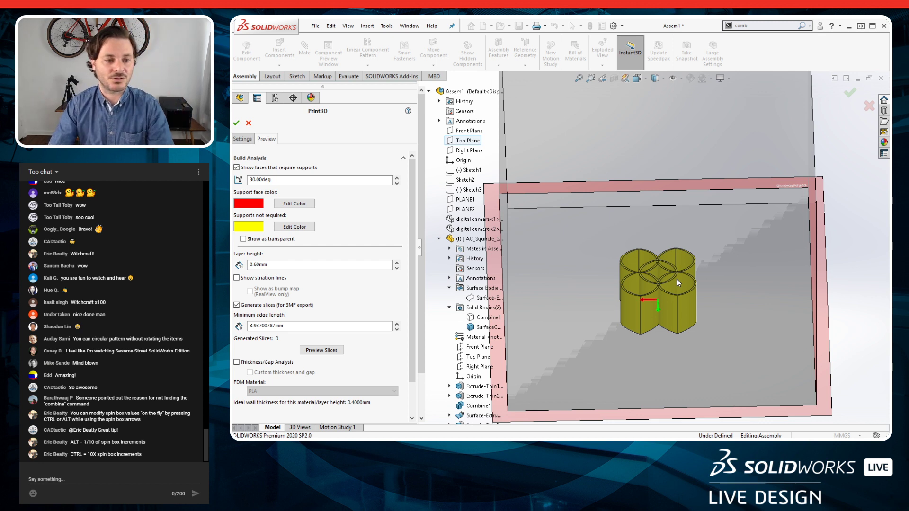
- Lay the tubes on their side using the Front Plane as the print's bottom plane, and offset the bed to the geometry
left_click(242, 138)
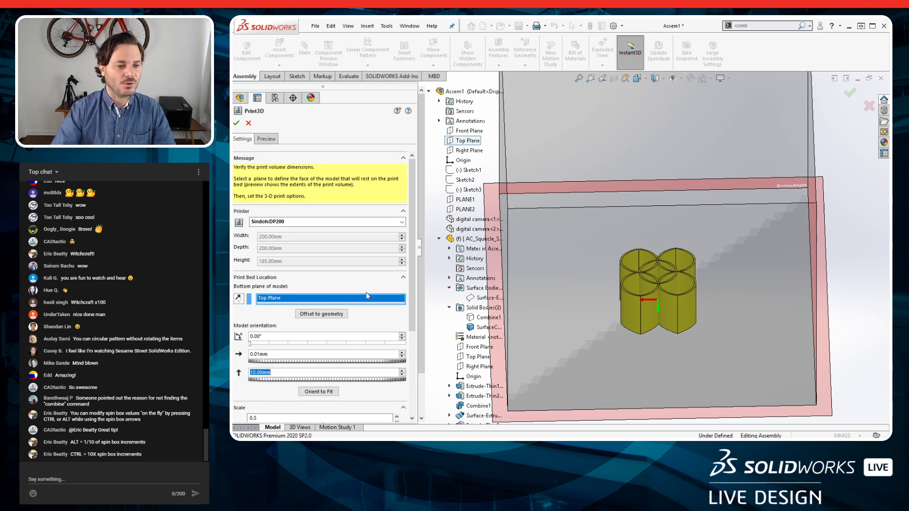
left_click(469, 135)
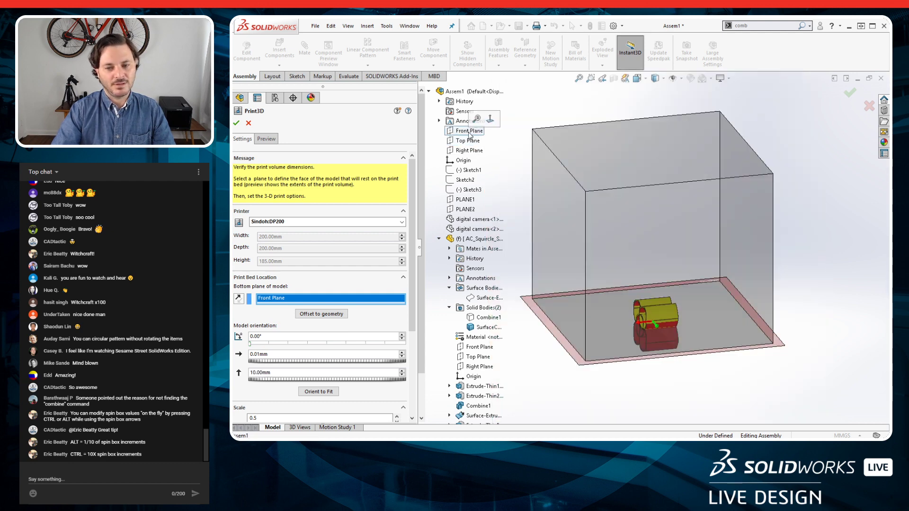
left_click(322, 314)
middle_click_drag(722, 323, 713, 401)
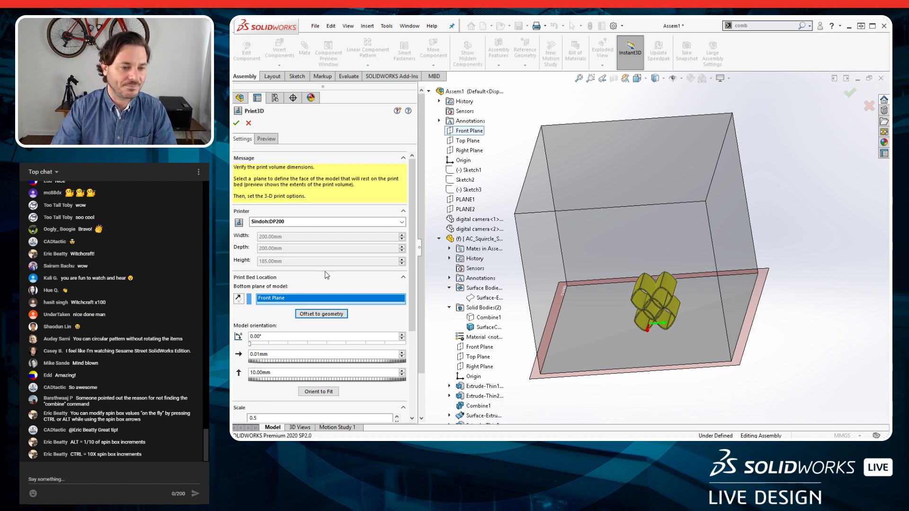
- Refresh the support-face display, examine the sideways tubes up close from below, and cancel Print3D
left_click(267, 140)
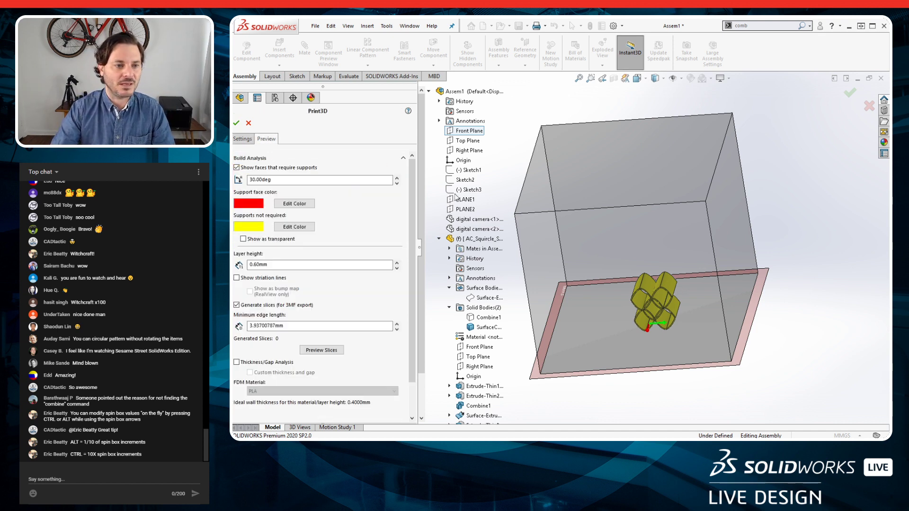
left_click(237, 167)
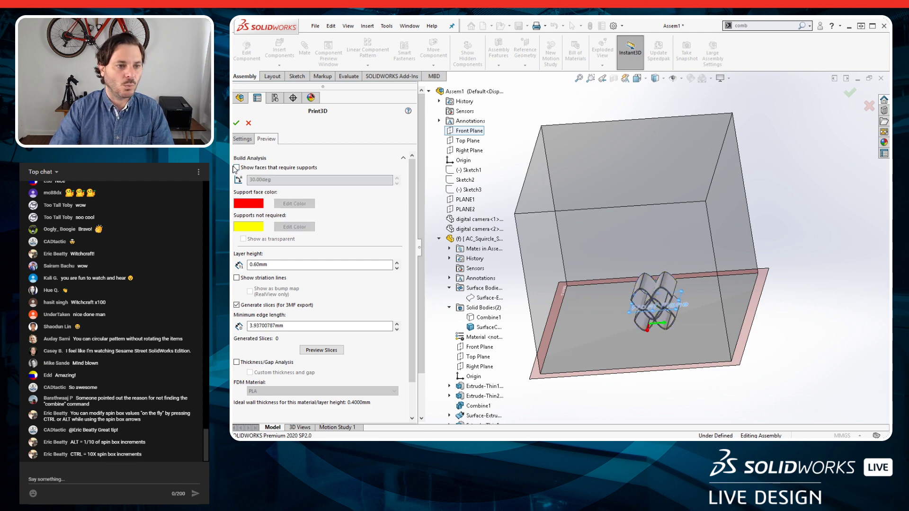
left_click(237, 168)
middle_click_drag(612, 258, 655, 287)
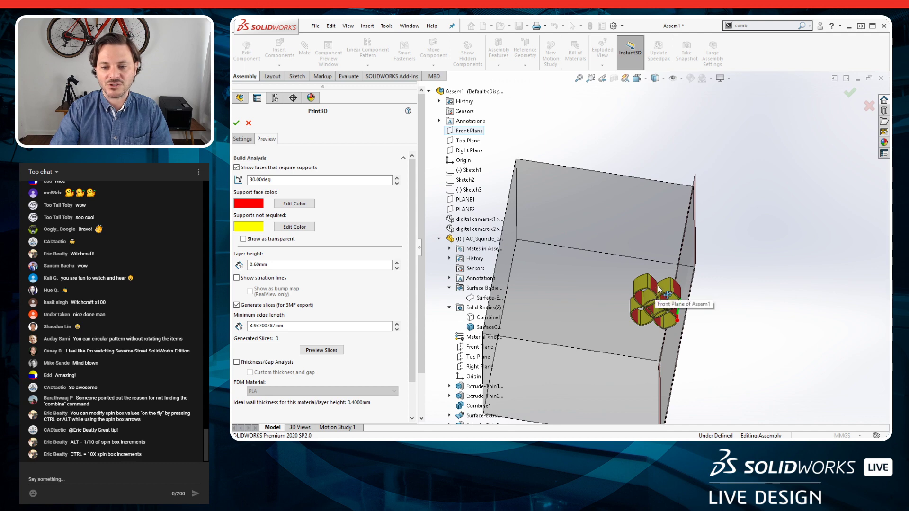
scroll(665, 323, "down", 5)
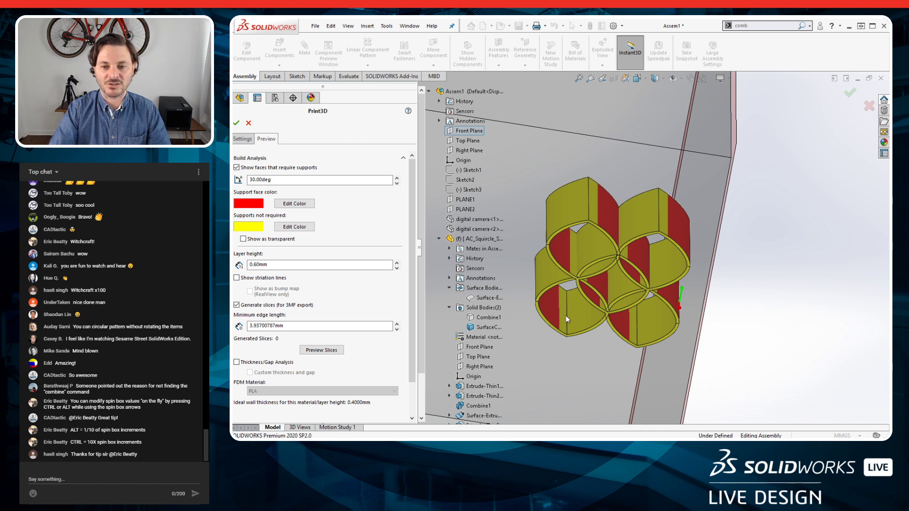
double_click(278, 180)
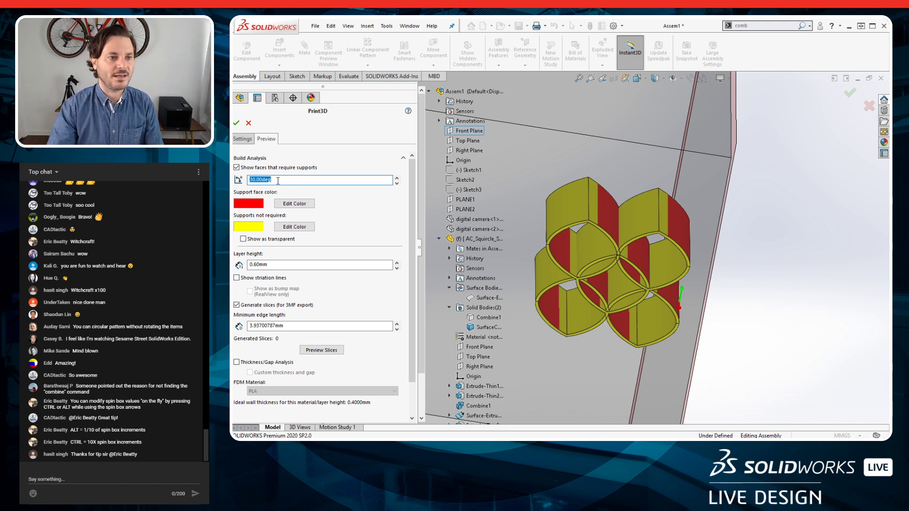
left_click(249, 123)
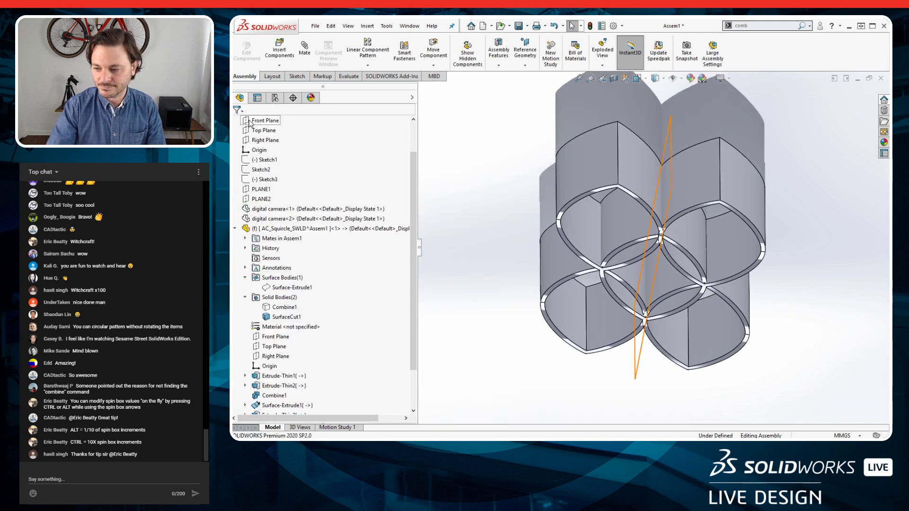
- Return the assembly to the isometric view and inspect the four patterned tubes
key("ctrl+7")
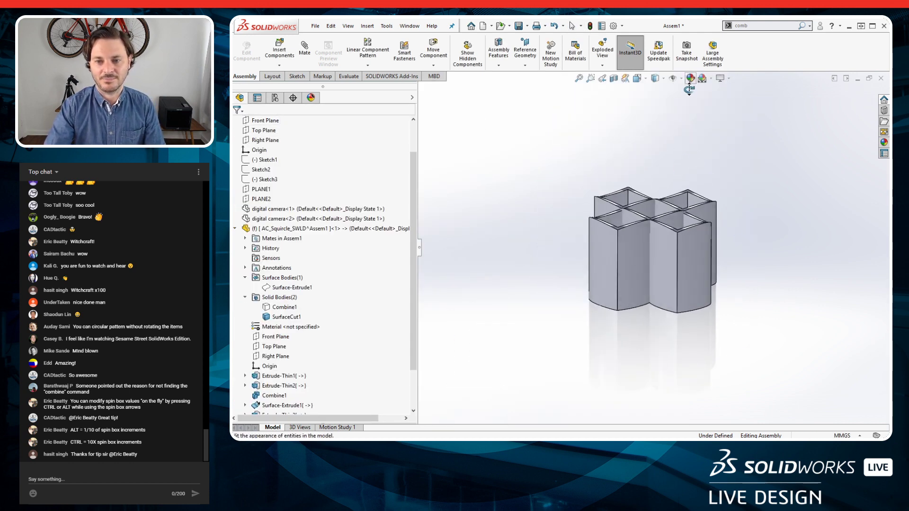
middle_click_drag(689, 89, 695, 76)
scroll(675, 208, "down", 3)
middle_click_drag(675, 207, 670, 220)
mouse_move(824, 268)
middle_mouse_down()
mouse_move(645, 266)
mouse_move(759, 269)
mouse_move(829, 255)
mouse_move(826, 270)
middle_mouse_up()
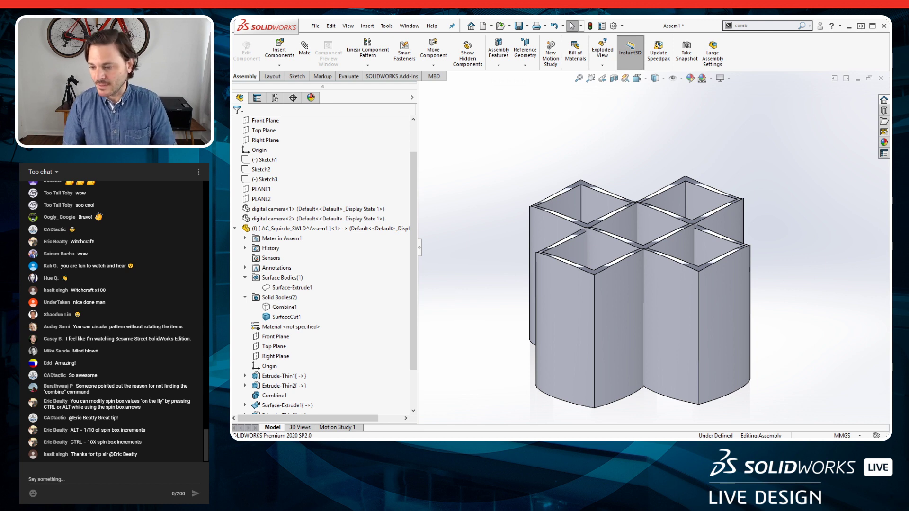
middle_click_drag(713, 335, 726, 308)
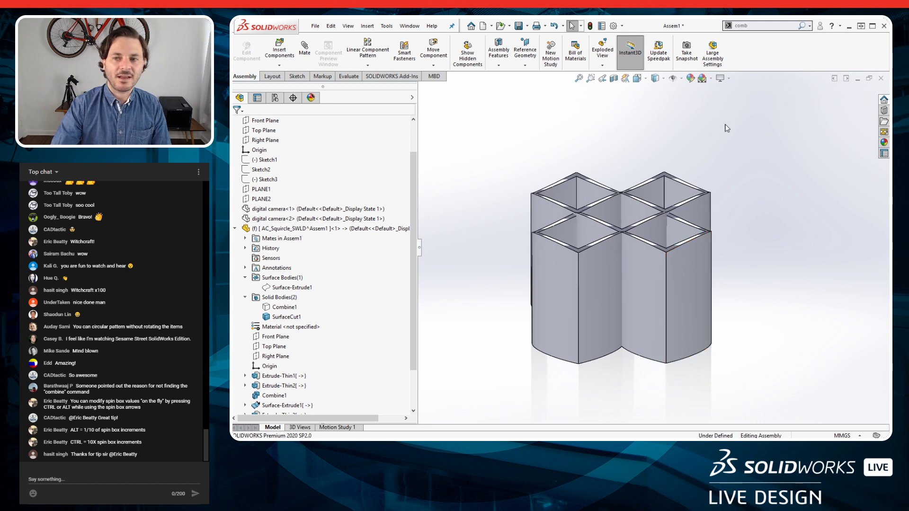